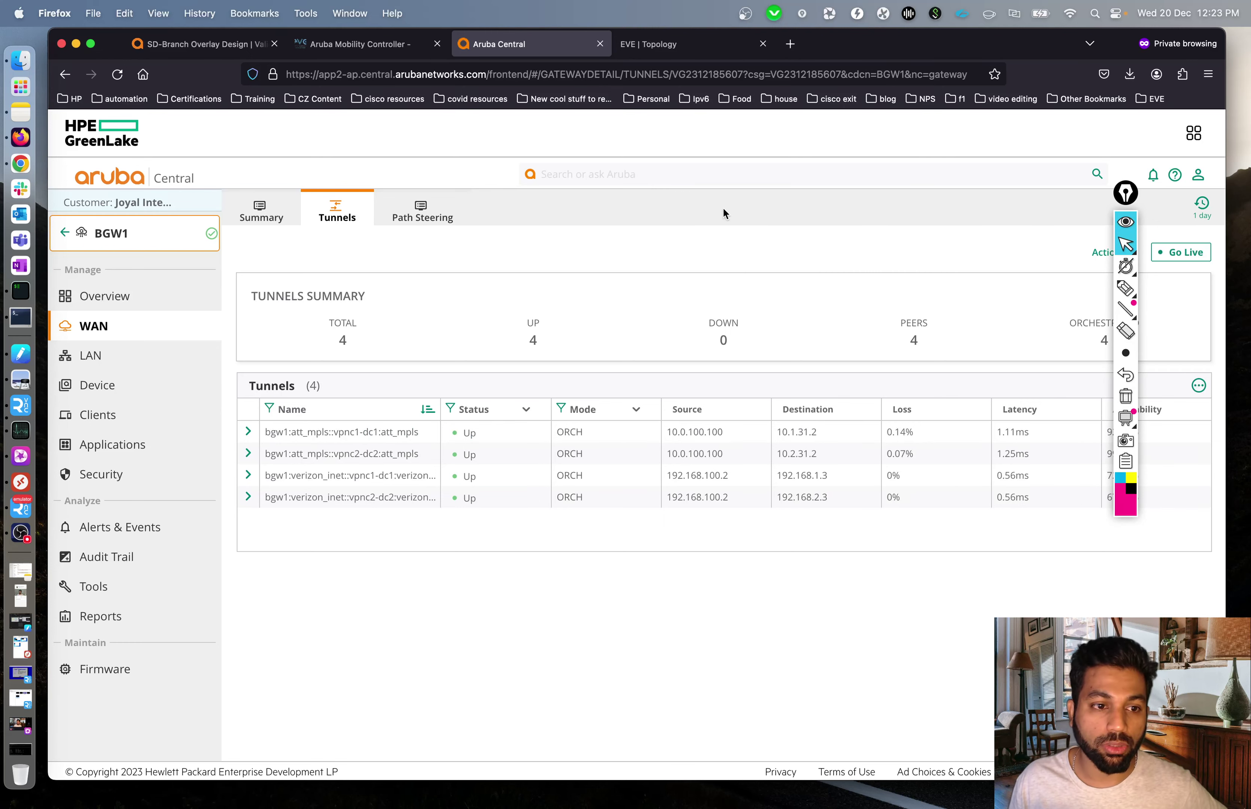
Step: Uncover the Availability column to confirm BGW1's four tunnels are Up, then switch to the EVE topology
{"action": "left_click_drag", "start_coordinate": [1125, 193], "coordinate": [1183, 210]}
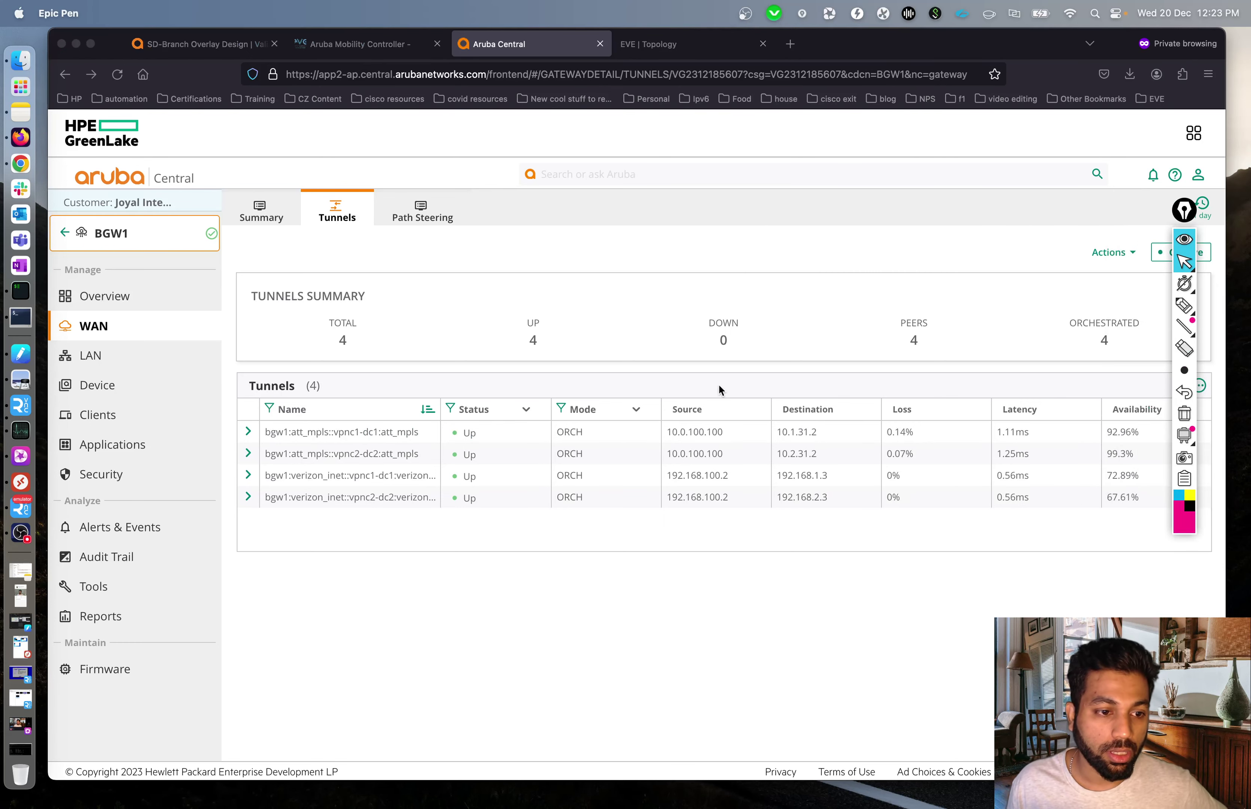
{"action": "left_click", "coordinate": [660, 47]}
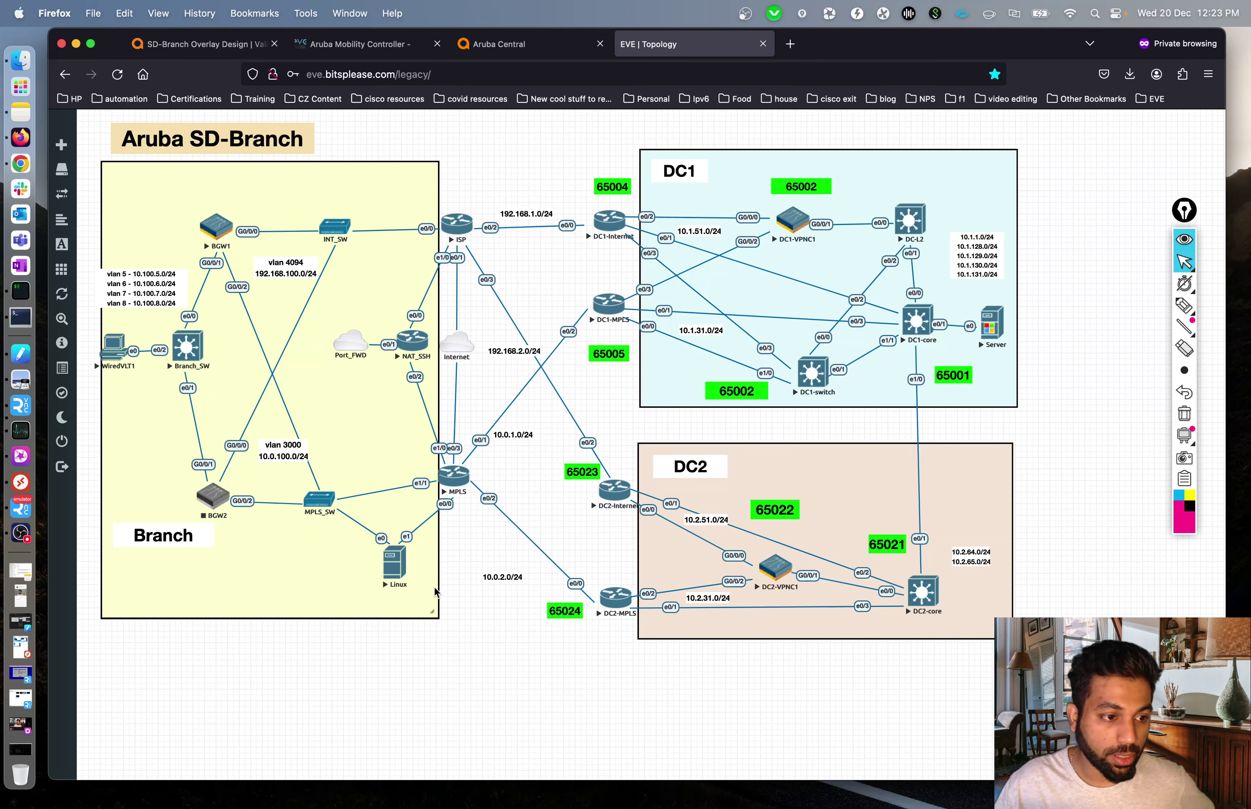
{"action": "mouse_move", "coordinate": [1183, 307]}
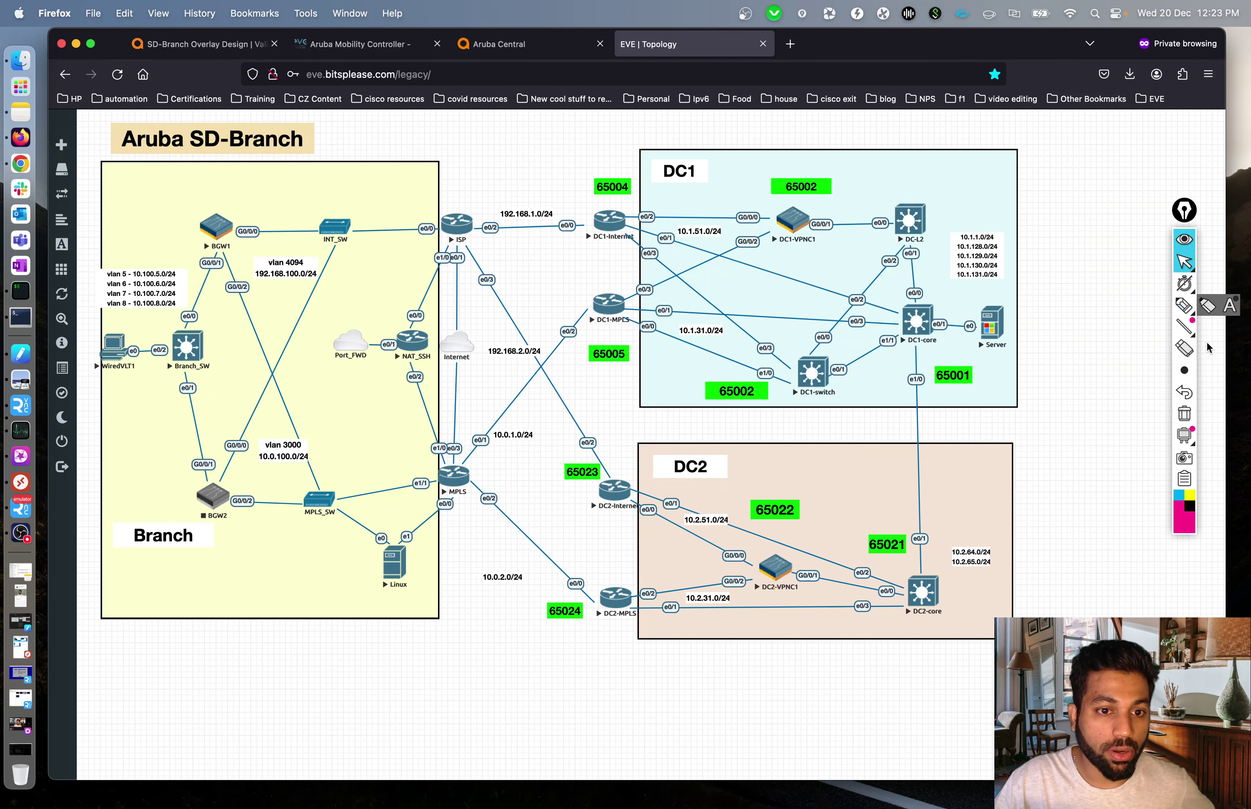
{"action": "left_click", "coordinate": [1184, 305]}
{"action": "mouse_move", "coordinate": [404, 527]}
{"action": "left_mouse_down"}
{"action": "mouse_move", "coordinate": [427, 610]}
{"action": "mouse_move", "coordinate": [413, 523]}
{"action": "left_mouse_up"}
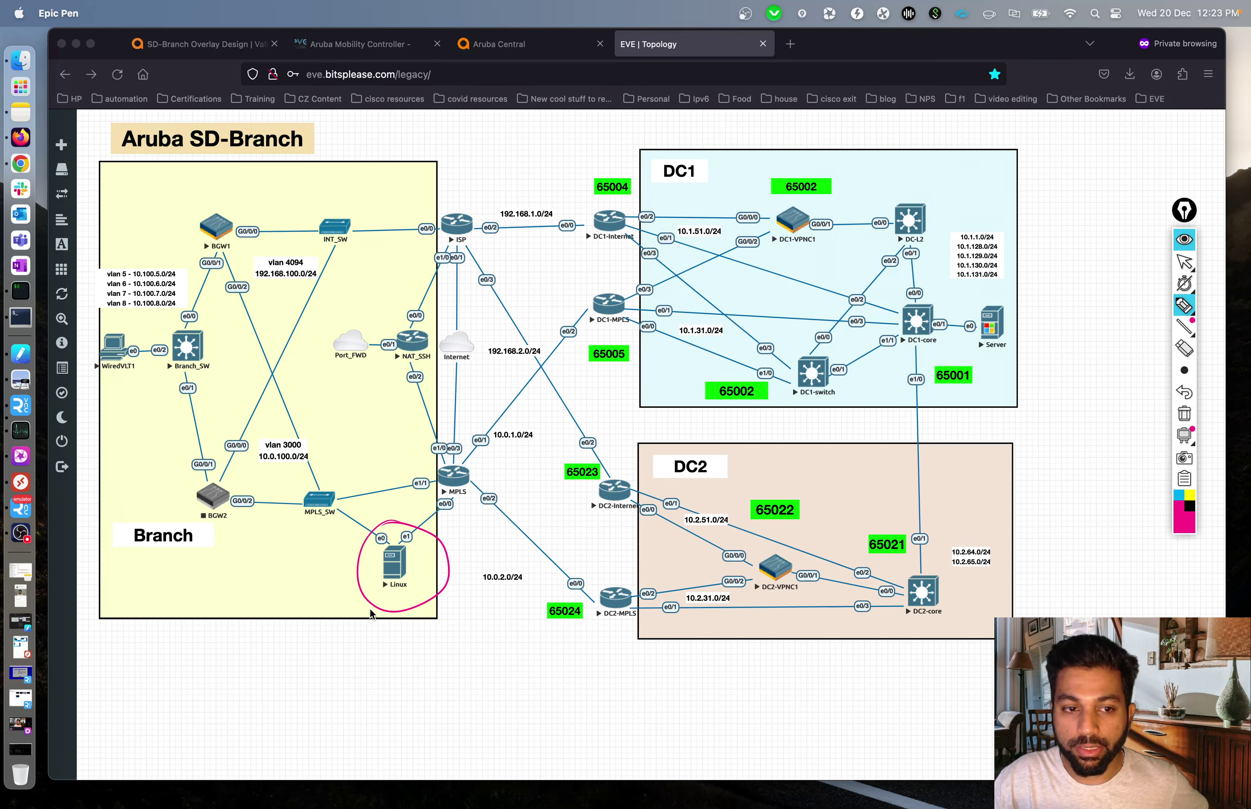
{"action": "mouse_move", "coordinate": [1189, 291]}
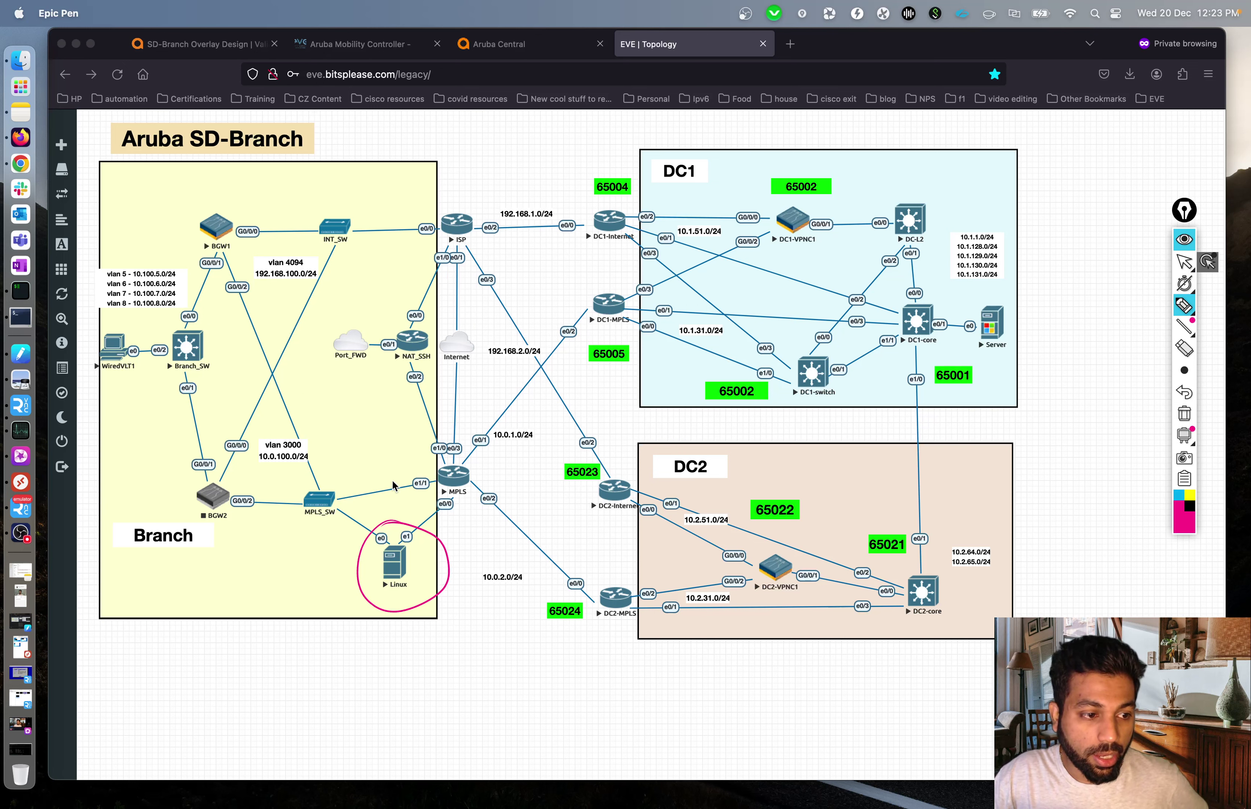
{"action": "left_click_drag", "start_coordinate": [384, 478], "coordinate": [404, 495]}
{"action": "left_click_drag", "start_coordinate": [398, 476], "coordinate": [389, 495]}
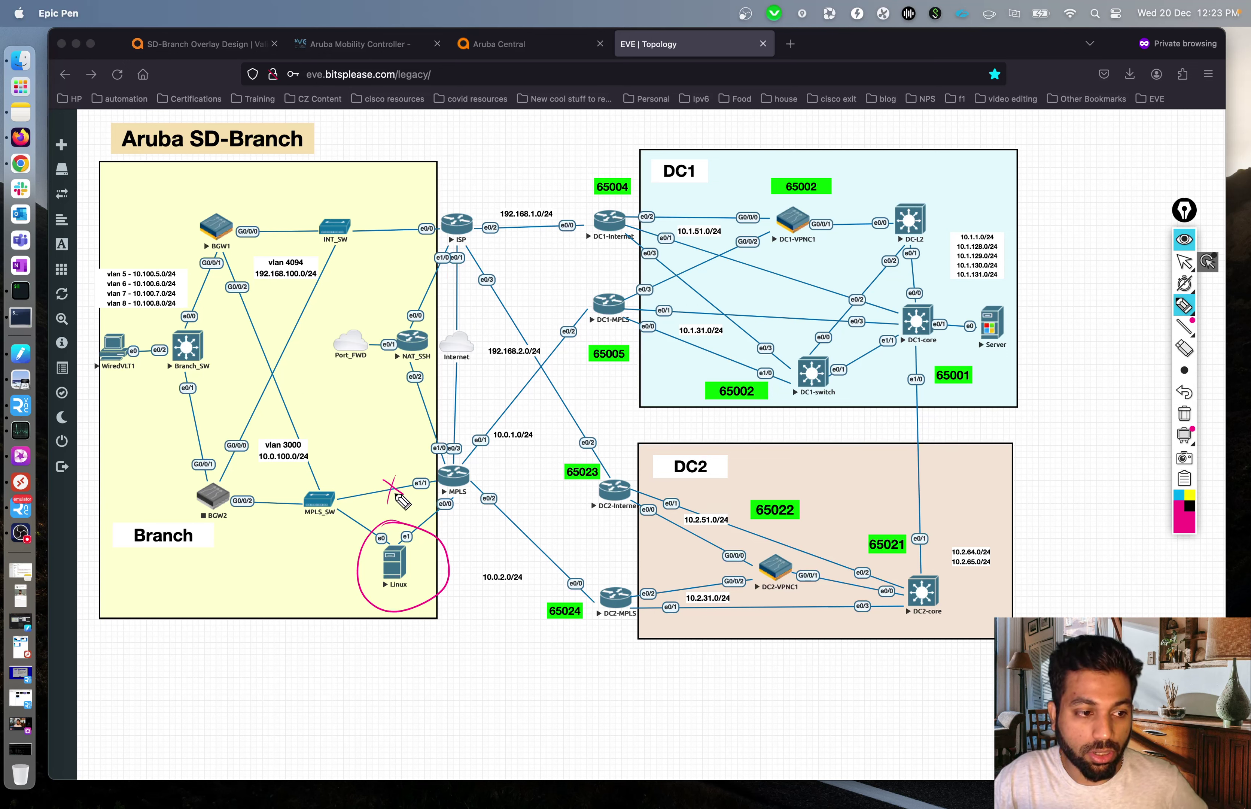
{"action": "left_click_drag", "start_coordinate": [315, 523], "coordinate": [469, 500]}
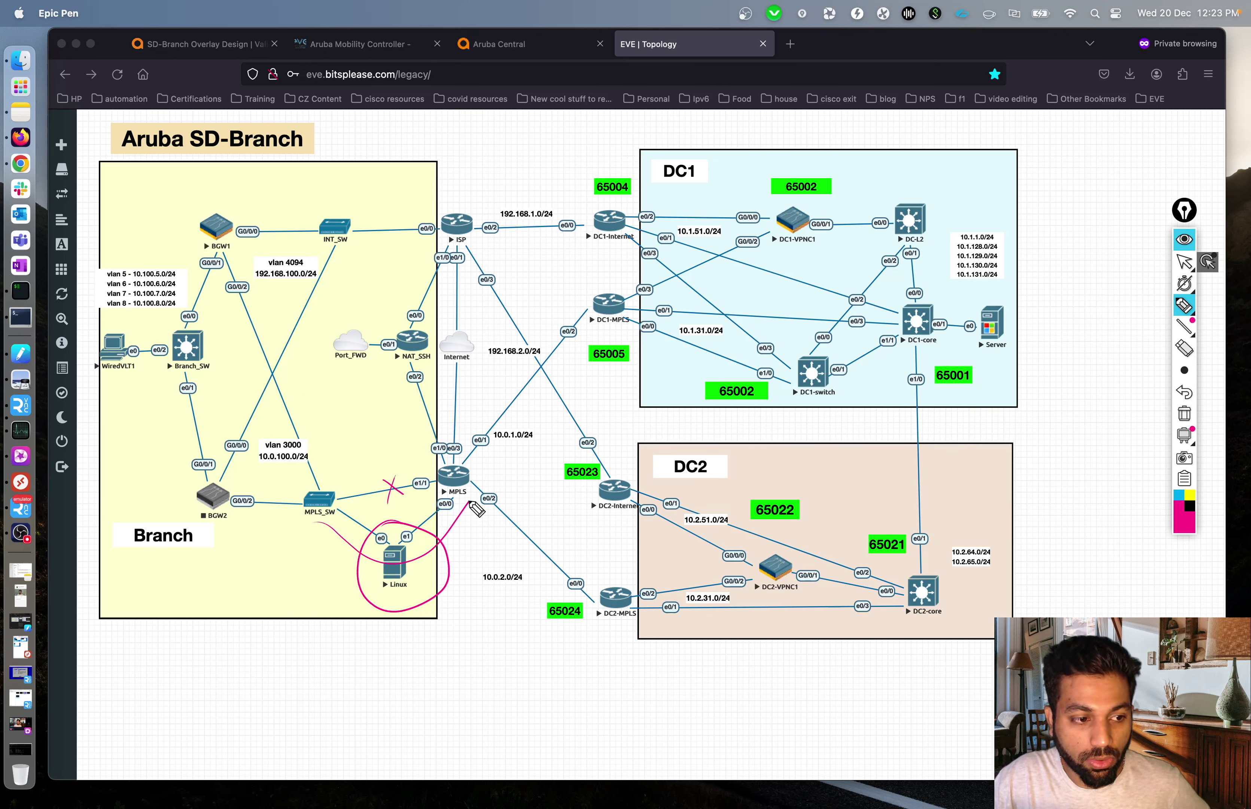
{"action": "left_click", "coordinate": [1185, 263]}
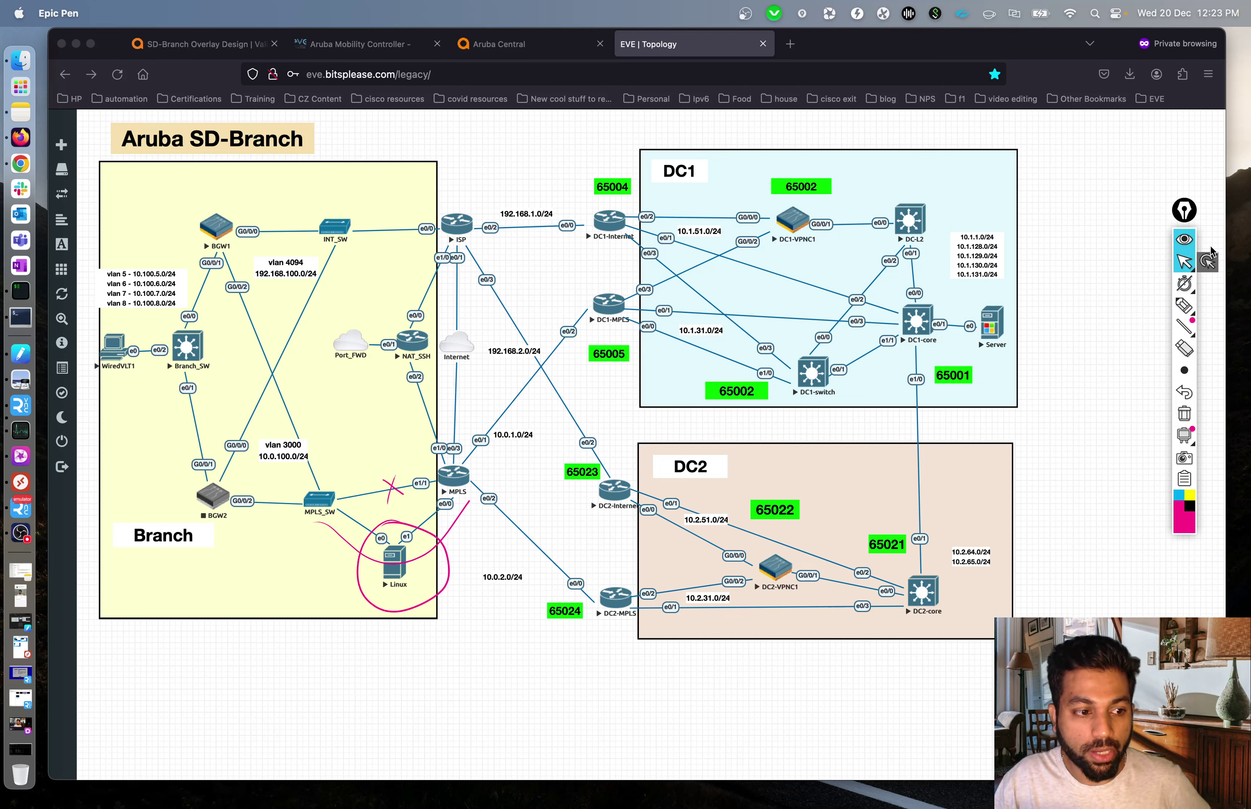
{"action": "left_click", "coordinate": [1182, 415]}
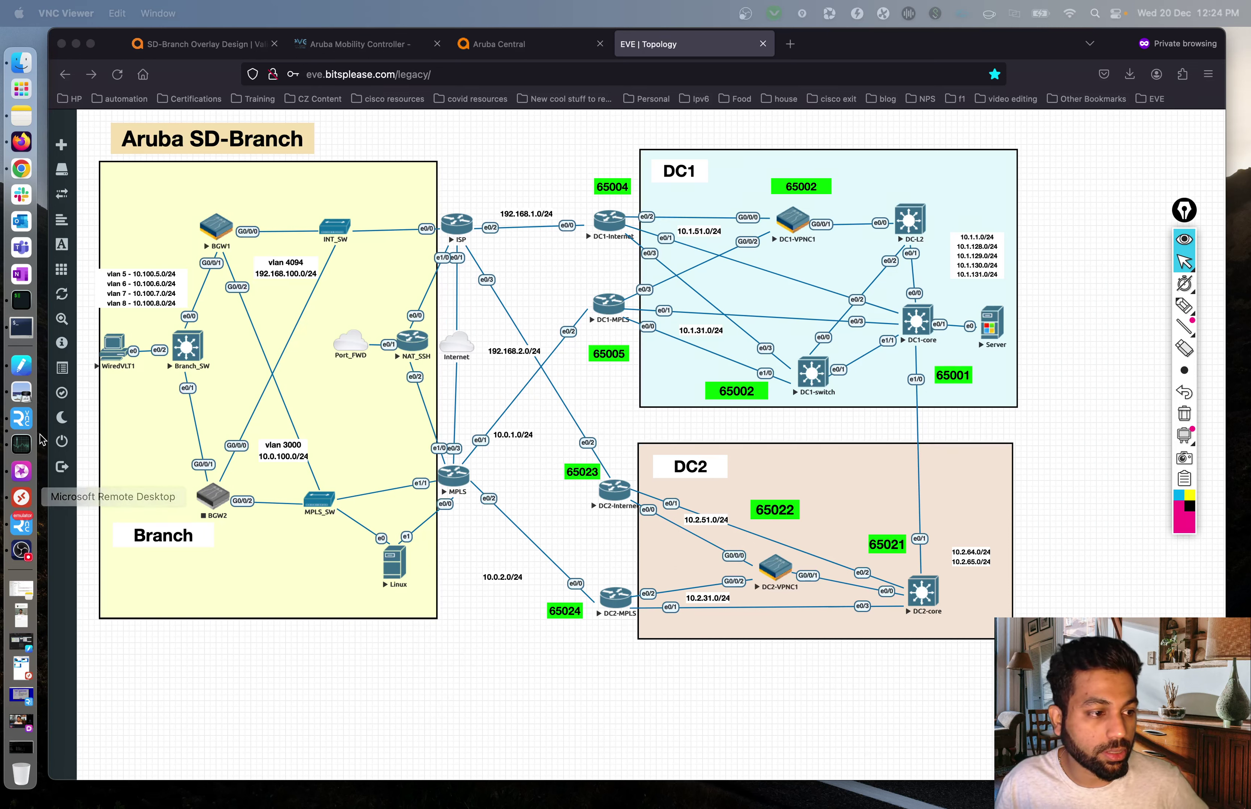
Step: Disconnect and reconnect the unresponsive MPLS router console session in ZOC Terminal
{"action": "left_click", "coordinate": [19, 328]}
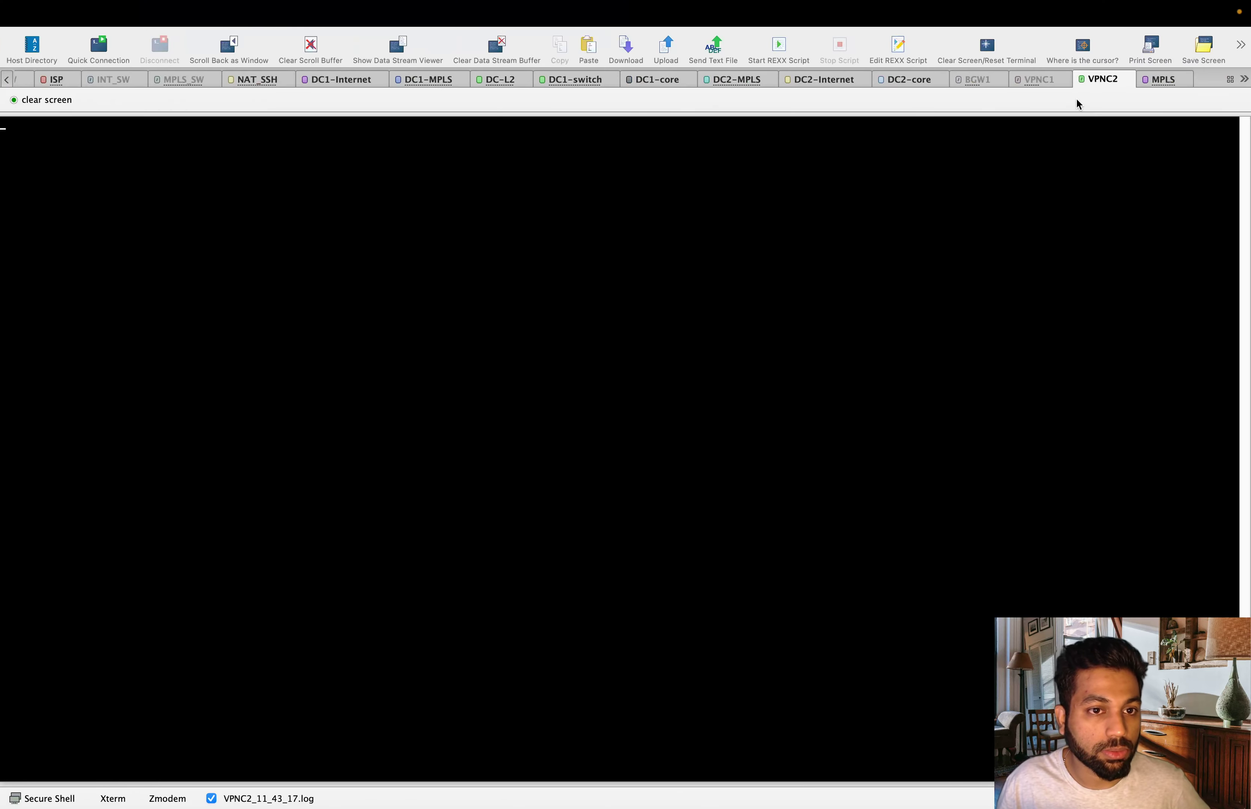
{"action": "left_click", "coordinate": [1155, 83]}
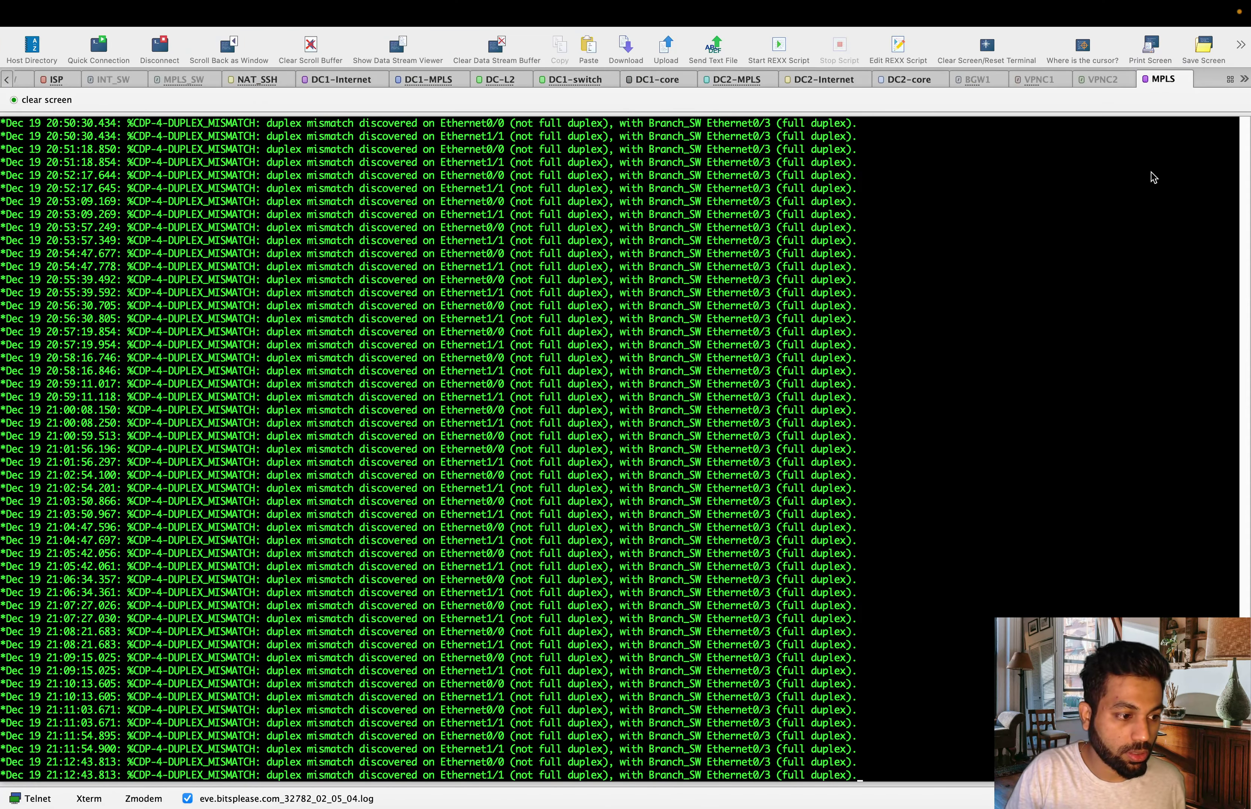
{"action": "right_click", "coordinate": [1068, 235]}
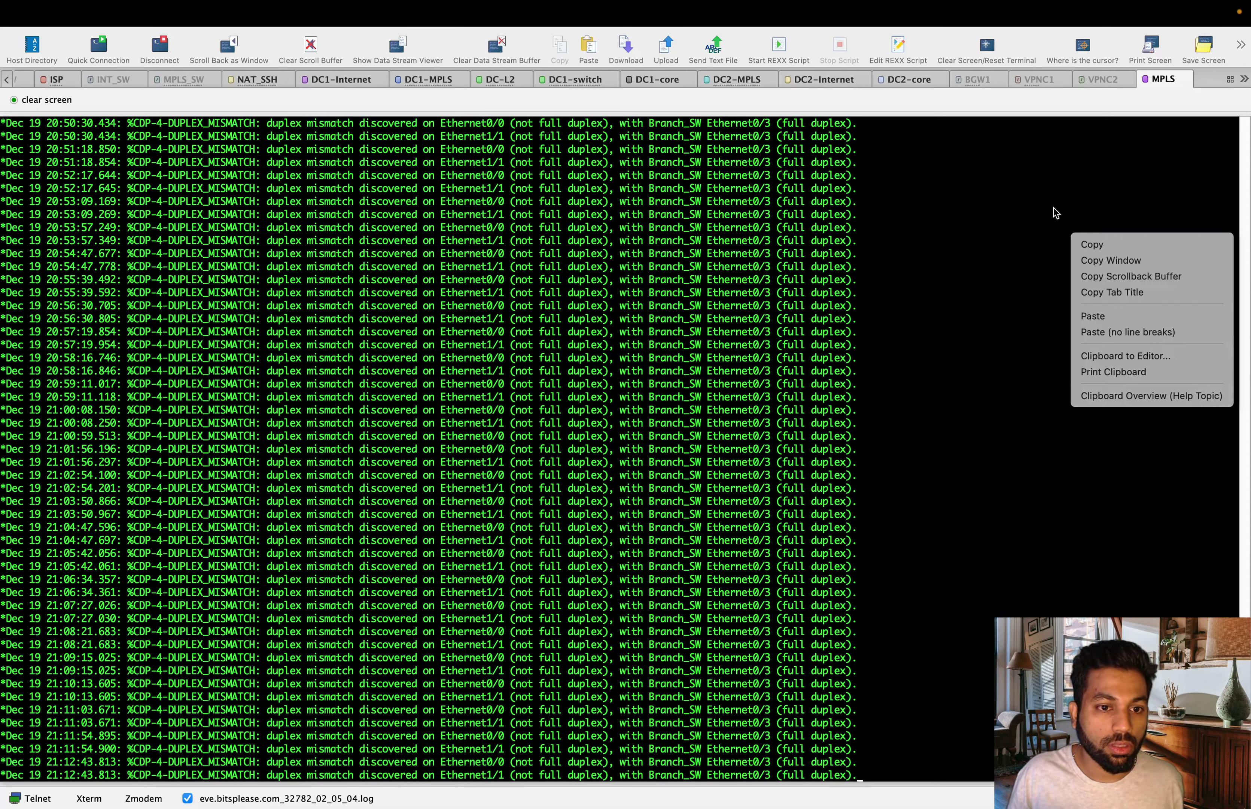
{"action": "left_click", "coordinate": [1067, 181]}
{"action": "right_click", "coordinate": [1163, 80]}
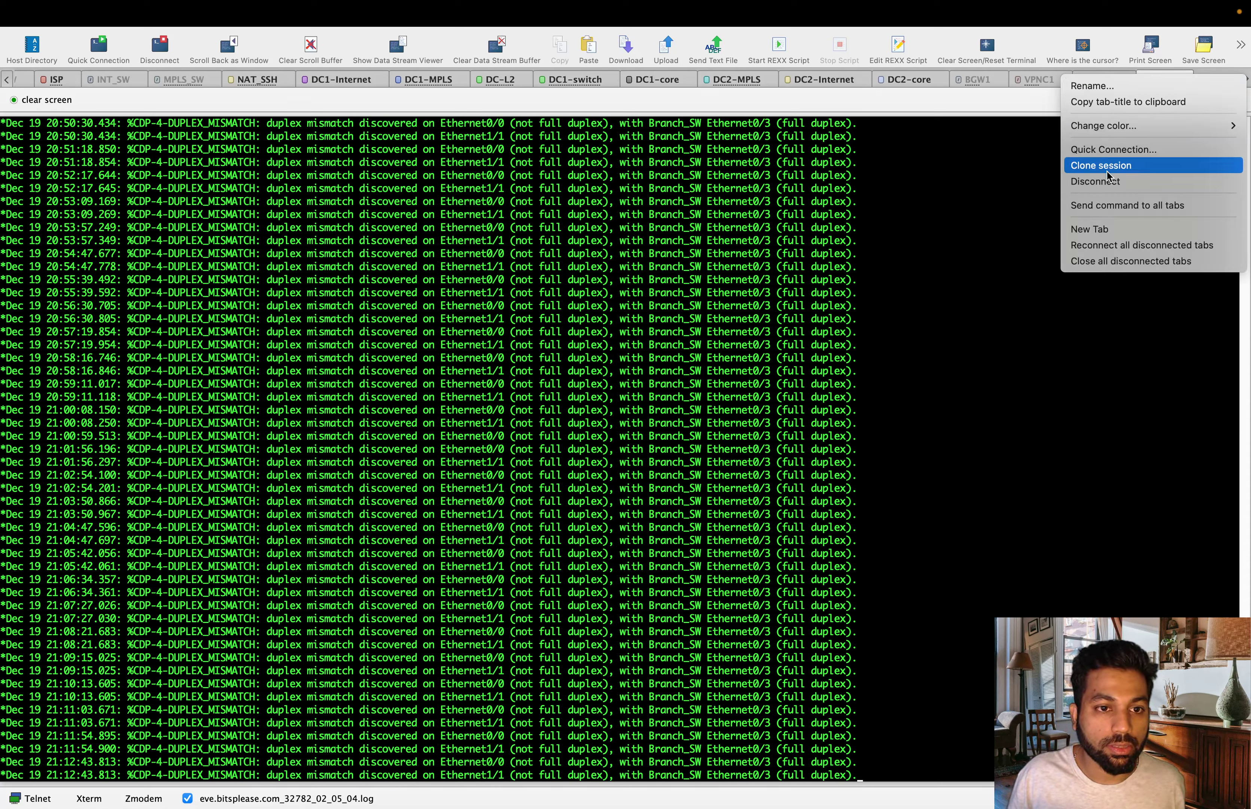
{"action": "left_click", "coordinate": [1099, 181]}
{"action": "left_click", "coordinate": [694, 324]}
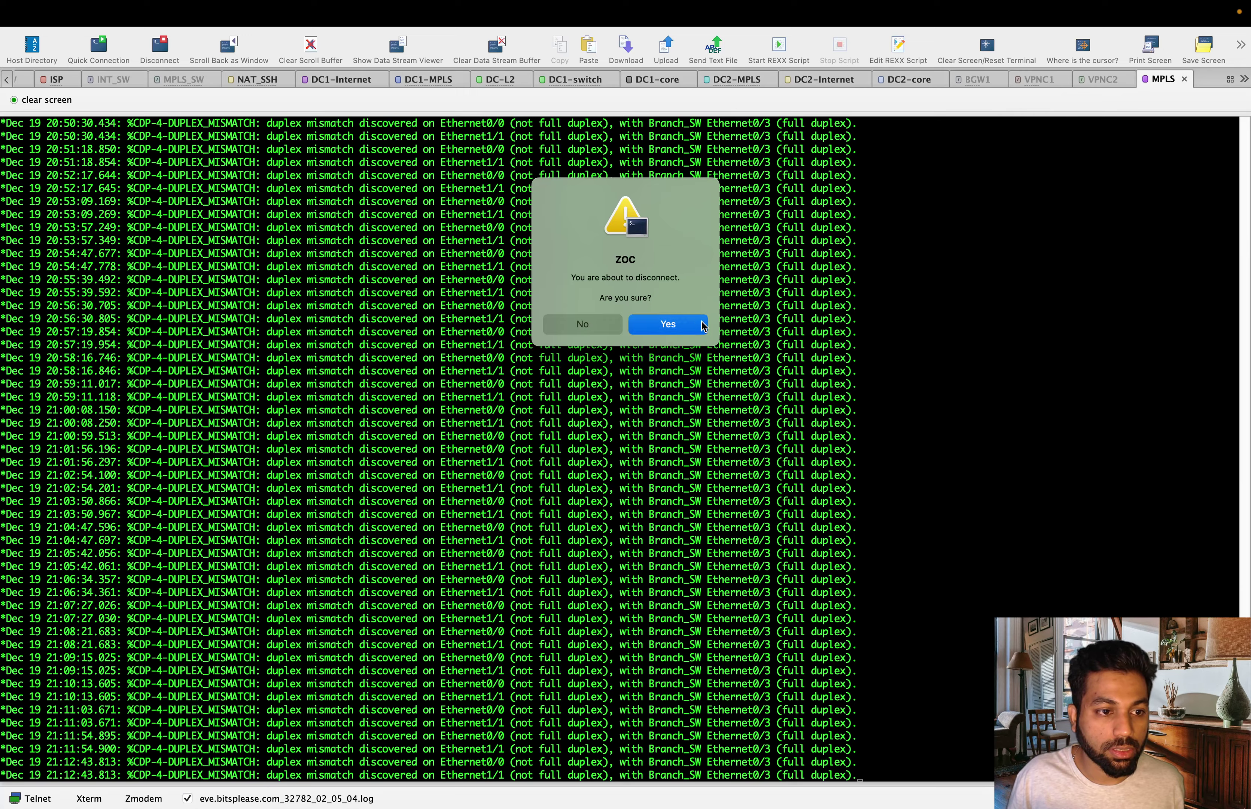
{"action": "key", "text": "Return"}
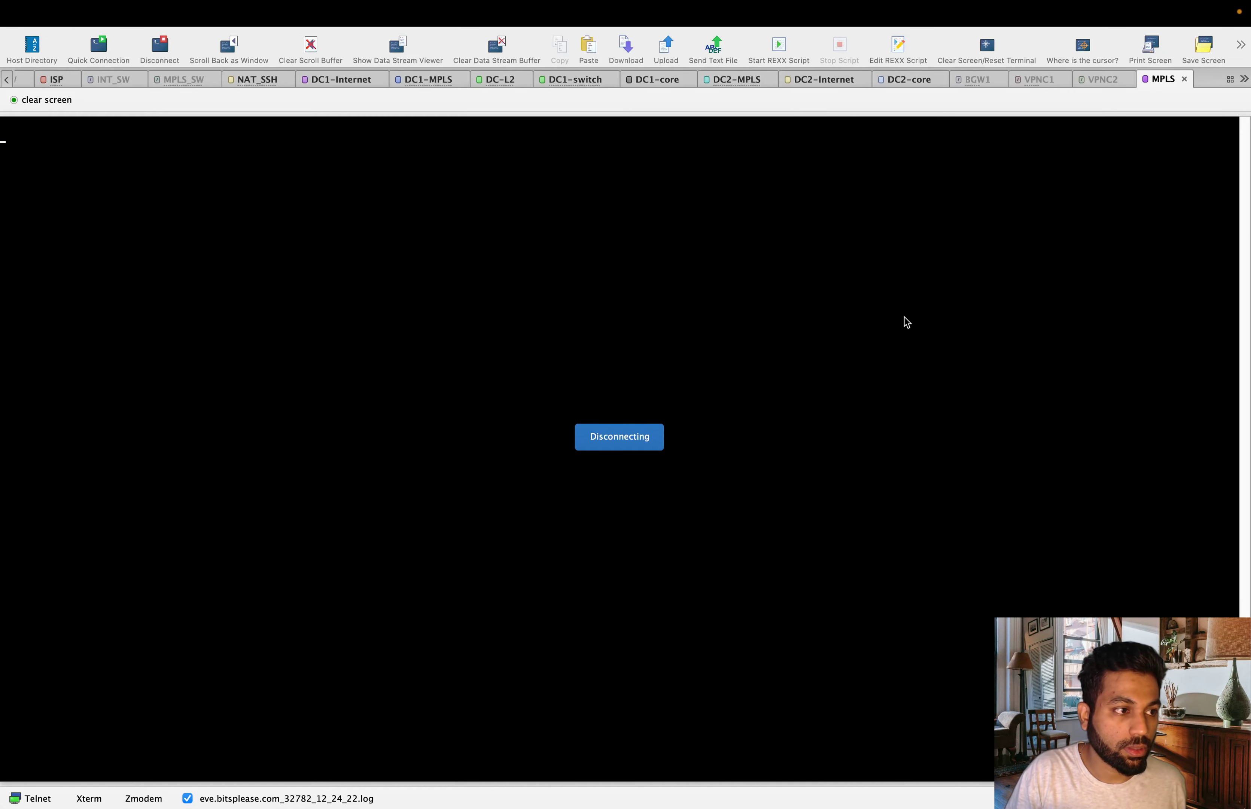
{"action": "key", "text": "Return"}
{"action": "key", "text": "Return"}
Step: Enter privileged mode and list the router's interfaces, noting 10.0.100.1 and Ethernet1/1
{"action": "type", "text": "en"}
{"action": "key", "text": "Return"}
{"action": "type", "text": "show ip int br"}
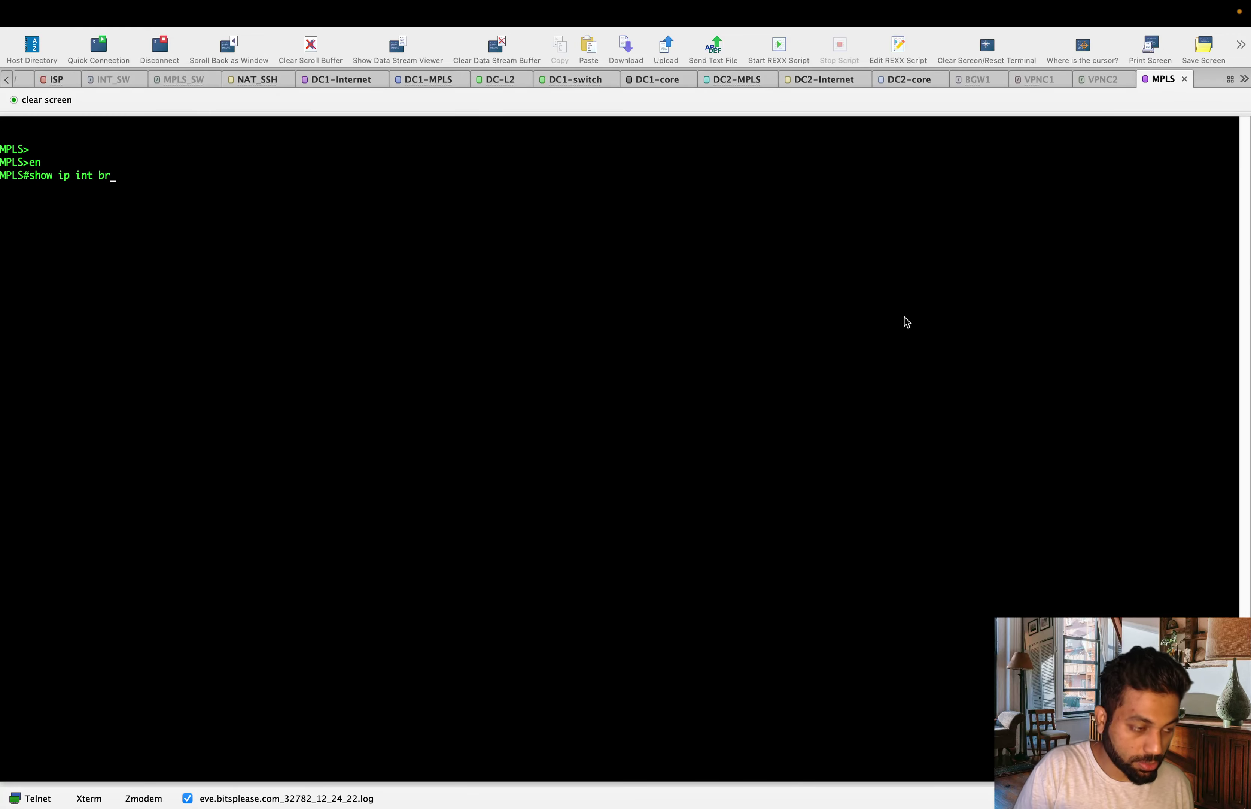
{"action": "key", "text": "Return"}
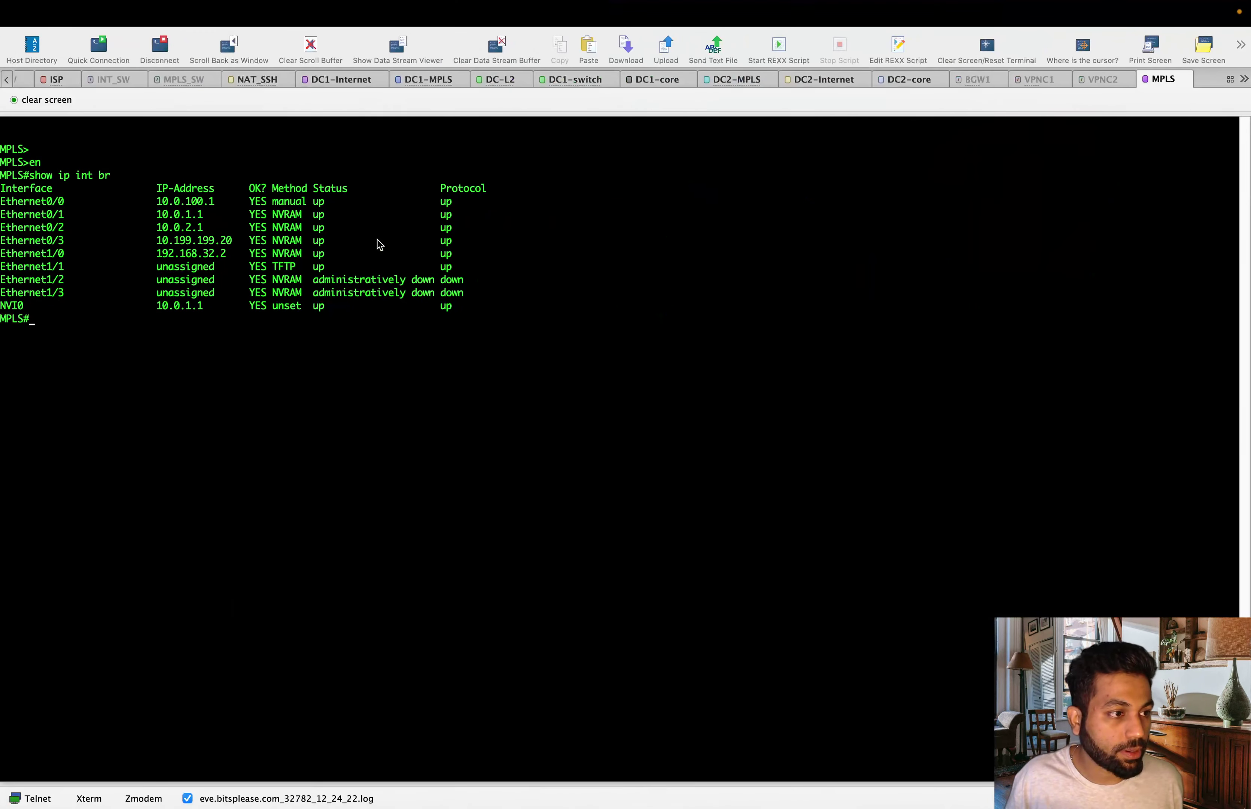
{"action": "left_click_drag", "start_coordinate": [396, 201], "coordinate": [468, 201]}
{"action": "left_click", "coordinate": [105, 287]}
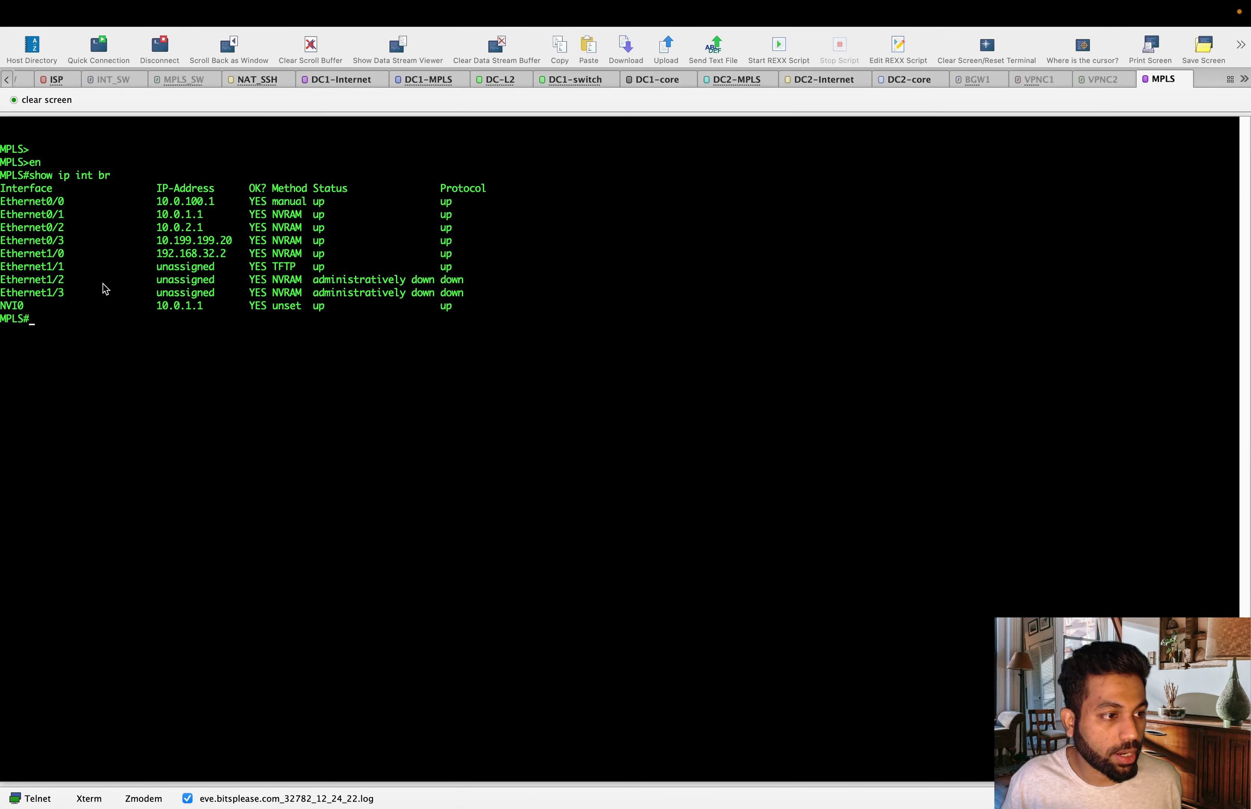
{"action": "left_click_drag", "start_coordinate": [53, 268], "coordinate": [344, 268]}
{"action": "left_click", "coordinate": [611, 253]}
{"action": "left_click", "coordinate": [611, 253]}
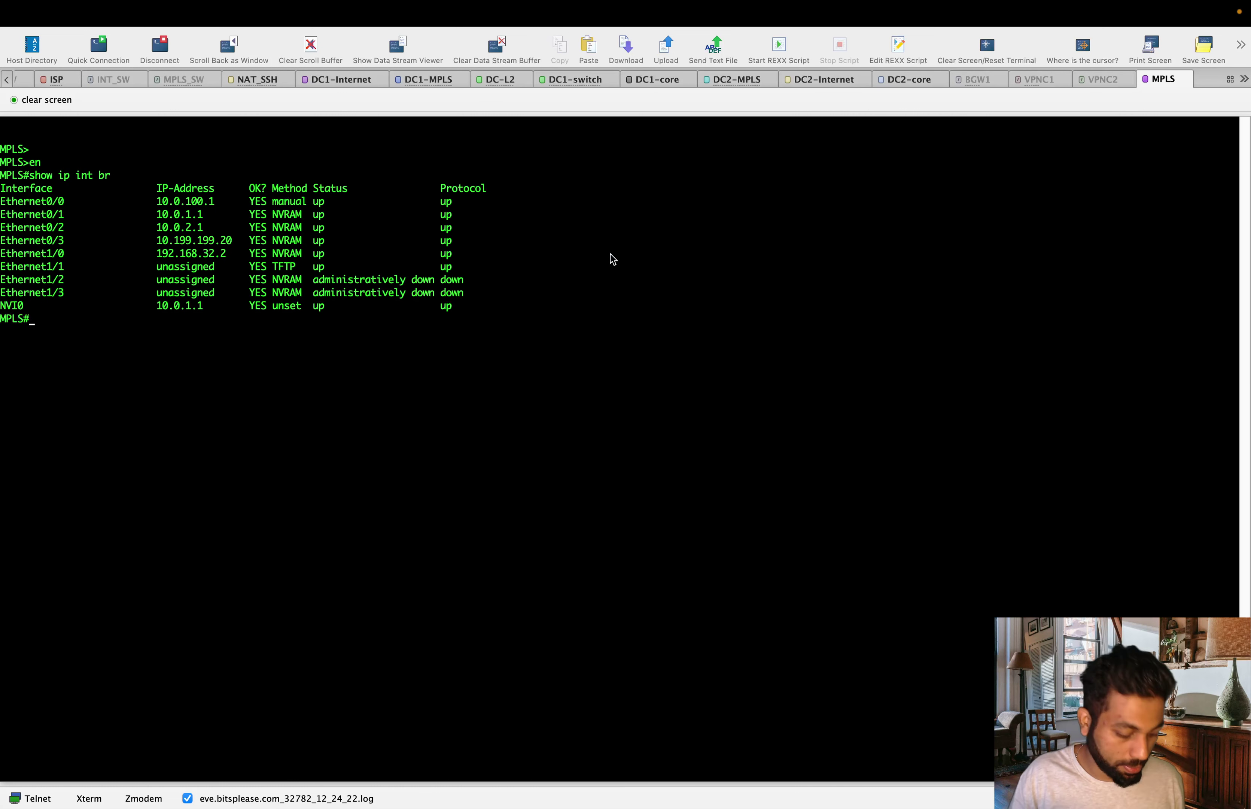
Step: Shut down interface Ethernet1/1 from global configuration mode
{"action": "type", "text": "conf t"}
{"action": "key", "text": "Return"}
{"action": "type", "text": "int e1/1"}
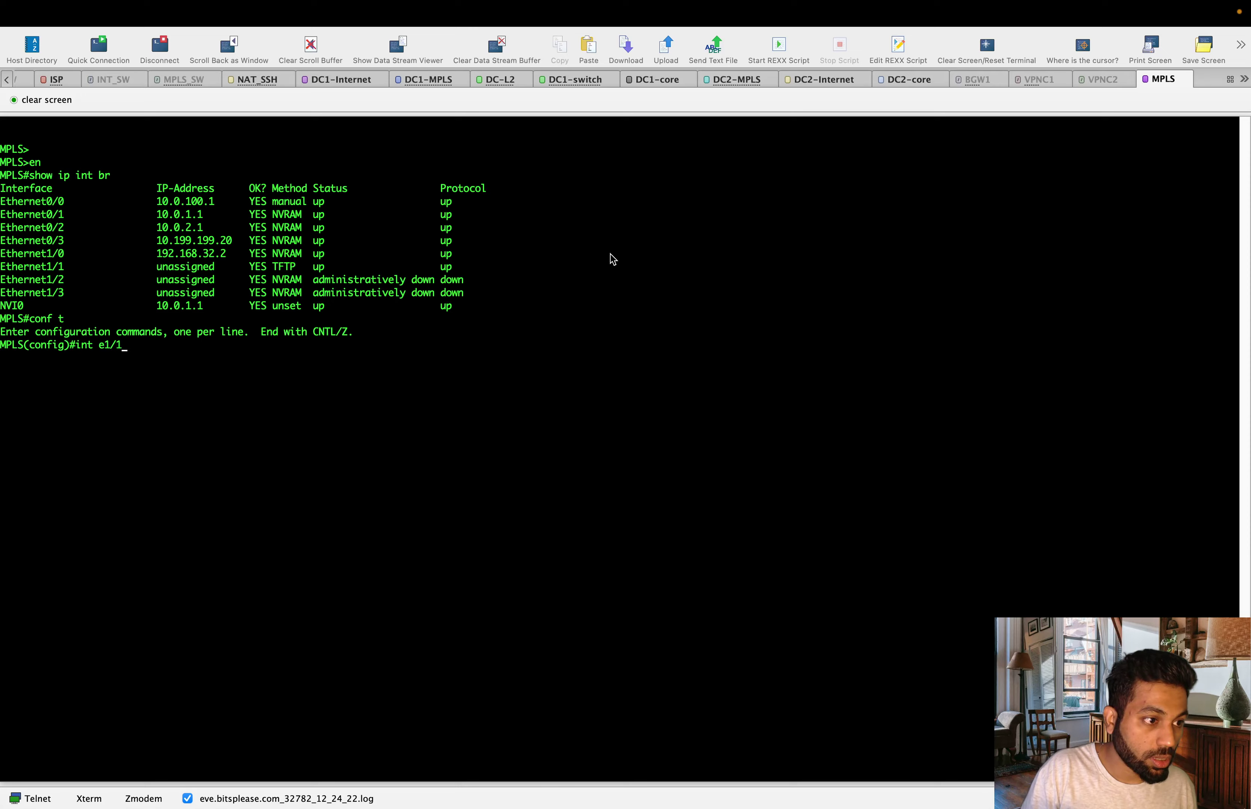
{"action": "key", "text": "Return"}
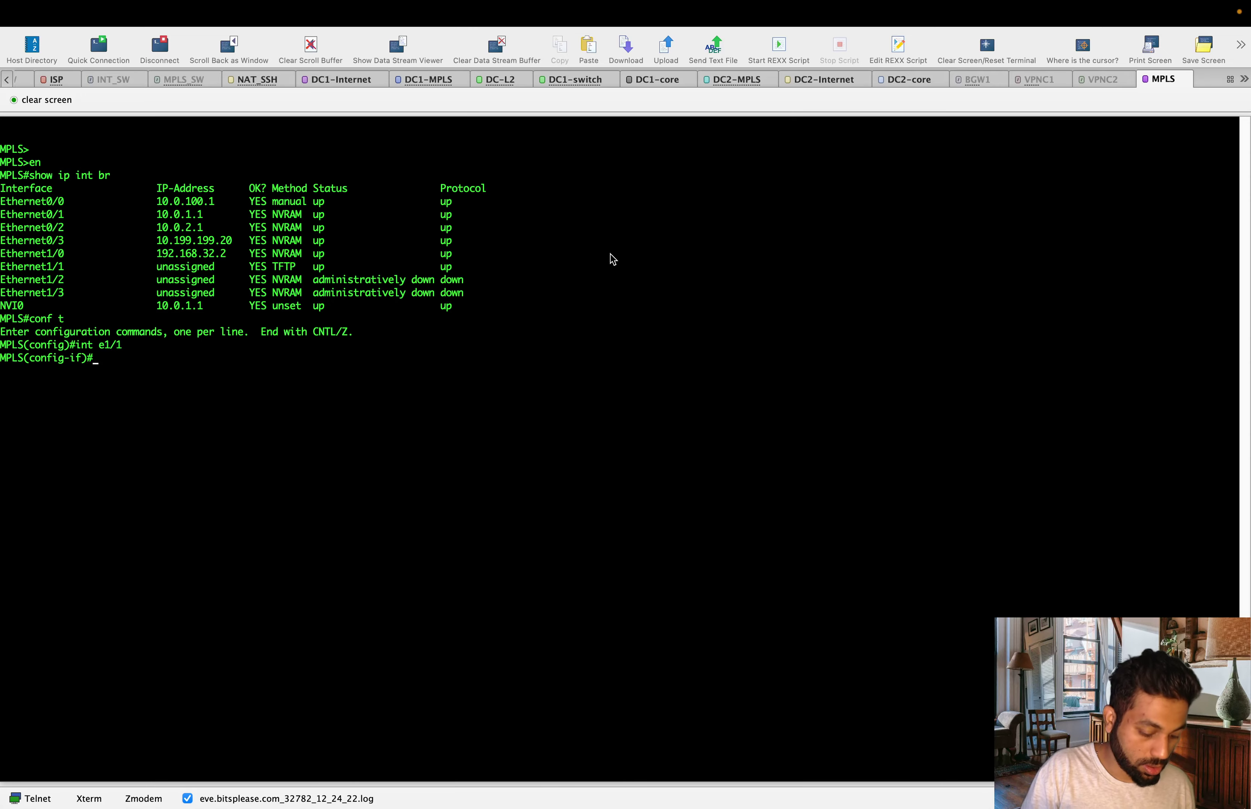
{"action": "type", "text": "shu"}
{"action": "key", "text": "Return"}
{"action": "key", "text": "ctrl+Left"}
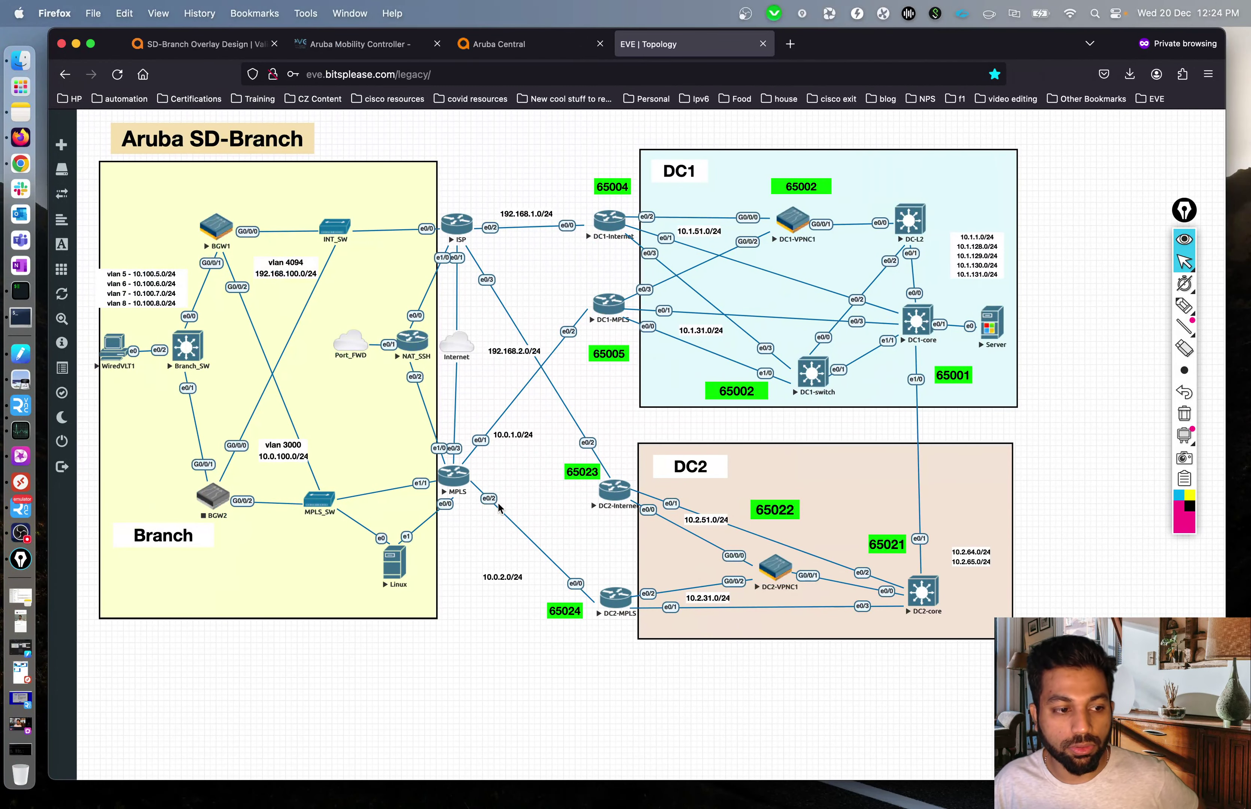
Step: Confirm the NETem eth0 -> eth1 link with no bandwidth limit, delay or loss
{"action": "left_click", "coordinate": [21, 409]}
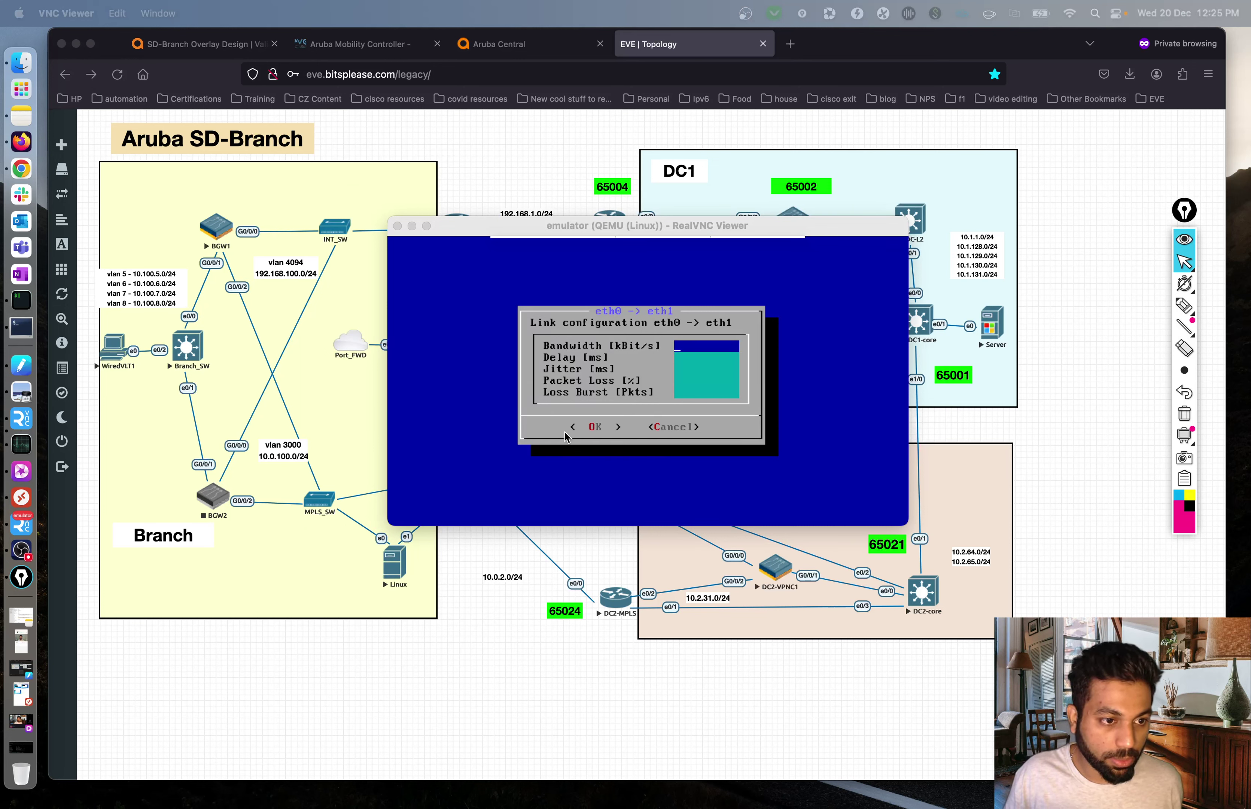
{"action": "left_click", "coordinate": [508, 450]}
{"action": "key", "text": "Tab"}
{"action": "key", "text": "Return"}
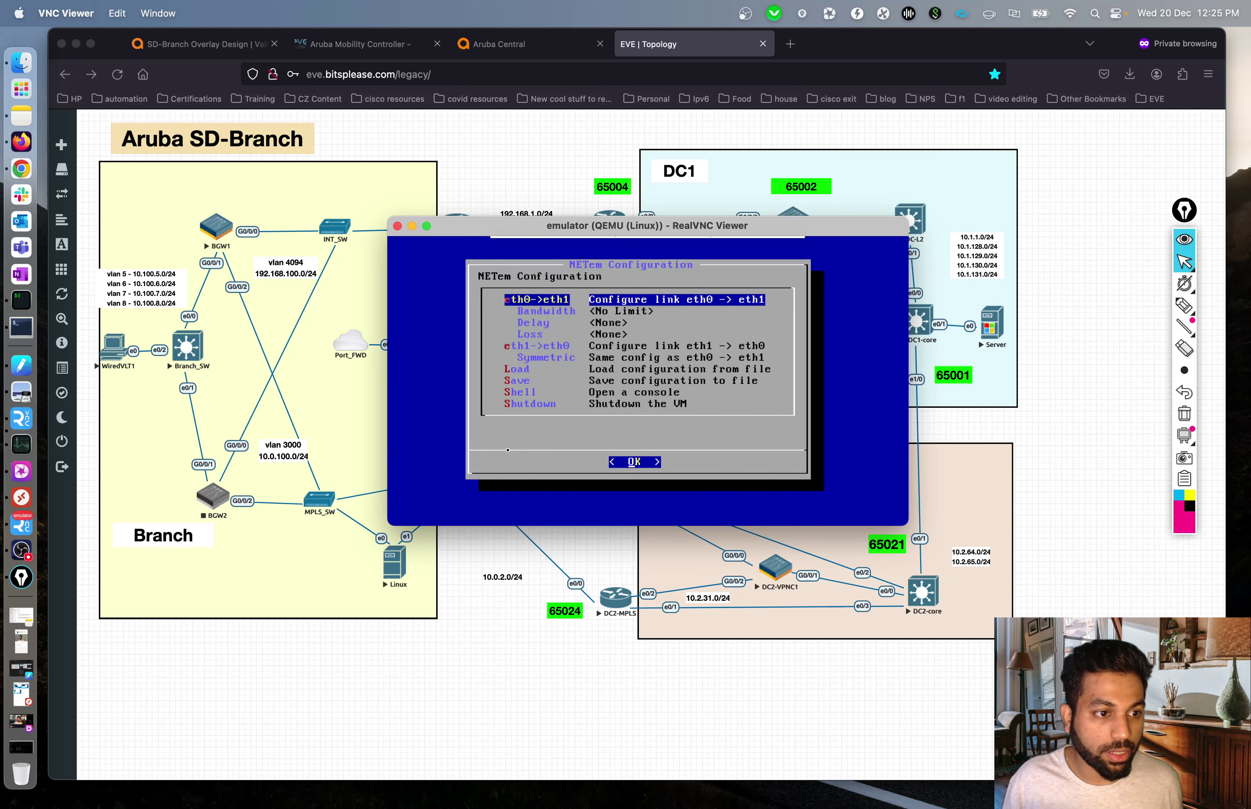
Step: Move the emulator console window up, then minimize it to reveal the topology
{"action": "left_click_drag", "start_coordinate": [493, 232], "coordinate": [544, 159]}
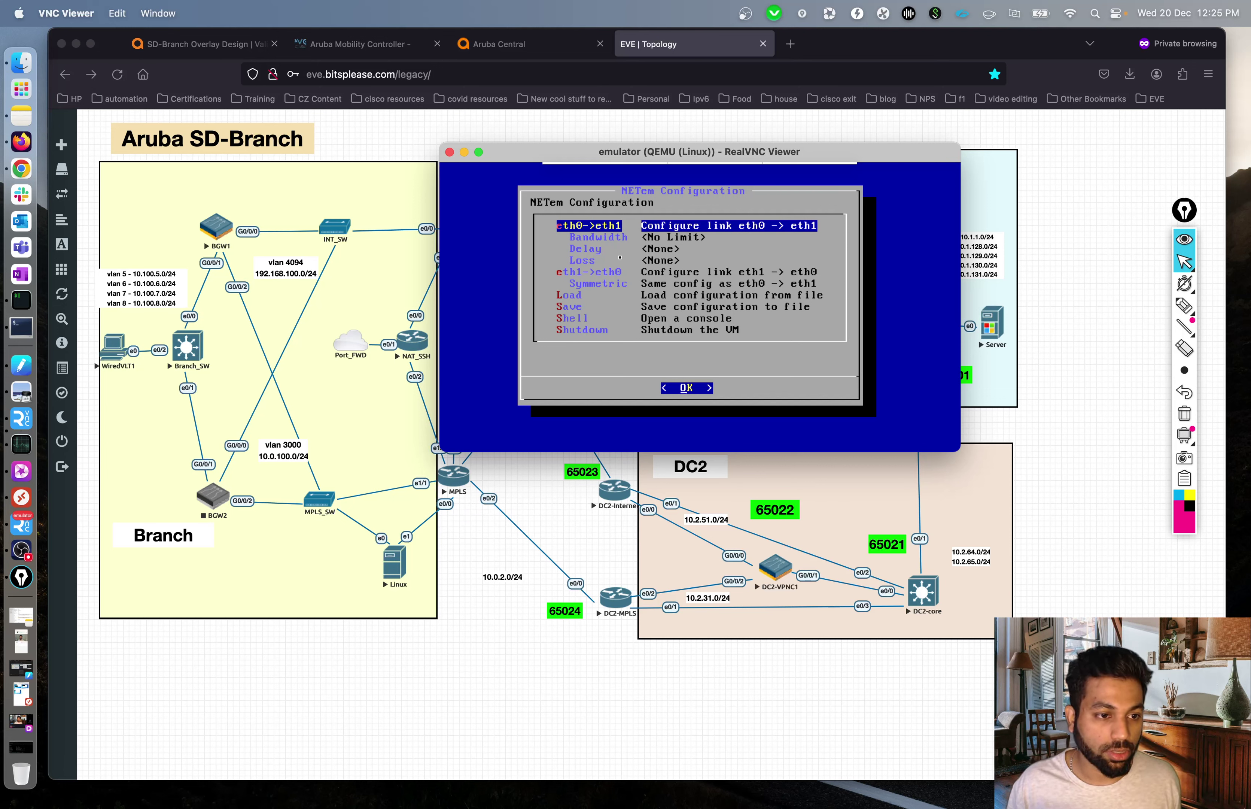
{"action": "mouse_move", "coordinate": [576, 156]}
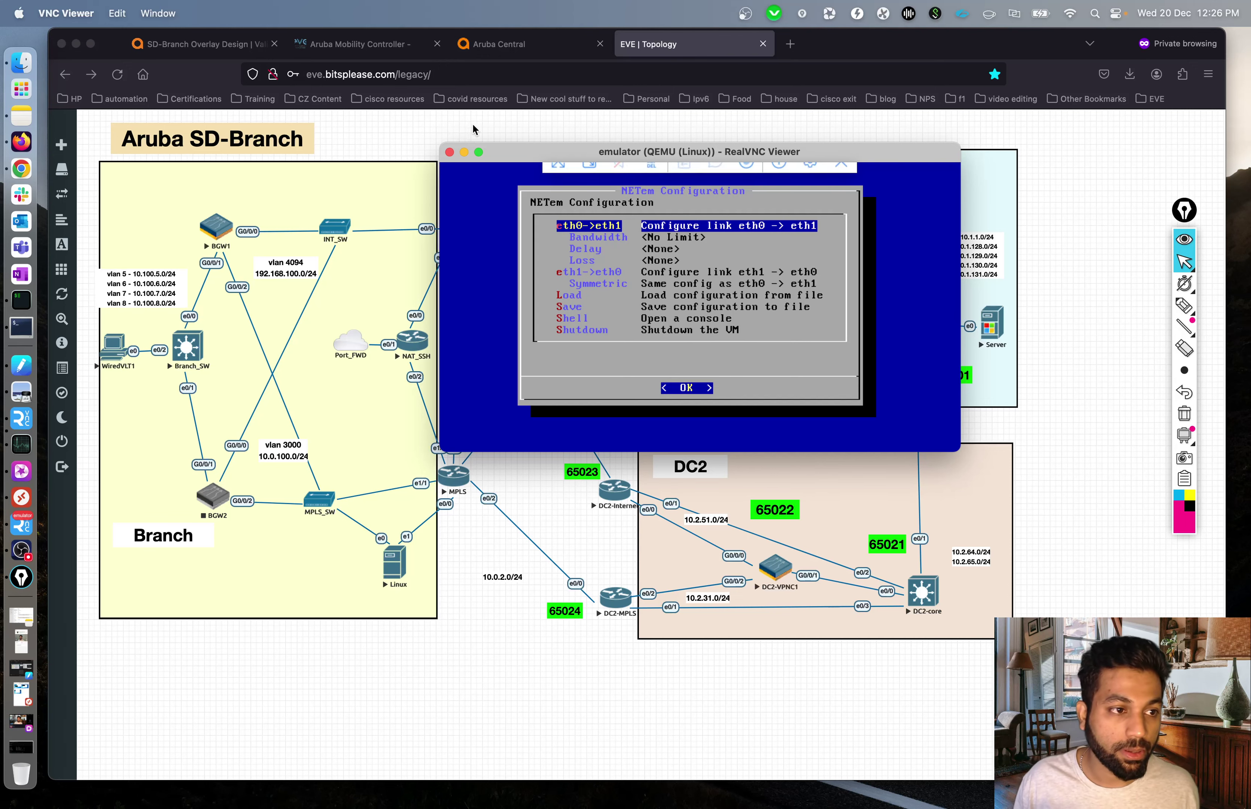
{"action": "left_click", "coordinate": [464, 152]}
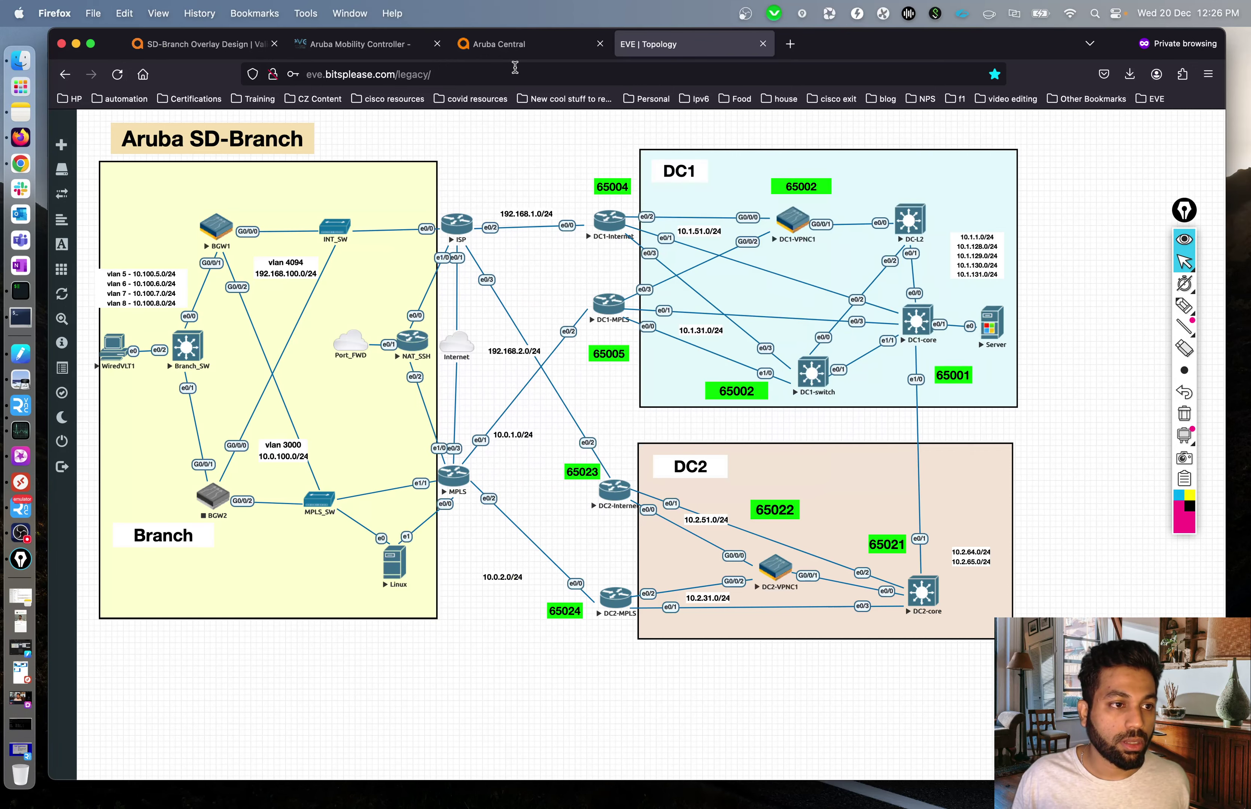
Step: Check BGW1's WAN summary, then filter all gateways to Online: BGW1, VPNC1-DC1, VPNC2-DC2
{"action": "left_click", "coordinate": [517, 45]}
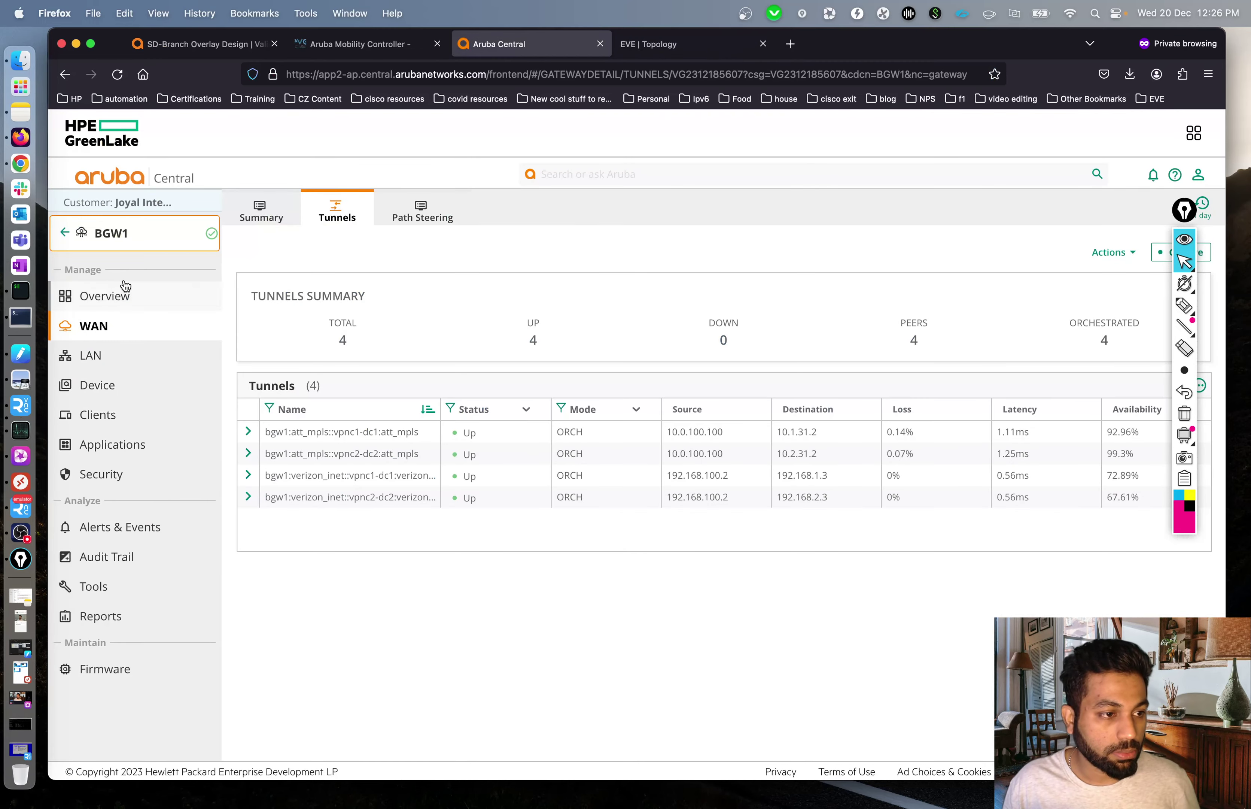
{"action": "left_click", "coordinate": [269, 215]}
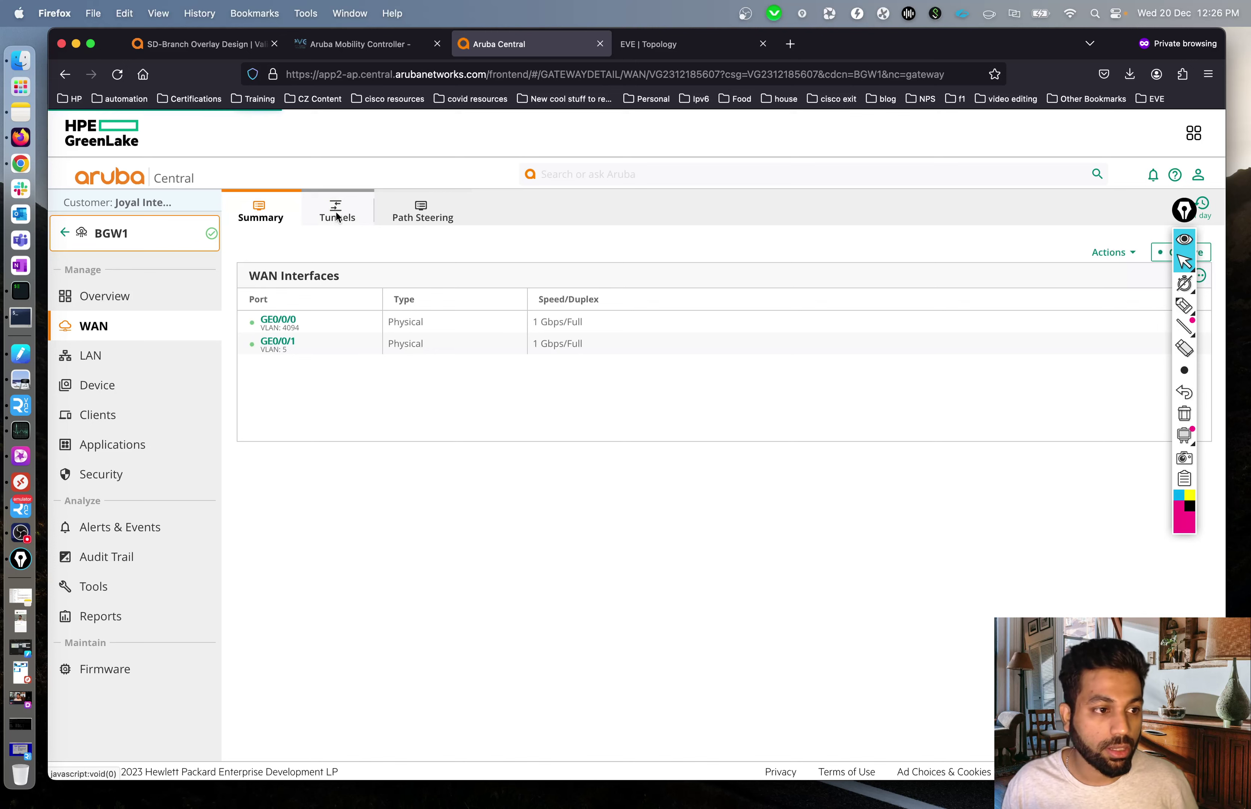
{"action": "left_click", "coordinate": [337, 217]}
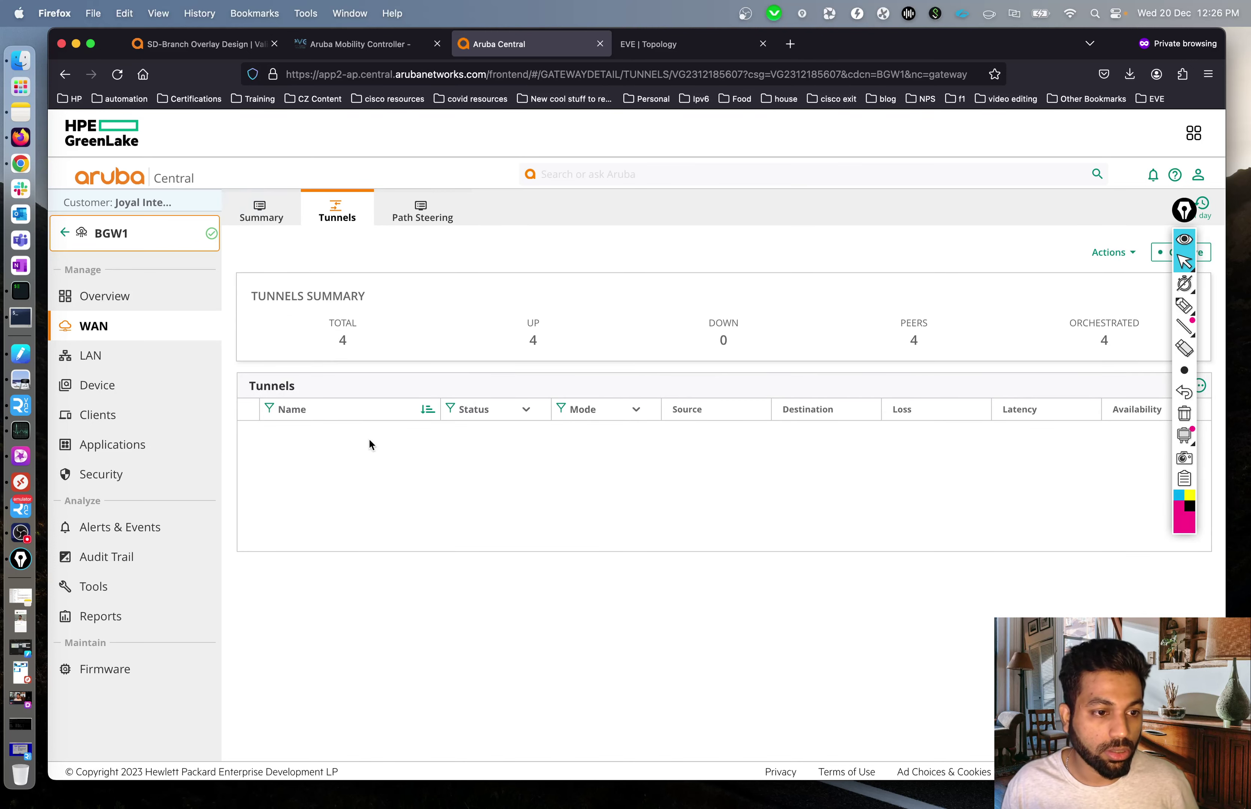
{"action": "left_click", "coordinate": [64, 232]}
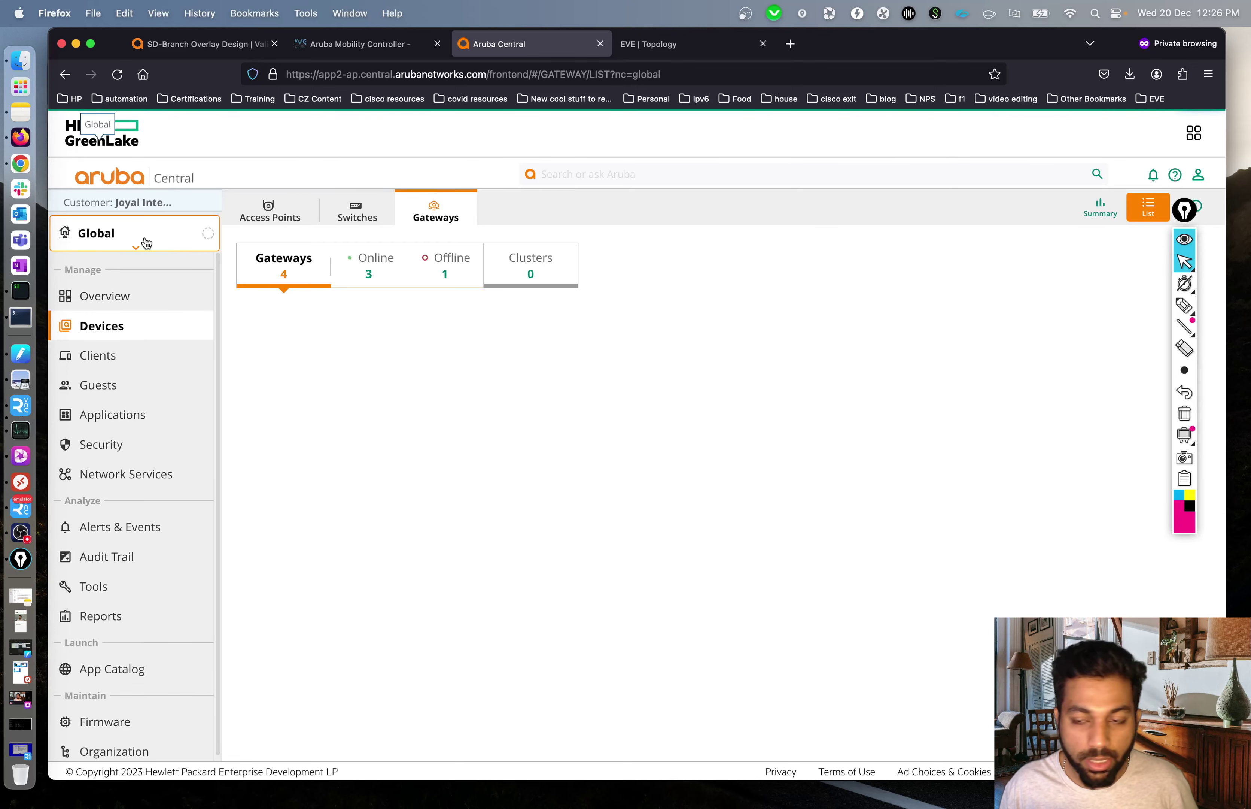
{"action": "left_click", "coordinate": [372, 275]}
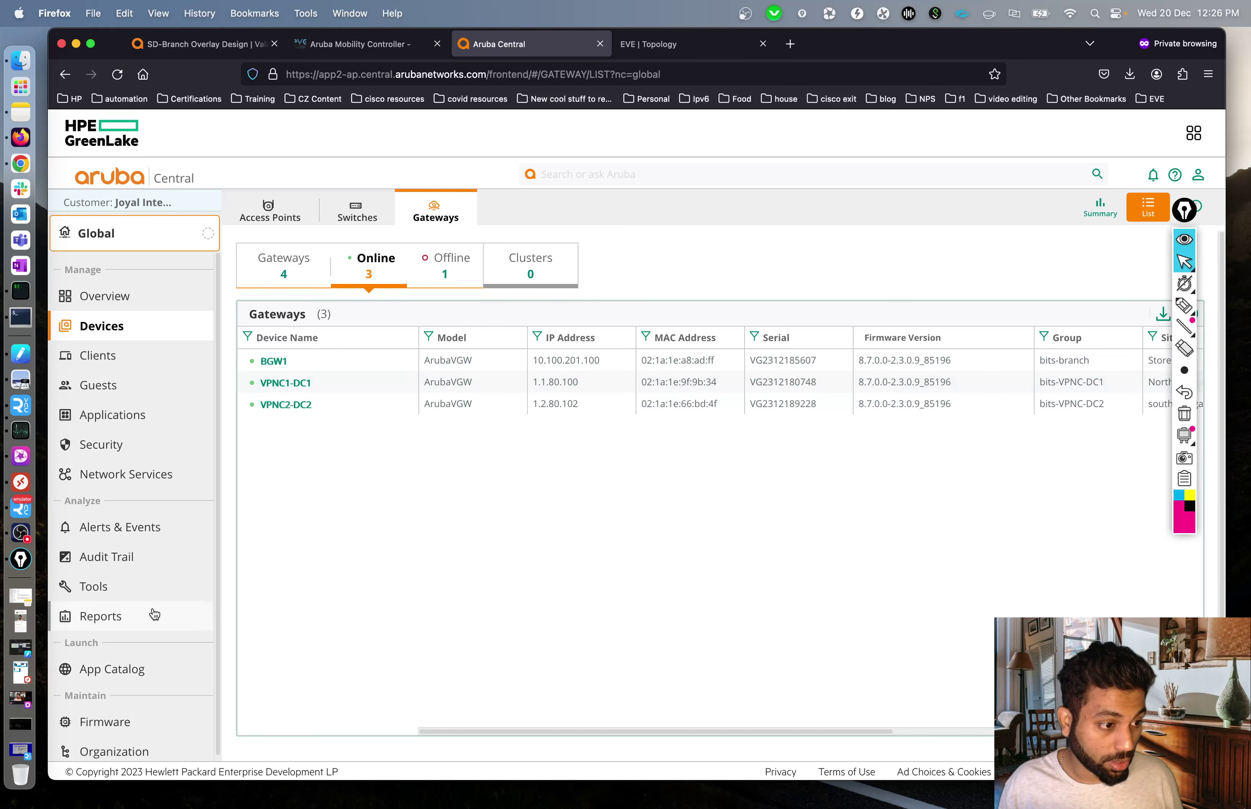
Step: Review overlay tunnel details for hub groups bits-VPNC-DC1 and bits-VPNC-DC2, and the spokes
{"action": "left_click", "coordinate": [122, 484]}
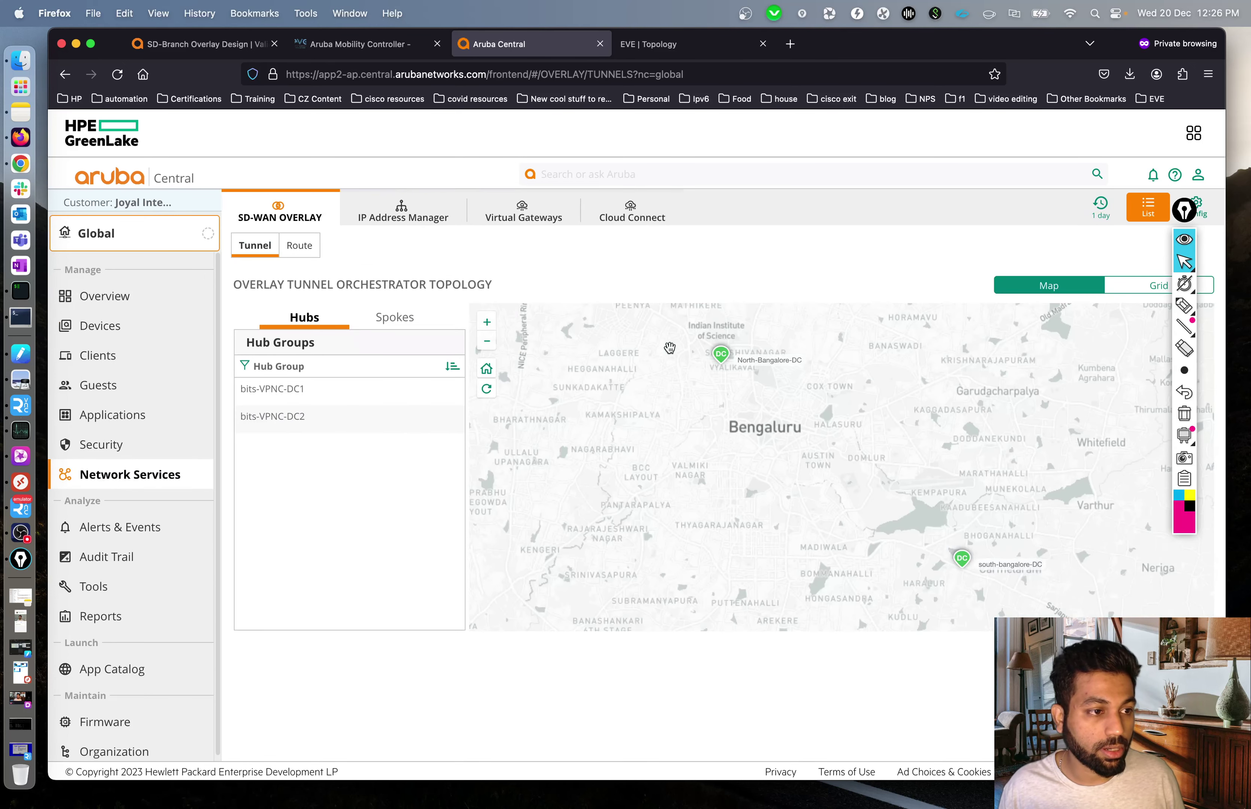
{"action": "left_click", "coordinate": [292, 393]}
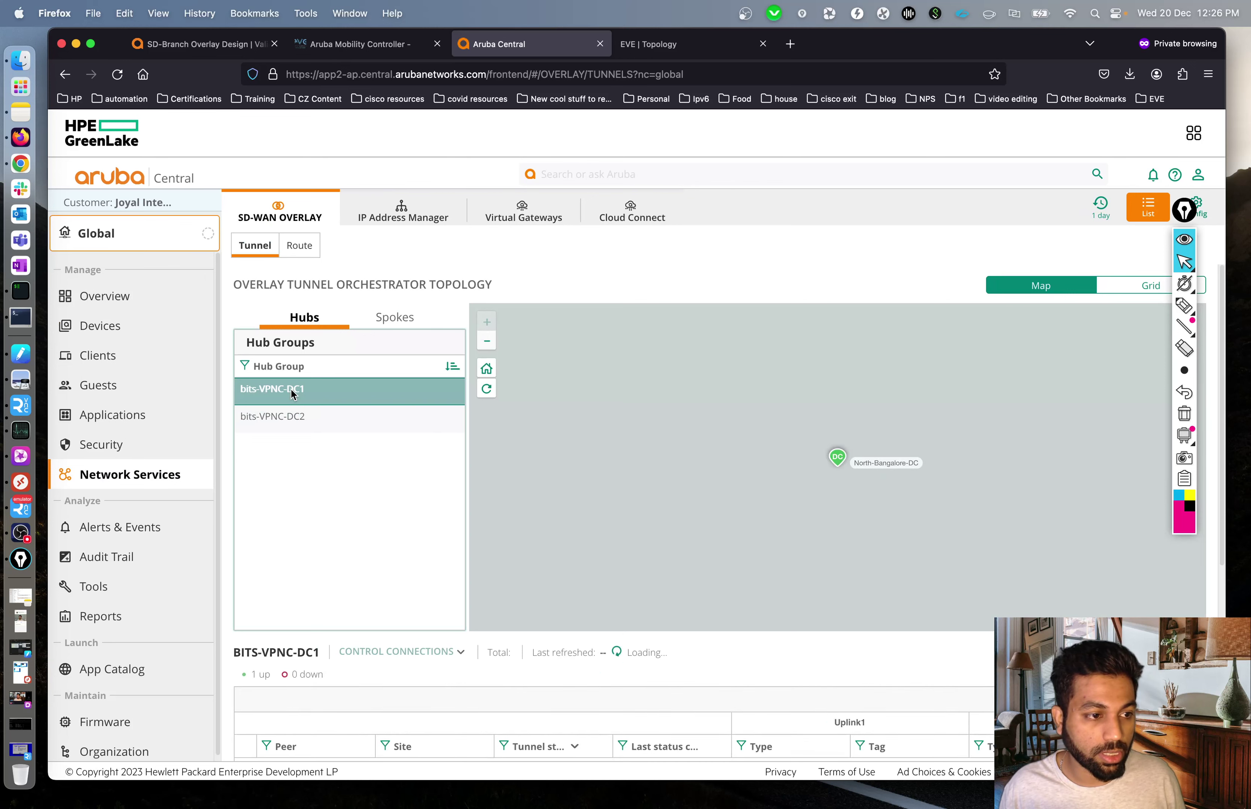
{"action": "left_click", "coordinate": [322, 418]}
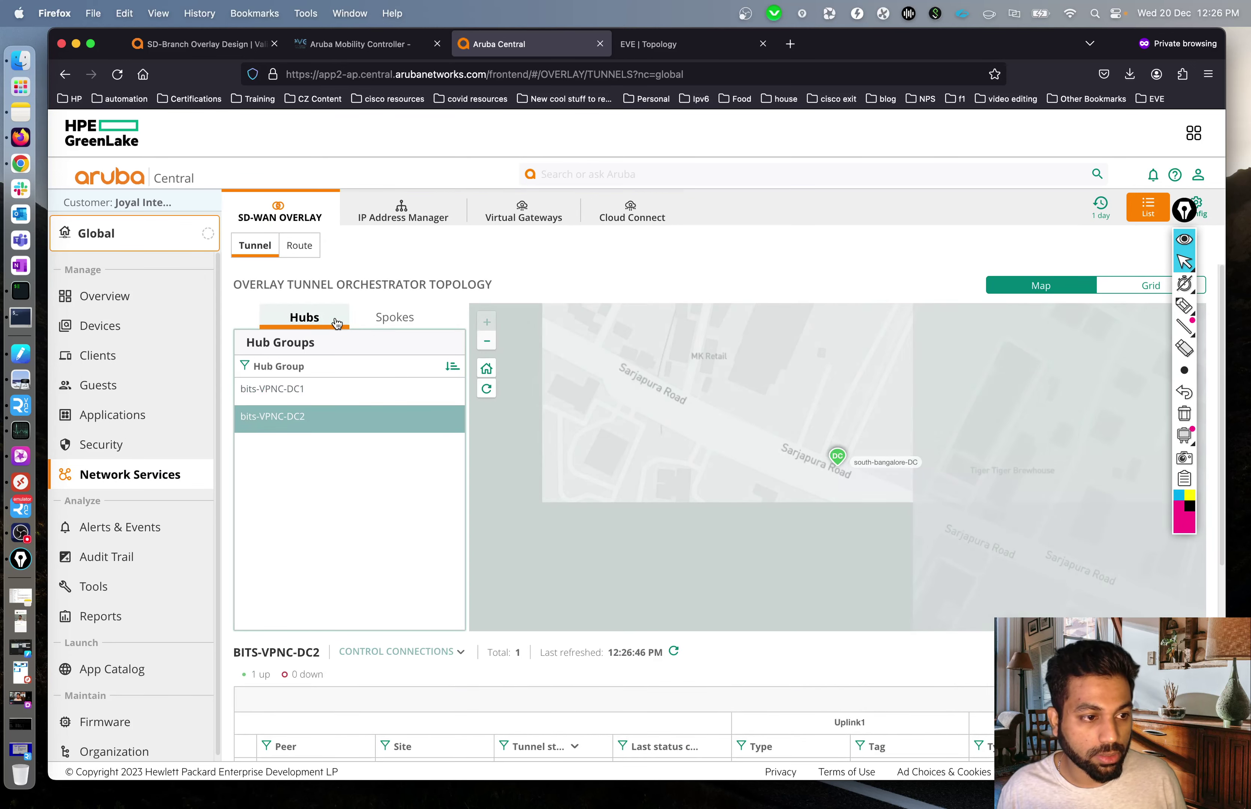
{"action": "left_click", "coordinate": [386, 319]}
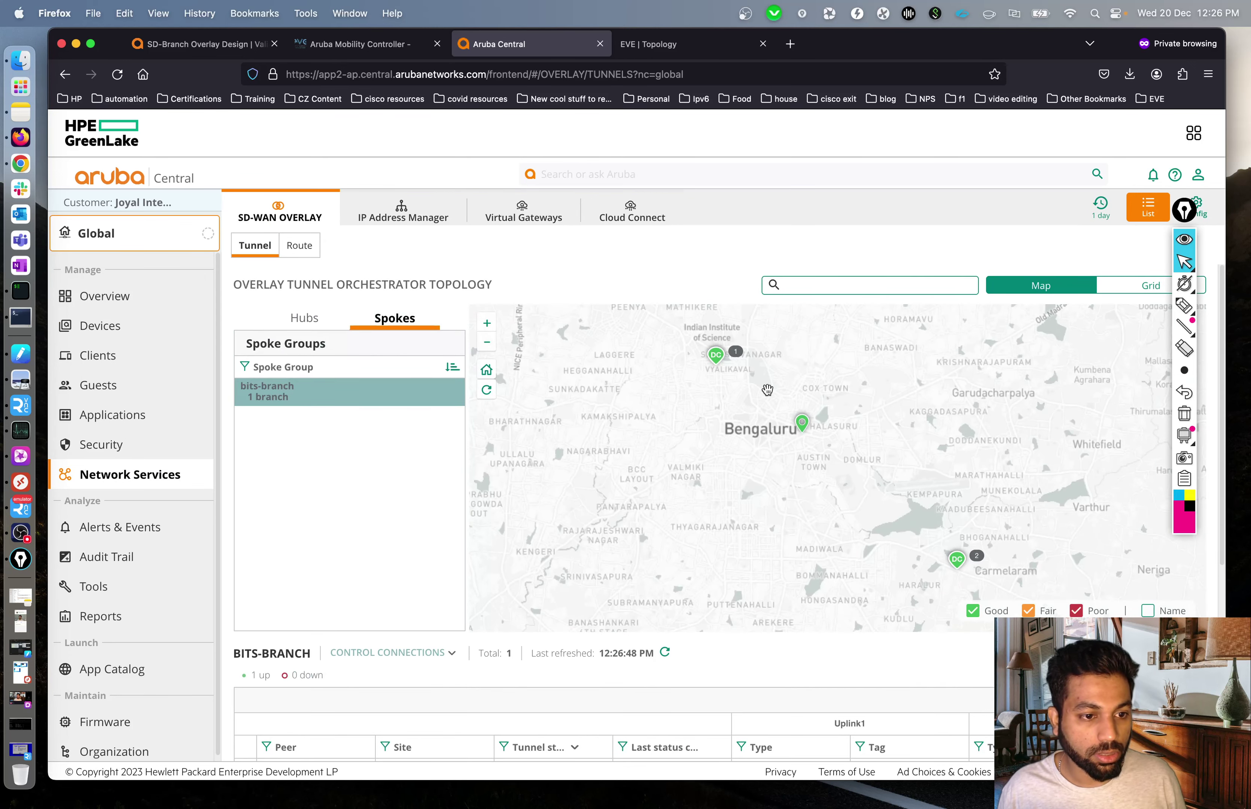
Step: View the overlay routes learned from the DC2 hub VPNC2-DC2, showing 17 routes
{"action": "left_click", "coordinate": [300, 246]}
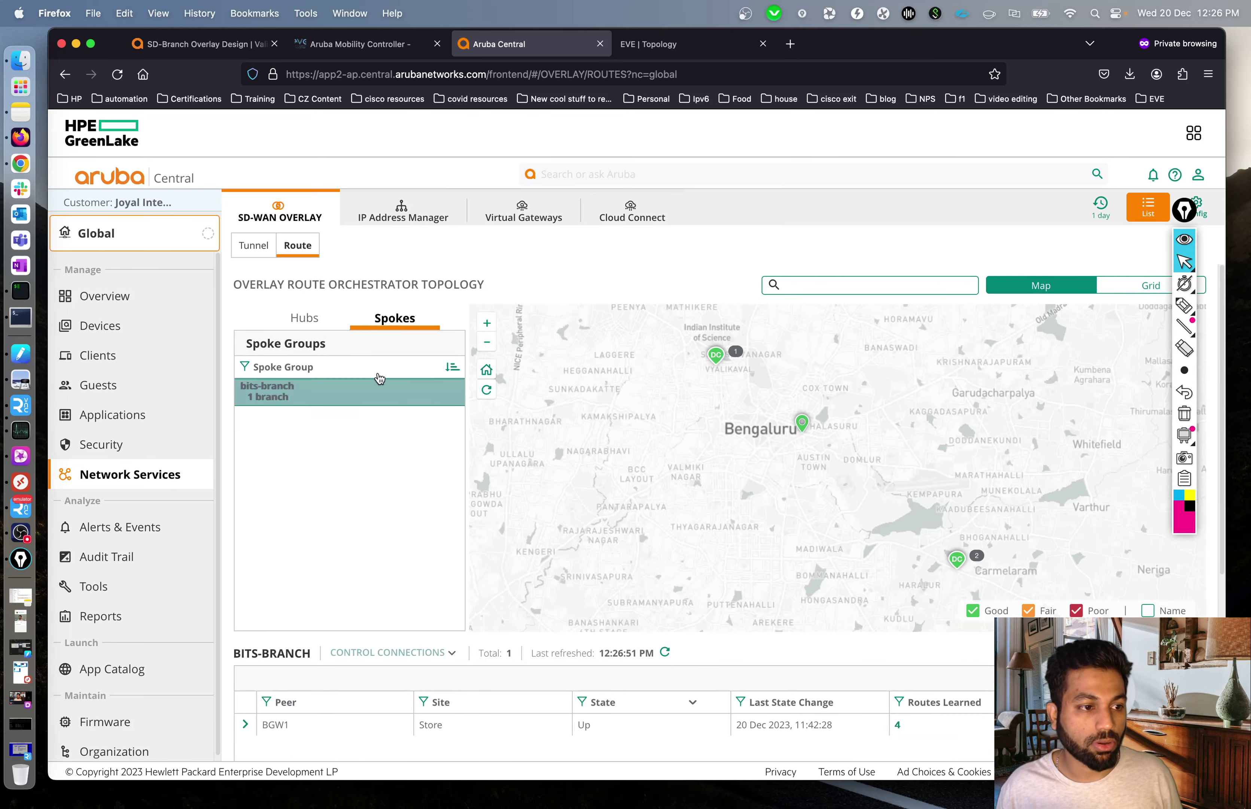
{"action": "left_click", "coordinate": [309, 326]}
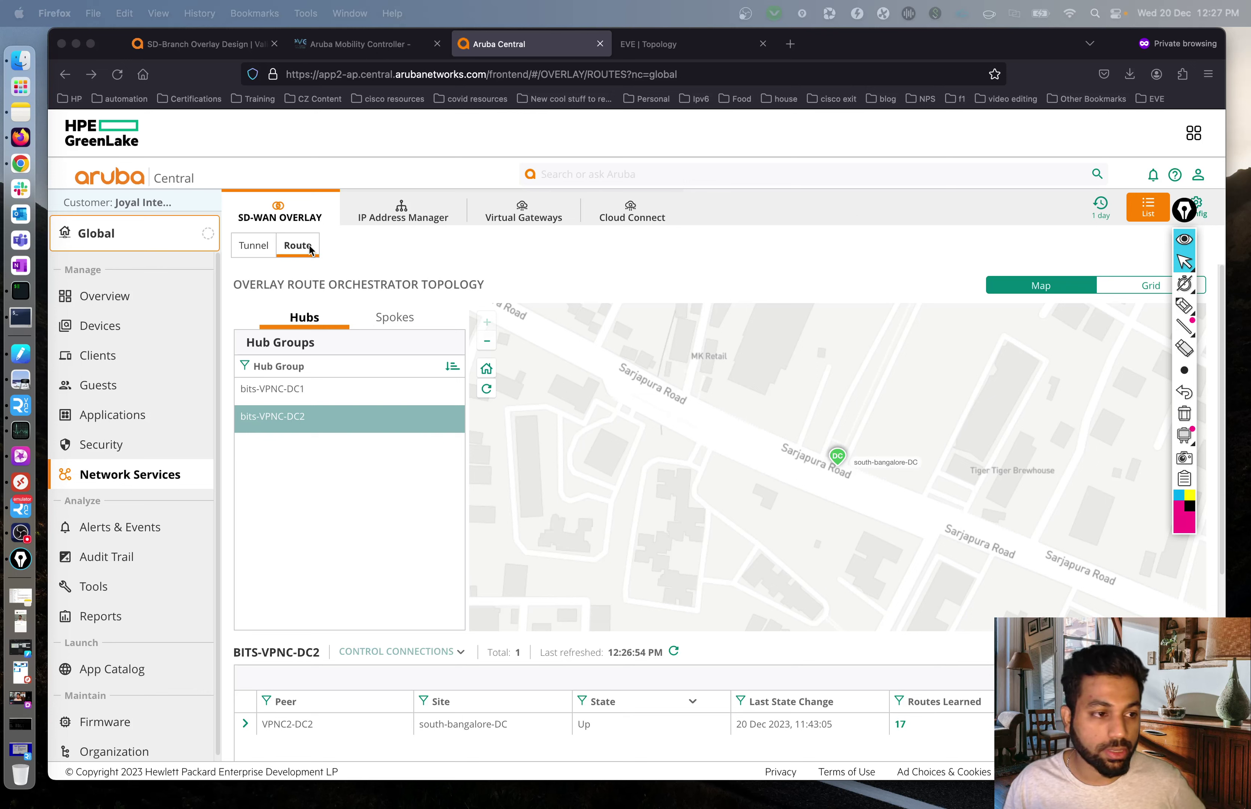
{"action": "left_click", "coordinate": [129, 247]}
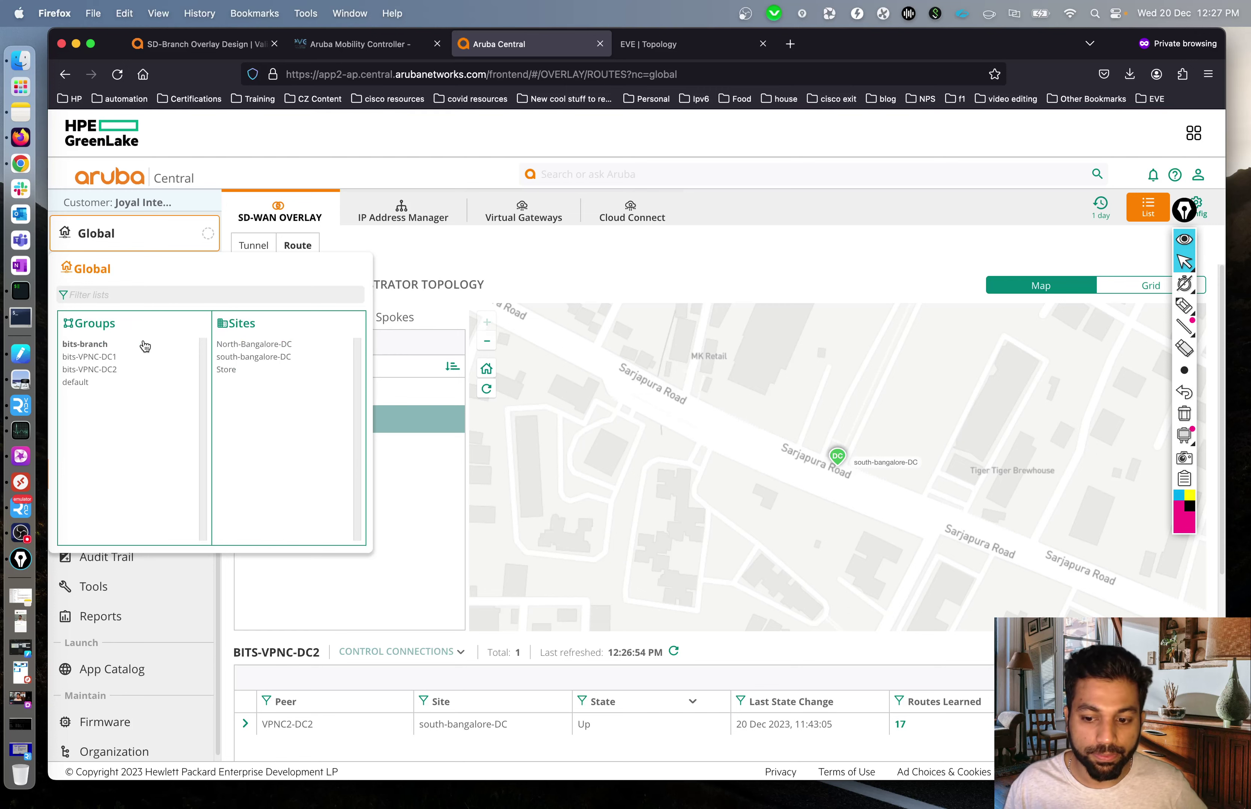
Step: Scope to the bits-branch group and open gateway BGW1's device System > General configuration
{"action": "left_click", "coordinate": [89, 344]}
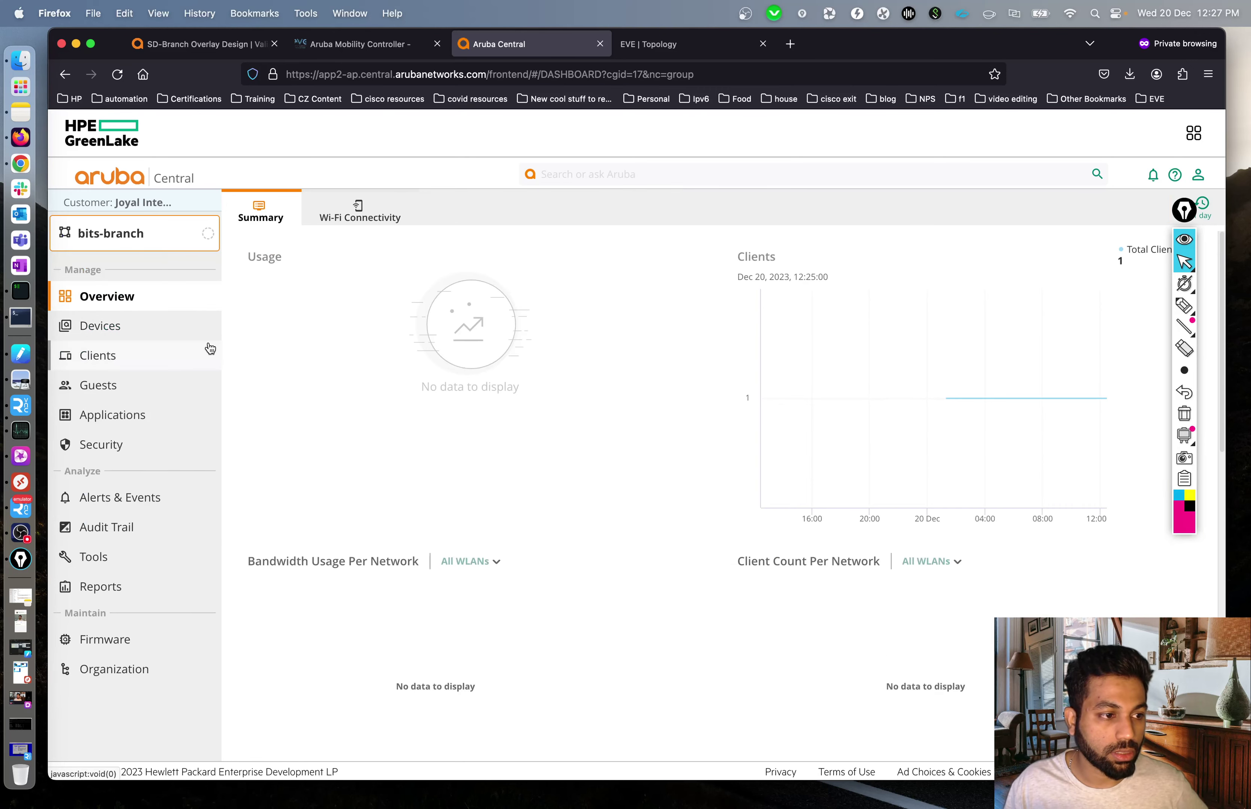
{"action": "left_click", "coordinate": [108, 327]}
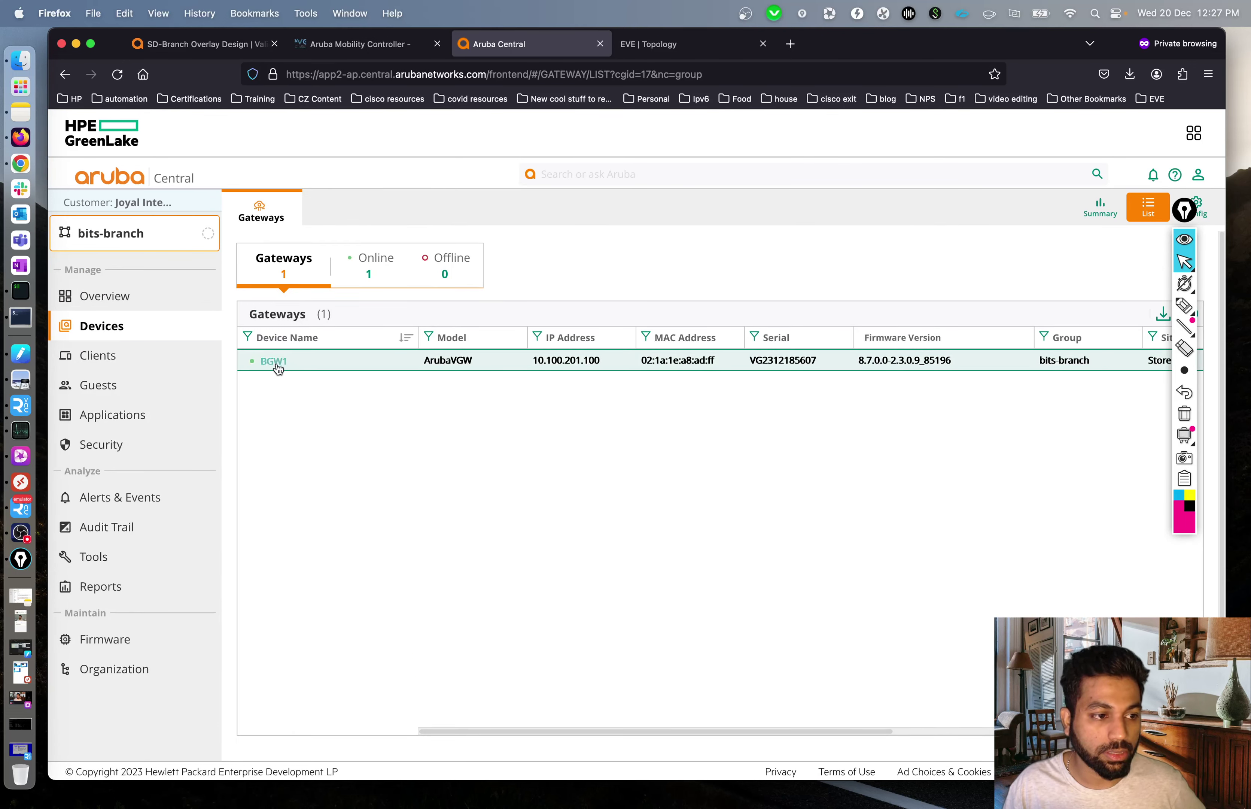
{"action": "left_click", "coordinate": [277, 363]}
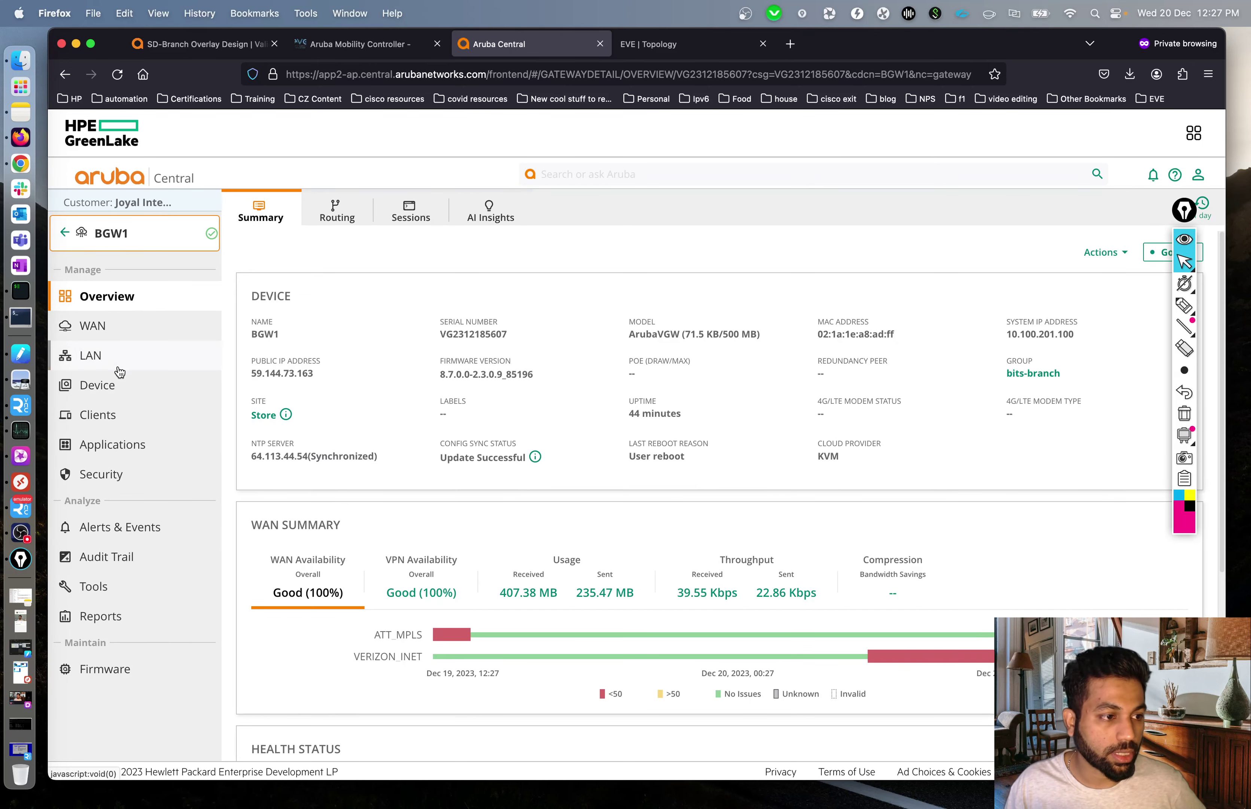
{"action": "left_click", "coordinate": [119, 385]}
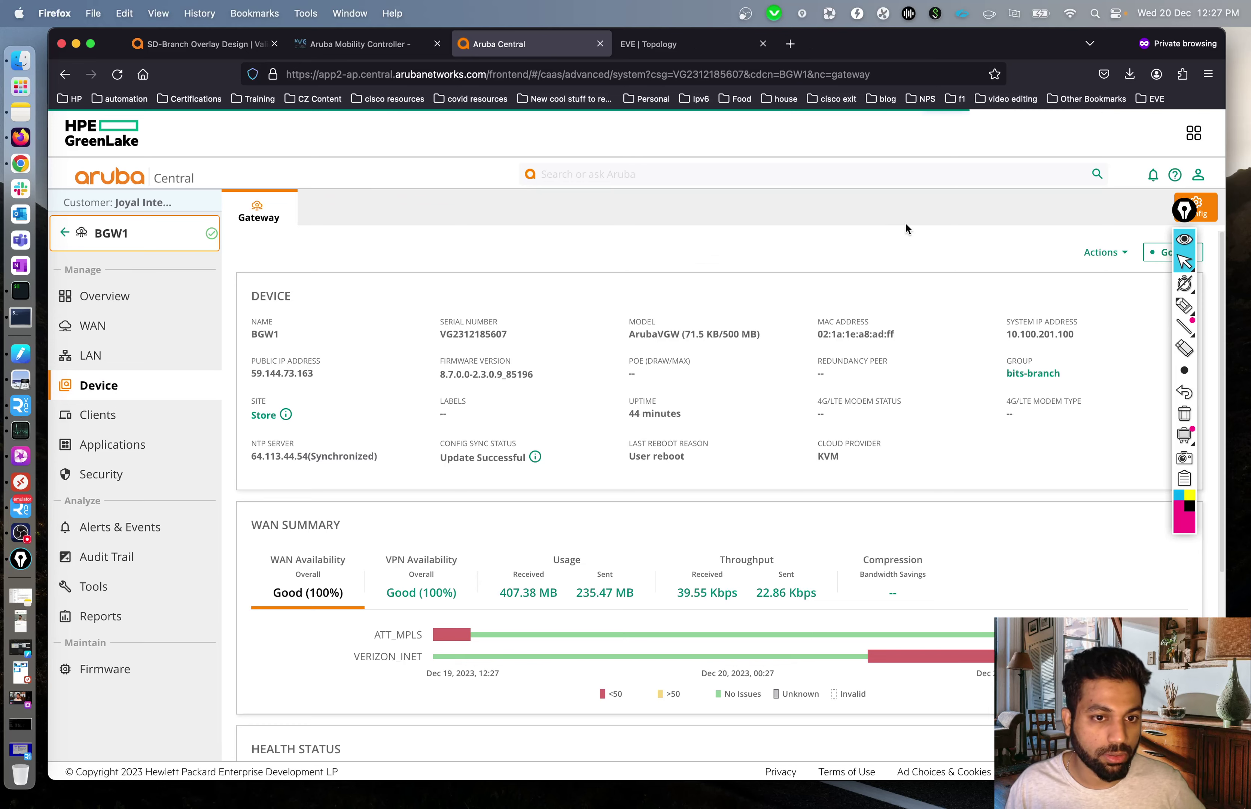
{"action": "left_click_drag", "start_coordinate": [1191, 235], "coordinate": [1167, 286]}
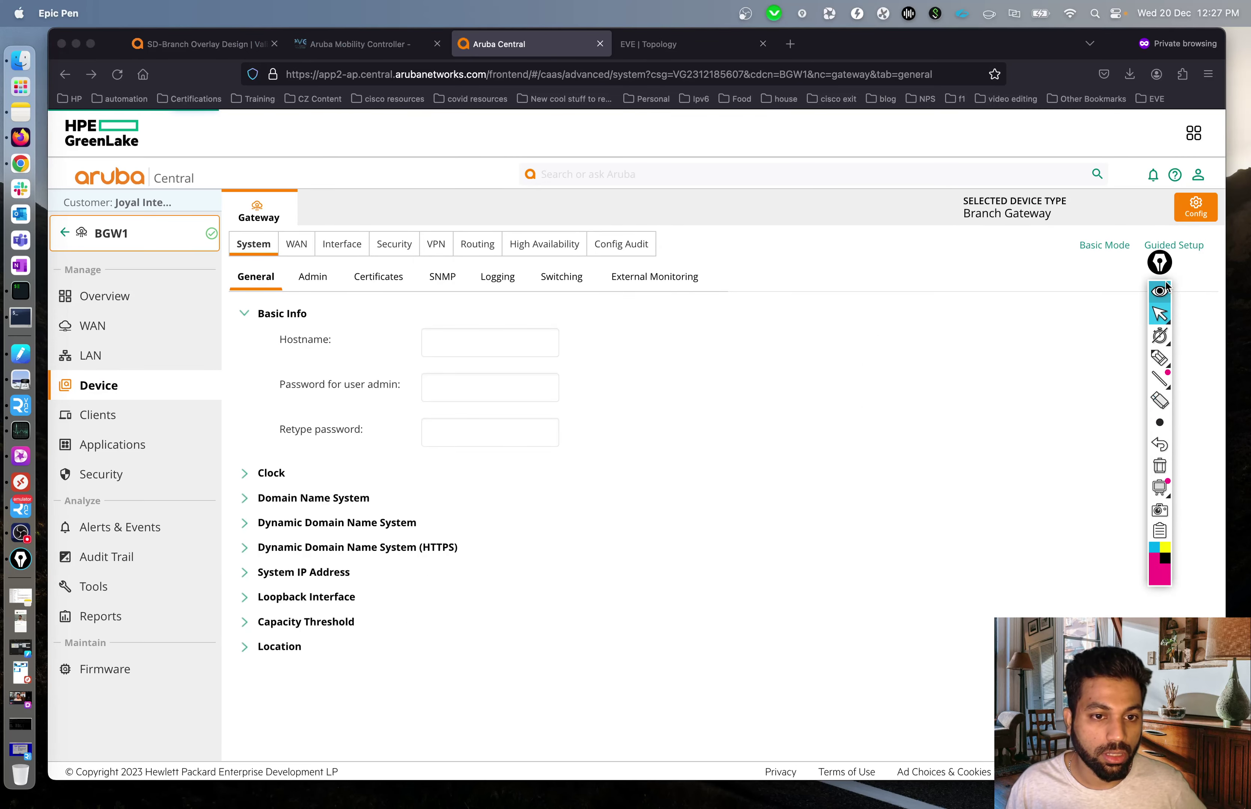
Step: Add a new policy under BGW1's WAN > Dynamic Path Steering settings
{"action": "left_click", "coordinate": [1160, 291]}
{"action": "left_click", "coordinate": [302, 246]}
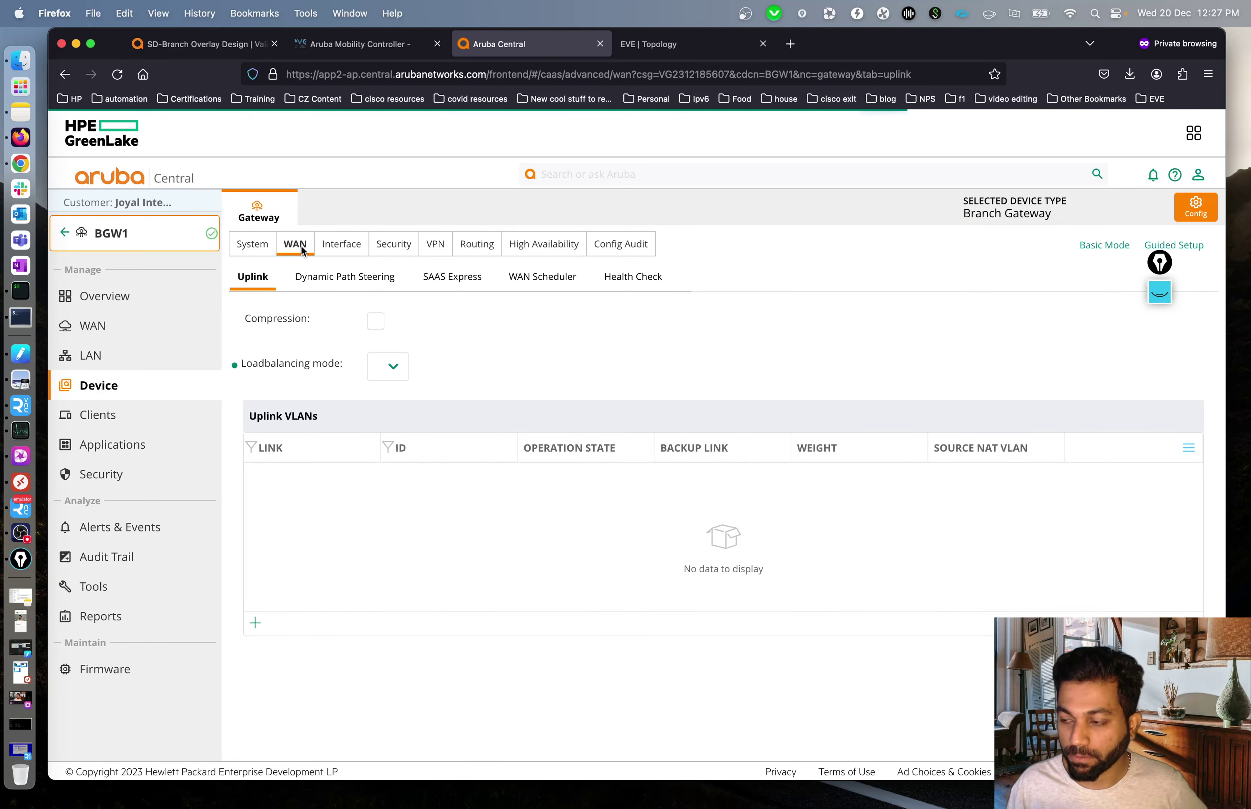
{"action": "left_click", "coordinate": [341, 278]}
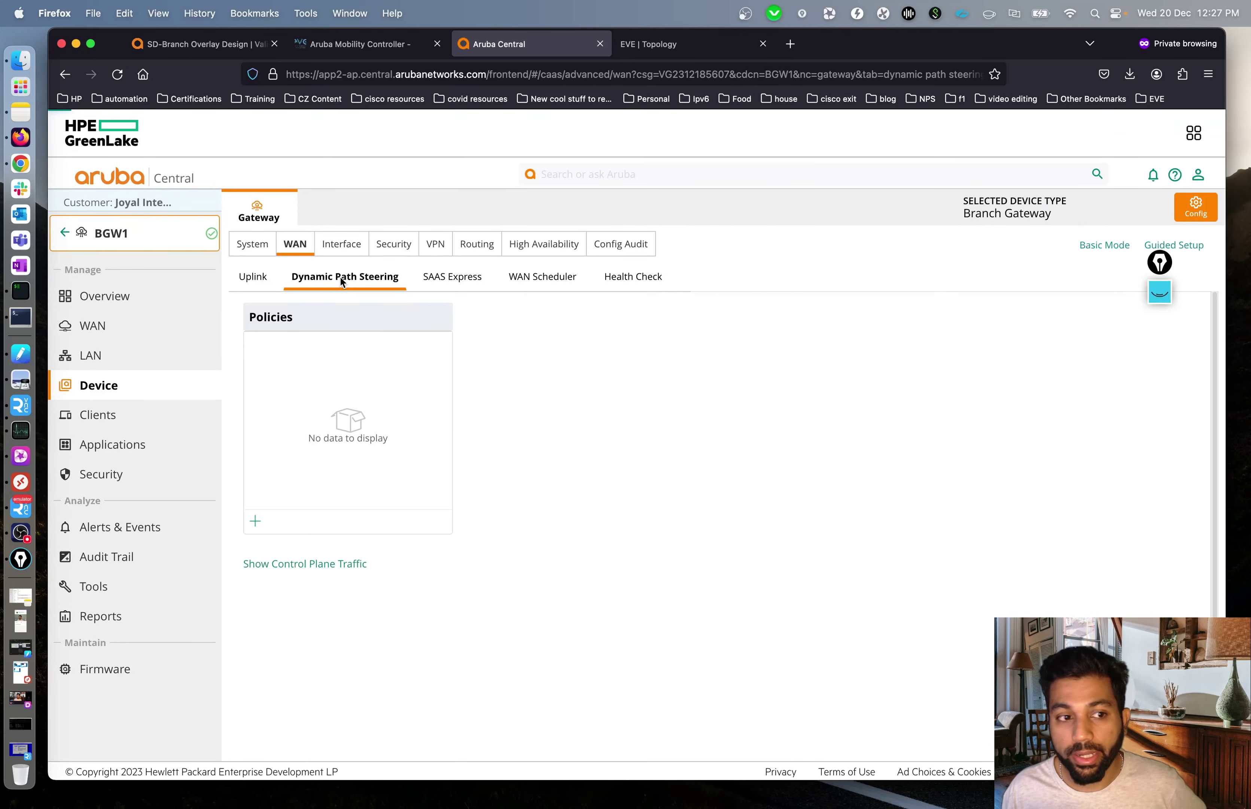
{"action": "left_click", "coordinate": [256, 522]}
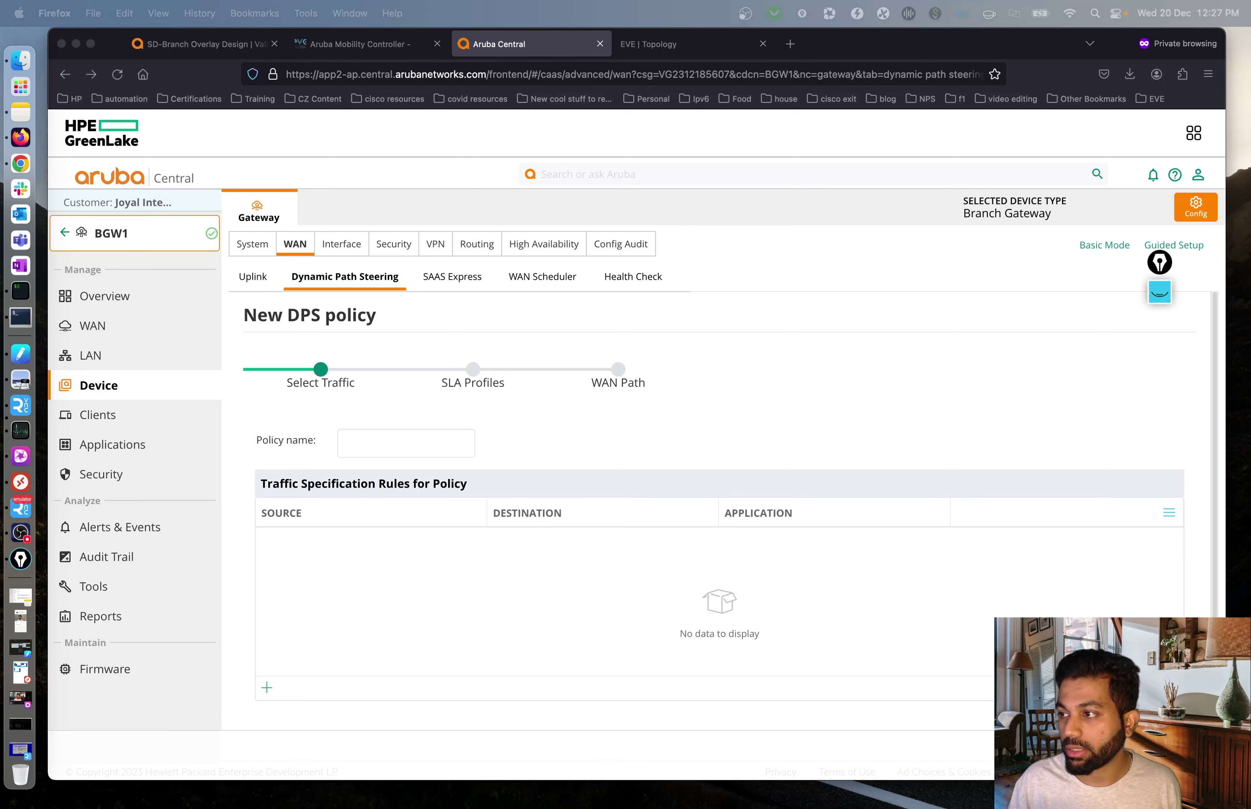
Step: Name the DPS policy 'corp-data' and dismiss the missing-rule warning
{"action": "left_click", "coordinate": [397, 442]}
{"action": "type", "text": "corp-data"}
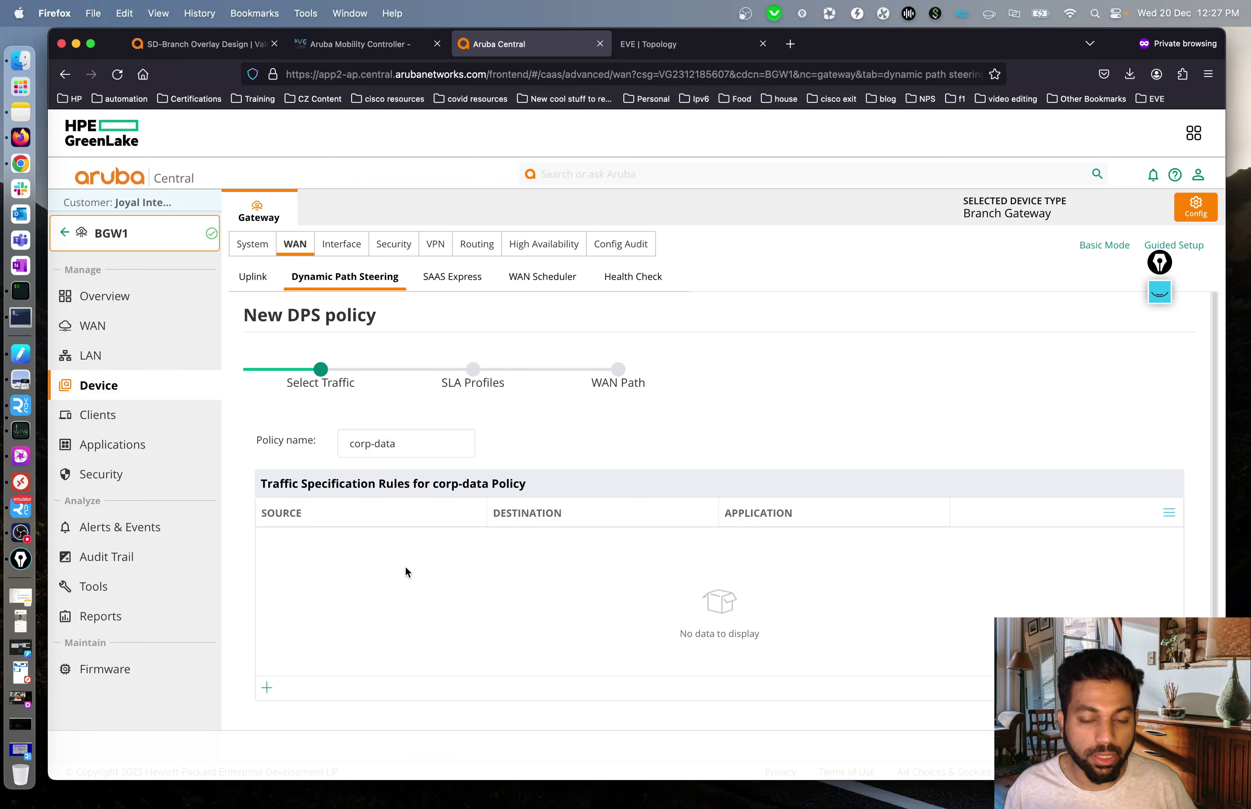
{"action": "scroll", "coordinate": [388, 578], "scroll_direction": "down", "scroll_amount": 1}
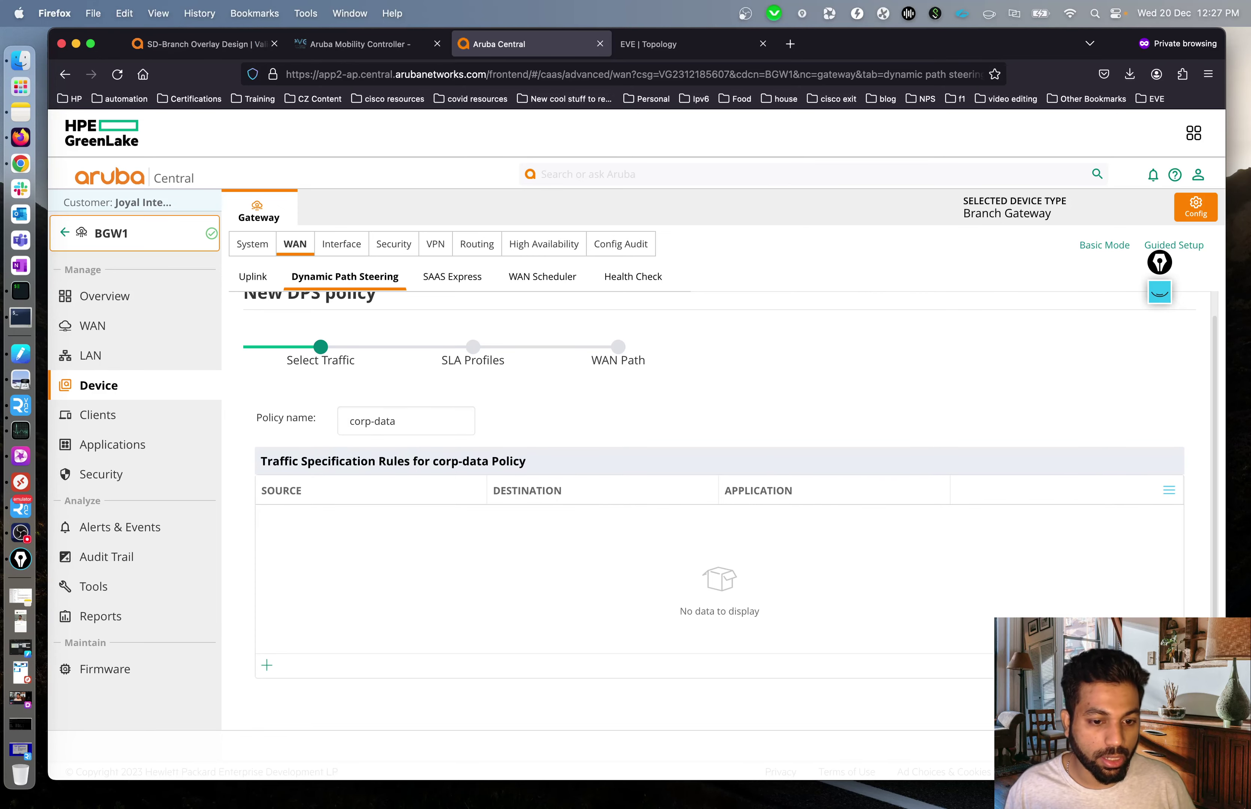
{"action": "key", "text": "Return"}
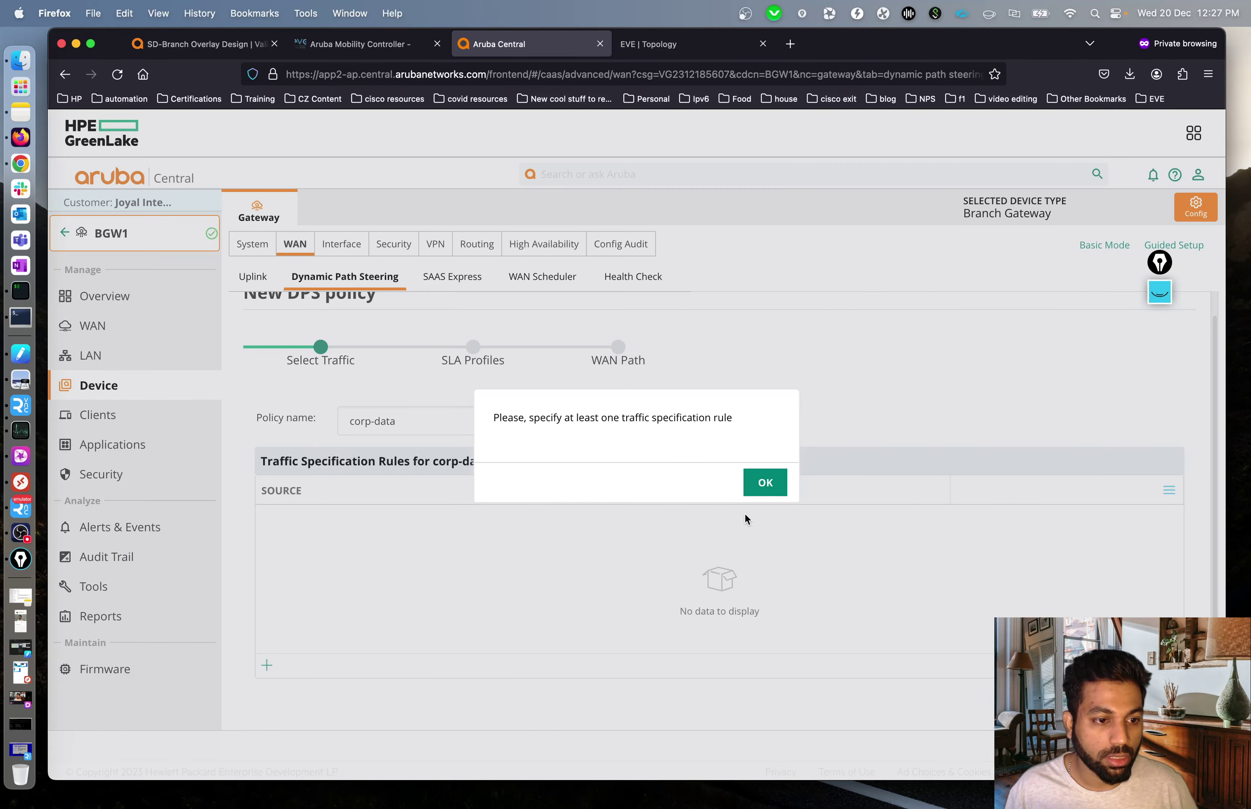
{"action": "left_click", "coordinate": [766, 486]}
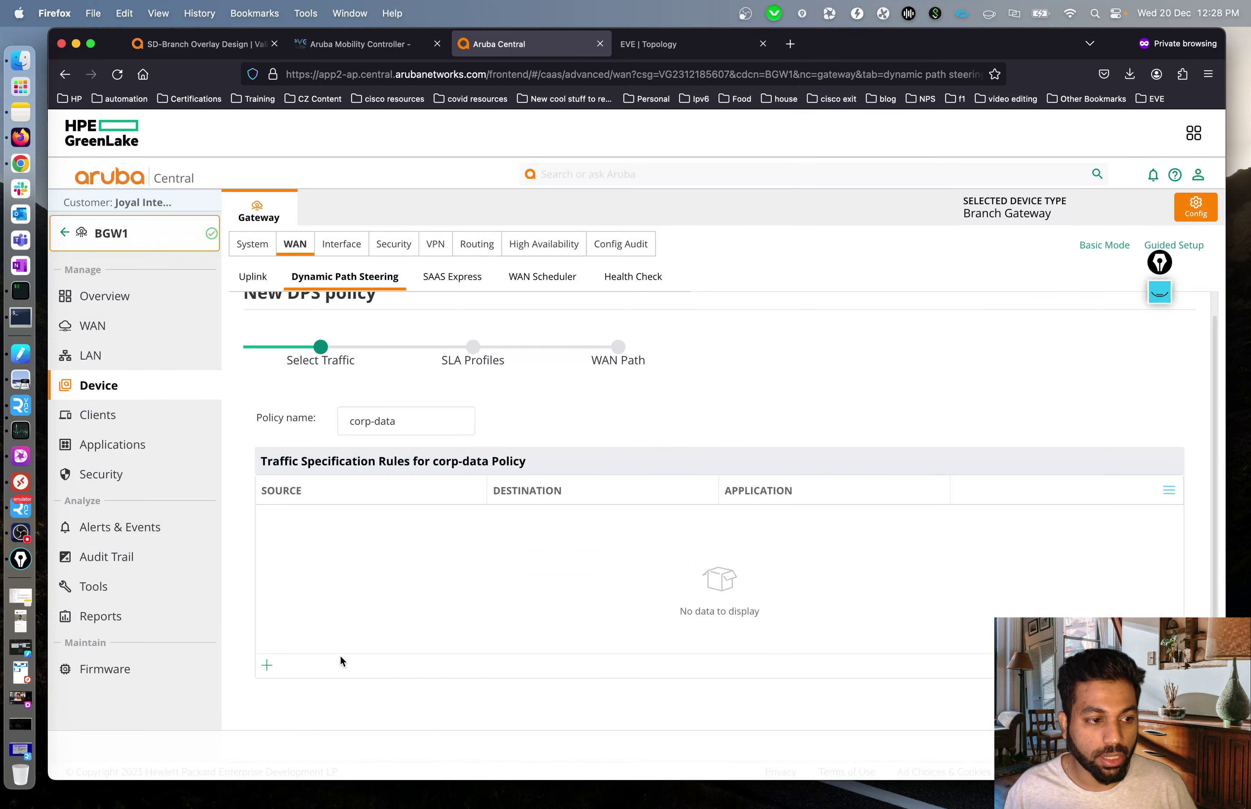
Step: Add a traffic rule whose source matches by User Role
{"action": "left_click", "coordinate": [267, 666]}
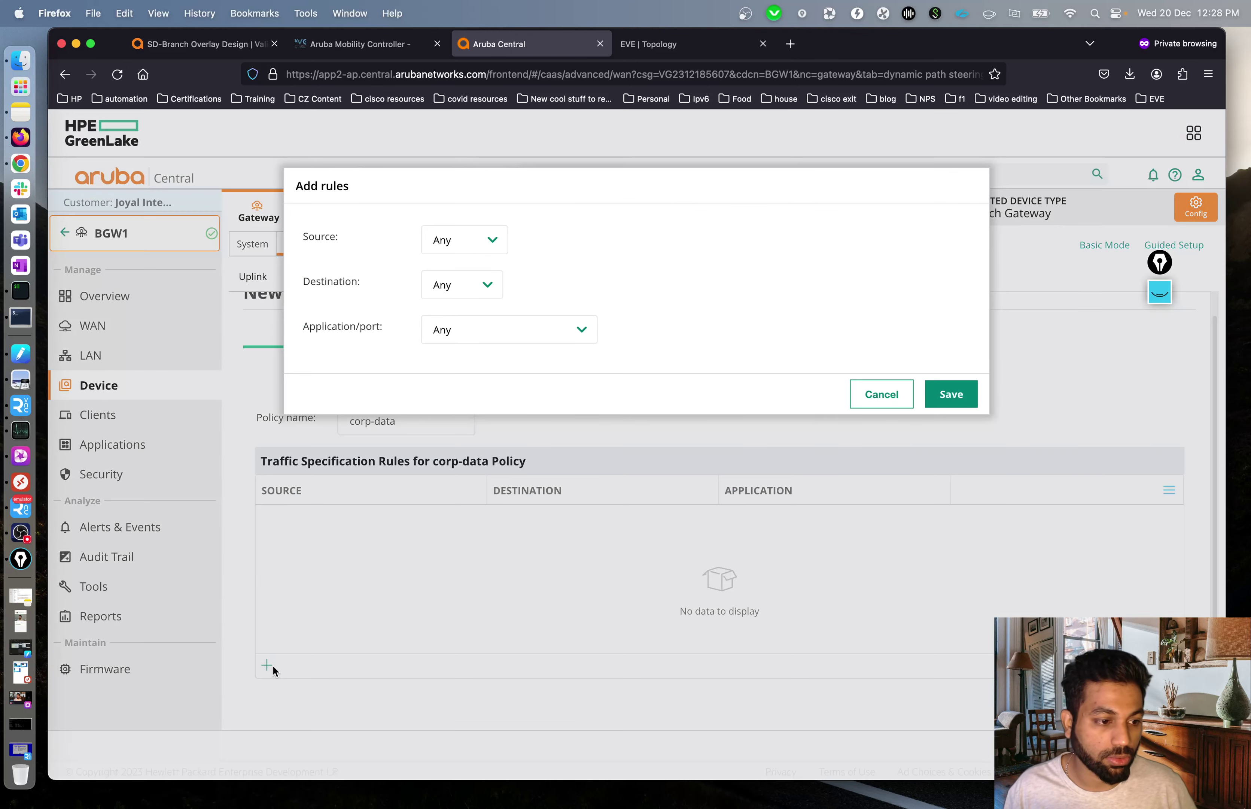
{"action": "left_click", "coordinate": [487, 249]}
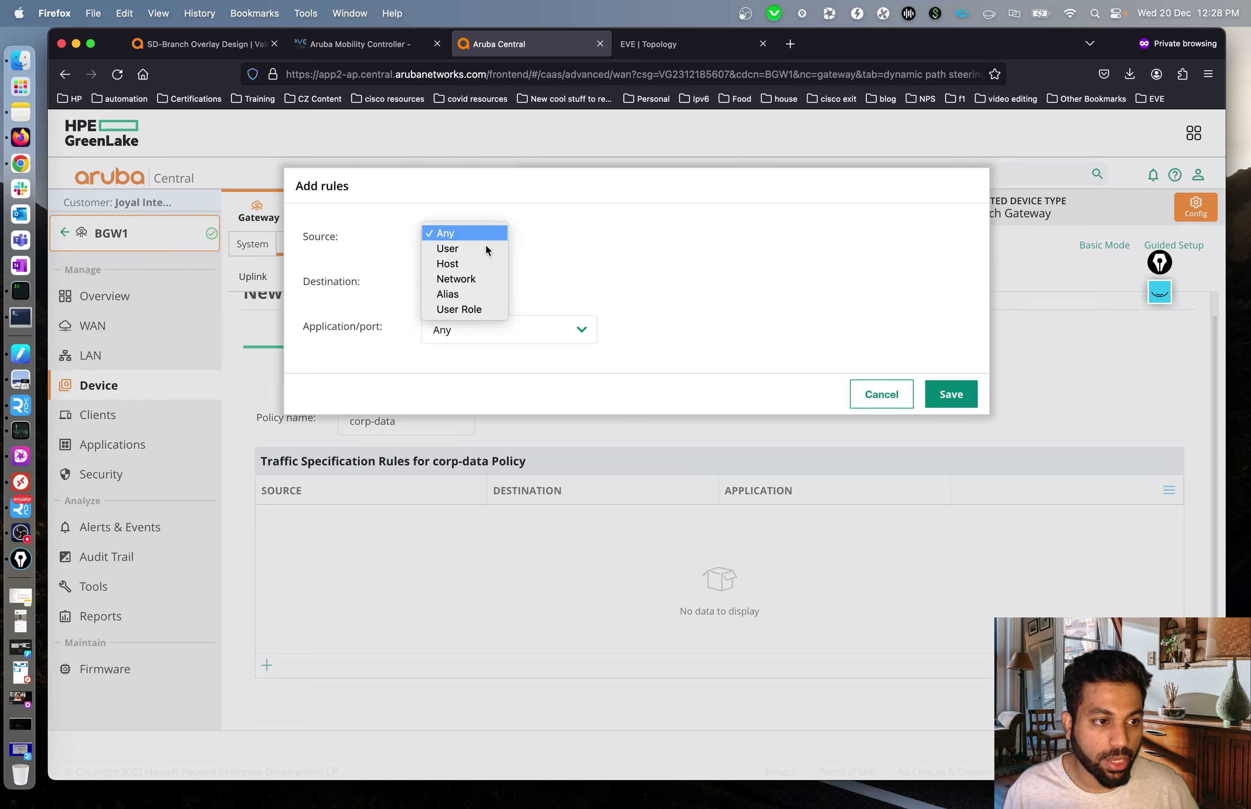
{"action": "left_click", "coordinate": [478, 311]}
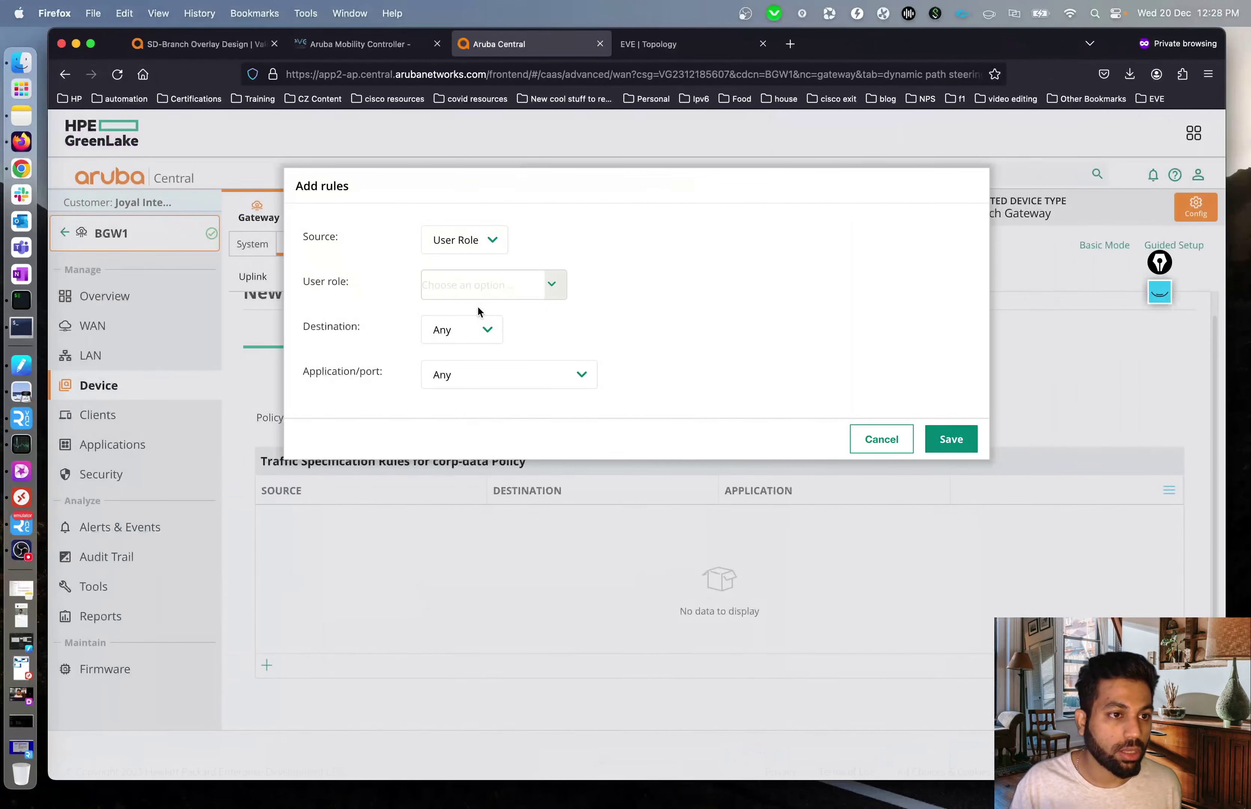
{"action": "left_click", "coordinate": [691, 50]}
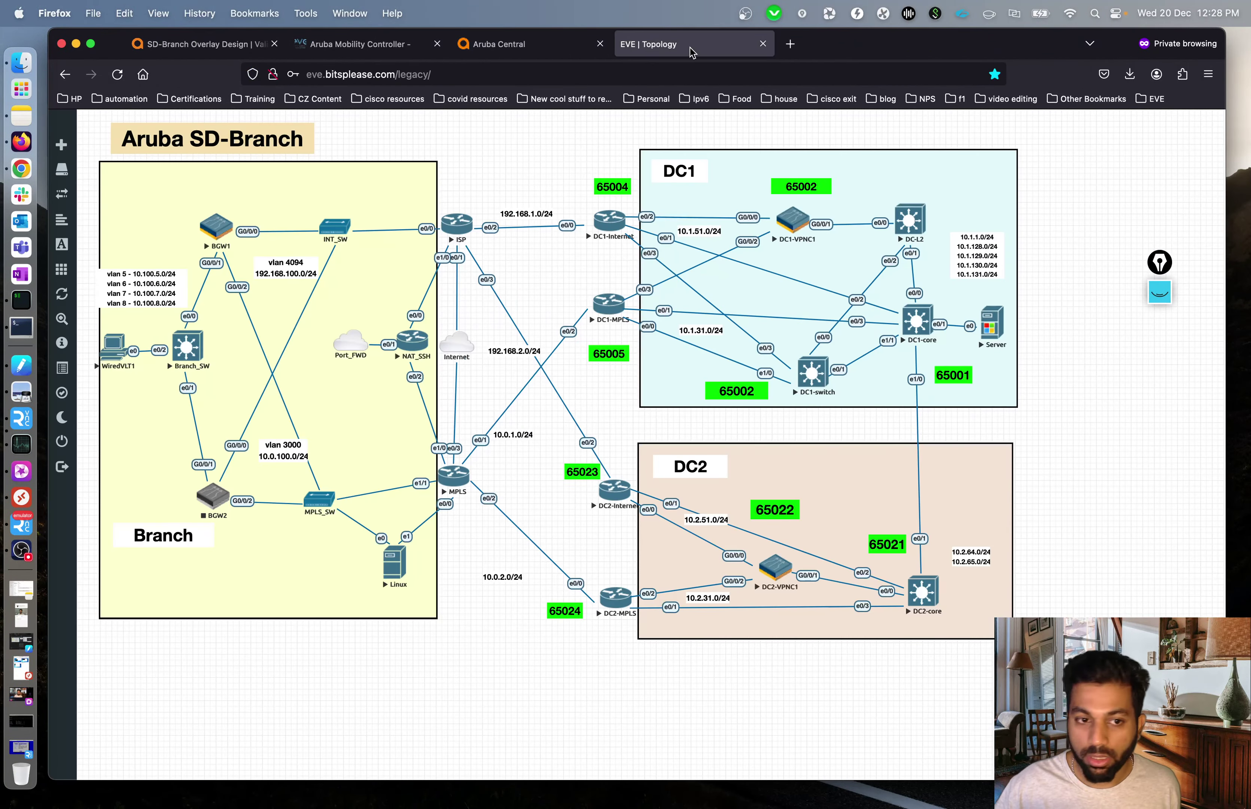
Step: Circle the Linux host and trace BGW1's path past INT_SW with Epic Pen, then erase the drawings
{"action": "left_click", "coordinate": [1159, 291]}
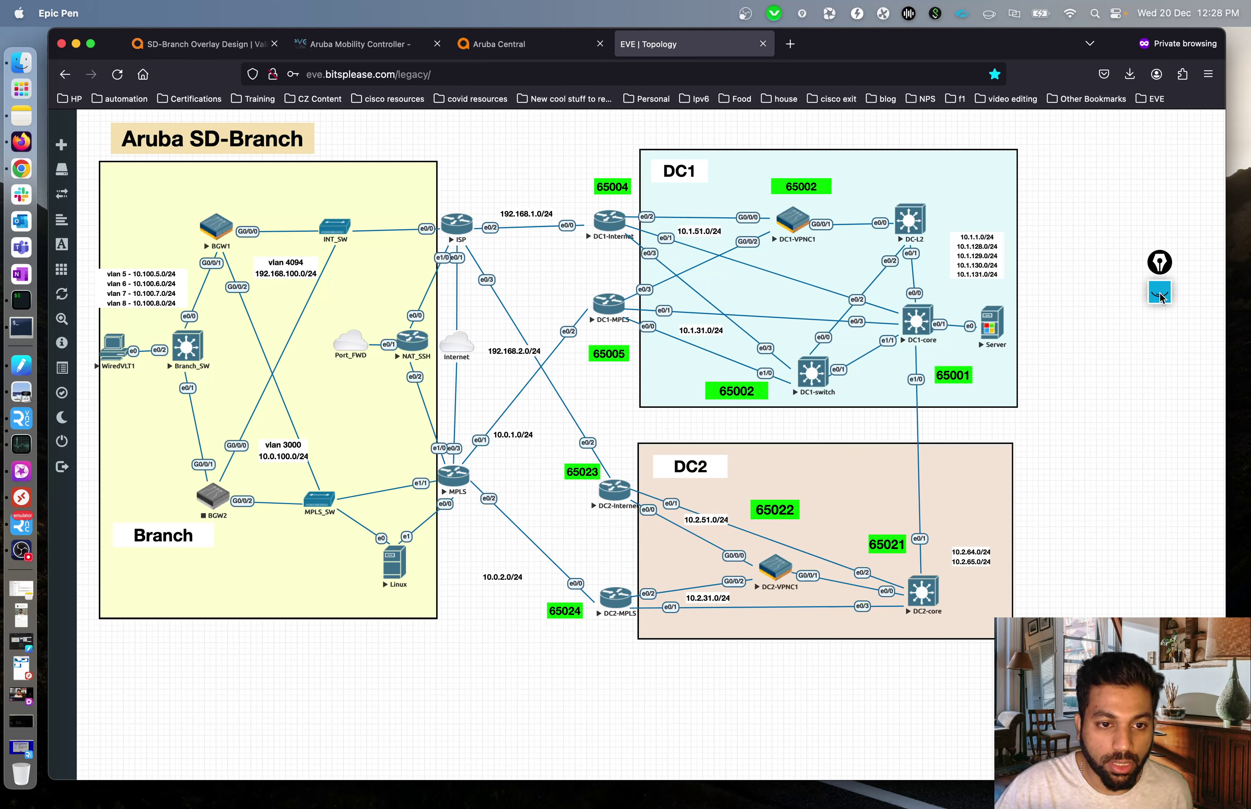
{"action": "left_click", "coordinate": [1160, 356]}
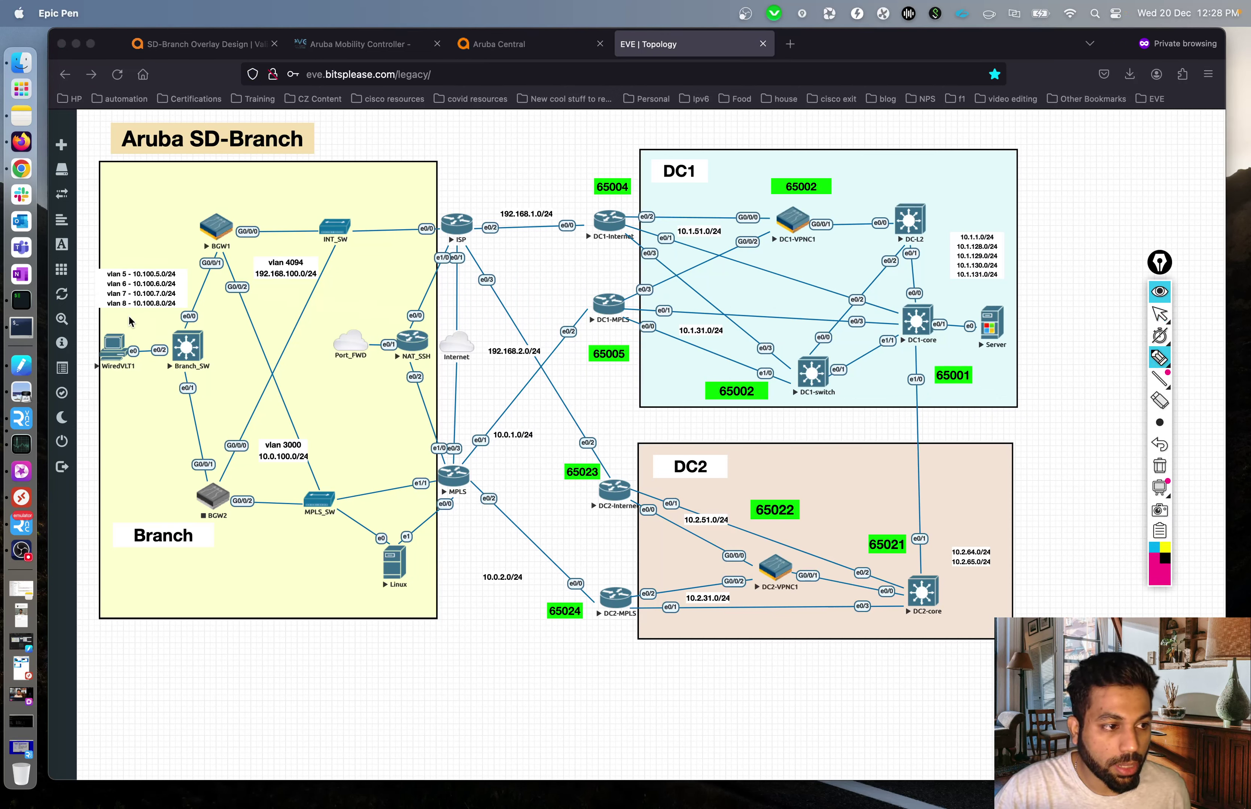
{"action": "left_click_drag", "start_coordinate": [129, 321], "coordinate": [129, 313]}
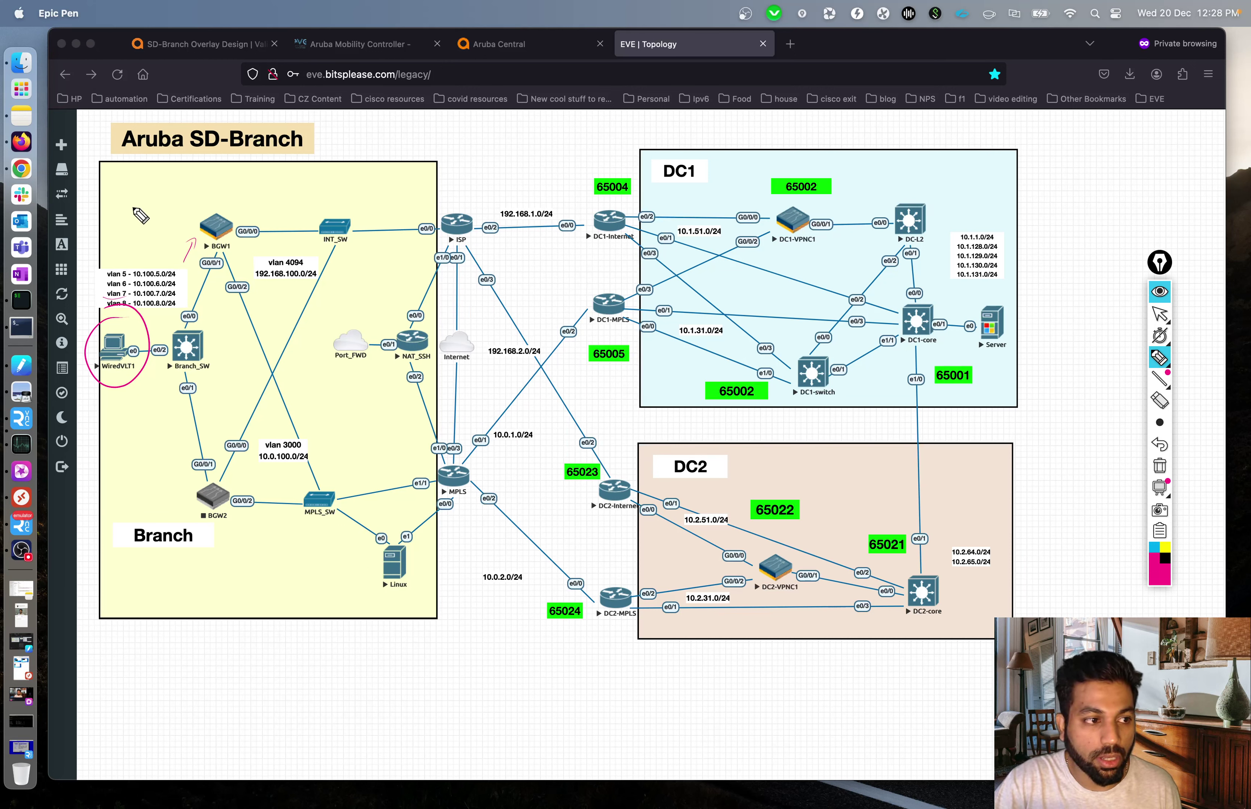
{"action": "mouse_move", "coordinate": [141, 215]}
{"action": "left_mouse_down"}
{"action": "mouse_move", "coordinate": [175, 201]}
{"action": "mouse_move", "coordinate": [158, 235]}
{"action": "left_mouse_up"}
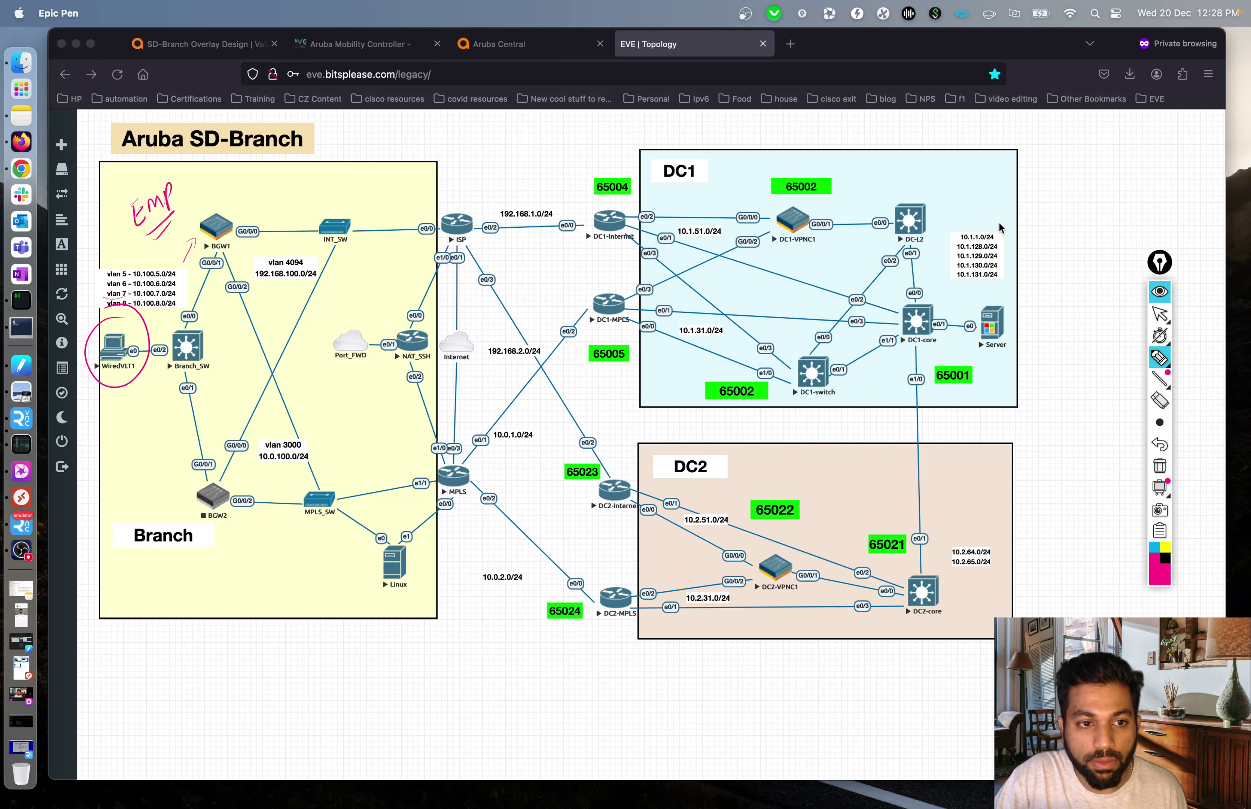
{"action": "mouse_move", "coordinate": [997, 218]}
{"action": "left_mouse_down"}
{"action": "mouse_move", "coordinate": [970, 211]}
{"action": "mouse_move", "coordinate": [946, 240]}
{"action": "mouse_move", "coordinate": [999, 241]}
{"action": "mouse_move", "coordinate": [963, 213]}
{"action": "mouse_move", "coordinate": [940, 292]}
{"action": "left_mouse_up"}
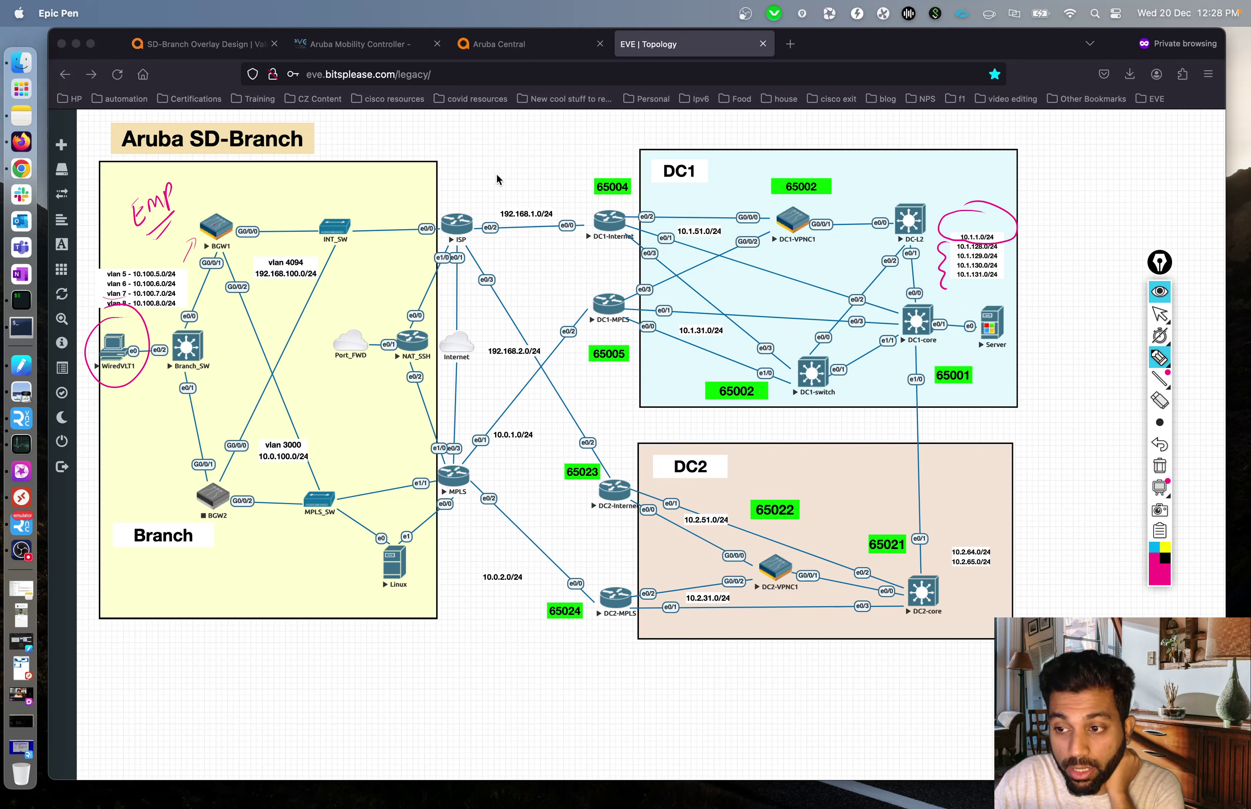
{"action": "left_click_drag", "start_coordinate": [401, 219], "coordinate": [436, 198]}
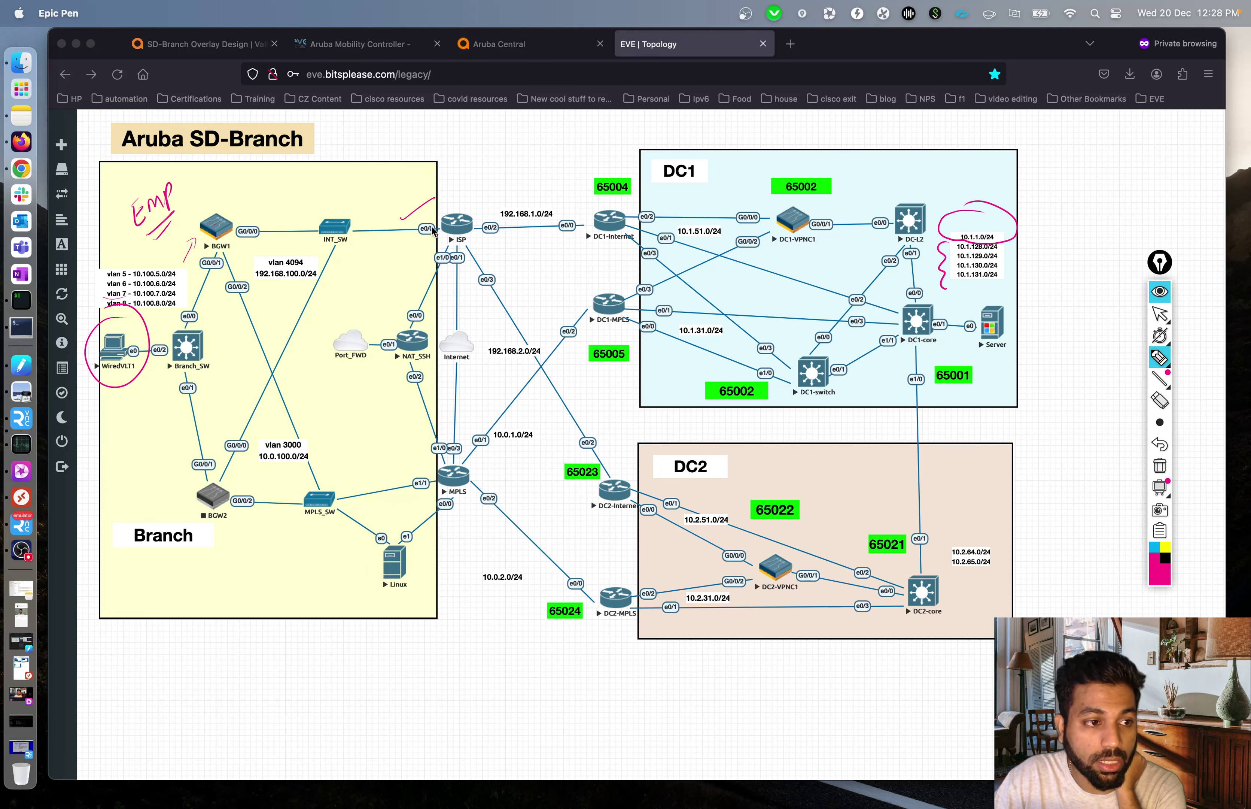
{"action": "mouse_move", "coordinate": [403, 469]}
{"action": "left_mouse_down"}
{"action": "mouse_move", "coordinate": [408, 479]}
{"action": "mouse_move", "coordinate": [427, 462]}
{"action": "left_mouse_up"}
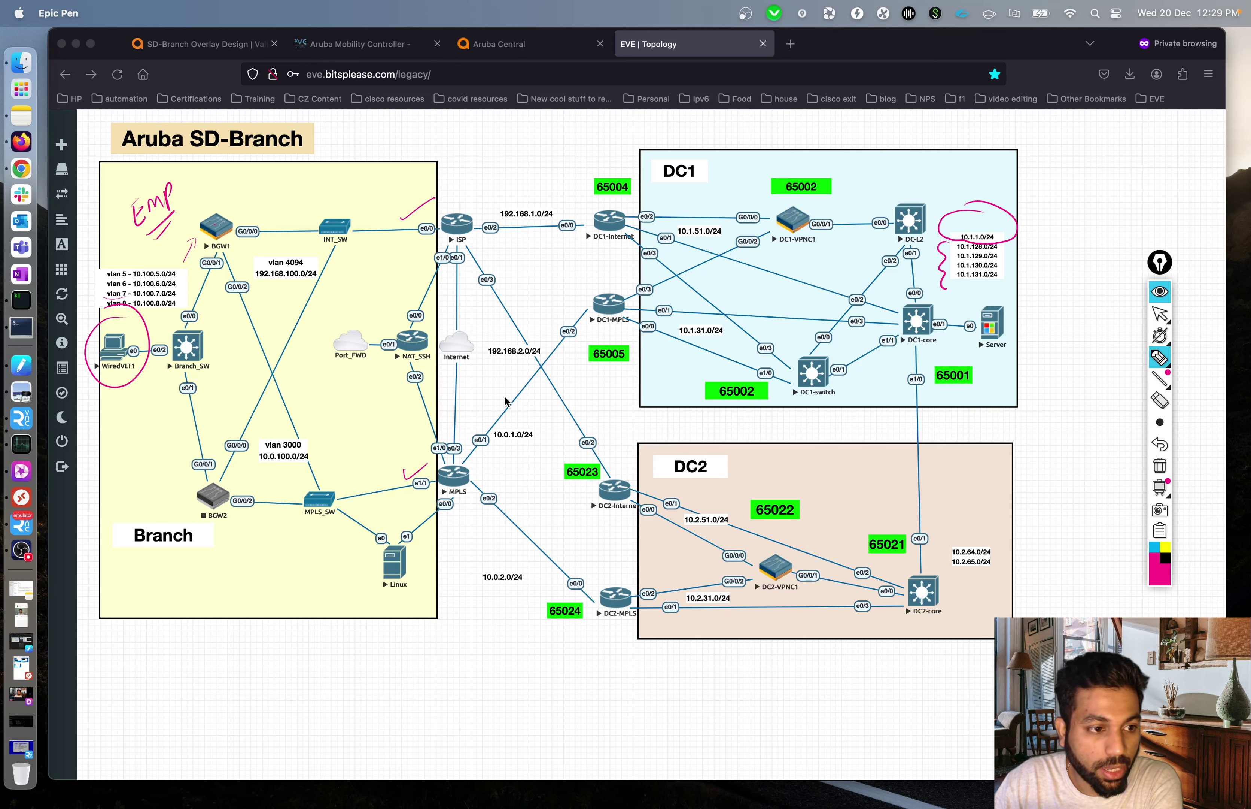
{"action": "mouse_move", "coordinate": [452, 455]}
{"action": "left_mouse_down"}
{"action": "mouse_move", "coordinate": [441, 517]}
{"action": "mouse_move", "coordinate": [481, 442]}
{"action": "left_mouse_up"}
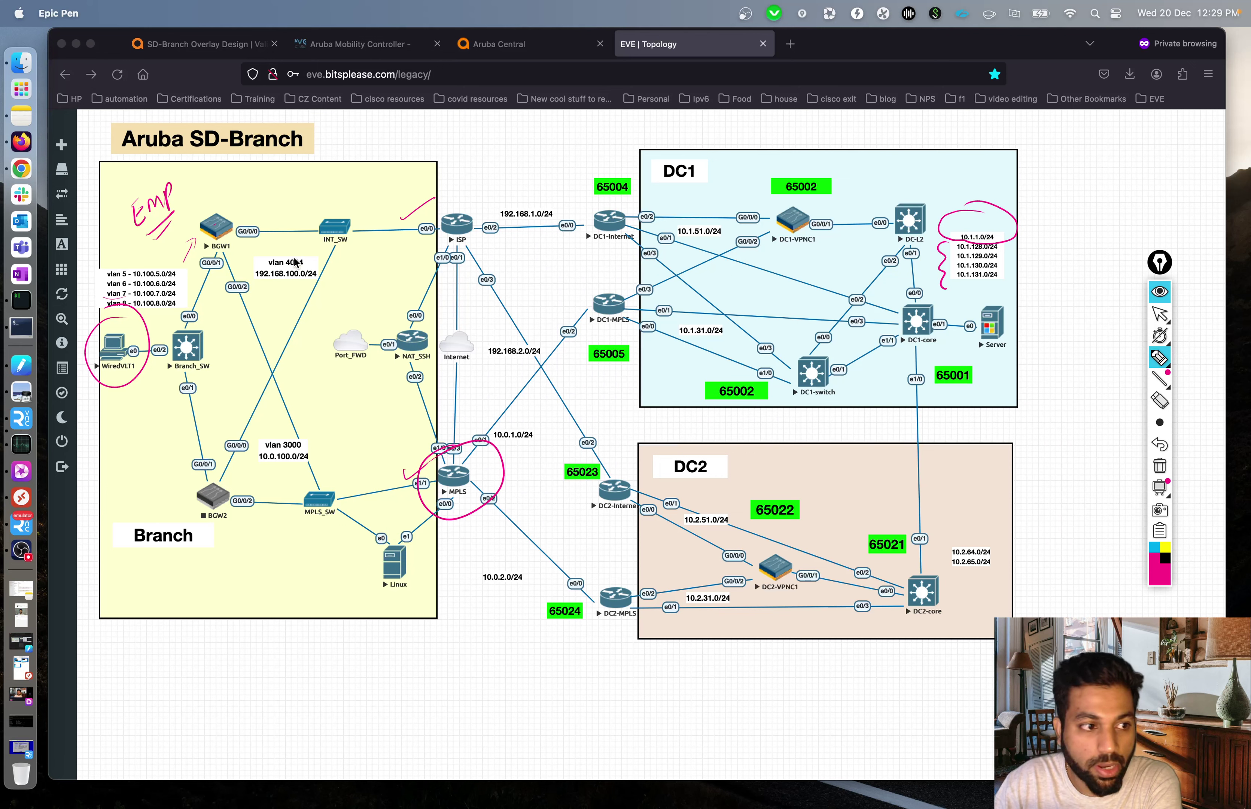
{"action": "mouse_move", "coordinate": [247, 250]}
{"action": "left_mouse_down"}
{"action": "mouse_move", "coordinate": [403, 481]}
{"action": "mouse_move", "coordinate": [528, 424]}
{"action": "mouse_move", "coordinate": [646, 324]}
{"action": "mouse_move", "coordinate": [809, 225]}
{"action": "mouse_move", "coordinate": [900, 233]}
{"action": "left_mouse_up"}
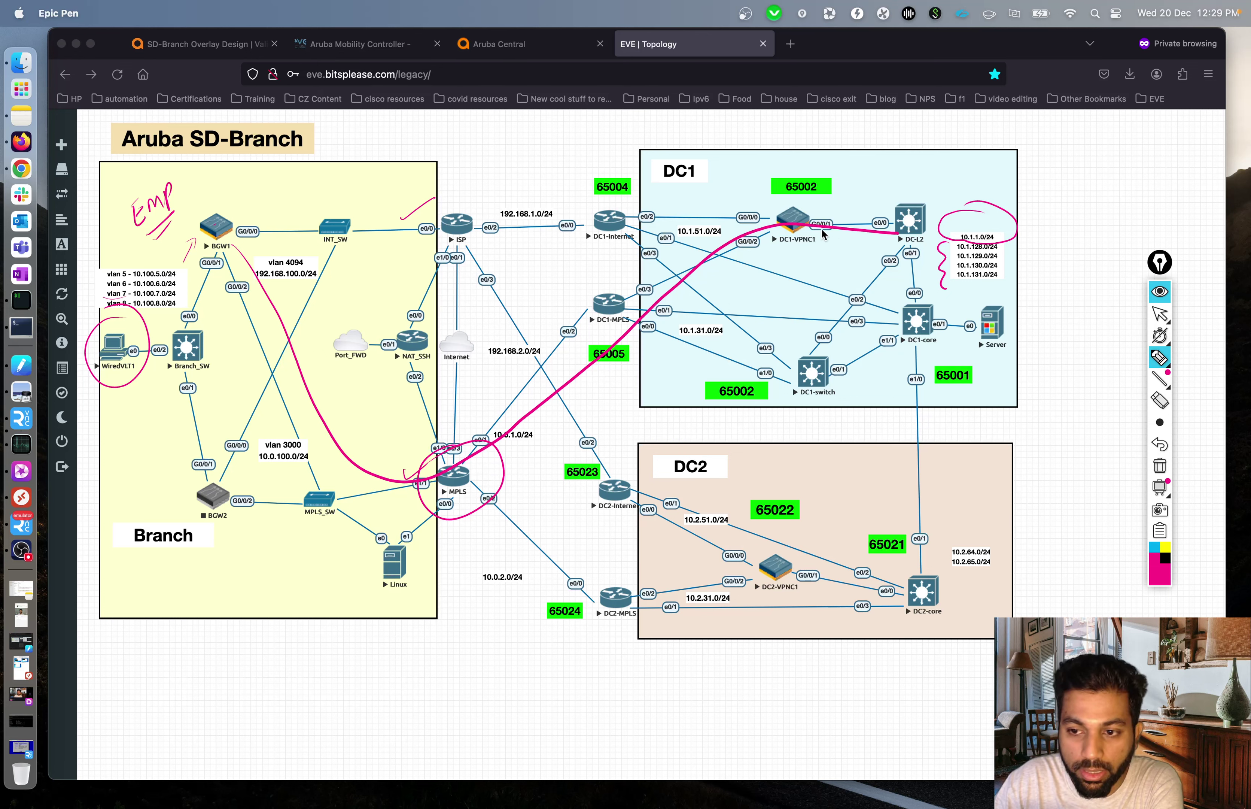
{"action": "left_click_drag", "start_coordinate": [407, 536], "coordinate": [368, 560]}
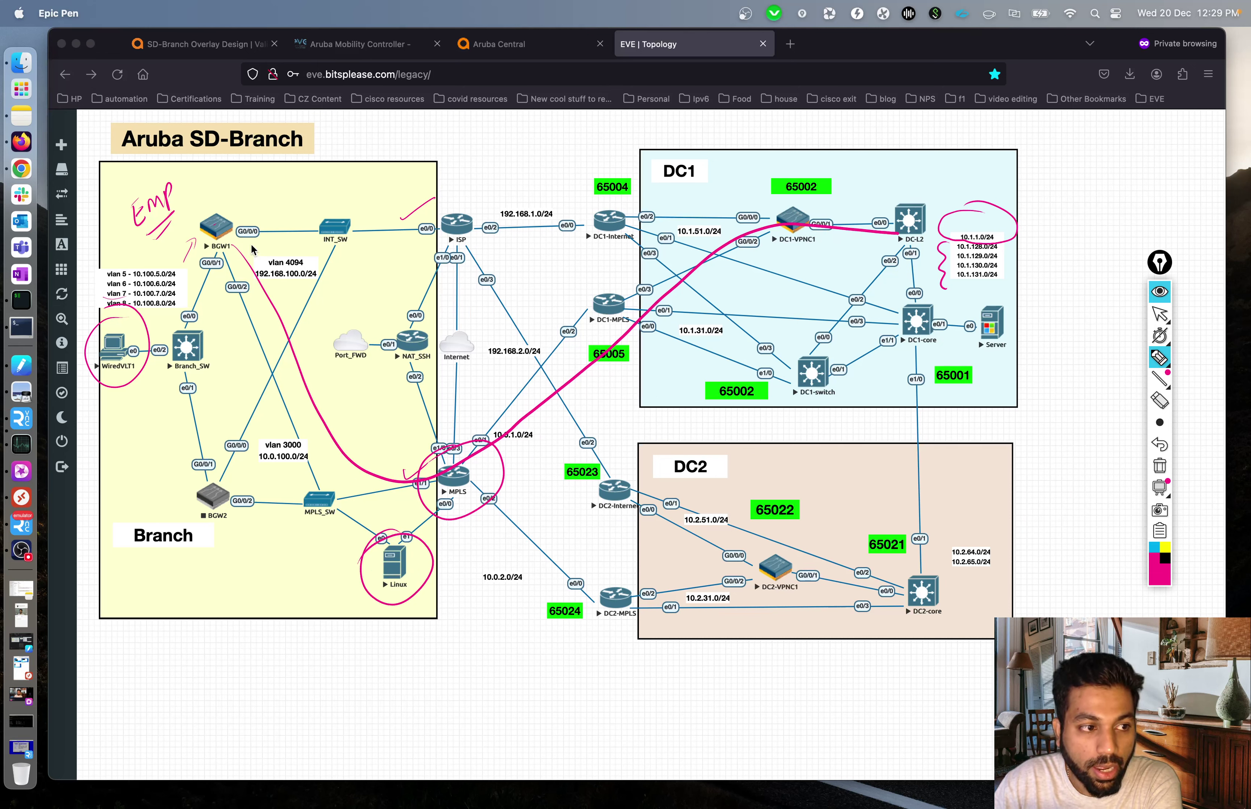
{"action": "mouse_move", "coordinate": [237, 245]}
{"action": "left_mouse_down"}
{"action": "mouse_move", "coordinate": [493, 205]}
{"action": "mouse_move", "coordinate": [662, 222]}
{"action": "mouse_move", "coordinate": [856, 218]}
{"action": "left_mouse_up"}
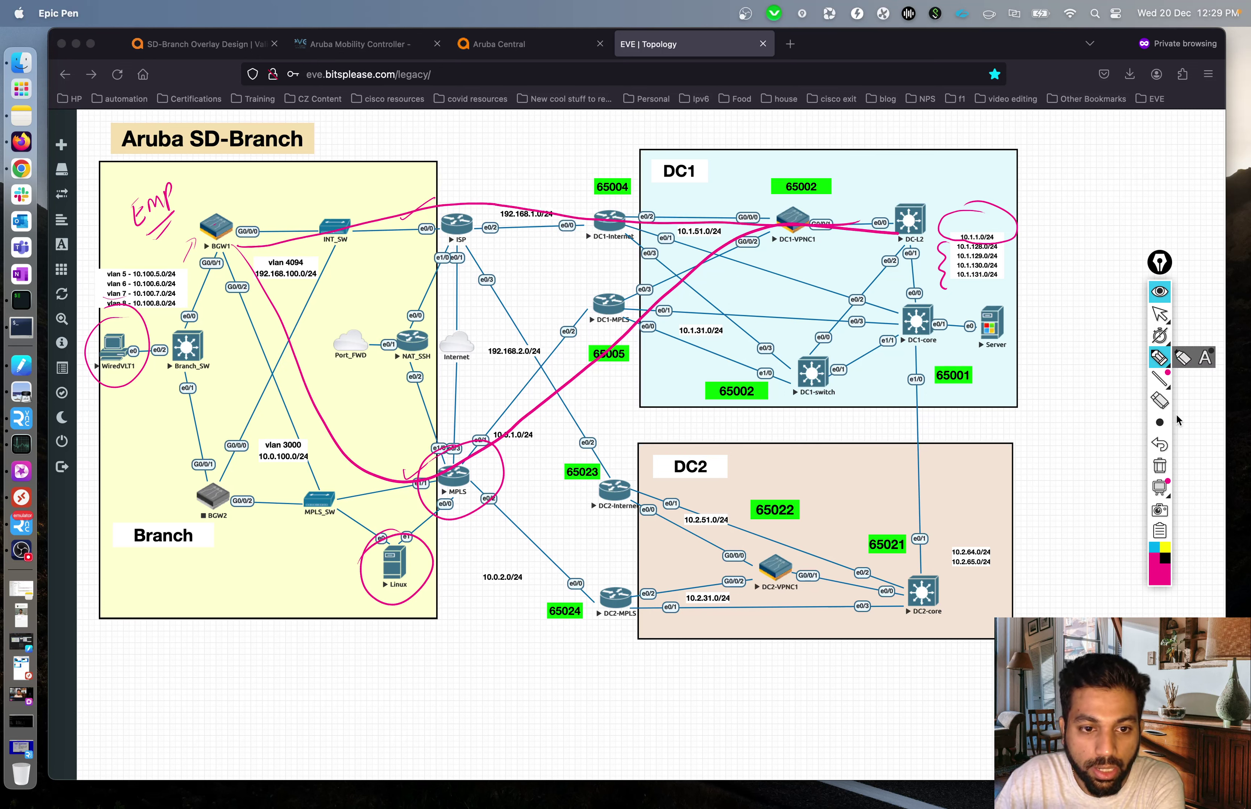
{"action": "left_click", "coordinate": [1163, 469]}
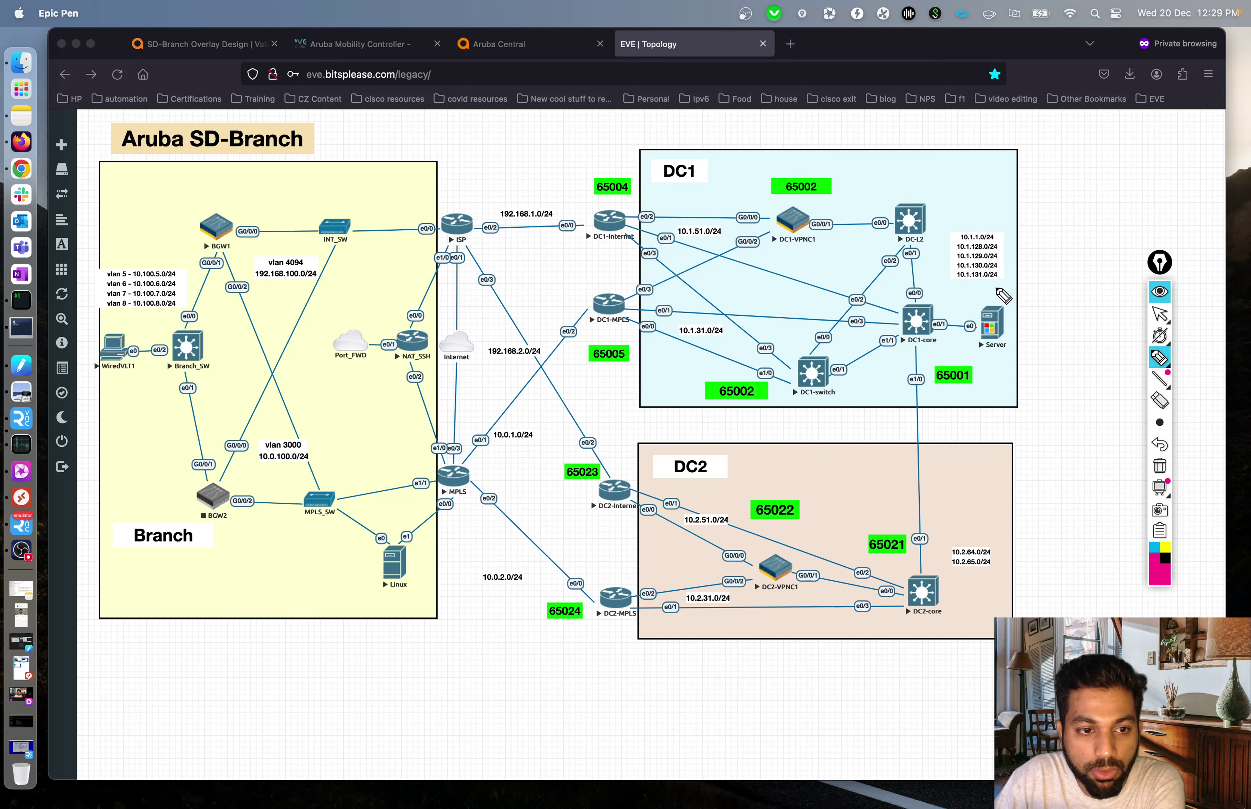
Step: Circle the DC1 Server and its 10.1.1.0/24 label, erase the marks, and return to Aruba Central
{"action": "mouse_move", "coordinate": [1007, 290]}
{"action": "left_mouse_down"}
{"action": "mouse_move", "coordinate": [1031, 319]}
{"action": "mouse_move", "coordinate": [1006, 290]}
{"action": "left_mouse_up"}
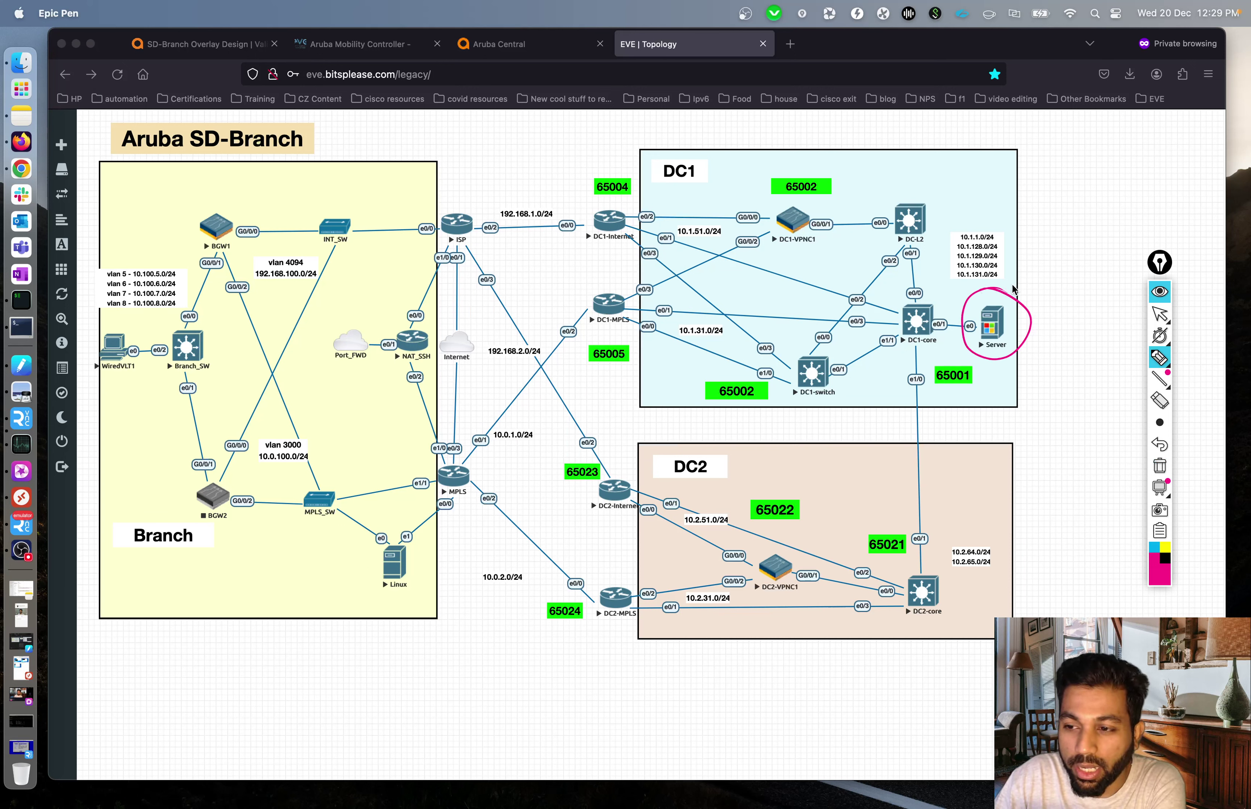
{"action": "left_click_drag", "start_coordinate": [104, 391], "coordinate": [142, 360]}
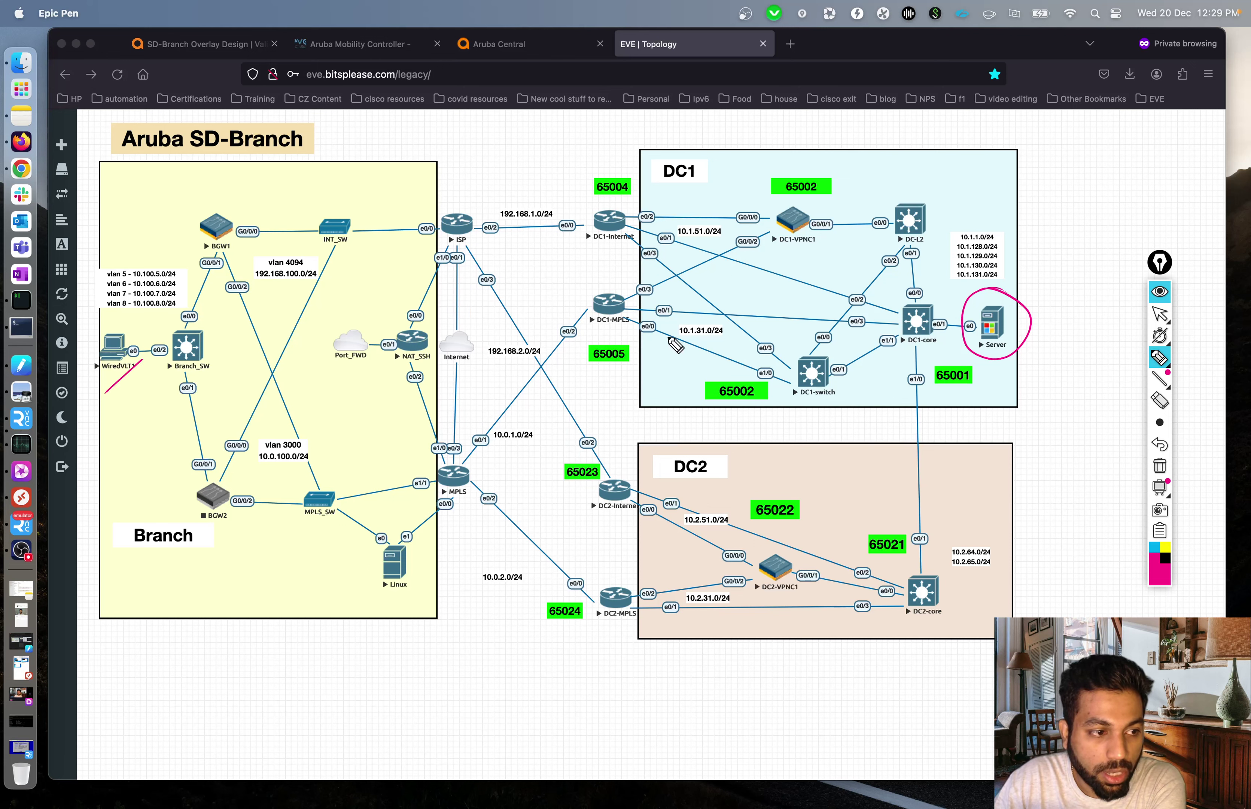
{"action": "left_click_drag", "start_coordinate": [1016, 348], "coordinate": [1042, 327]}
{"action": "mouse_move", "coordinate": [994, 212]}
{"action": "left_mouse_down"}
{"action": "mouse_move", "coordinate": [950, 231]}
{"action": "mouse_move", "coordinate": [991, 240]}
{"action": "mouse_move", "coordinate": [1001, 215]}
{"action": "left_mouse_up"}
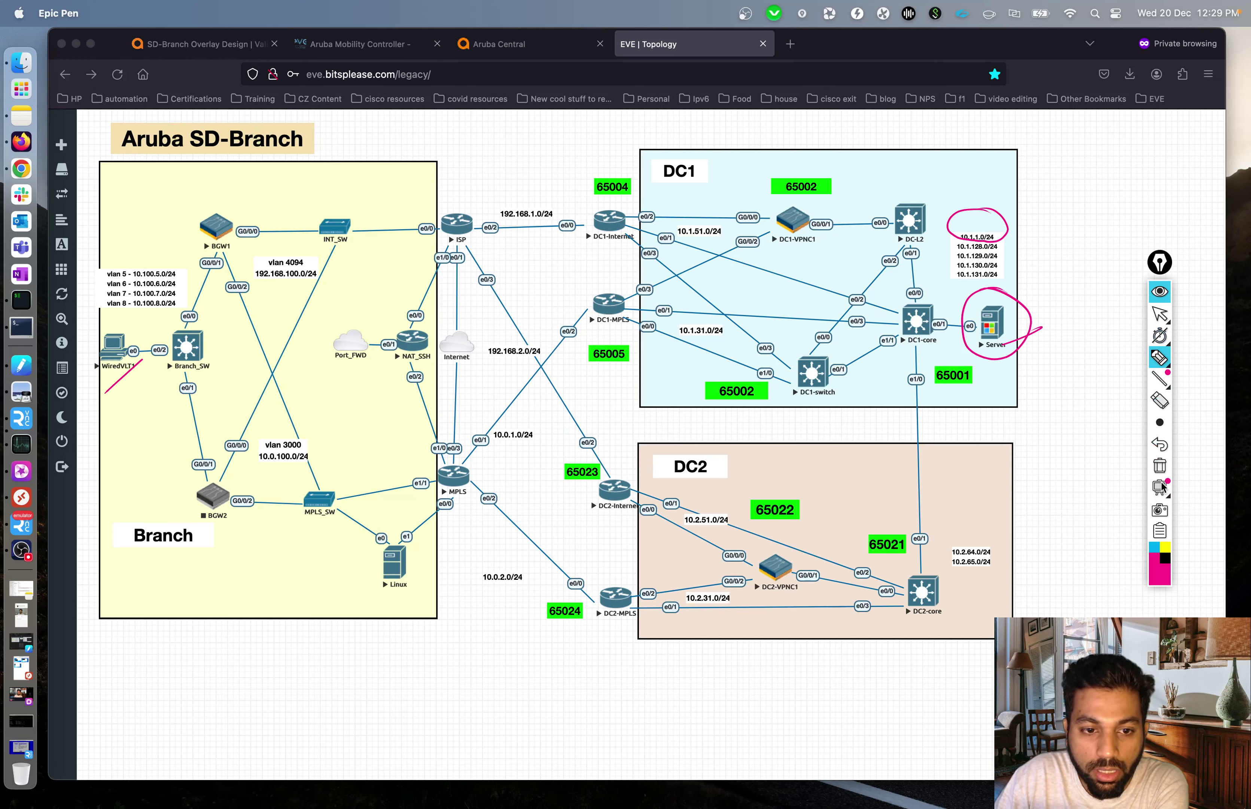
{"action": "left_click", "coordinate": [1159, 466]}
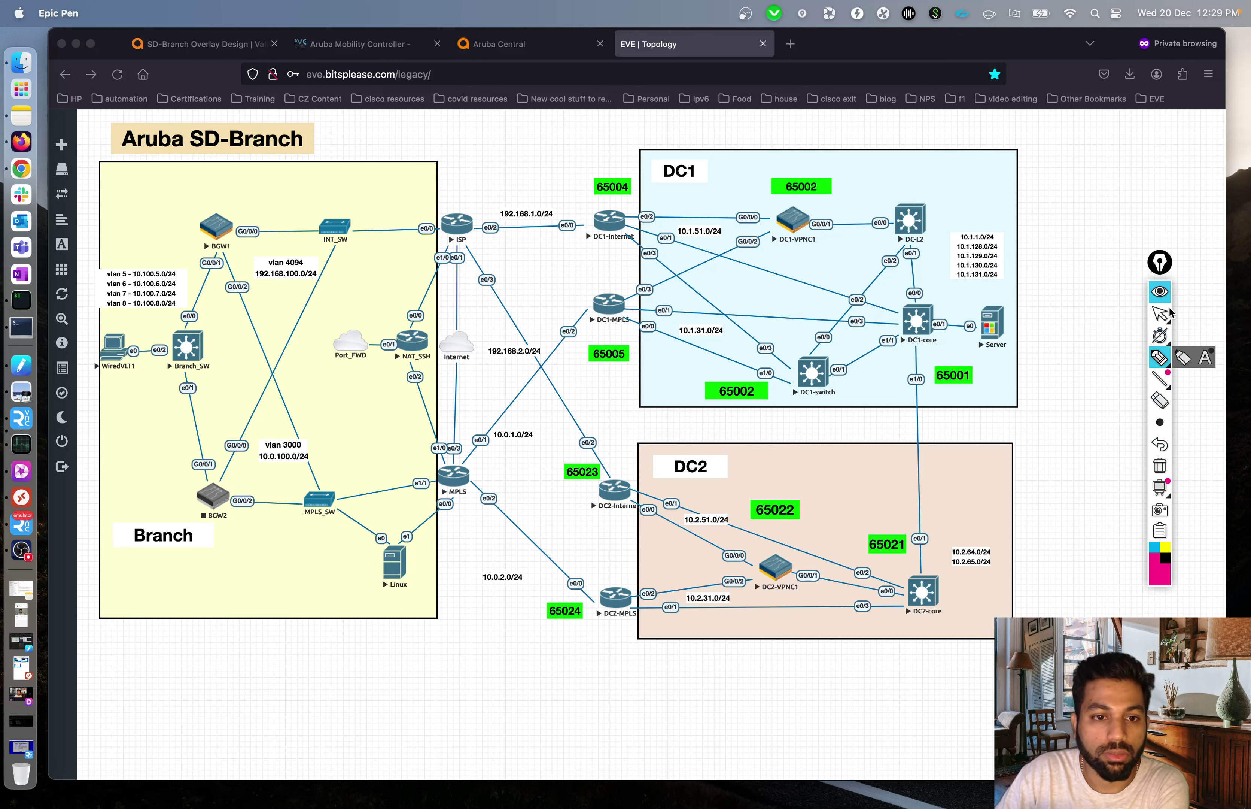
{"action": "left_click", "coordinate": [1159, 292]}
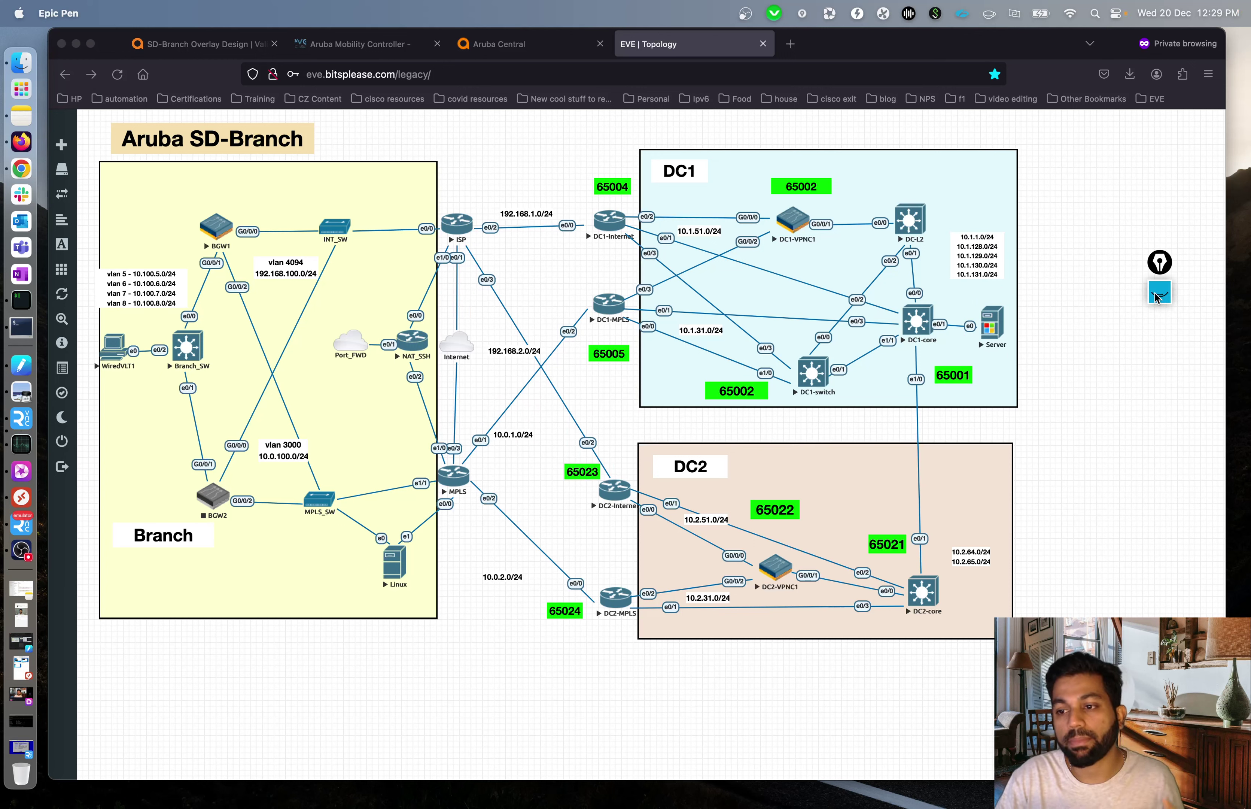
{"action": "left_click", "coordinate": [498, 44]}
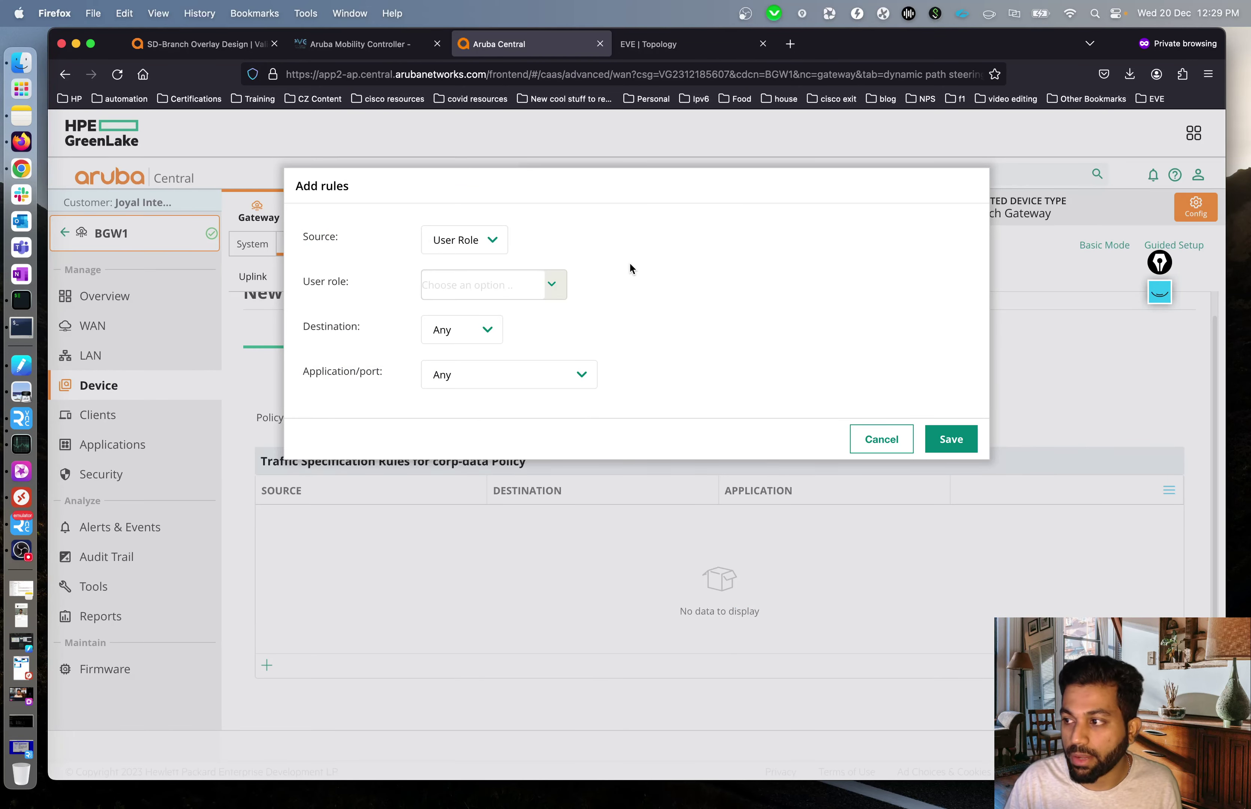
Step: Add and save a rule for user role employee to network 10.1.1.0 255.255.255.0, then continue
{"action": "left_click", "coordinate": [538, 292]}
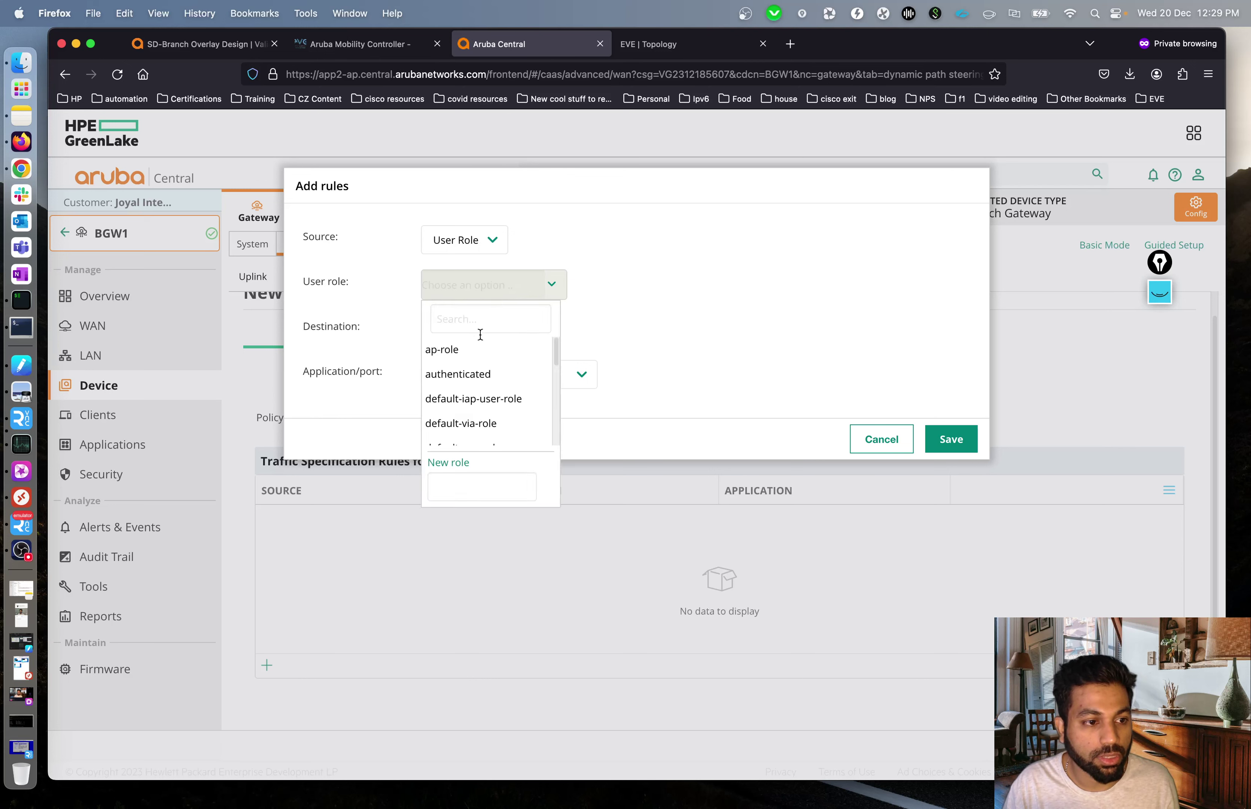
{"action": "scroll", "coordinate": [483, 373], "scroll_direction": "down", "scroll_amount": 3}
{"action": "left_click", "coordinate": [478, 388]}
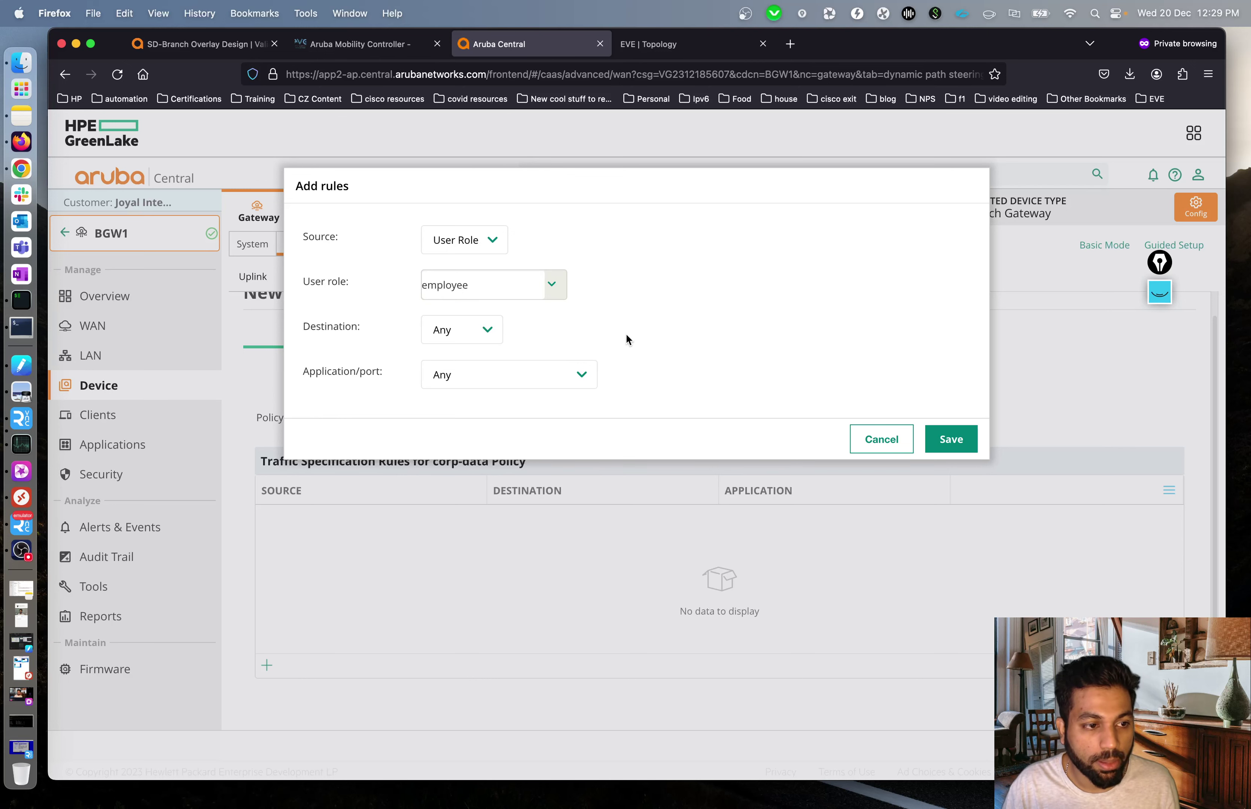
{"action": "left_click", "coordinate": [489, 330]}
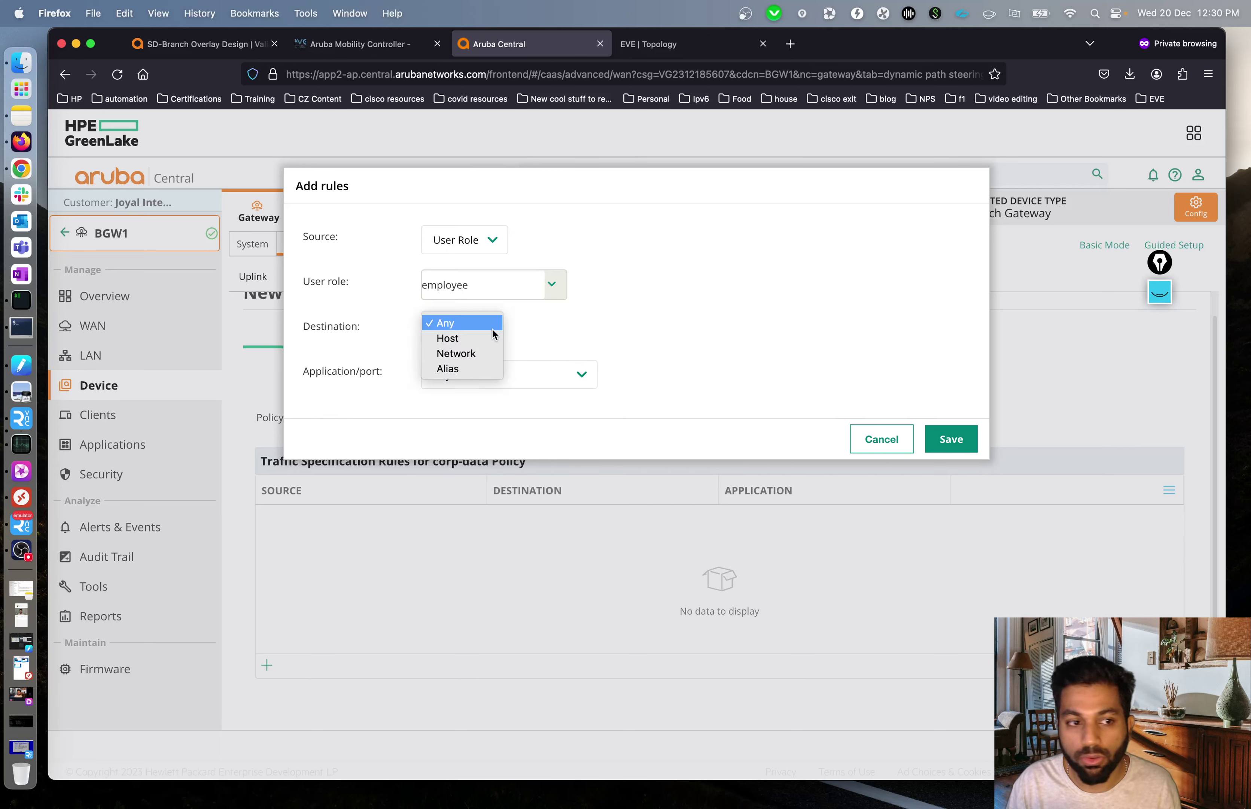
{"action": "left_click", "coordinate": [470, 351]}
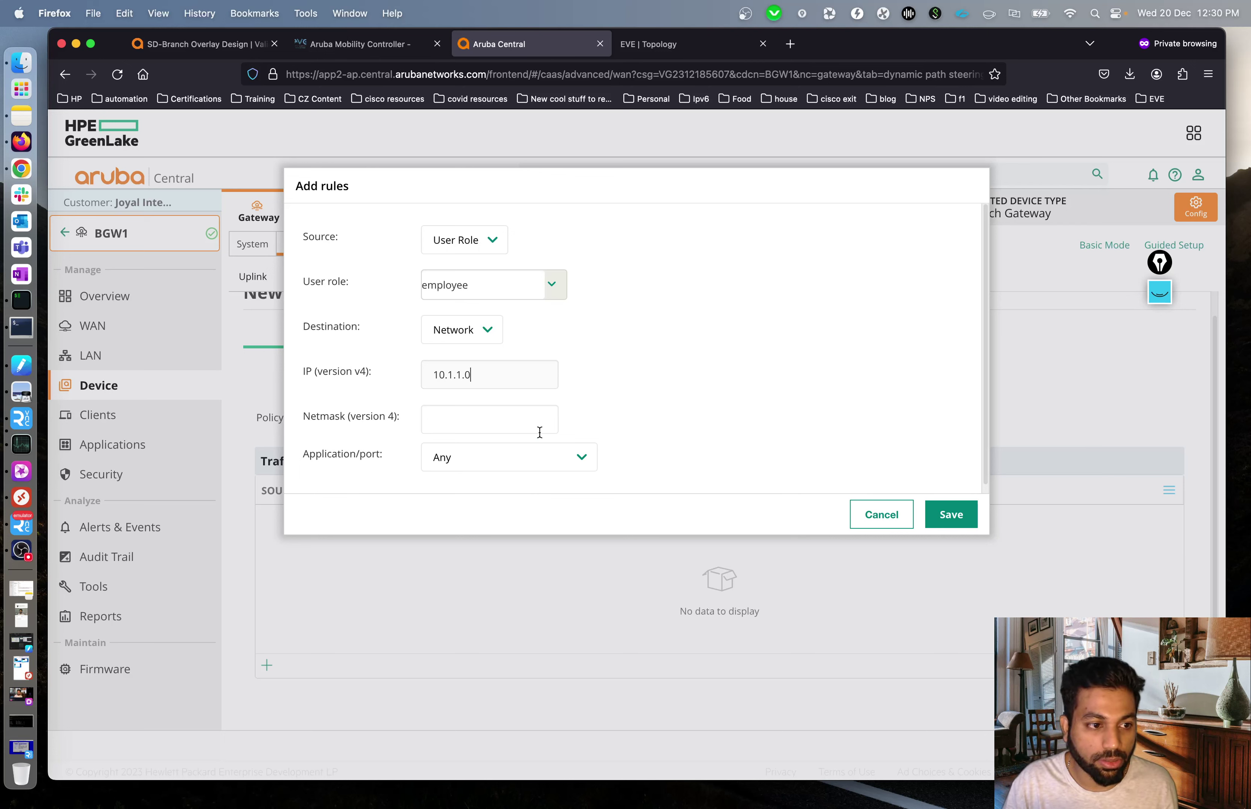
{"action": "left_click", "coordinate": [529, 420]}
{"action": "type", "text": "255.255.255"}
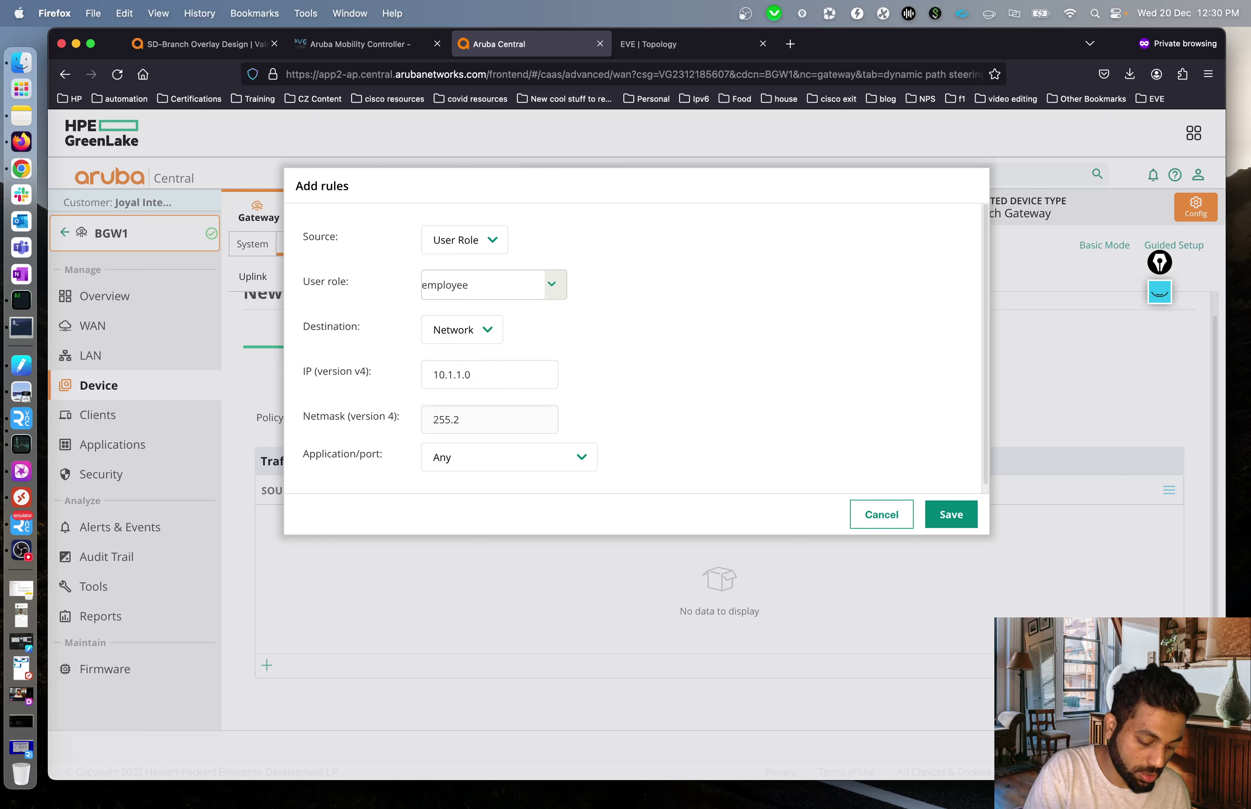
{"action": "type", "text": "0"}
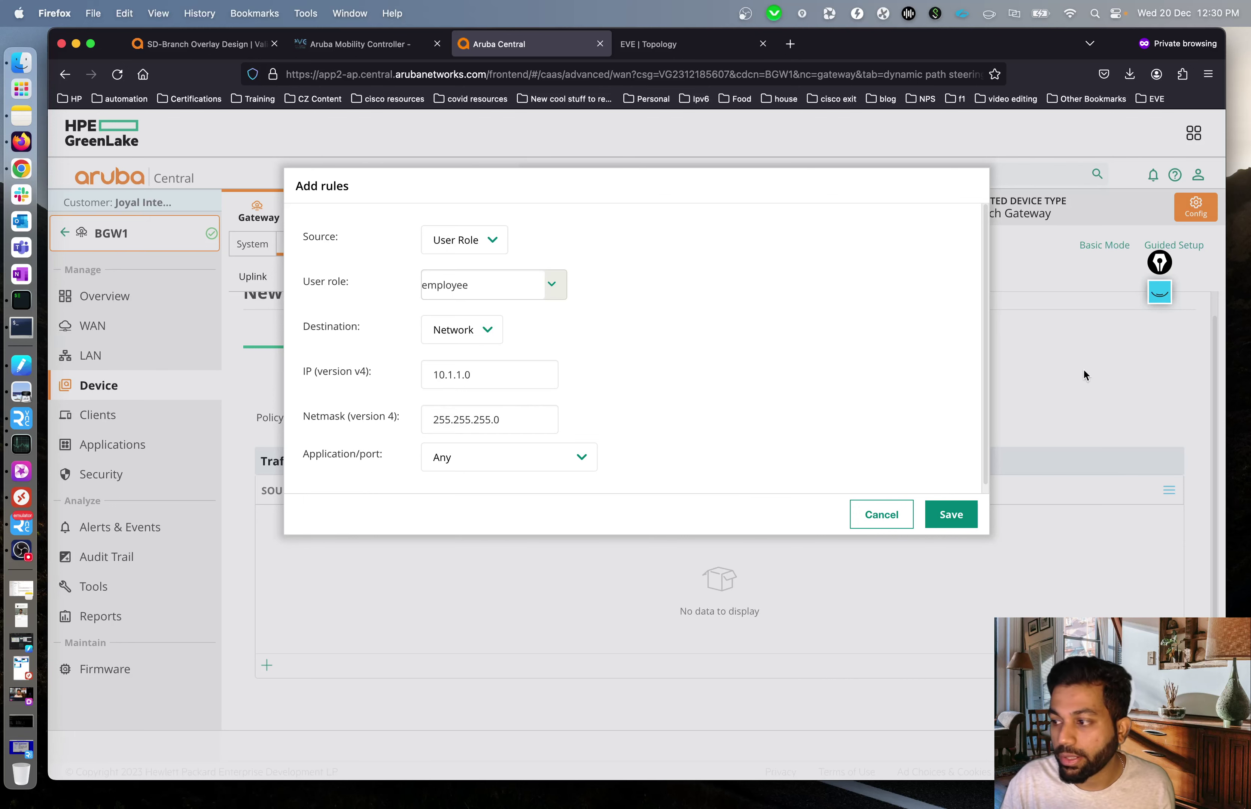
{"action": "left_click", "coordinate": [931, 518]}
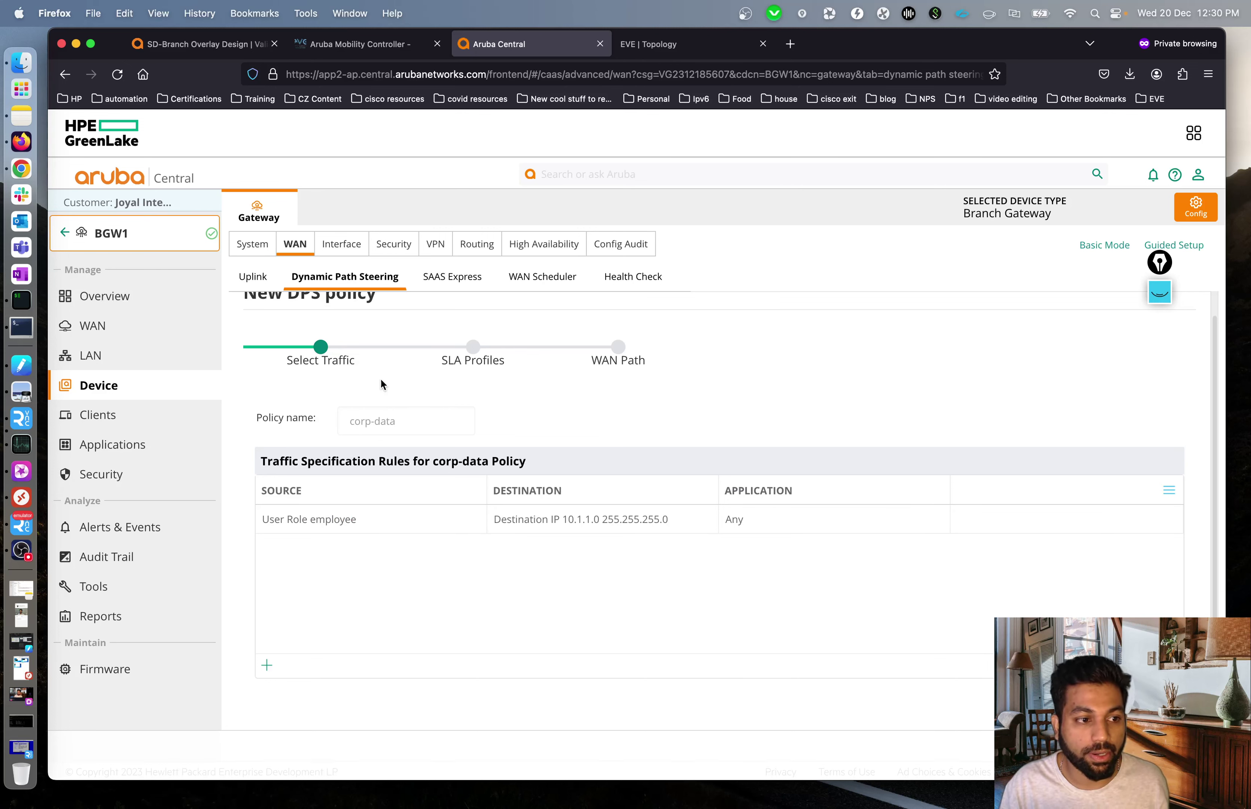
{"action": "left_click", "coordinate": [1157, 705]}
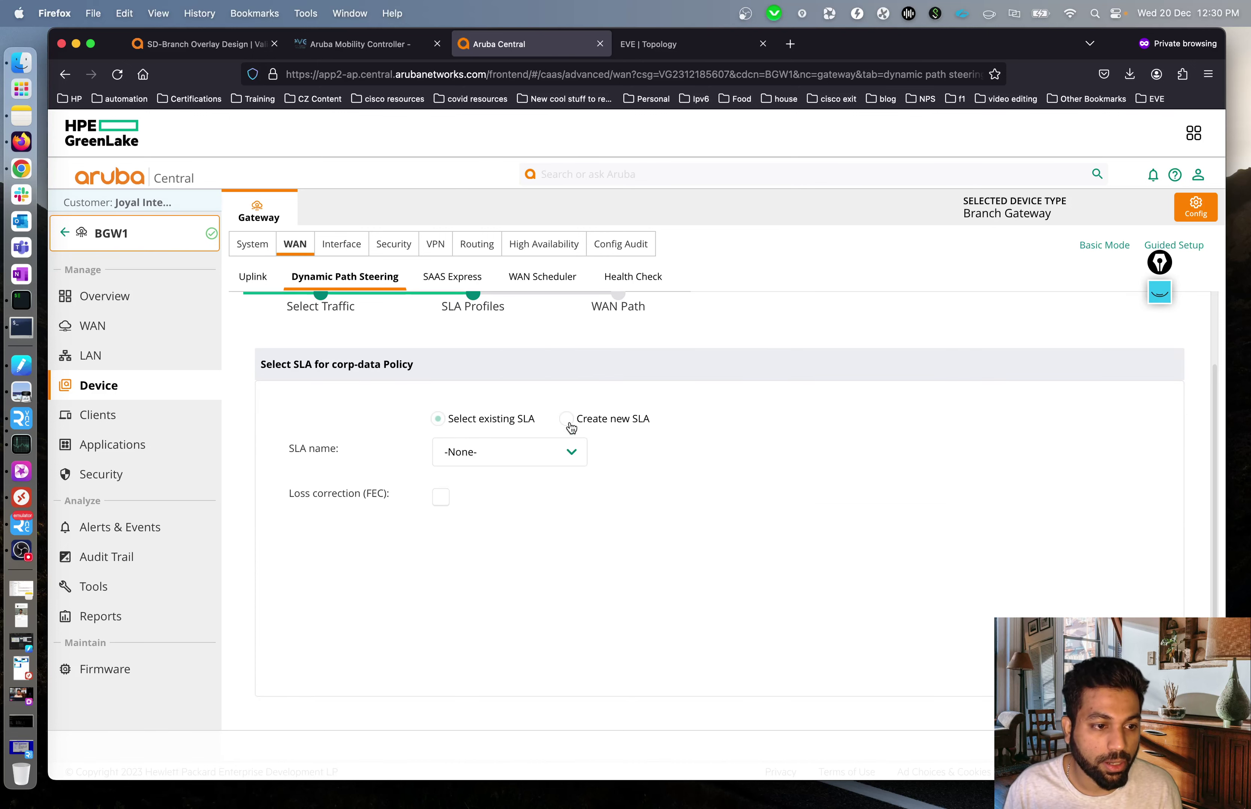
Step: Choose the existing HighlyAvailable SLA profile for the corp-data policy
{"action": "left_click", "coordinate": [566, 450]}
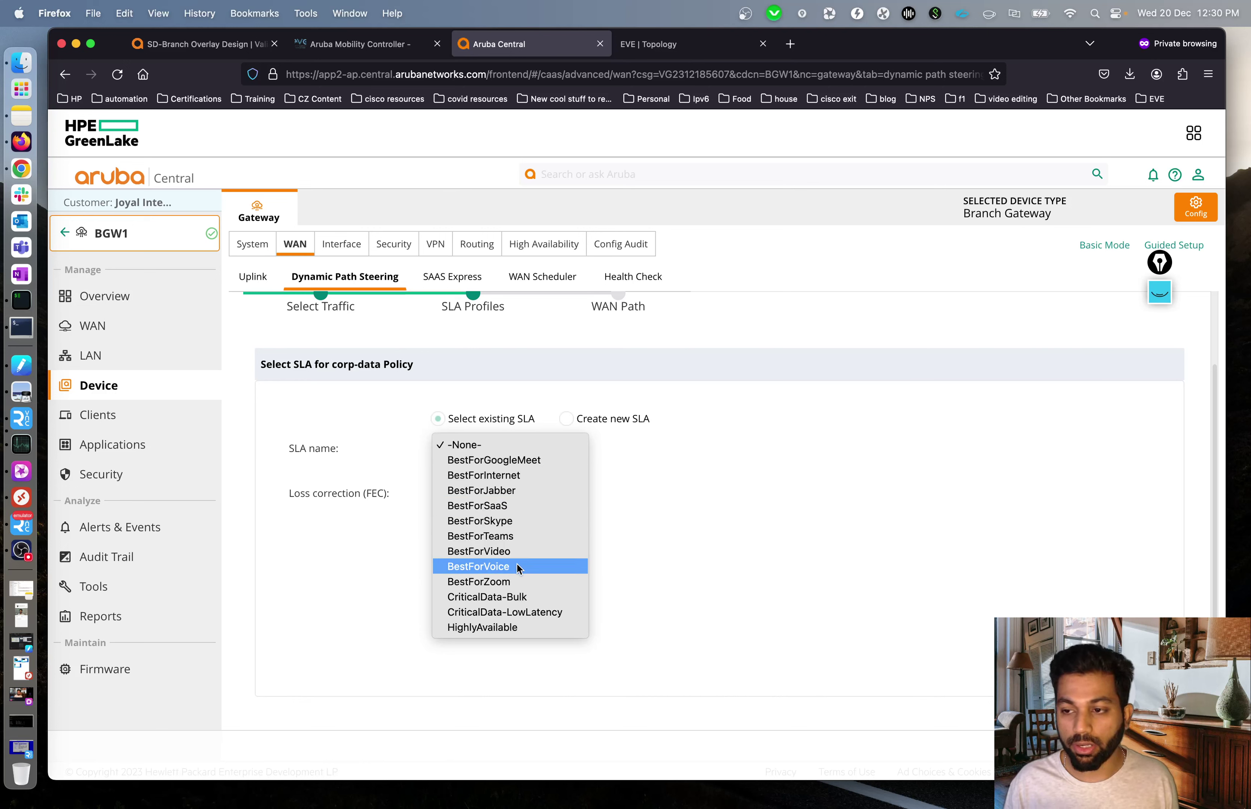
{"action": "left_click", "coordinate": [517, 629]}
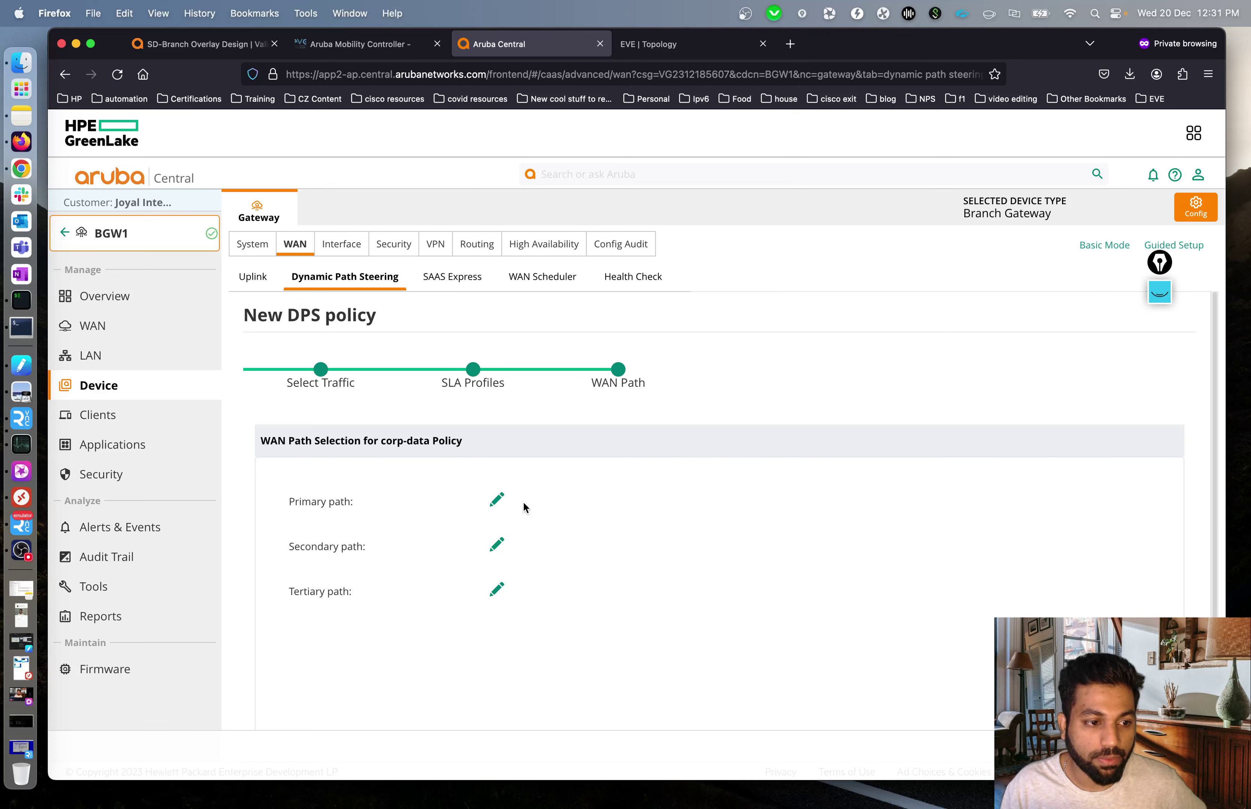
Step: Set att_mpls as the primary WAN path
{"action": "left_click", "coordinate": [497, 504]}
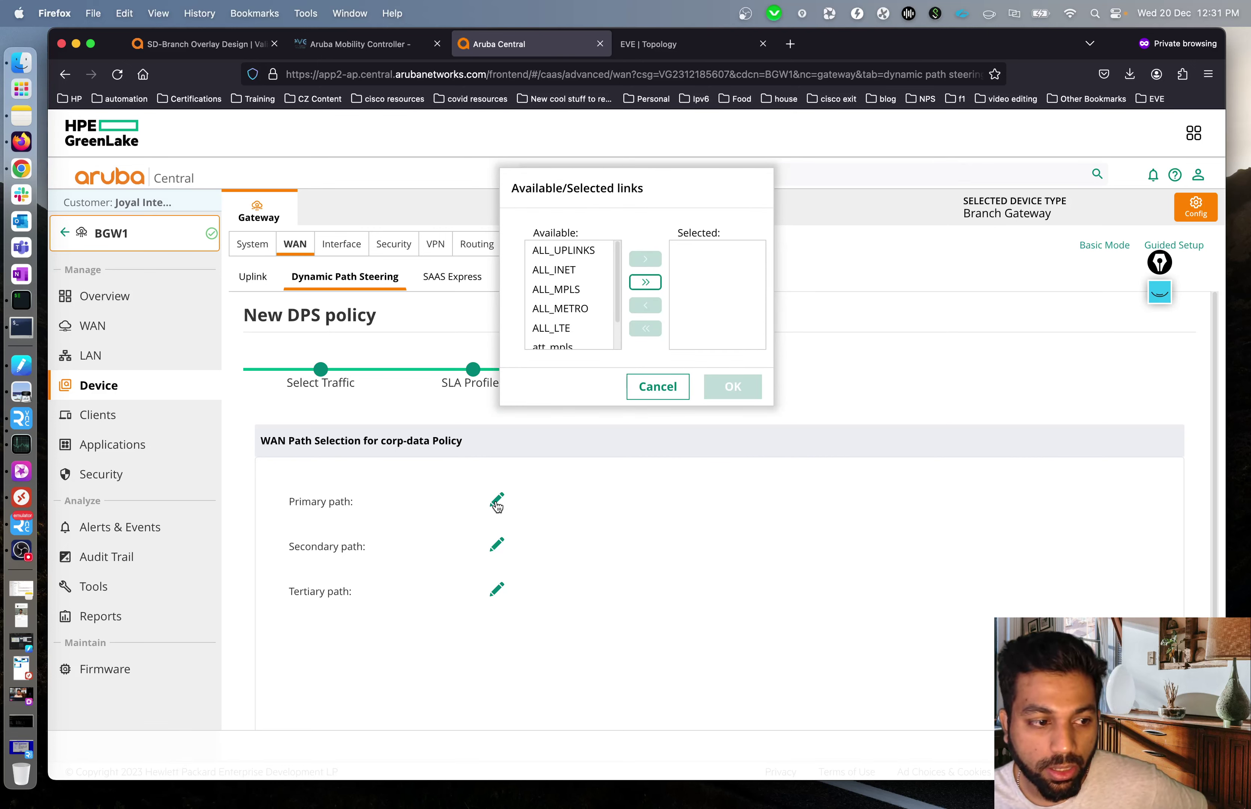
{"action": "scroll", "coordinate": [573, 294], "scroll_direction": "down", "scroll_amount": 1}
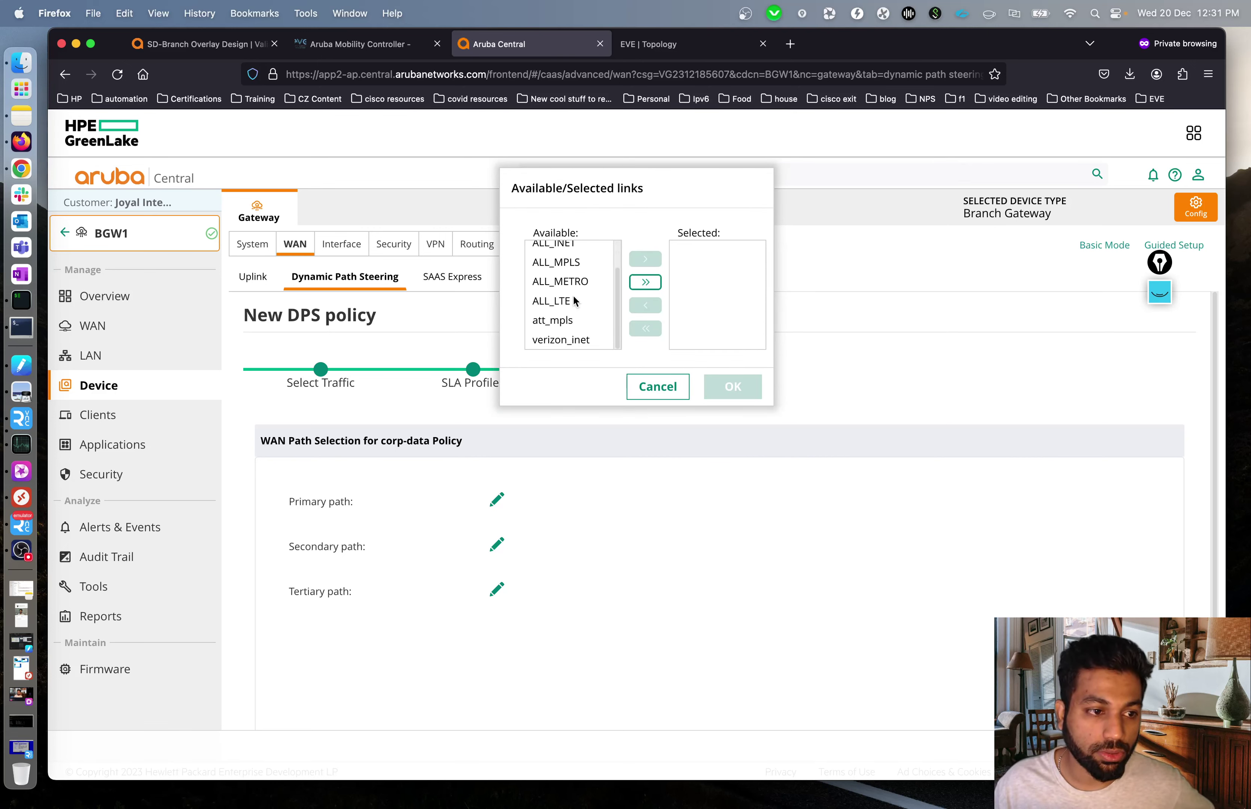
{"action": "left_click", "coordinate": [563, 321]}
{"action": "left_click", "coordinate": [645, 259]}
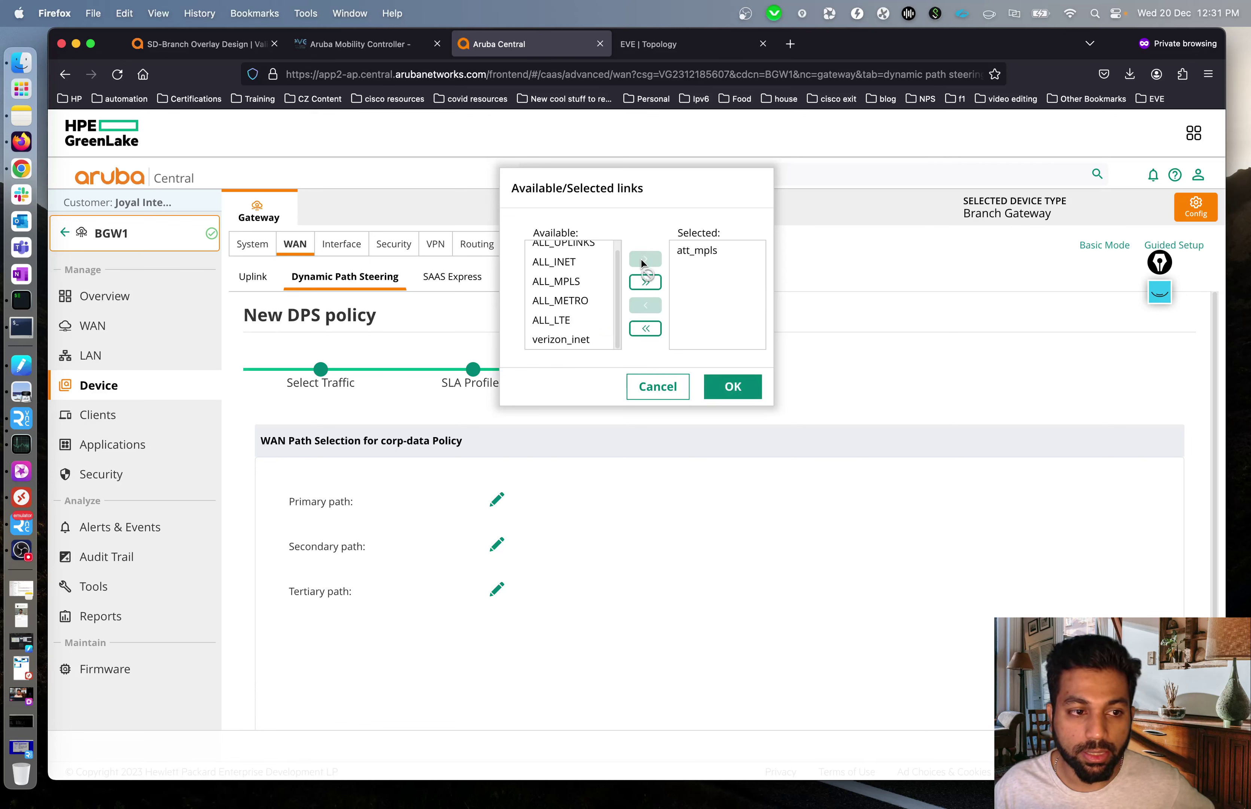
{"action": "left_click", "coordinate": [726, 391]}
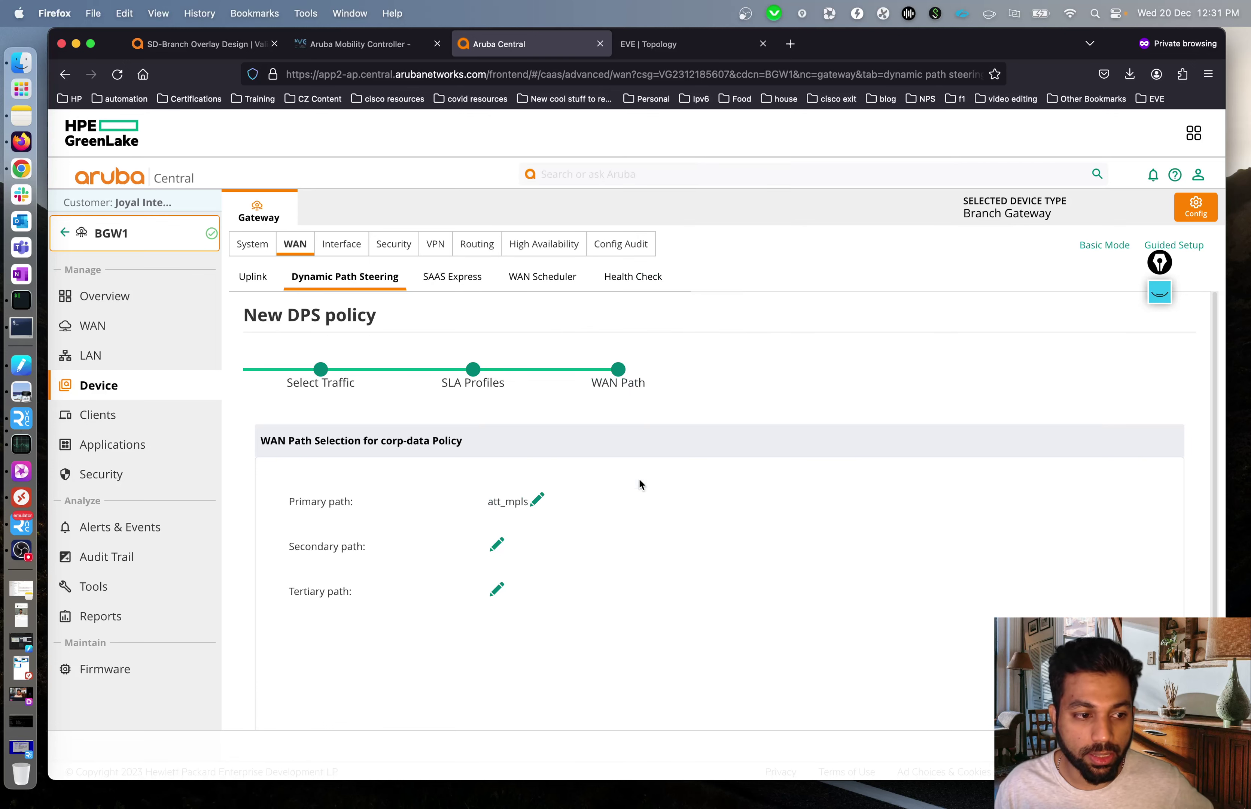
Step: Set verizon_inet as the secondary WAN path
{"action": "left_click", "coordinate": [496, 545]}
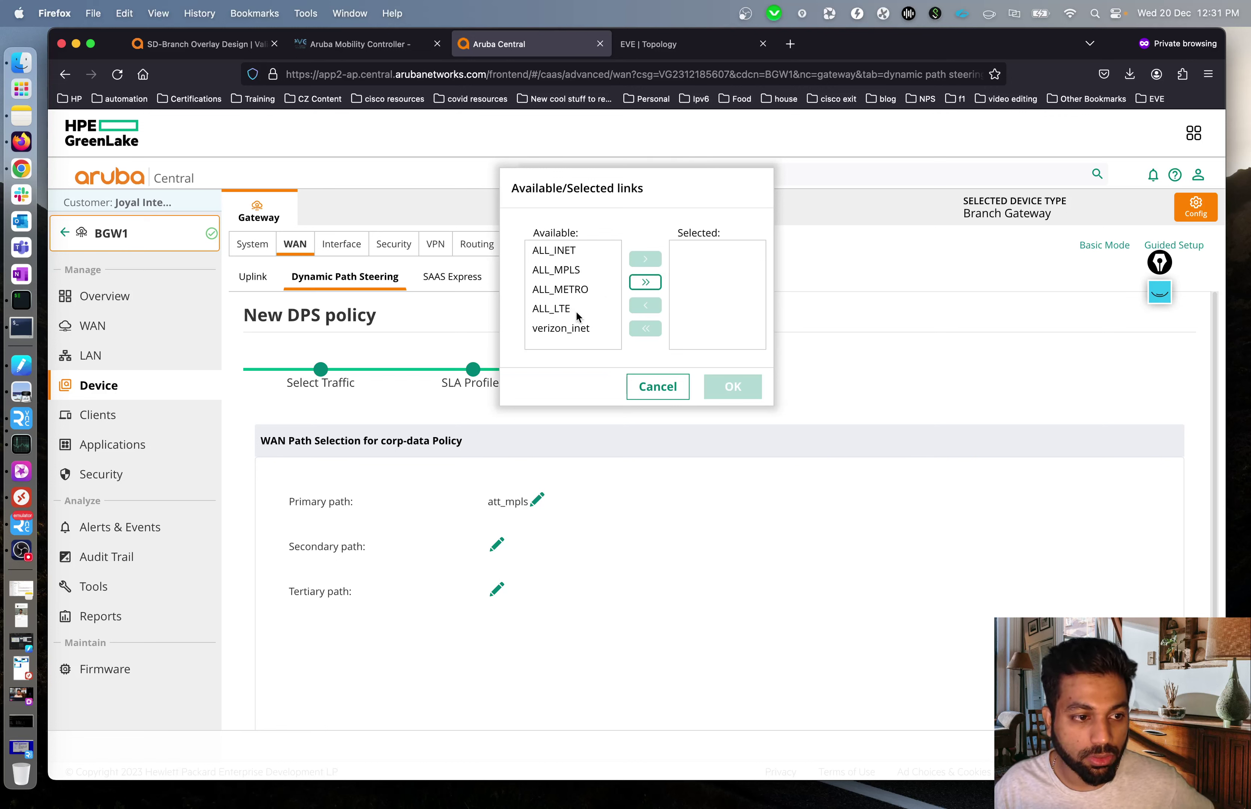
{"action": "left_click", "coordinate": [584, 329]}
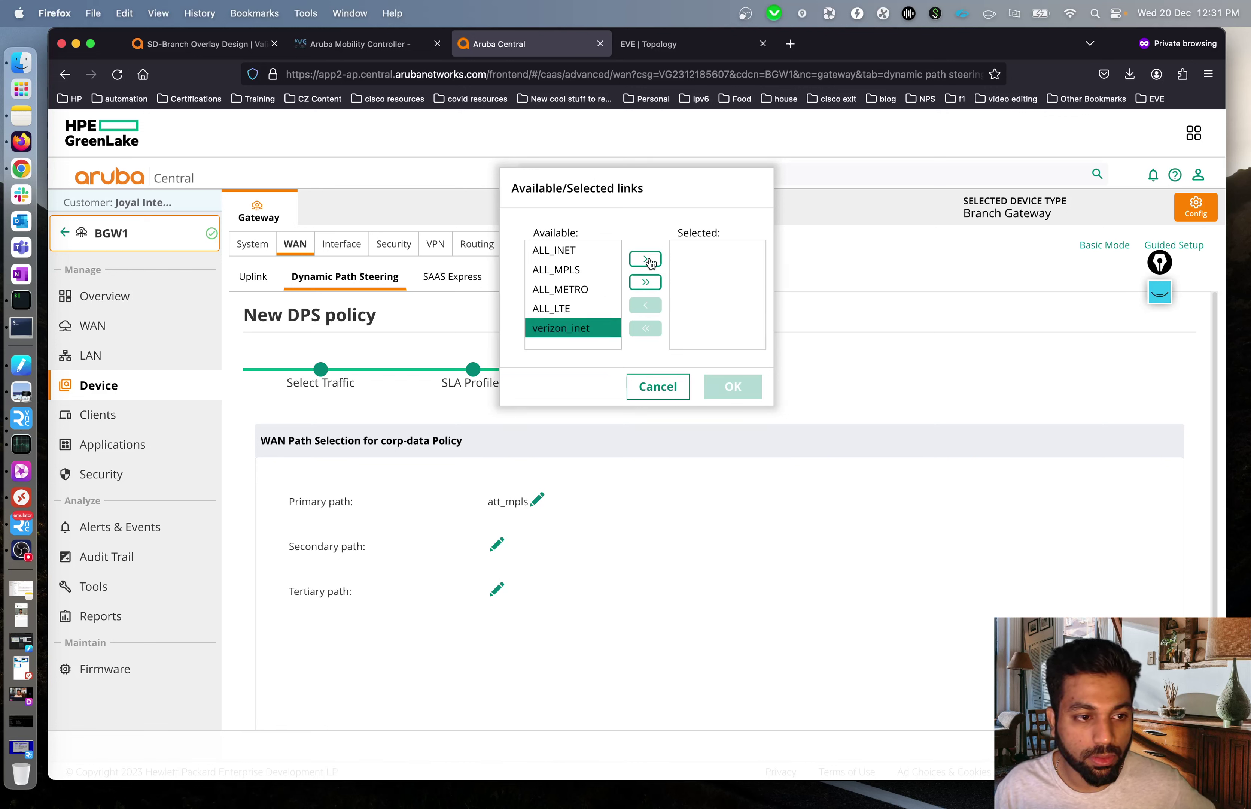
{"action": "left_click", "coordinate": [645, 259]}
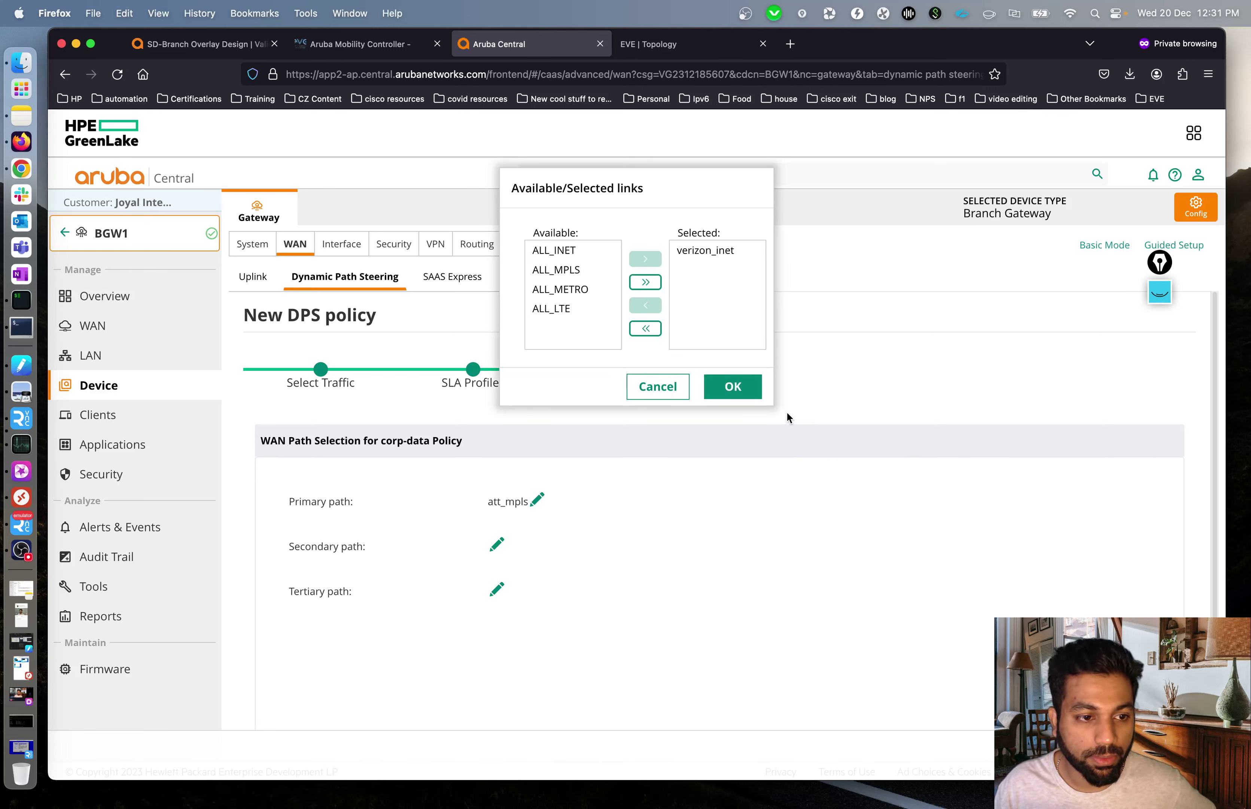
{"action": "left_click", "coordinate": [732, 387]}
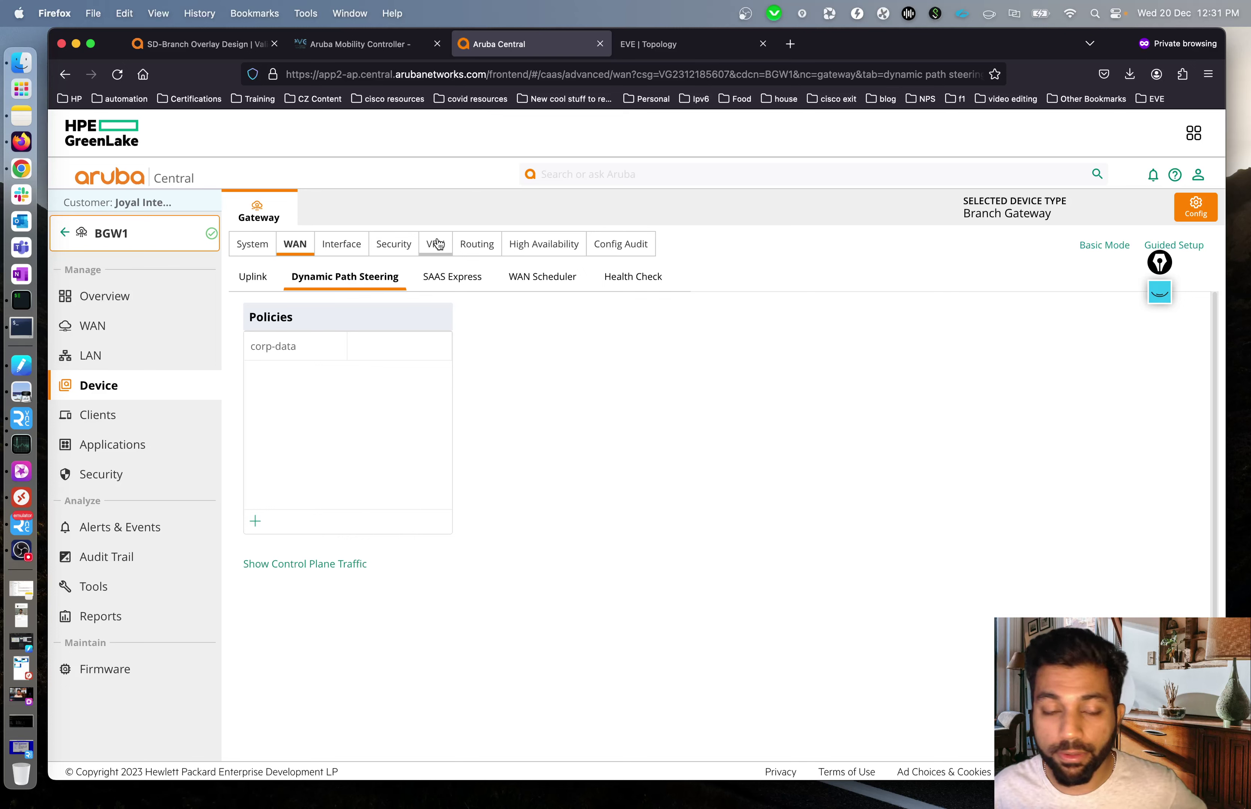
Step: Open the corp-data policy details and highlight its SLA thresholds and loss correction setting
{"action": "left_click", "coordinate": [301, 345]}
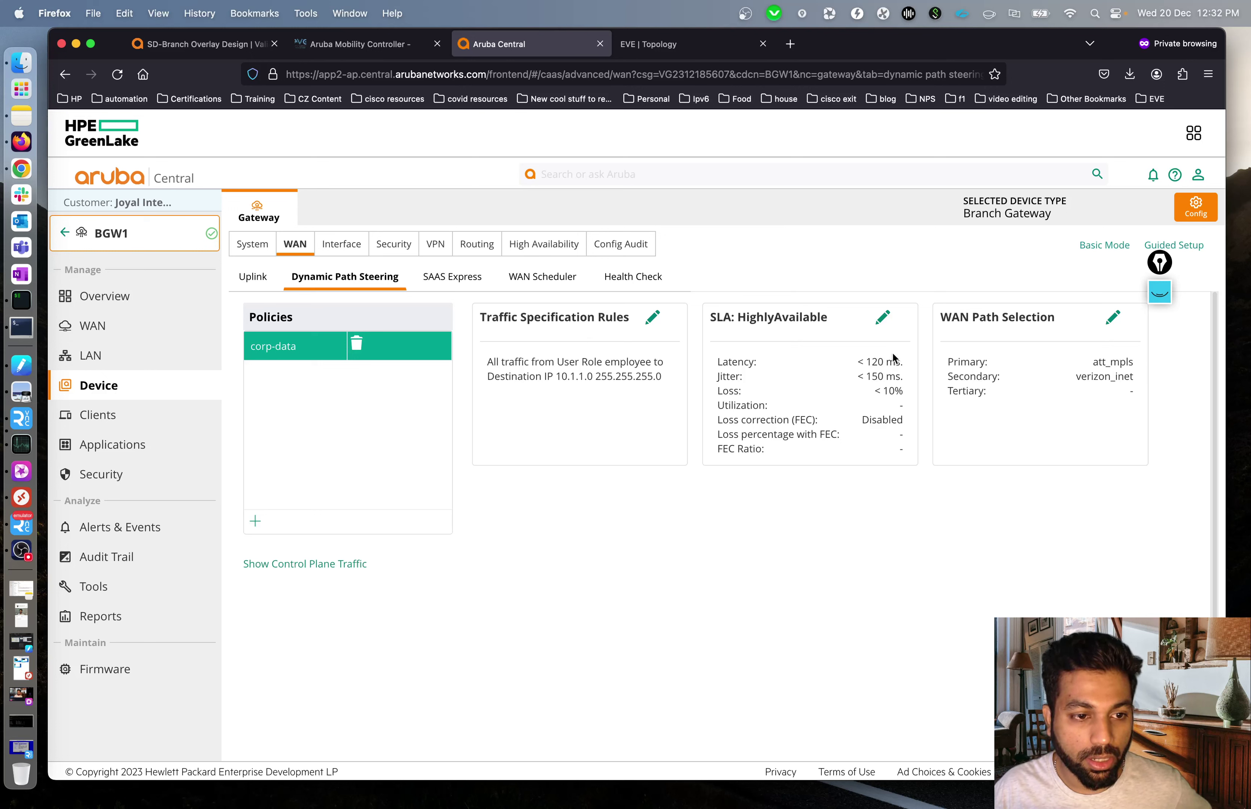
{"action": "left_click_drag", "start_coordinate": [863, 362], "coordinate": [897, 394]}
{"action": "left_click", "coordinate": [915, 403]}
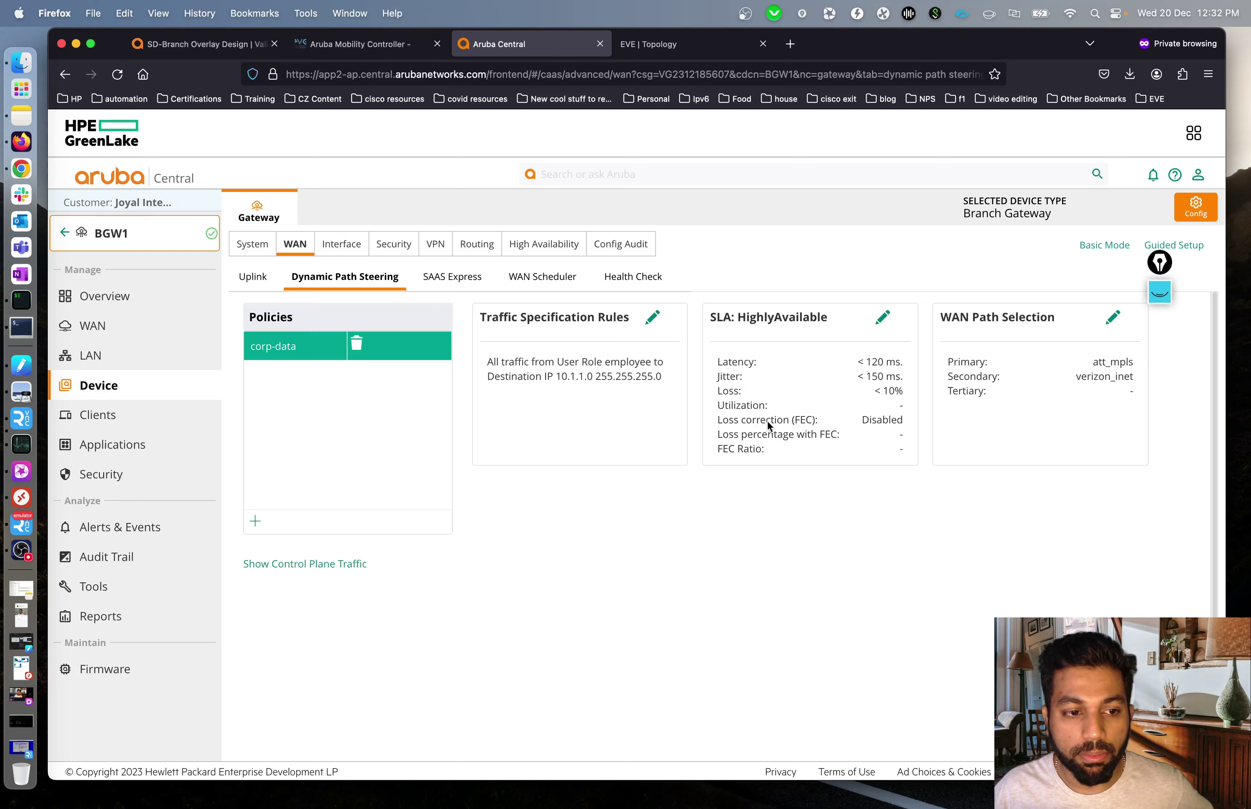
{"action": "left_click_drag", "start_coordinate": [767, 421], "coordinate": [719, 420]}
{"action": "left_click", "coordinate": [799, 446]}
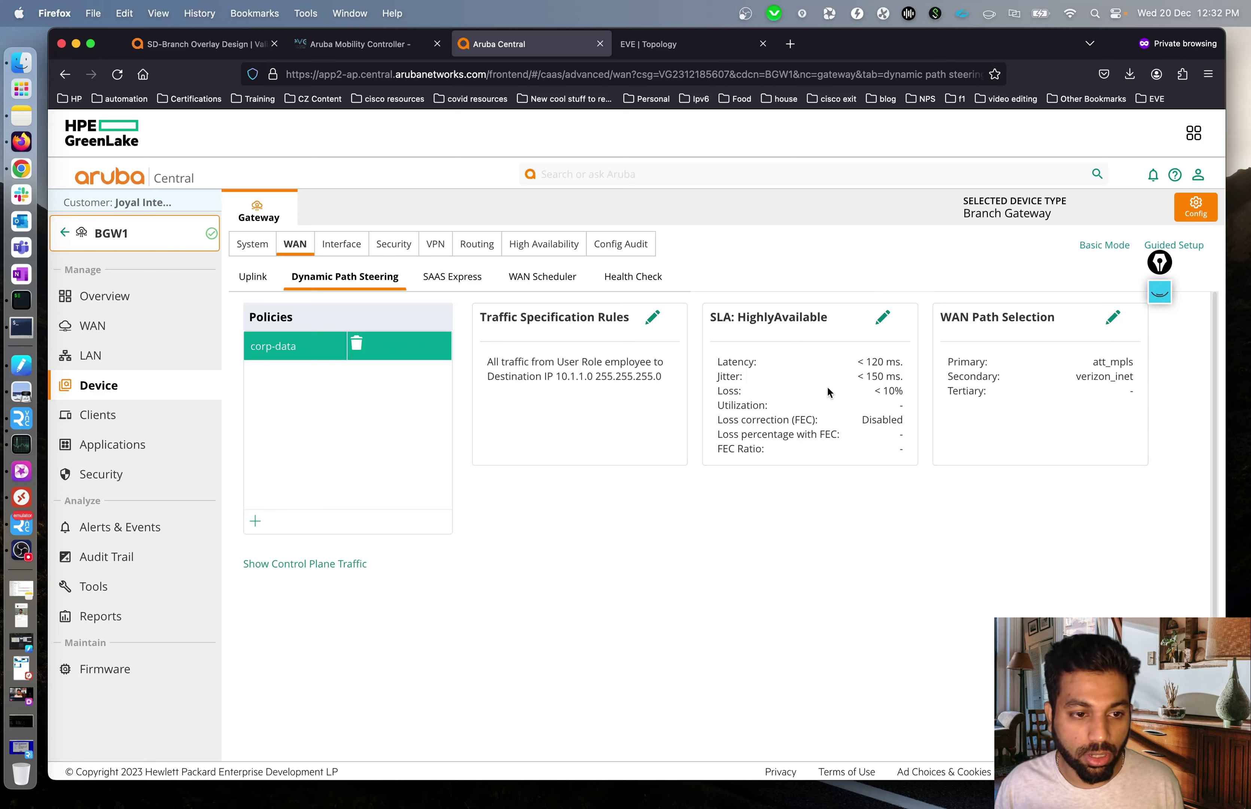
Step: Highlight the latency, jitter and loss thresholds and the Primary: att_mpls path line
{"action": "left_click_drag", "start_coordinate": [858, 362], "coordinate": [903, 391]}
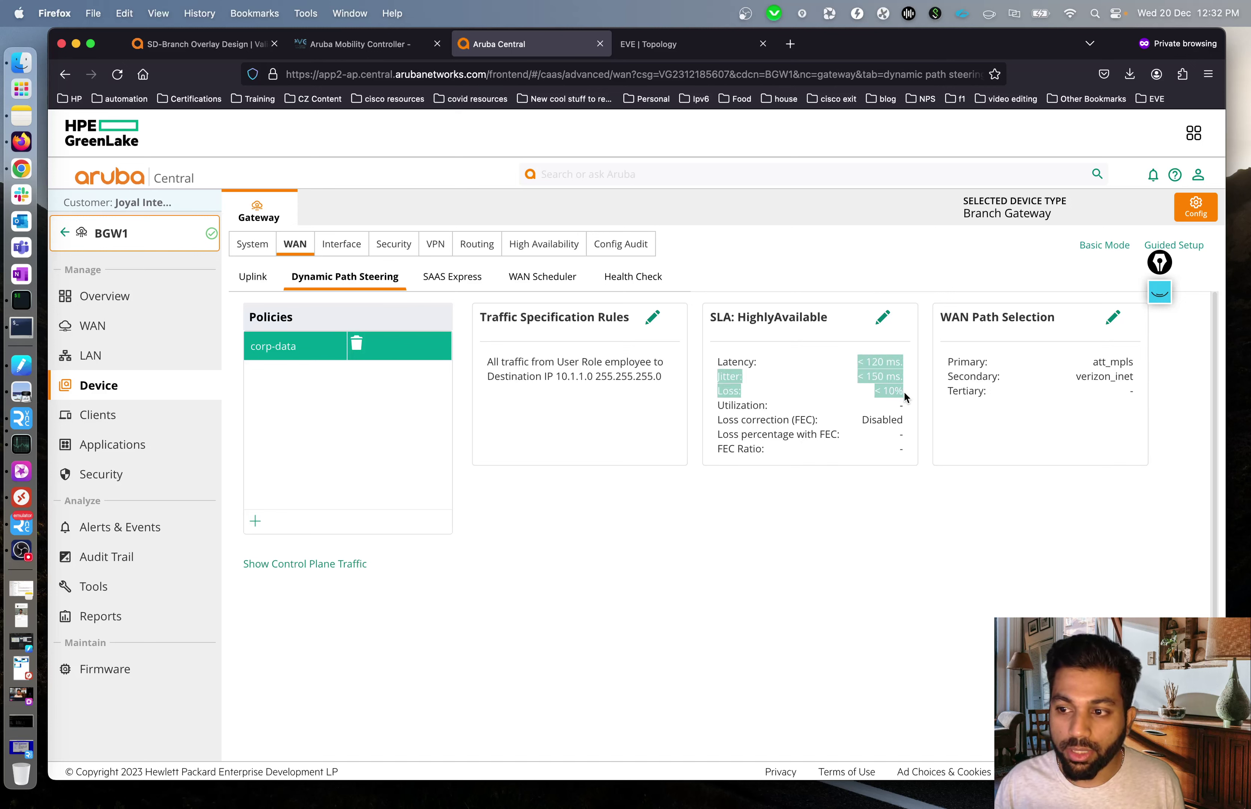
{"action": "left_click", "coordinate": [1015, 431]}
{"action": "triple_click", "coordinate": [1146, 365]}
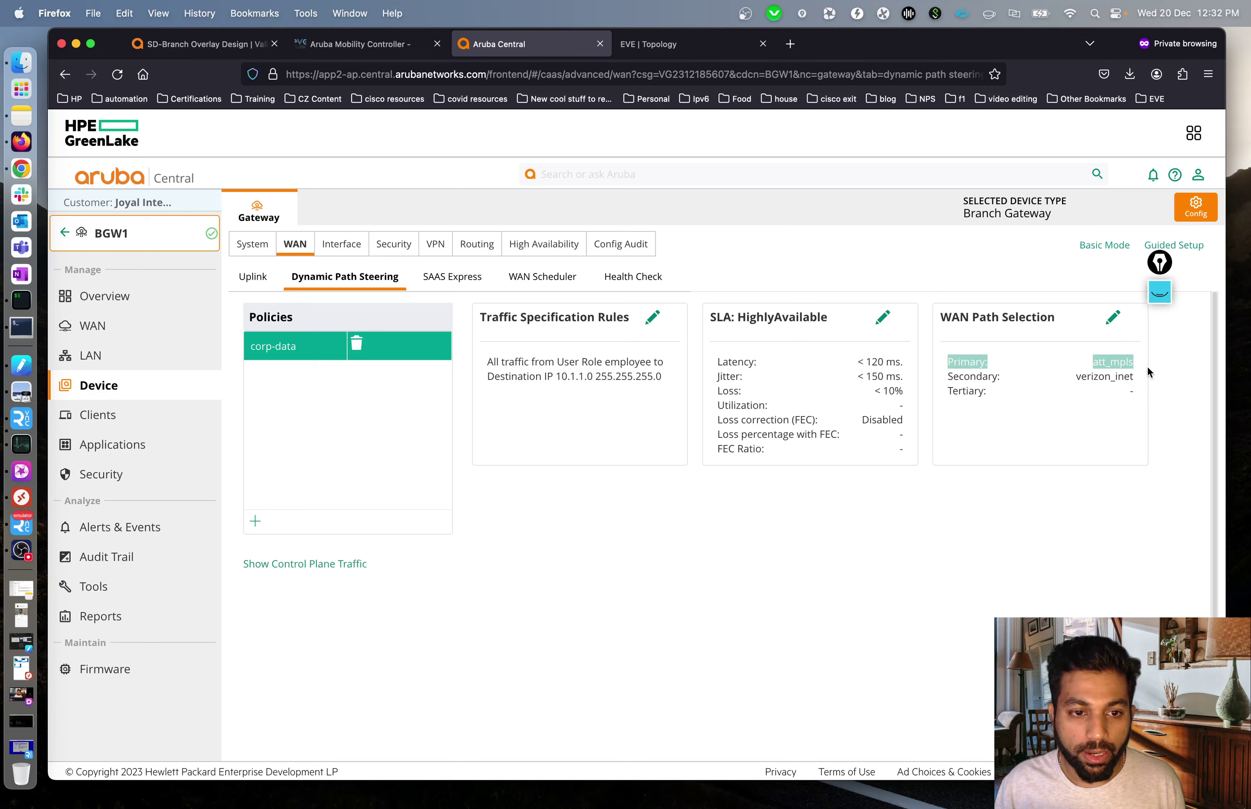
{"action": "left_click", "coordinate": [1116, 401]}
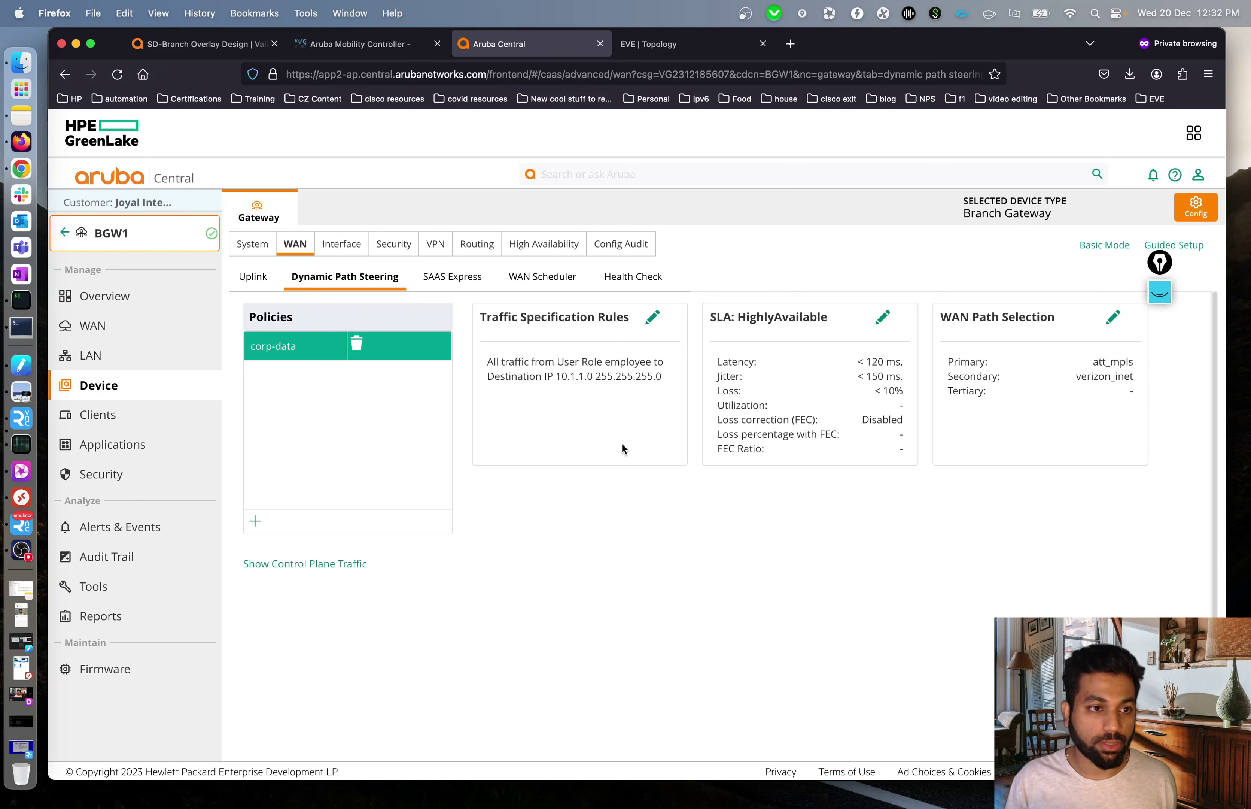
{"action": "key", "text": "ctrl+Up"}
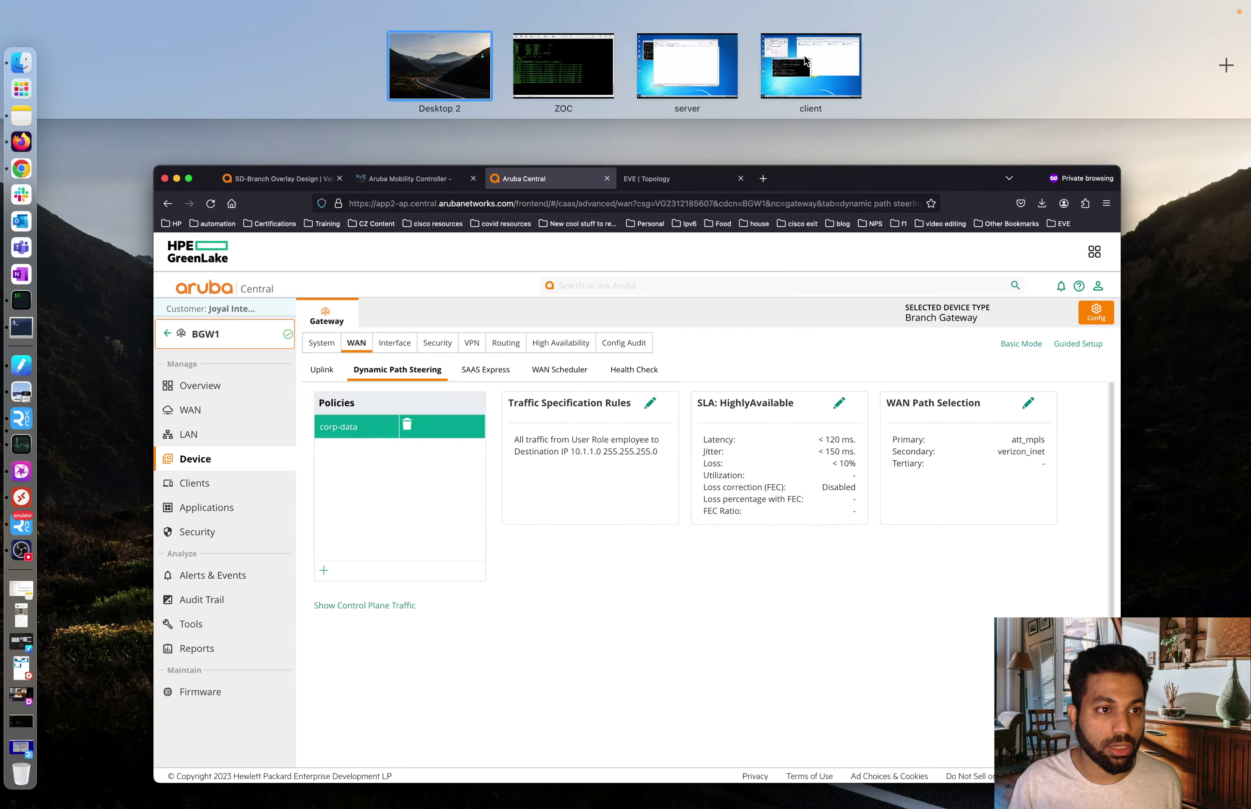
Step: On the client, disable then re-enable Local Area Connection and close the crashed Tftpd32 server
{"action": "left_click", "coordinate": [804, 56]}
{"action": "left_click", "coordinate": [586, 179]}
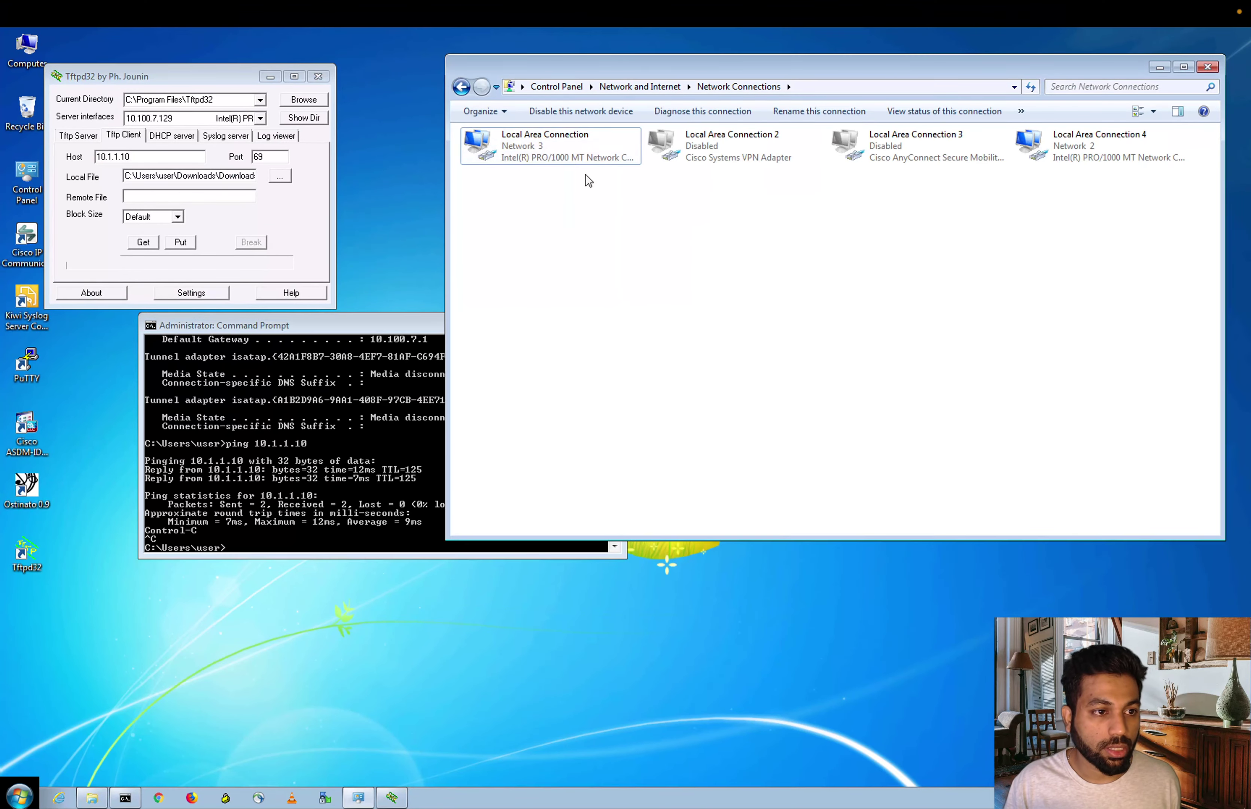
{"action": "right_click", "coordinate": [564, 153]}
{"action": "left_click", "coordinate": [633, 200]}
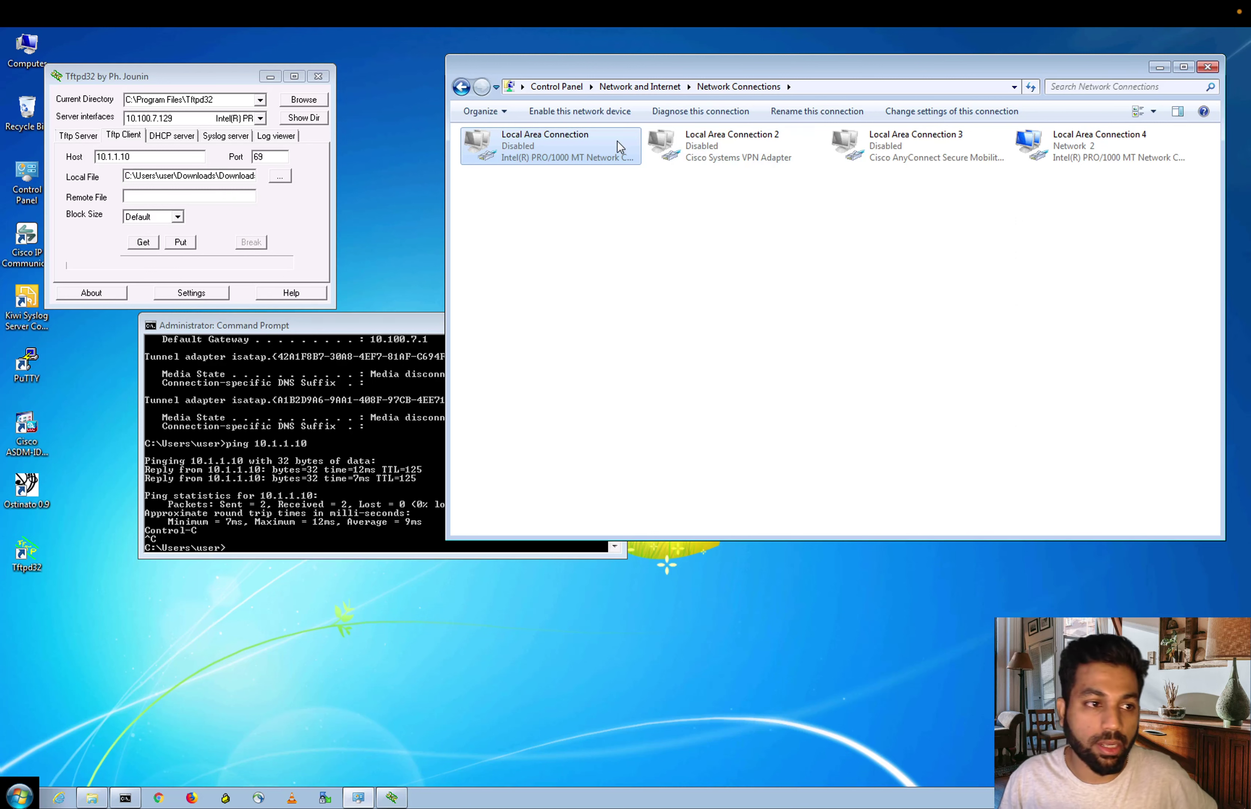
{"action": "right_click", "coordinate": [587, 149]}
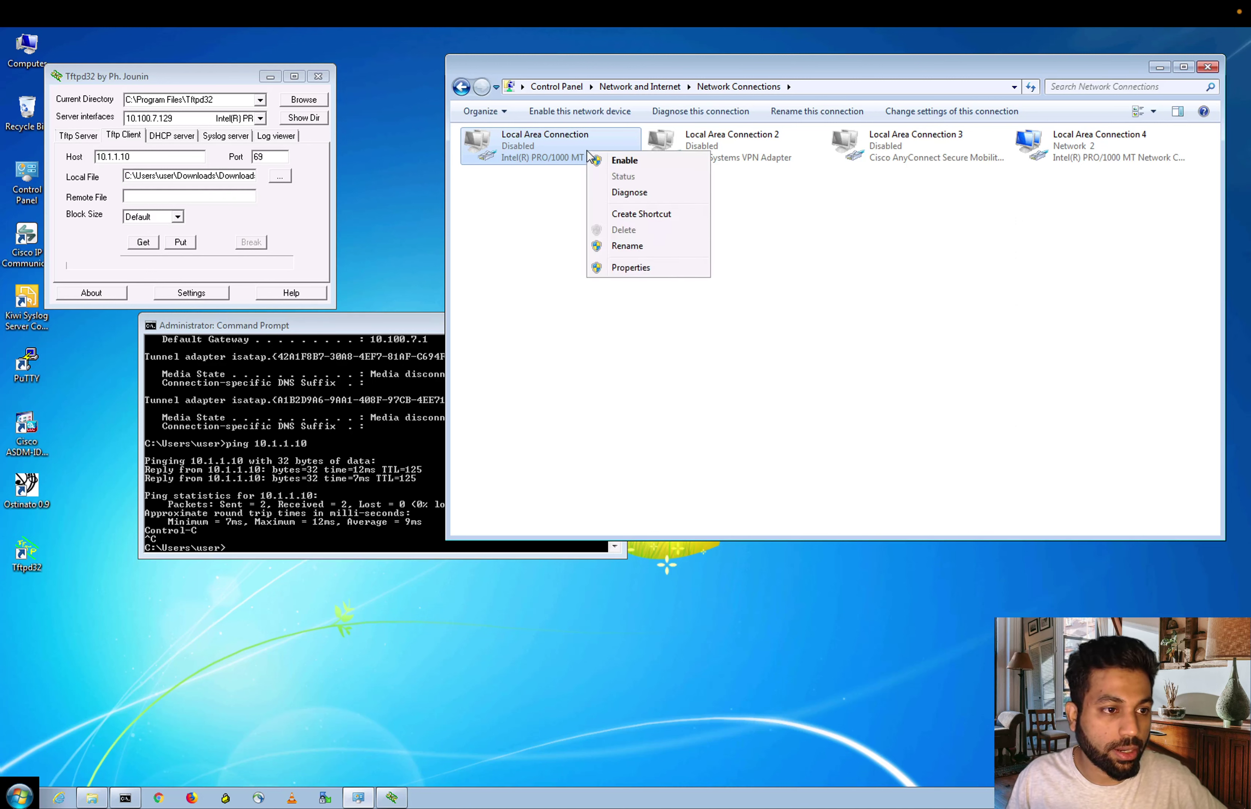
{"action": "left_click", "coordinate": [625, 161]}
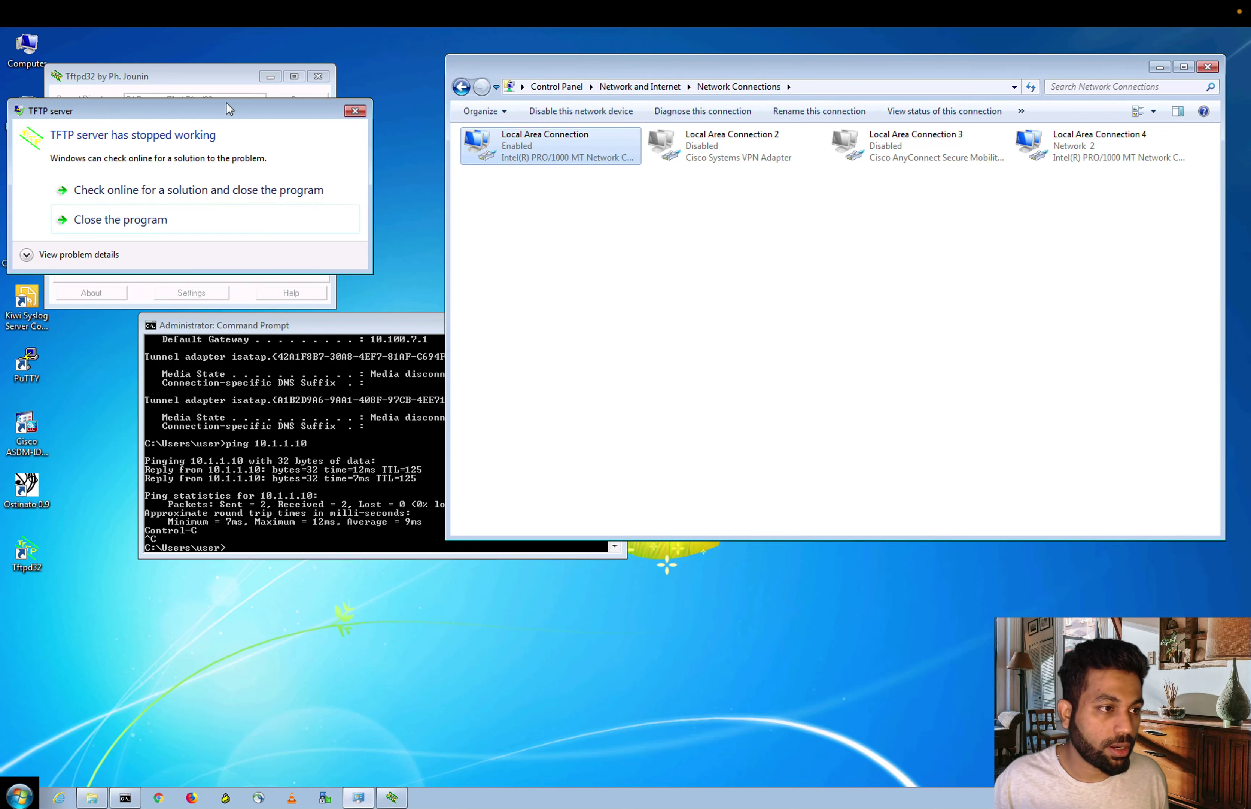
{"action": "left_click", "coordinate": [178, 221]}
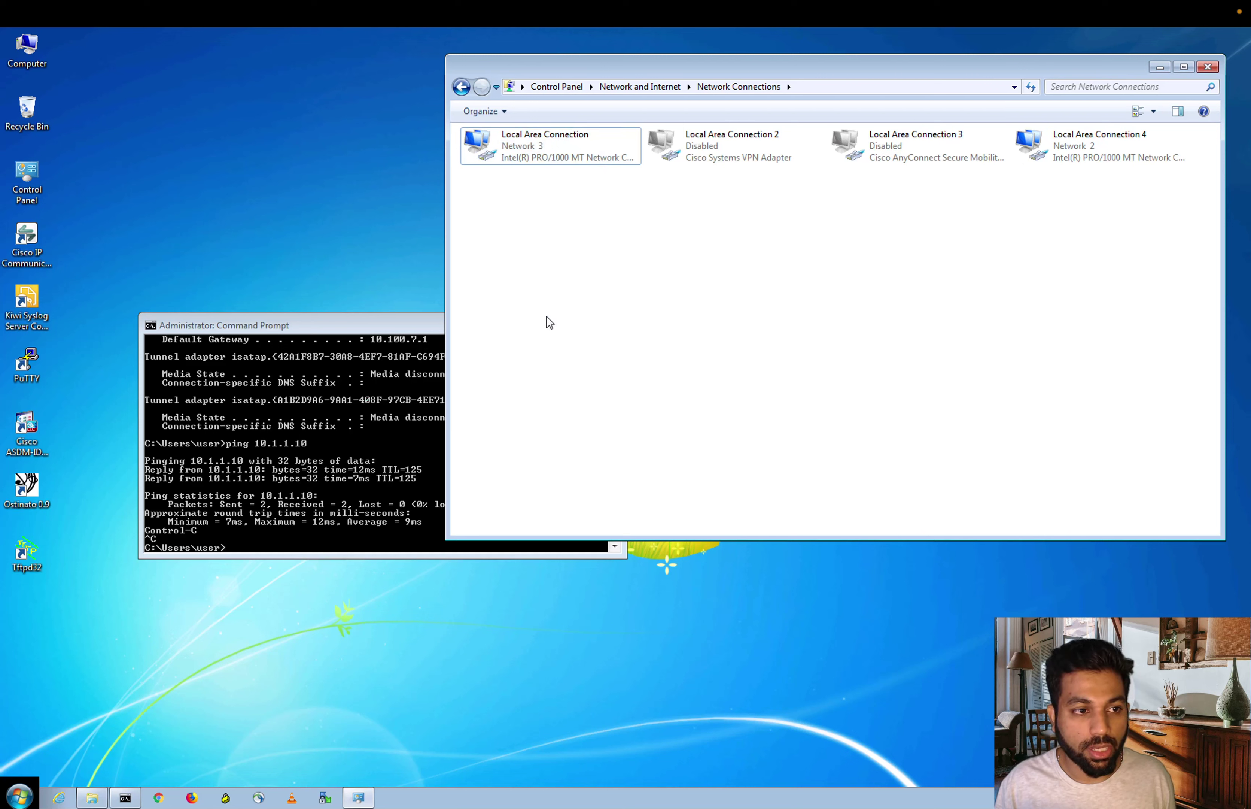
Step: Run ipconfig and ping the gateway 10.100.7.1 from the client's Command Prompt
{"action": "left_click", "coordinate": [343, 432]}
{"action": "key", "text": "Return"}
{"action": "key", "text": "Return"}
{"action": "type", "text": "ipconfig"}
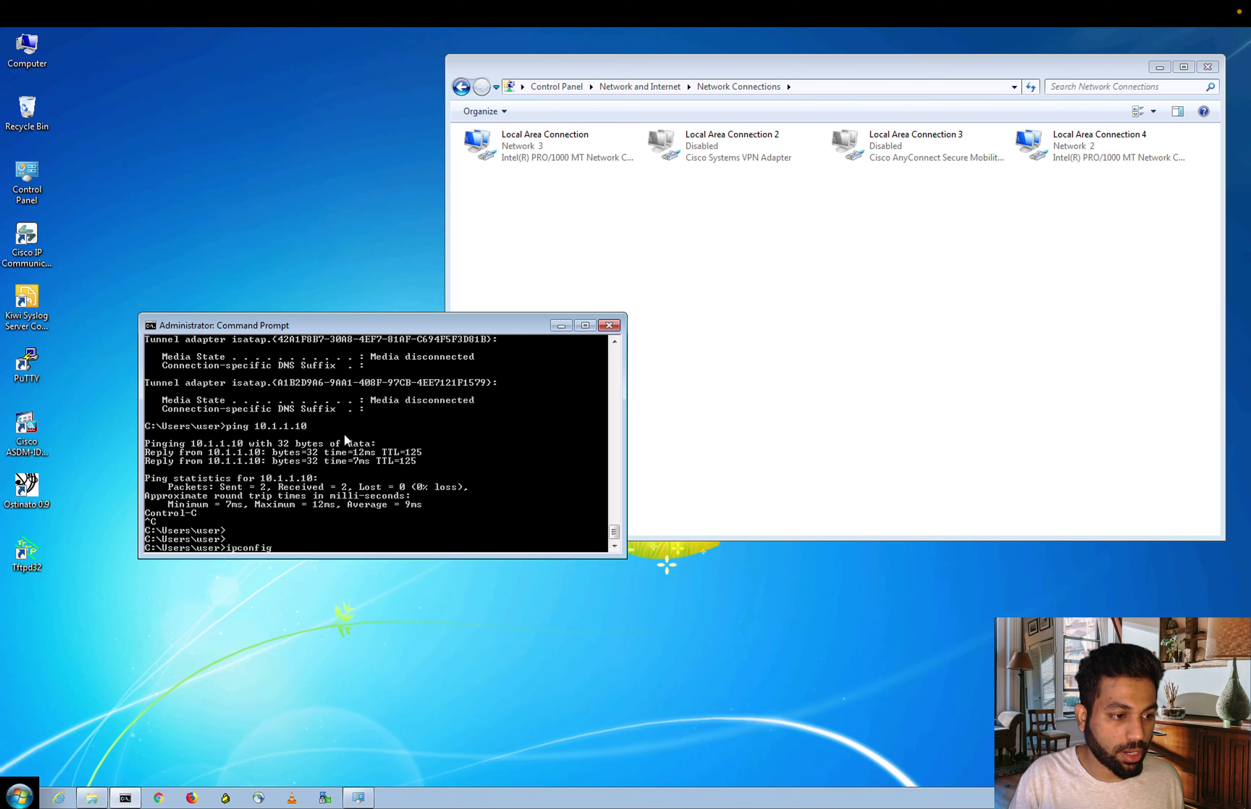
{"action": "key", "text": "Return"}
{"action": "key", "text": "Return"}
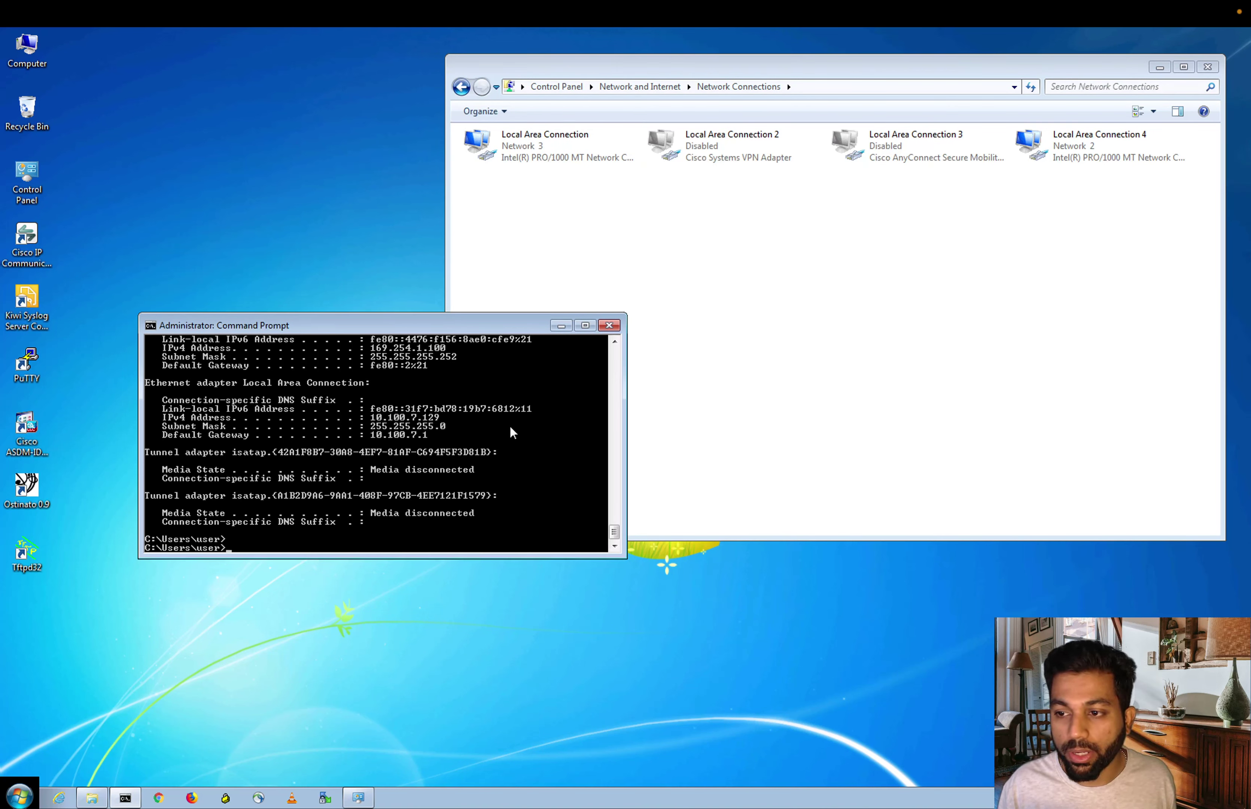
{"action": "type", "text": "ping 10."}
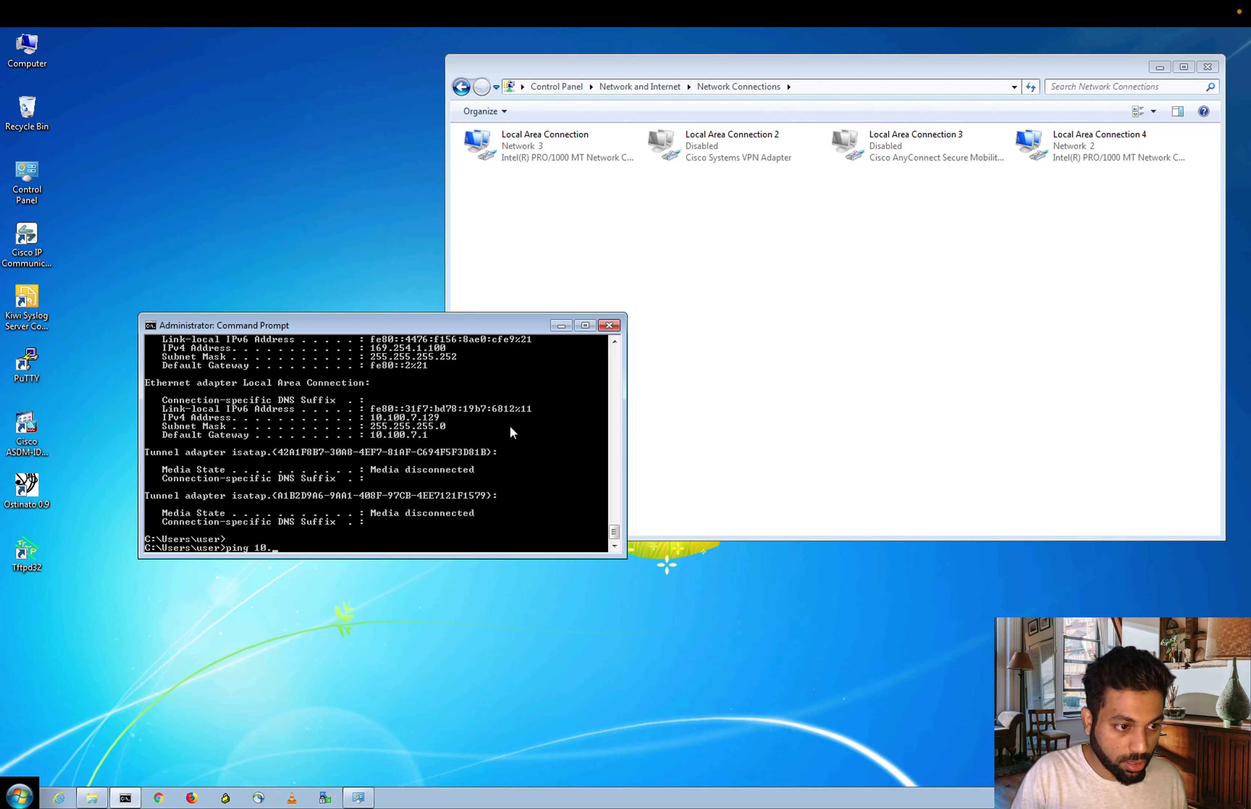
{"action": "type", "text": "100"}
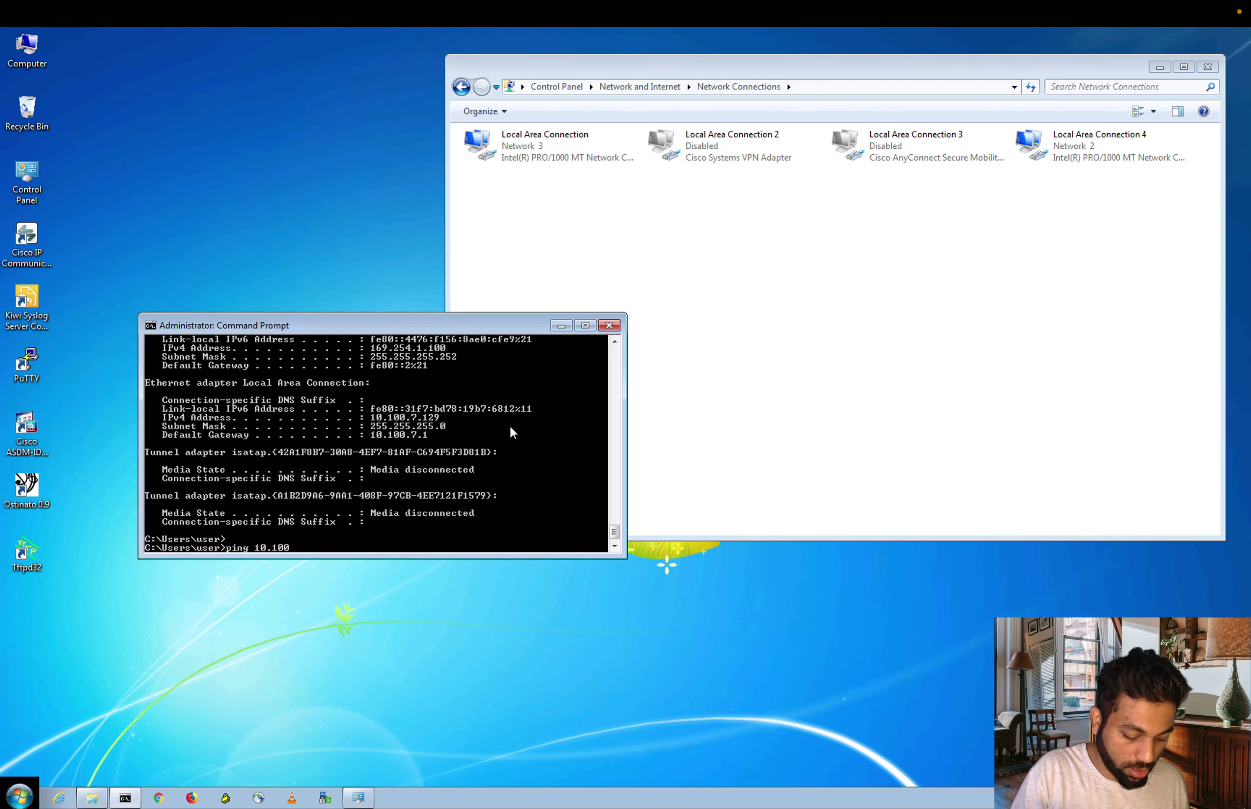
{"action": "type", "text": ".7.1"}
{"action": "key", "text": "Return"}
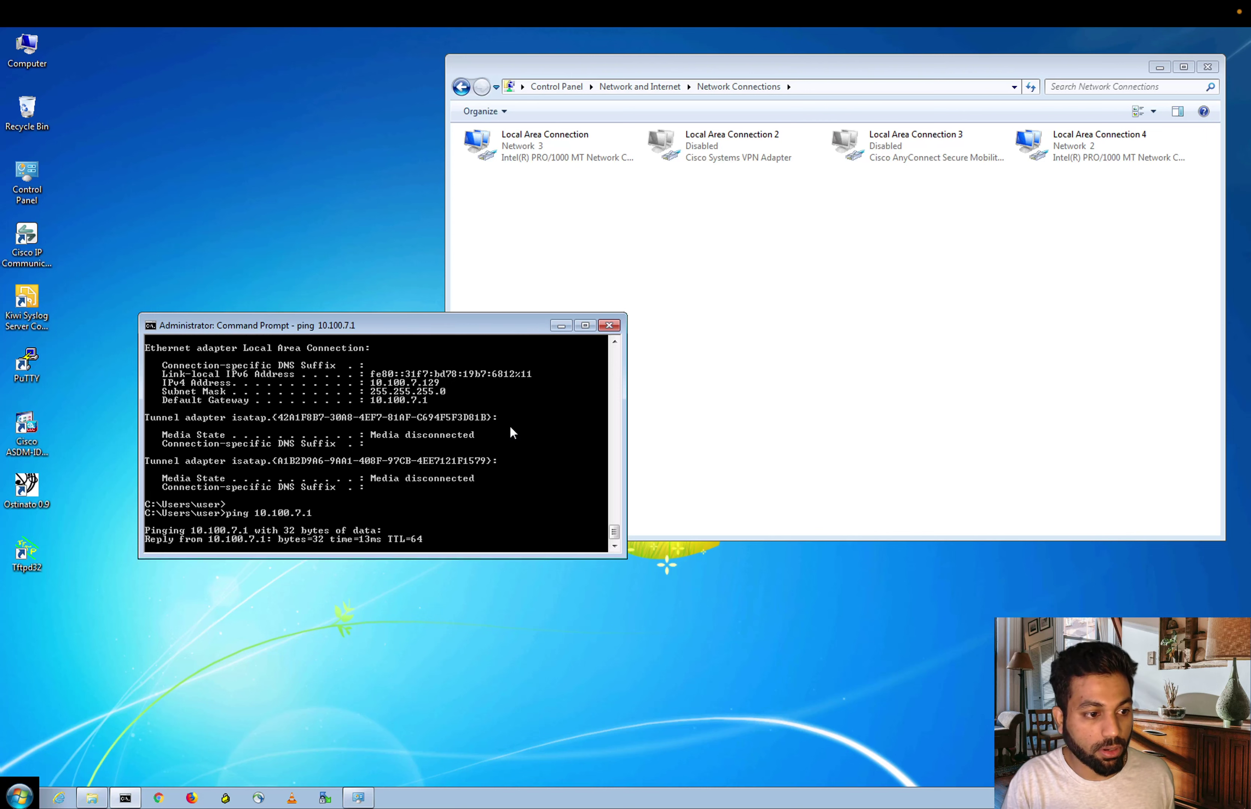
{"action": "key", "text": "ctrl+c"}
{"action": "key", "text": "Return"}
{"action": "key", "text": "Return"}
{"action": "key", "text": "Return"}
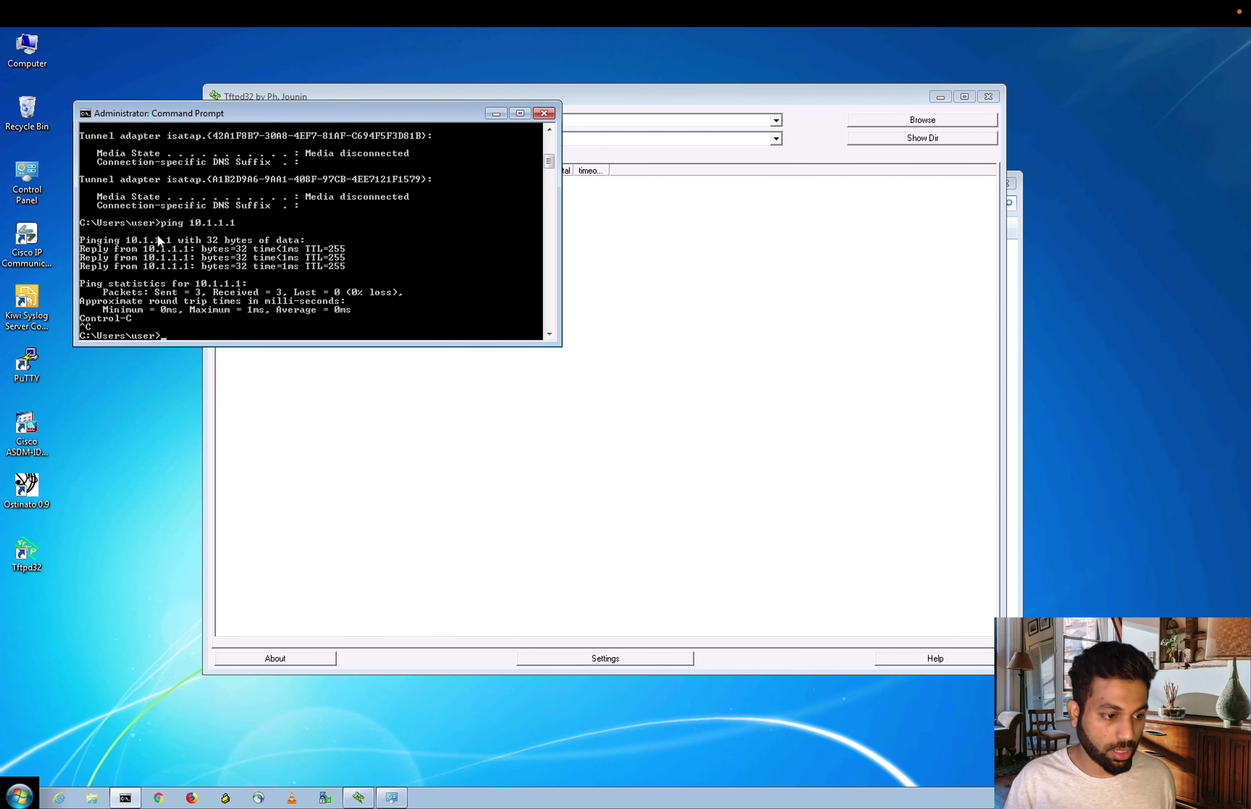
Step: Run ipconfig again and ping server 10.1.1.10, getting replies with 0% loss
{"action": "type", "text": "ipconfig"}
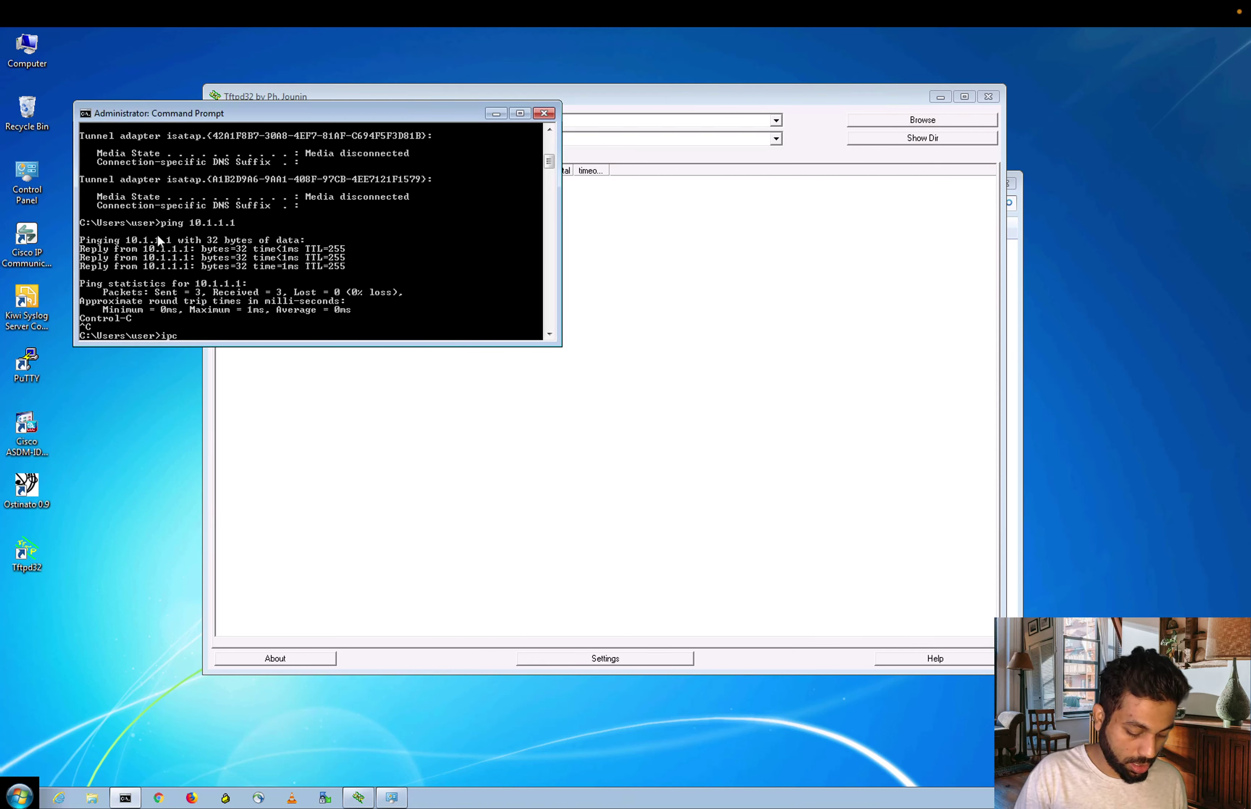
{"action": "key", "text": "Return"}
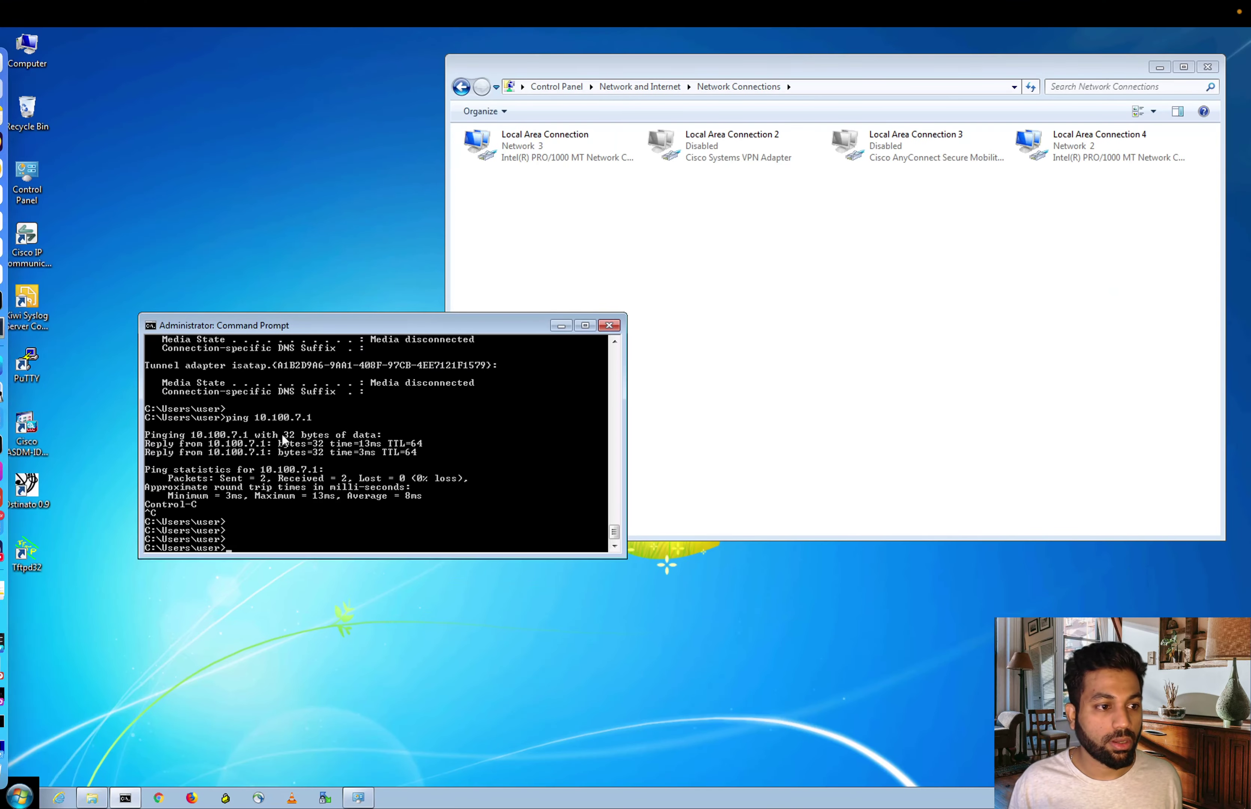
{"action": "type", "text": "p"}
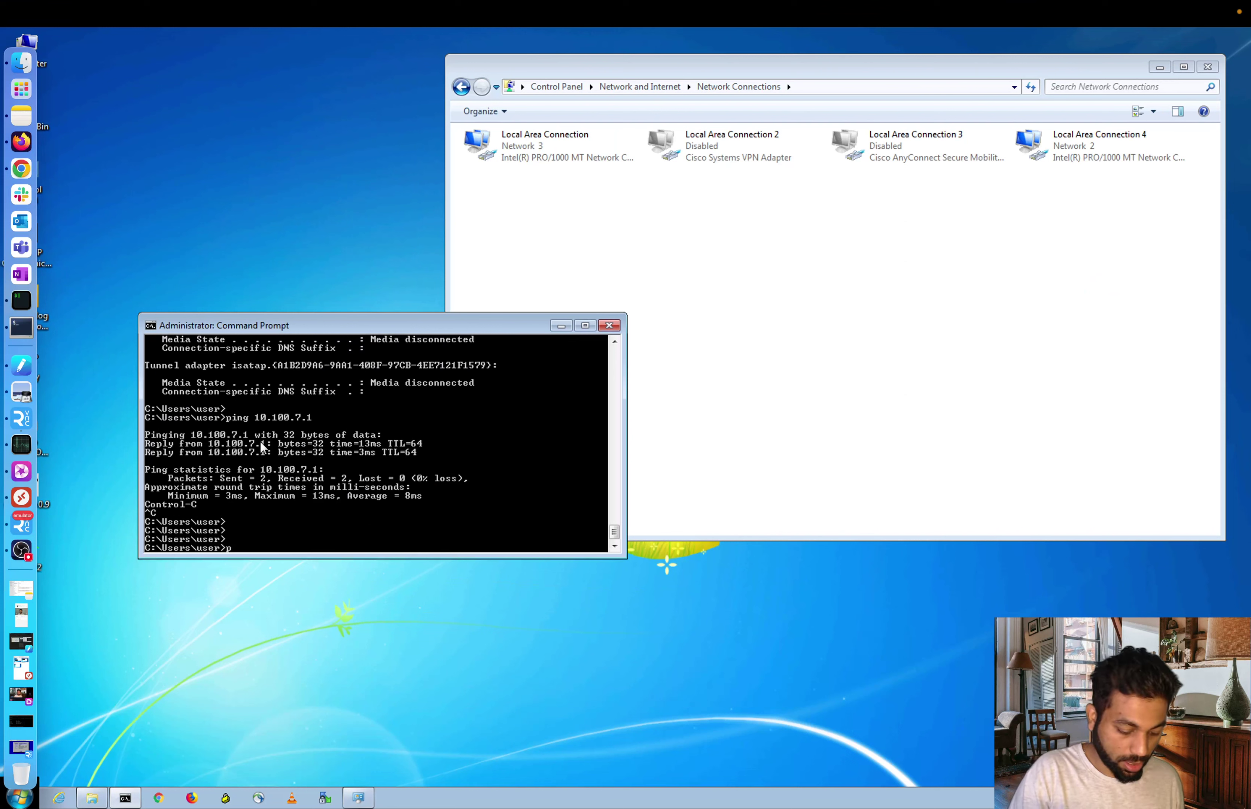
{"action": "type", "text": "ing 10.1.1."}
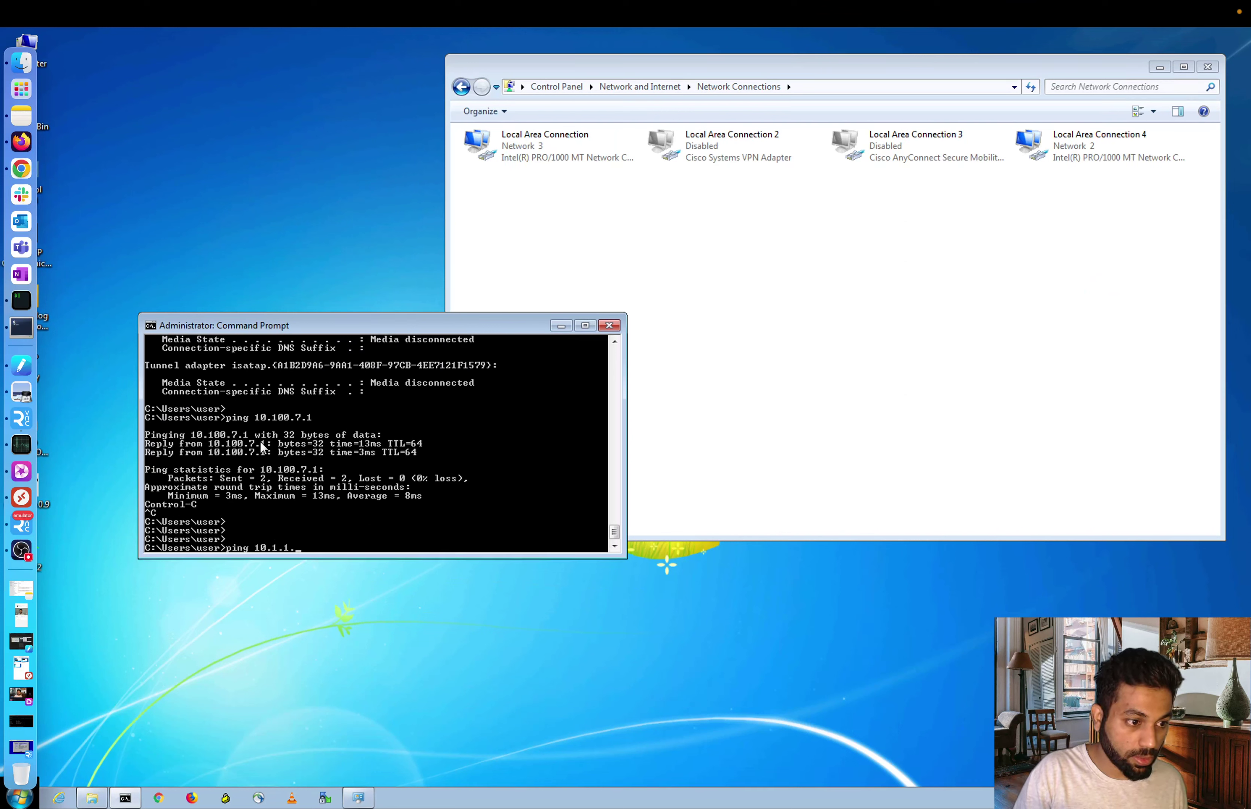
{"action": "type", "text": "10"}
{"action": "key", "text": "Return"}
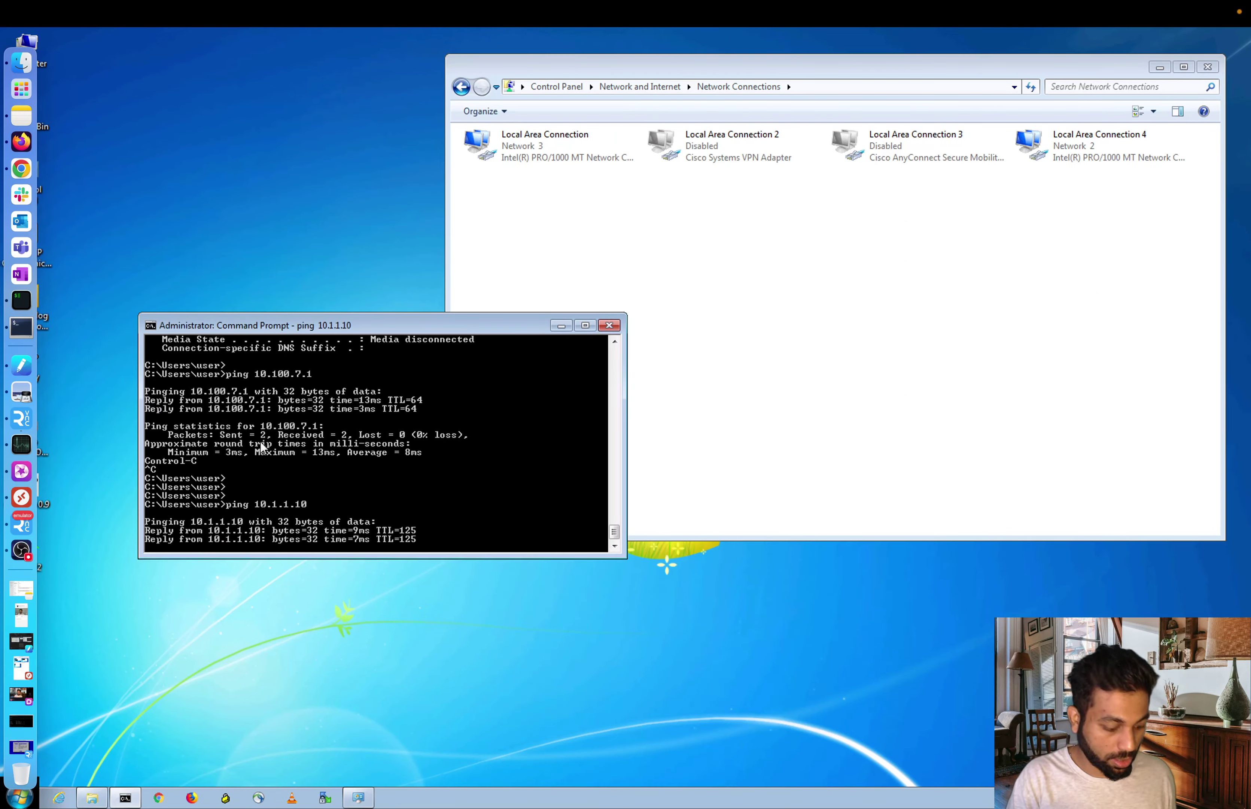
{"action": "key", "text": "ctrl+c"}
{"action": "key", "text": "ctrl+Up"}
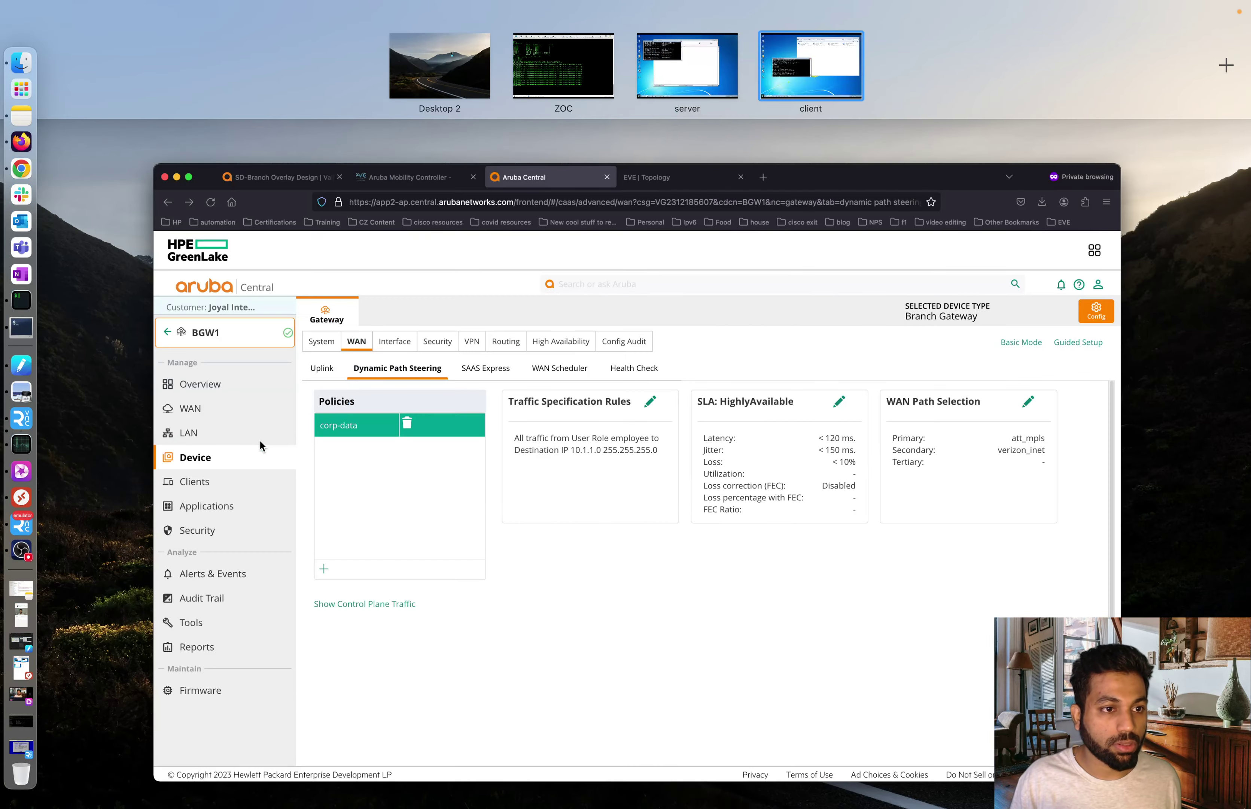
{"action": "left_click", "coordinate": [840, 80]}
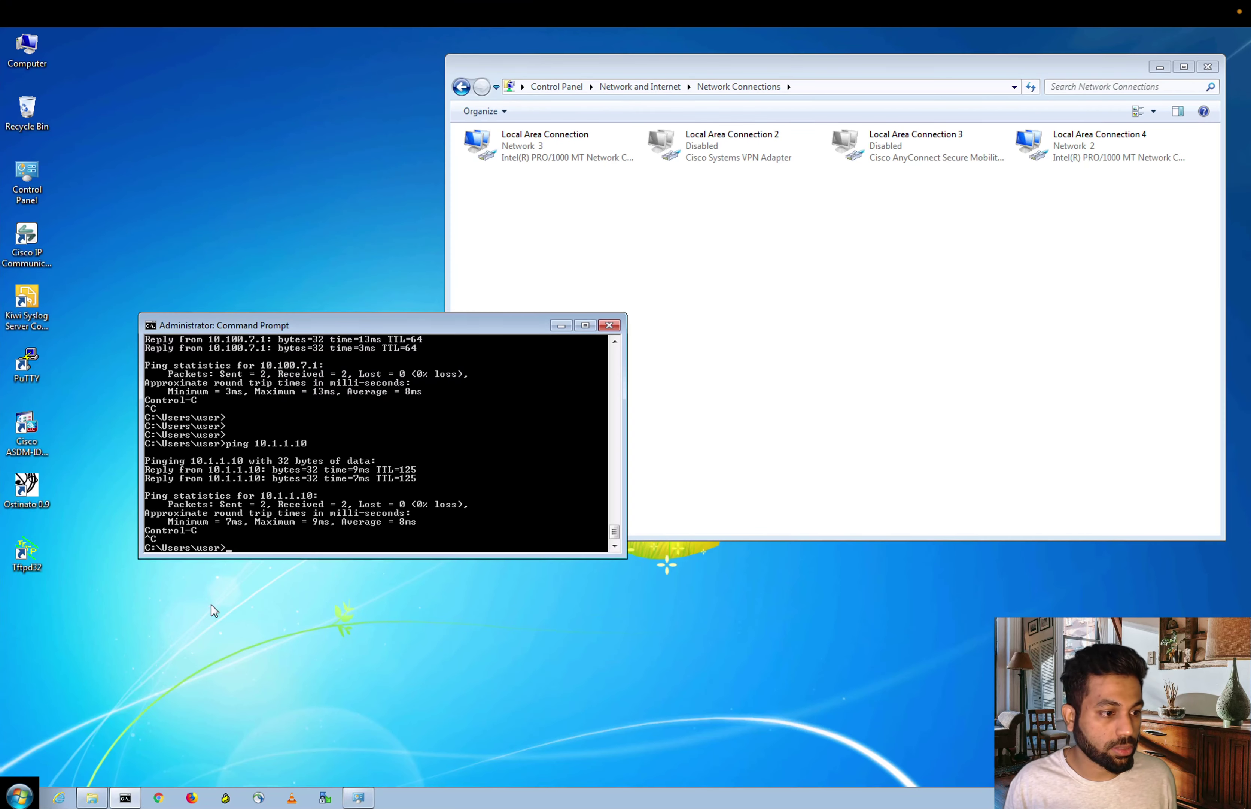
Step: Launch Tftpd32 in client mode with host 10.1.1.10 and port 69
{"action": "double_click", "coordinate": [24, 556]}
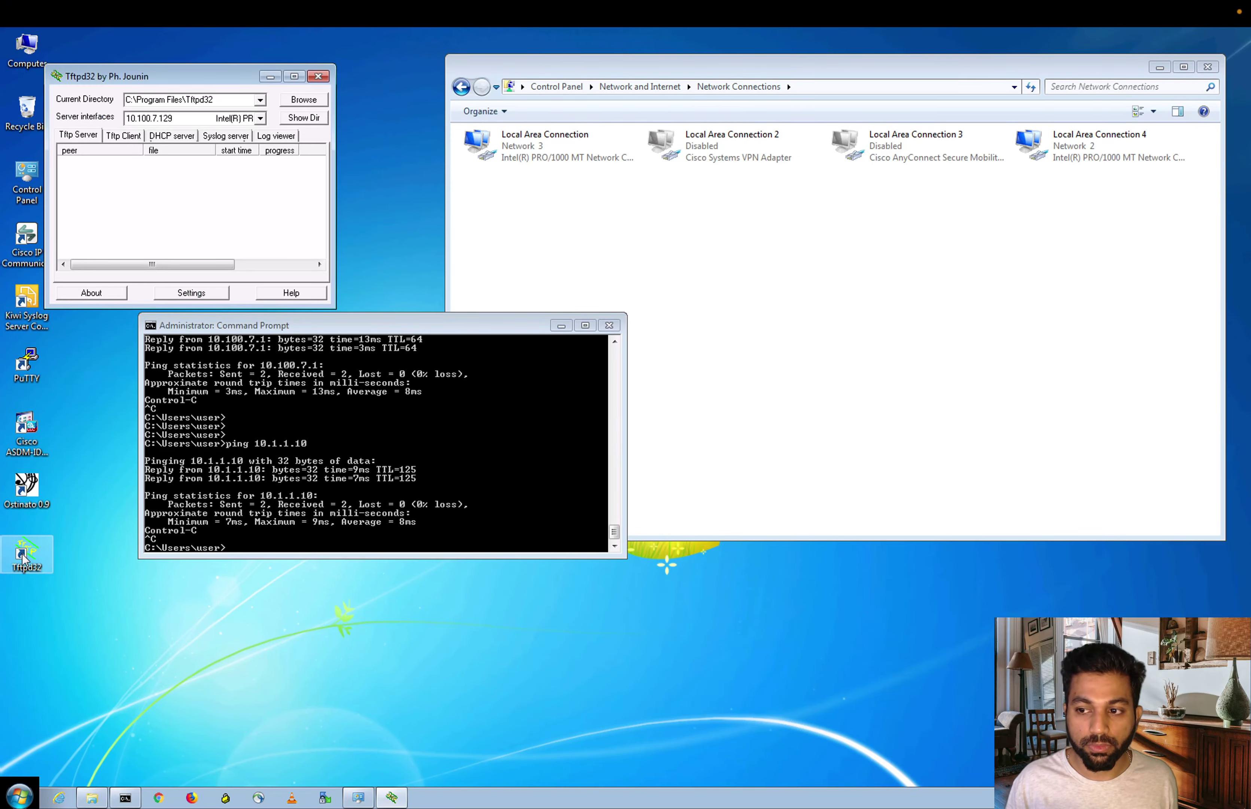
{"action": "left_click", "coordinate": [120, 137]}
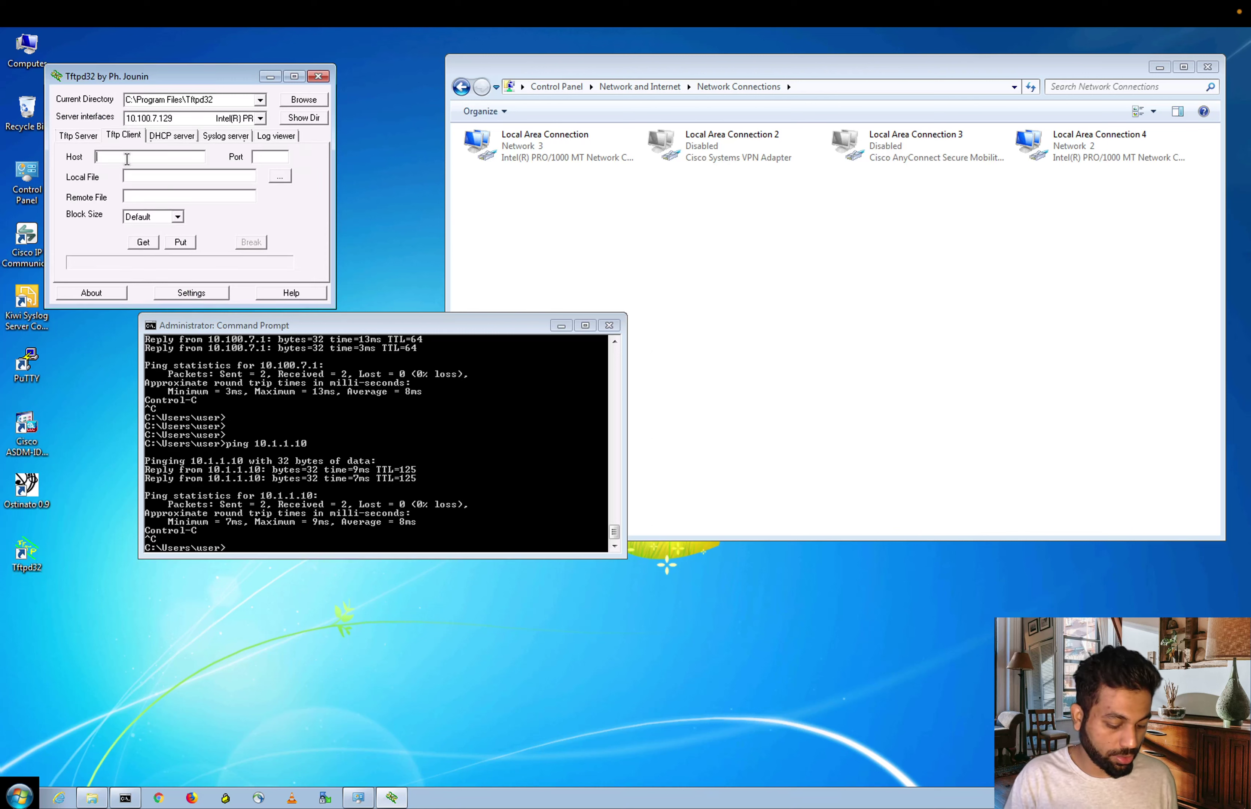
{"action": "type", "text": "10.1."}
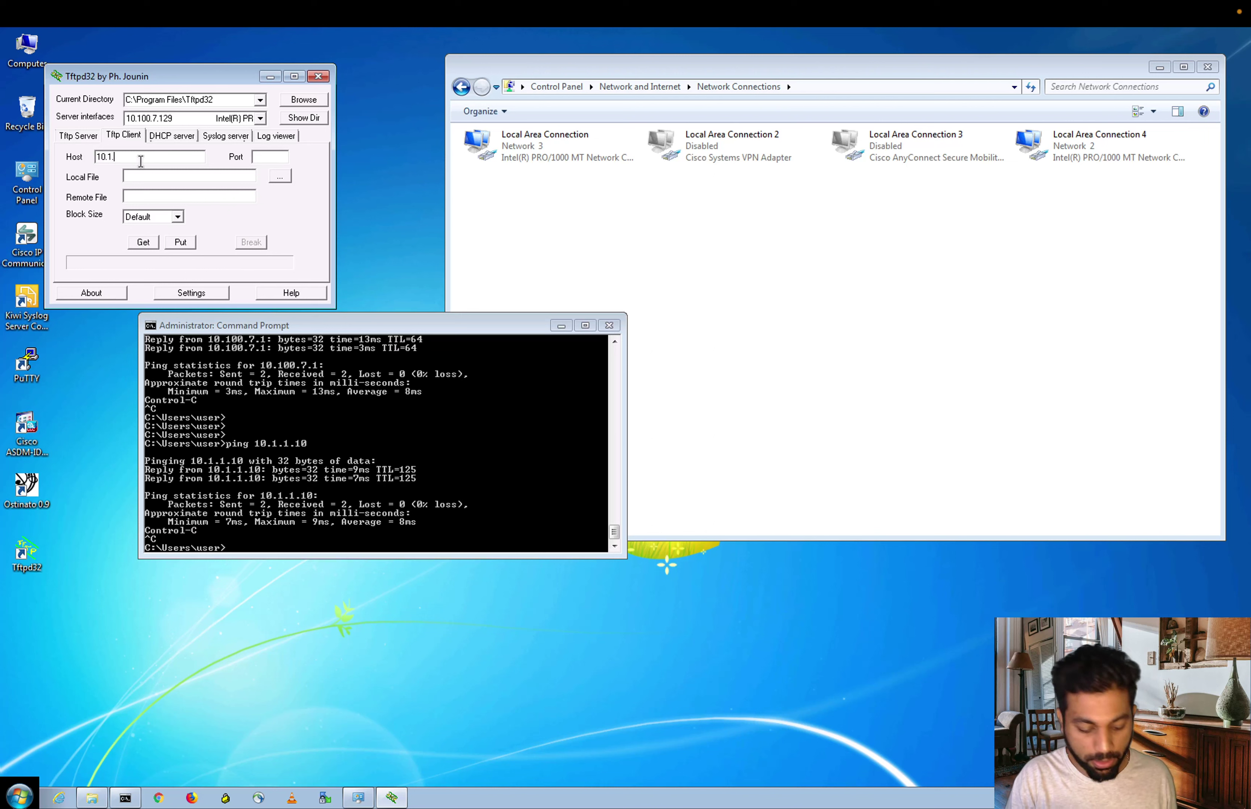
{"action": "type", "text": ".1"}
{"action": "key", "text": "BackSpace"}
{"action": "key", "text": "BackSpace"}
{"action": "type", "text": "1"}
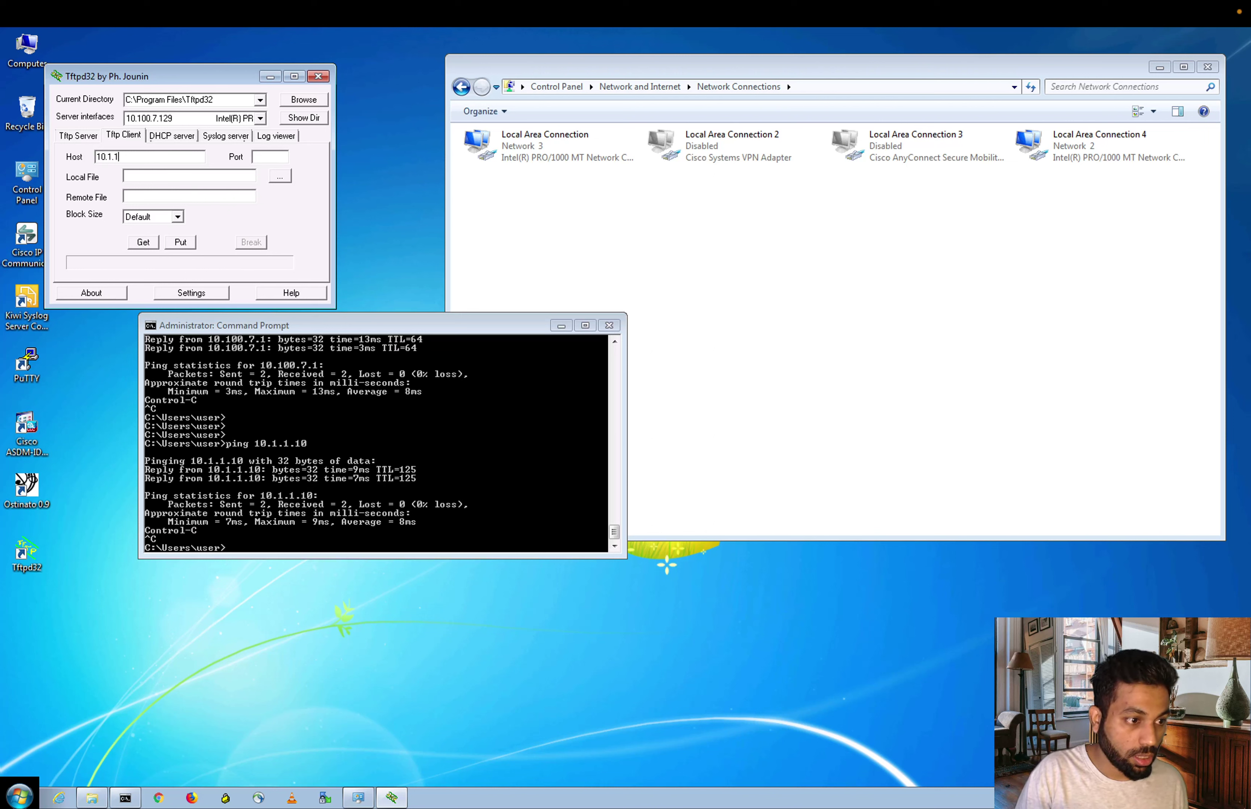
{"action": "type", "text": ".10"}
{"action": "left_click", "coordinate": [271, 157]}
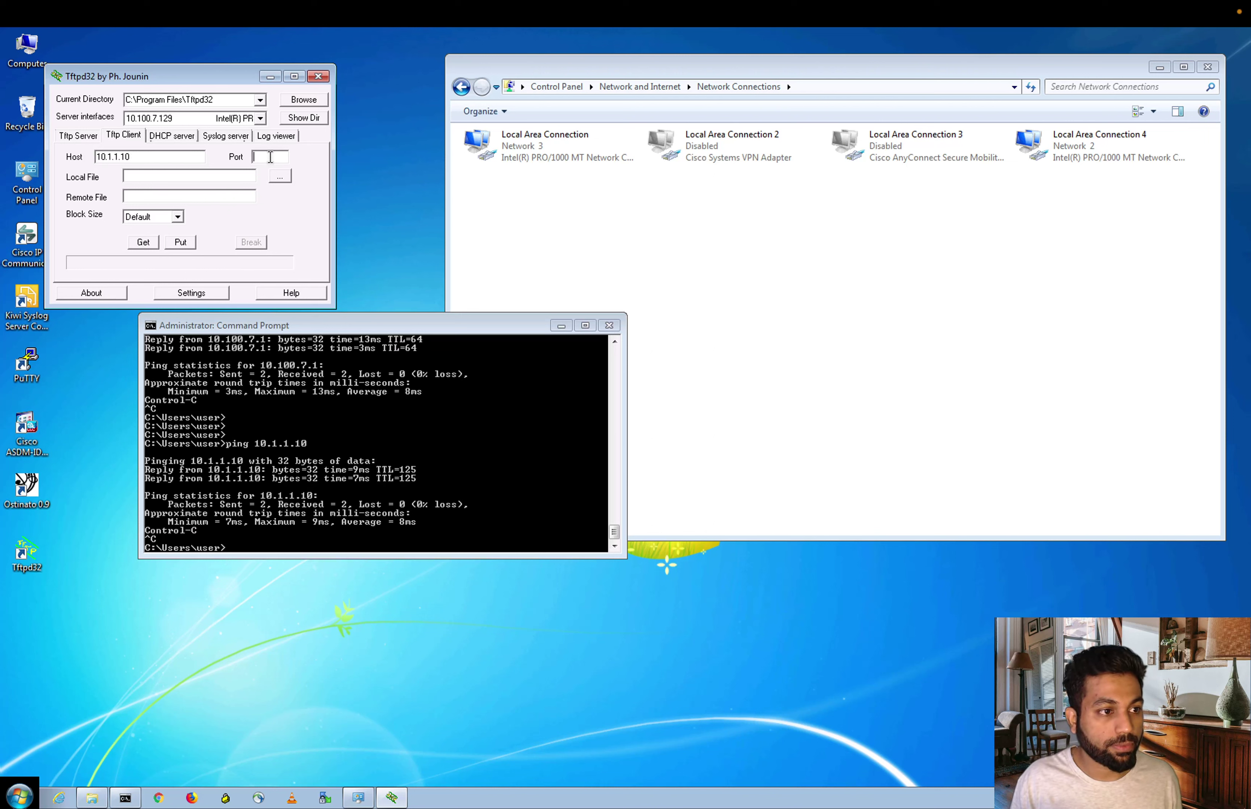
{"action": "type", "text": "69"}
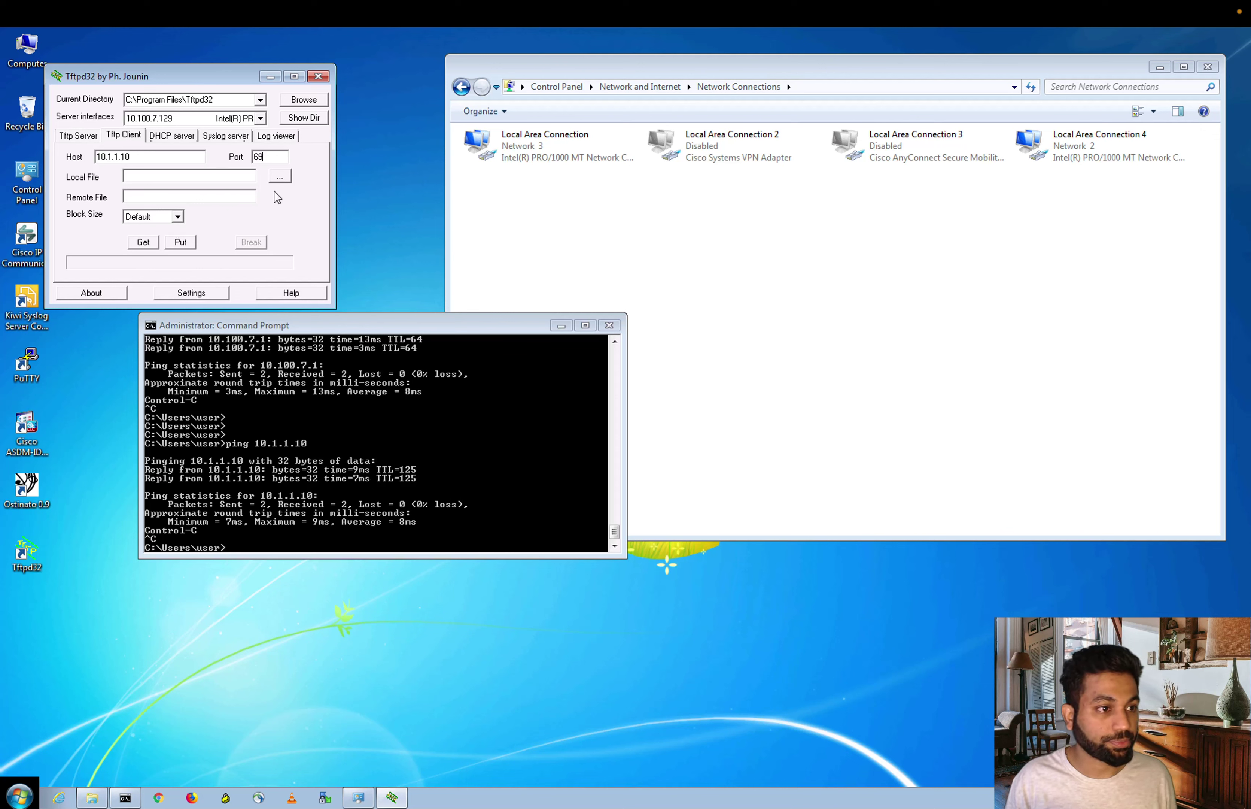
Step: Upload Downloads.zip to the TFTP server and watch the transfer on the server's desktop
{"action": "left_click", "coordinate": [278, 176]}
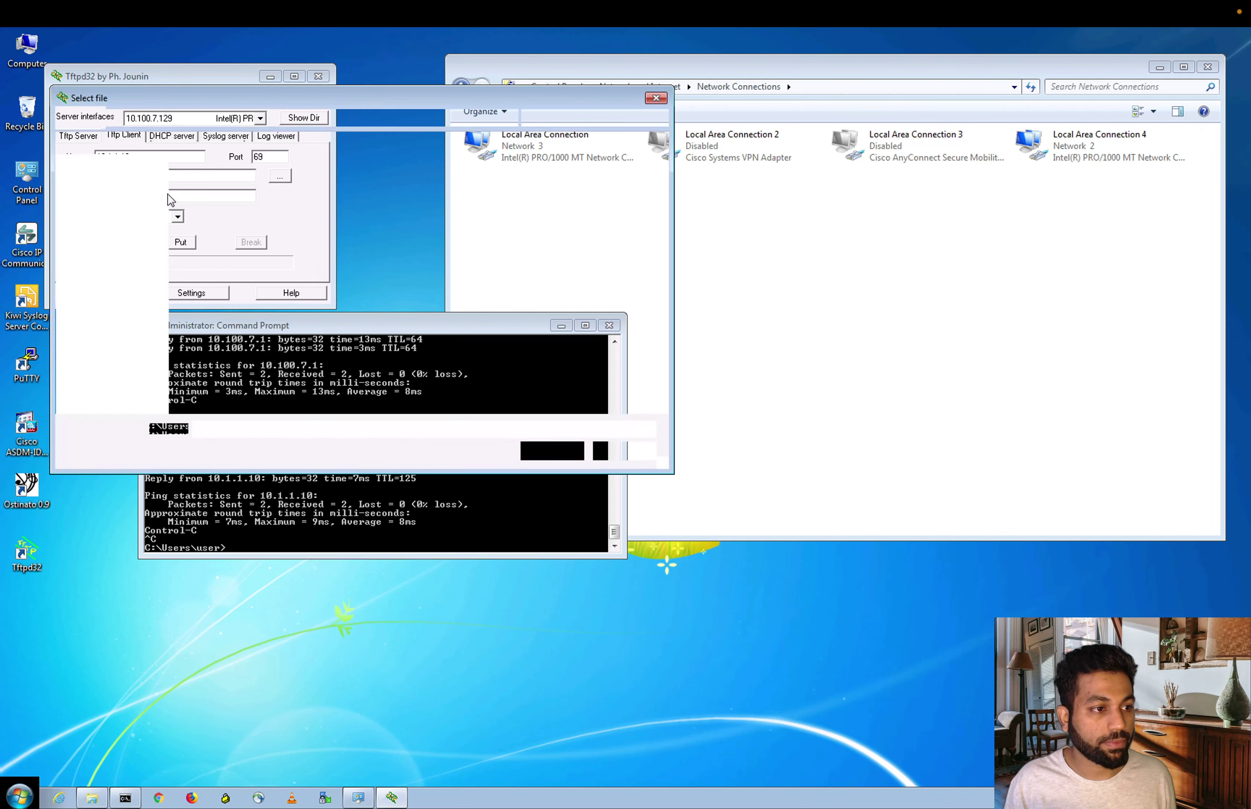
{"action": "left_click", "coordinate": [215, 214]}
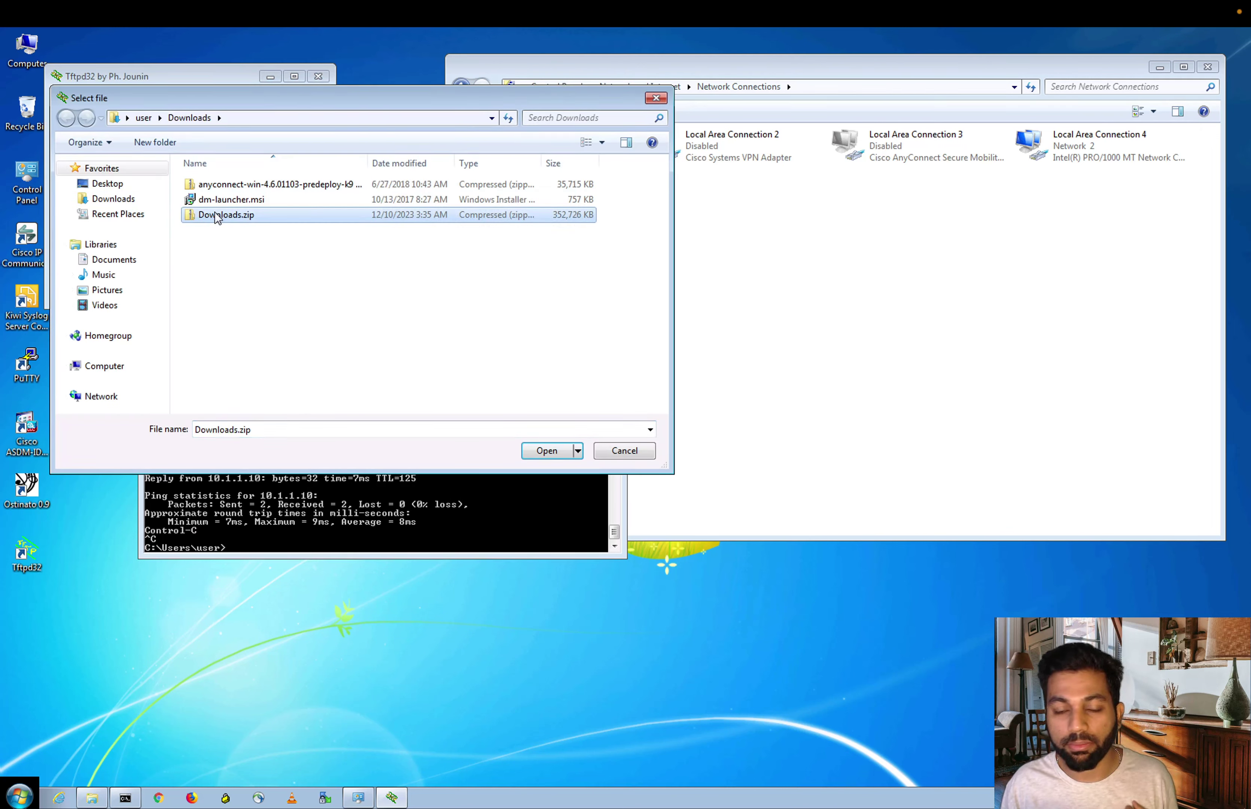
{"action": "left_click", "coordinate": [546, 451]}
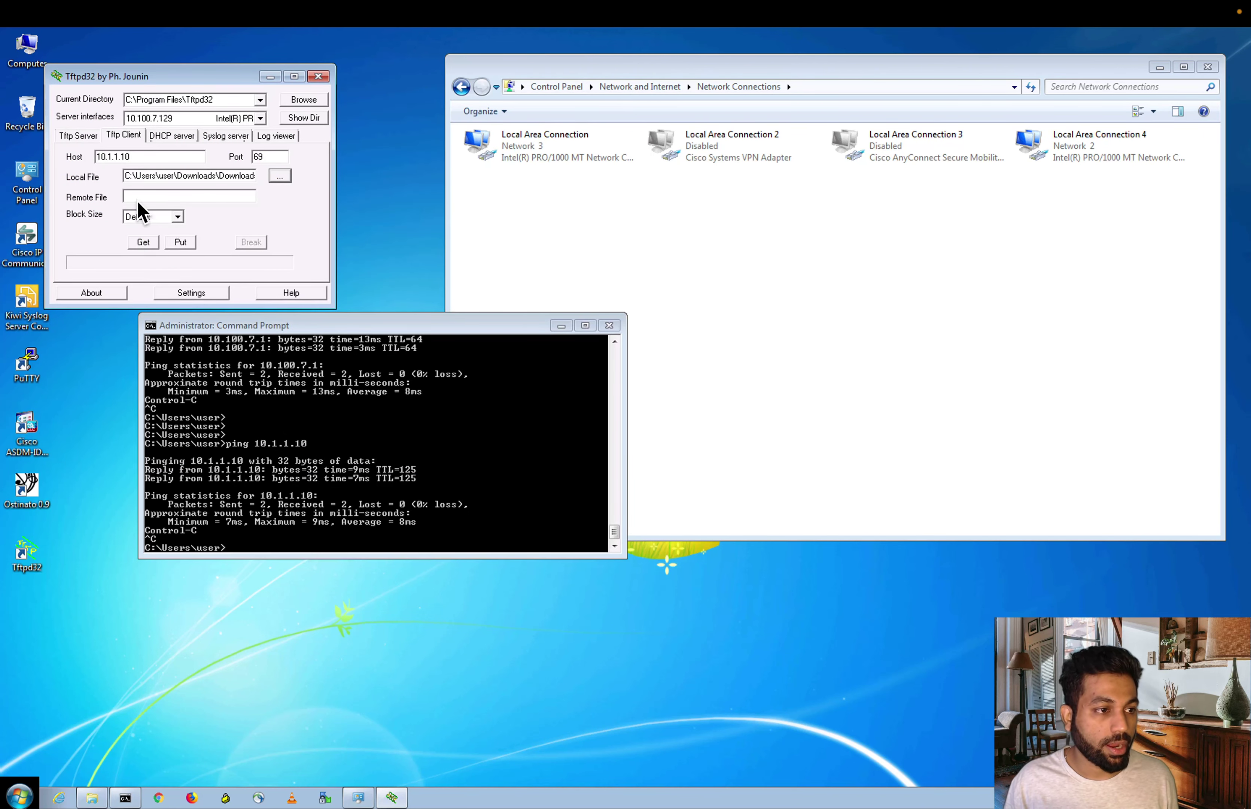
{"action": "left_click", "coordinate": [182, 243]}
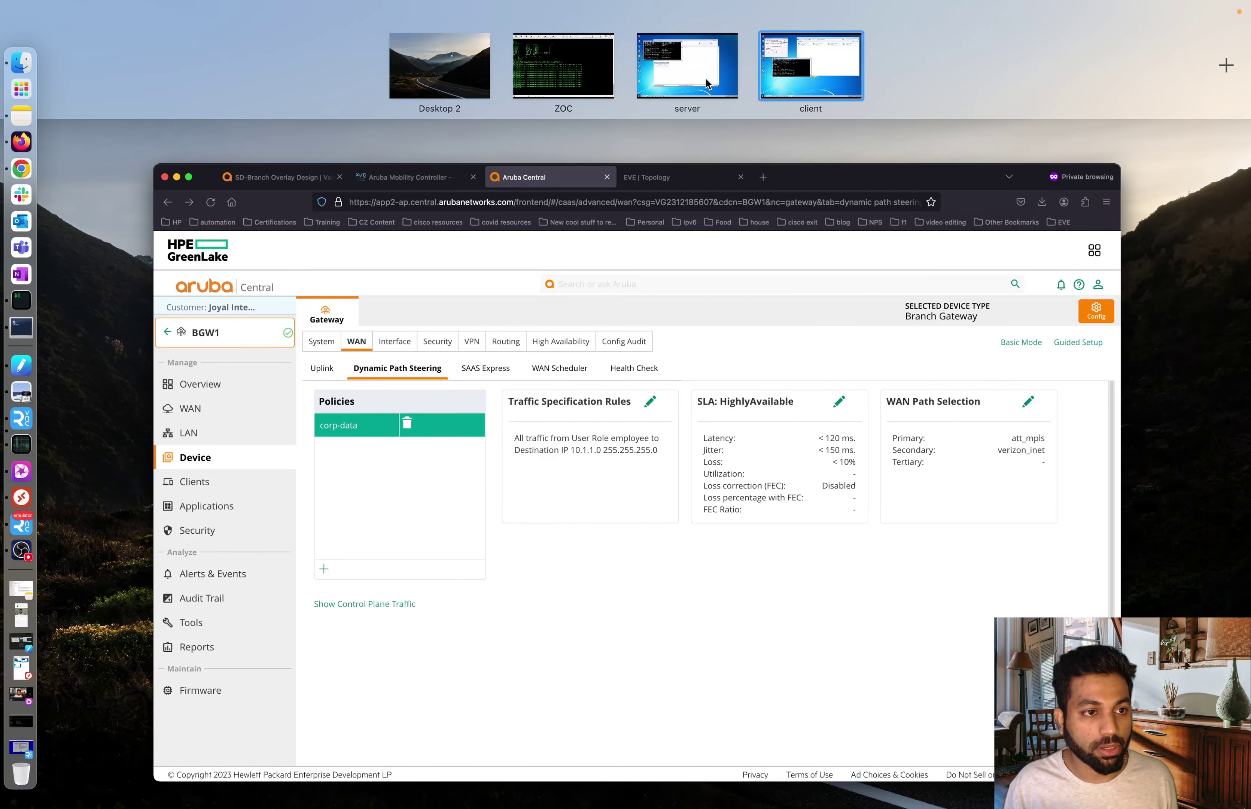
{"action": "left_click", "coordinate": [706, 83]}
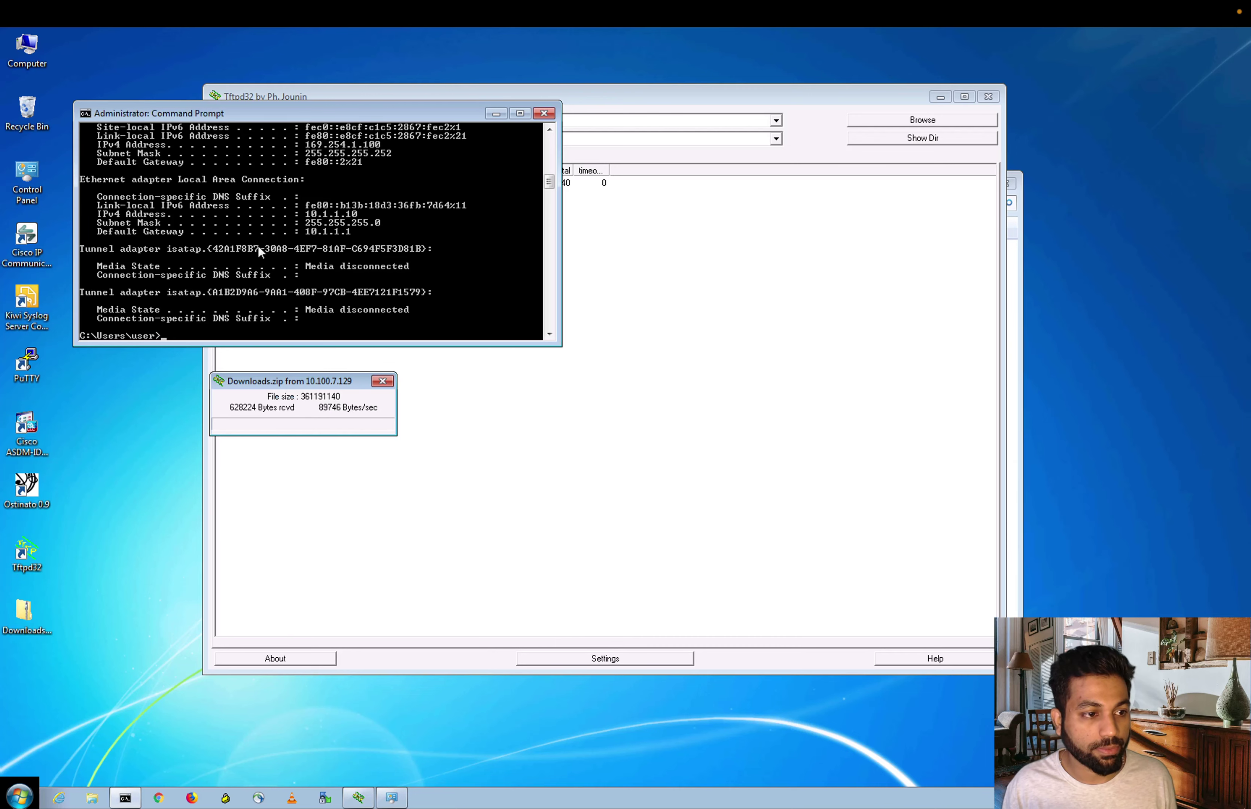
{"action": "left_click_drag", "start_coordinate": [483, 120], "coordinate": [1094, 199]}
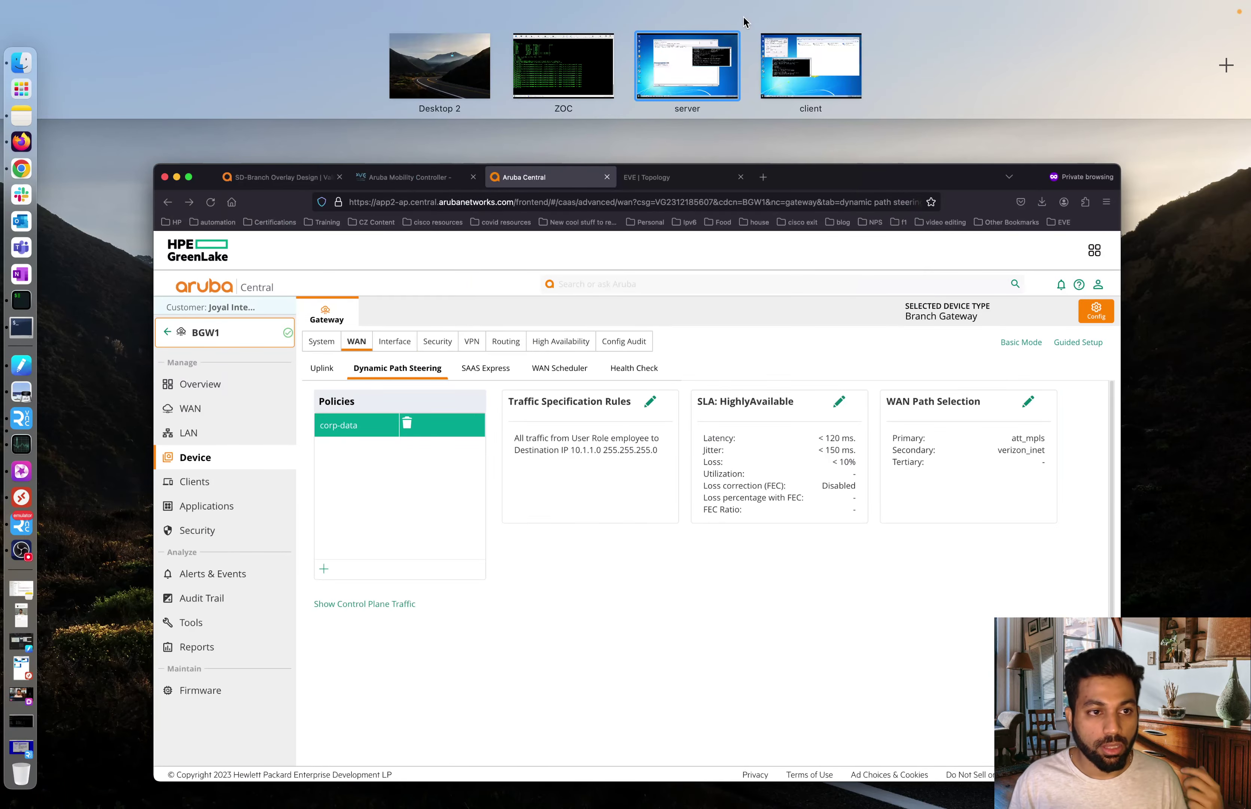
Step: SSH into BGW1 in ZOC, run show user and highlight the employee role
{"action": "left_click", "coordinate": [701, 237]}
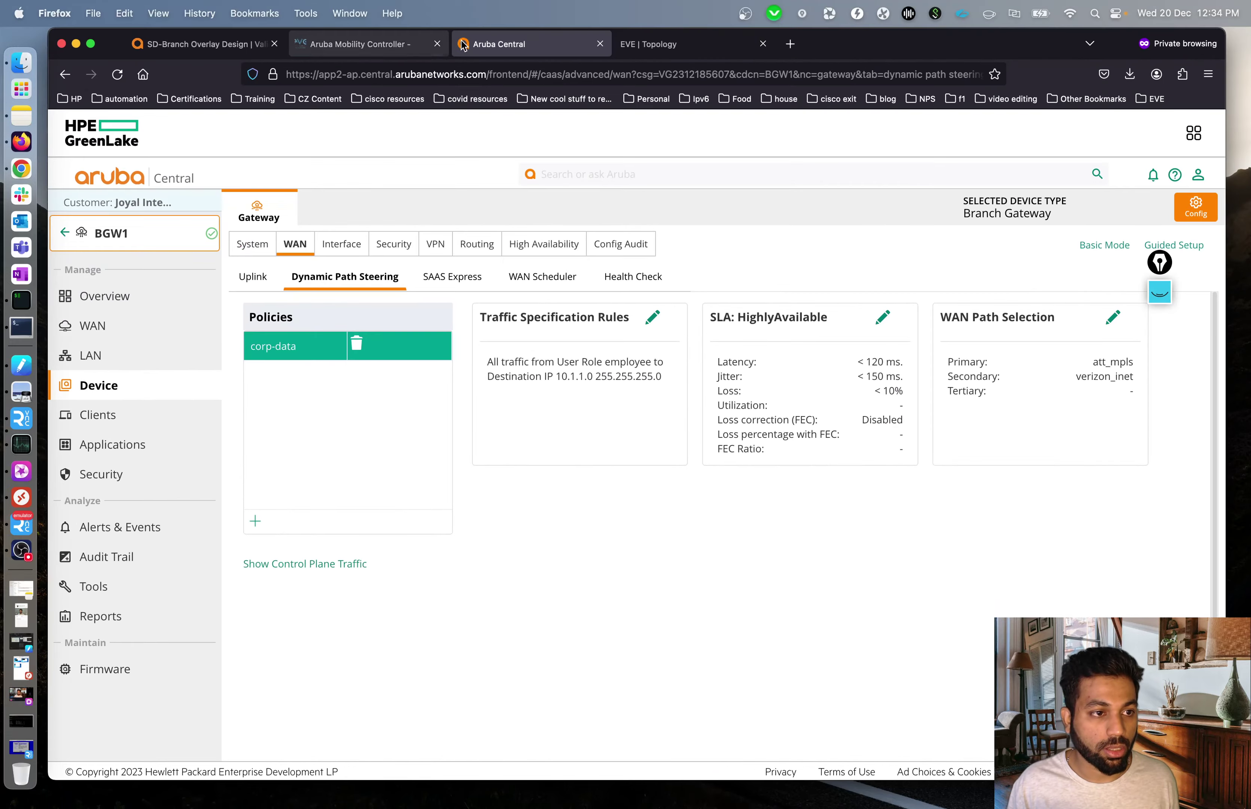
{"action": "left_click", "coordinate": [20, 328]}
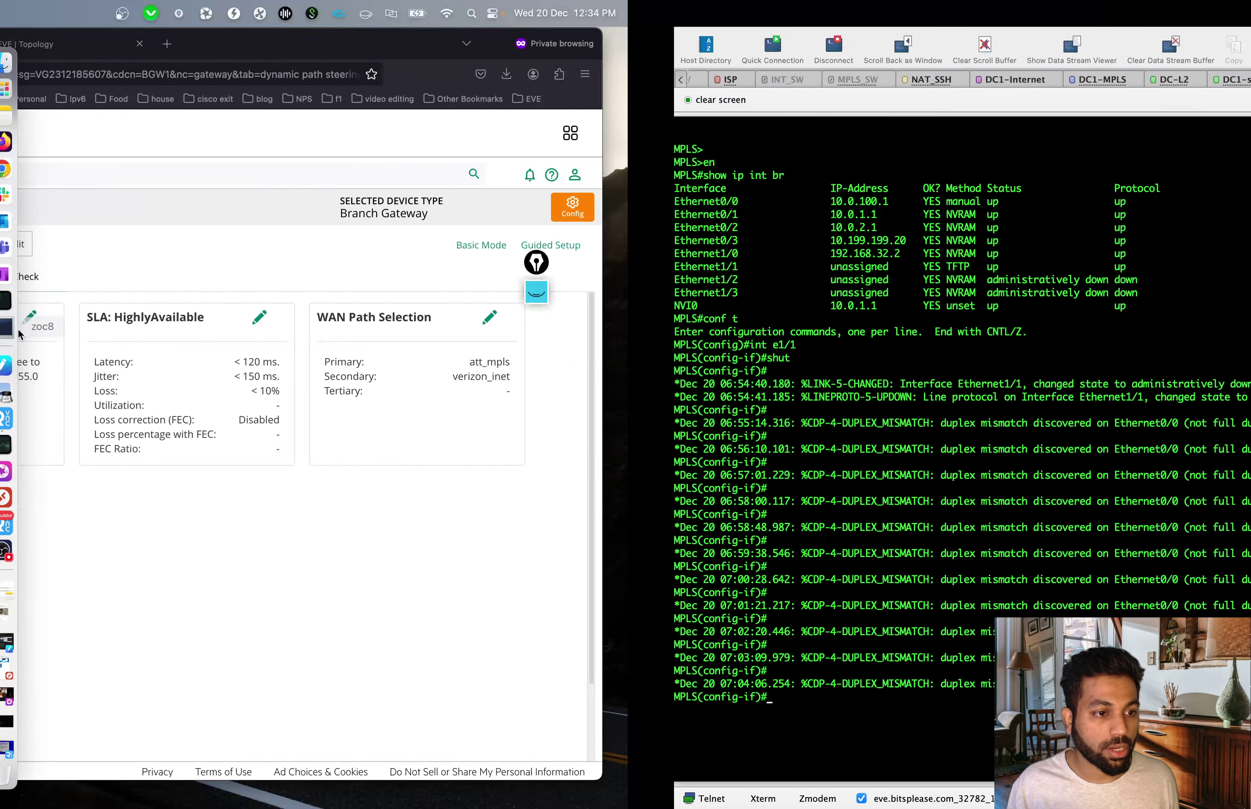
{"action": "left_click", "coordinate": [977, 79]}
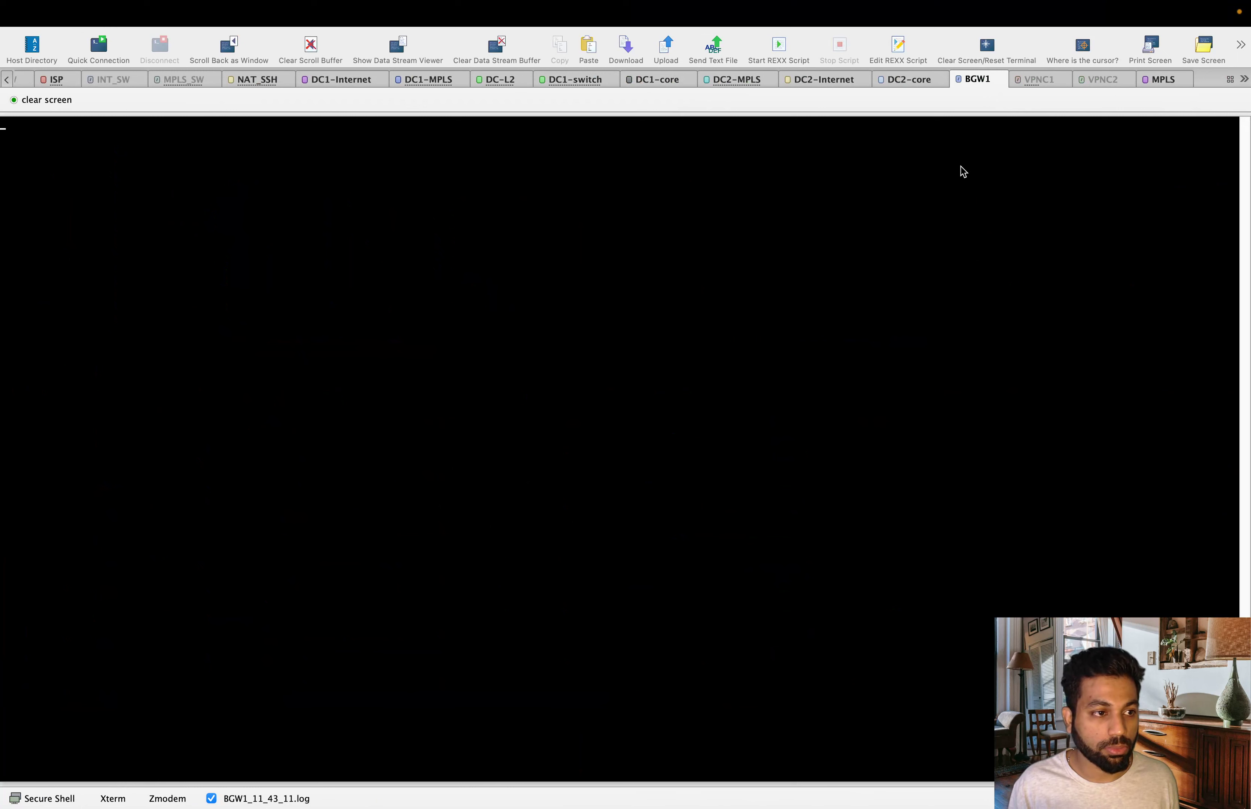
{"action": "key", "text": "Return"}
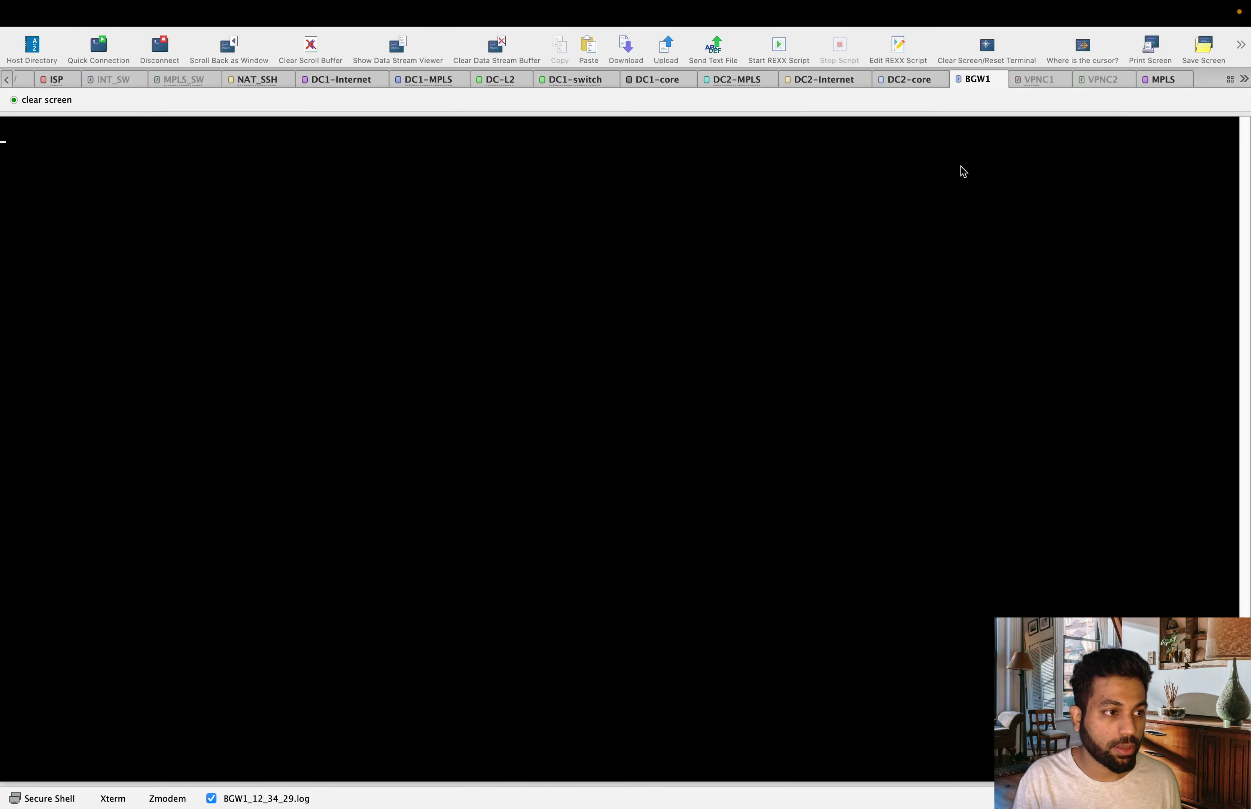
{"action": "key", "text": "Return"}
{"action": "key", "text": "Return"}
{"action": "type", "text": "s"}
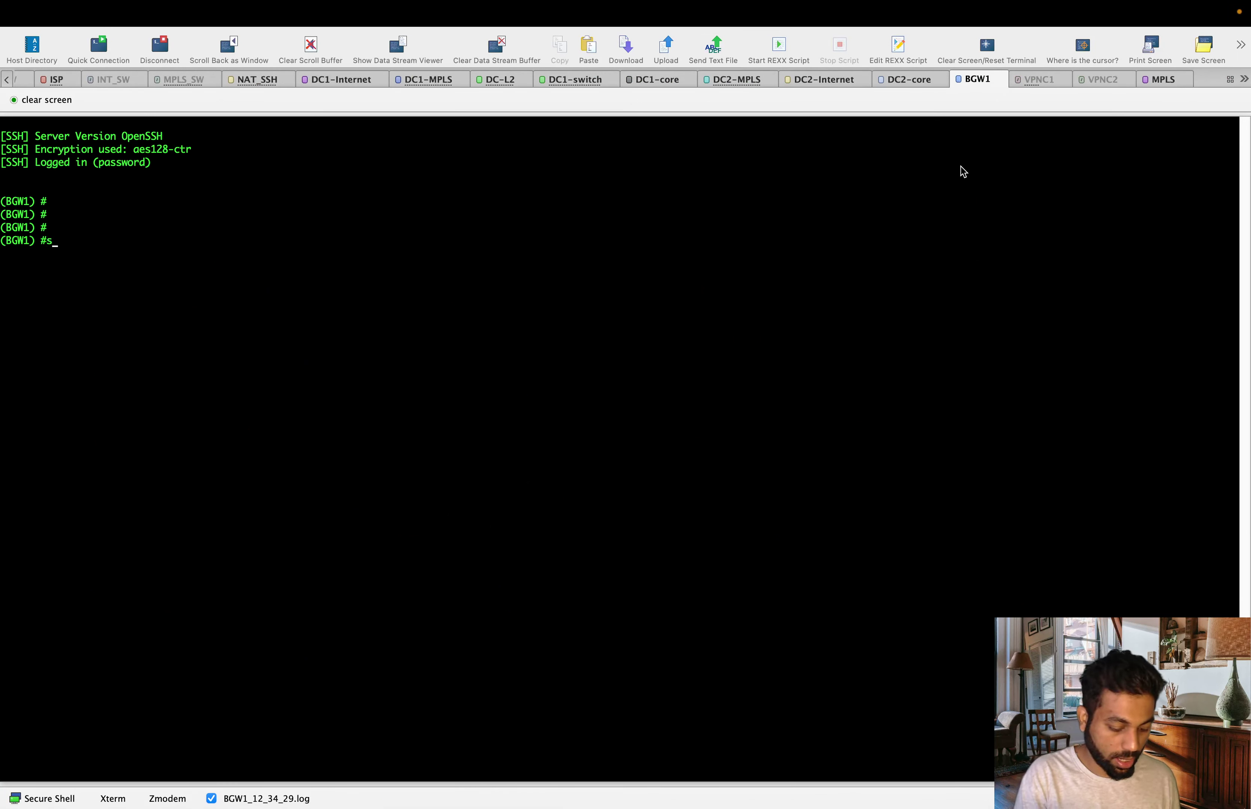
{"action": "type", "text": "how user"}
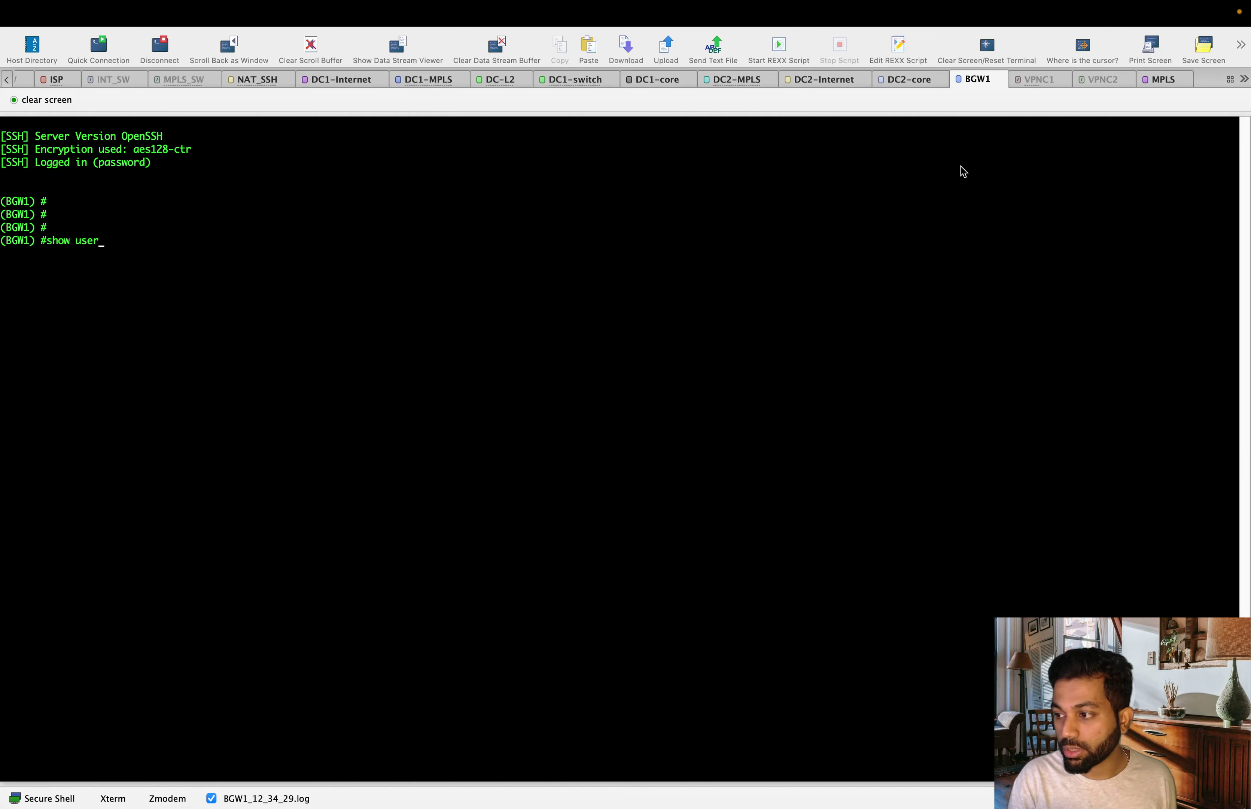
{"action": "key", "text": "question"}
{"action": "key", "text": "Return"}
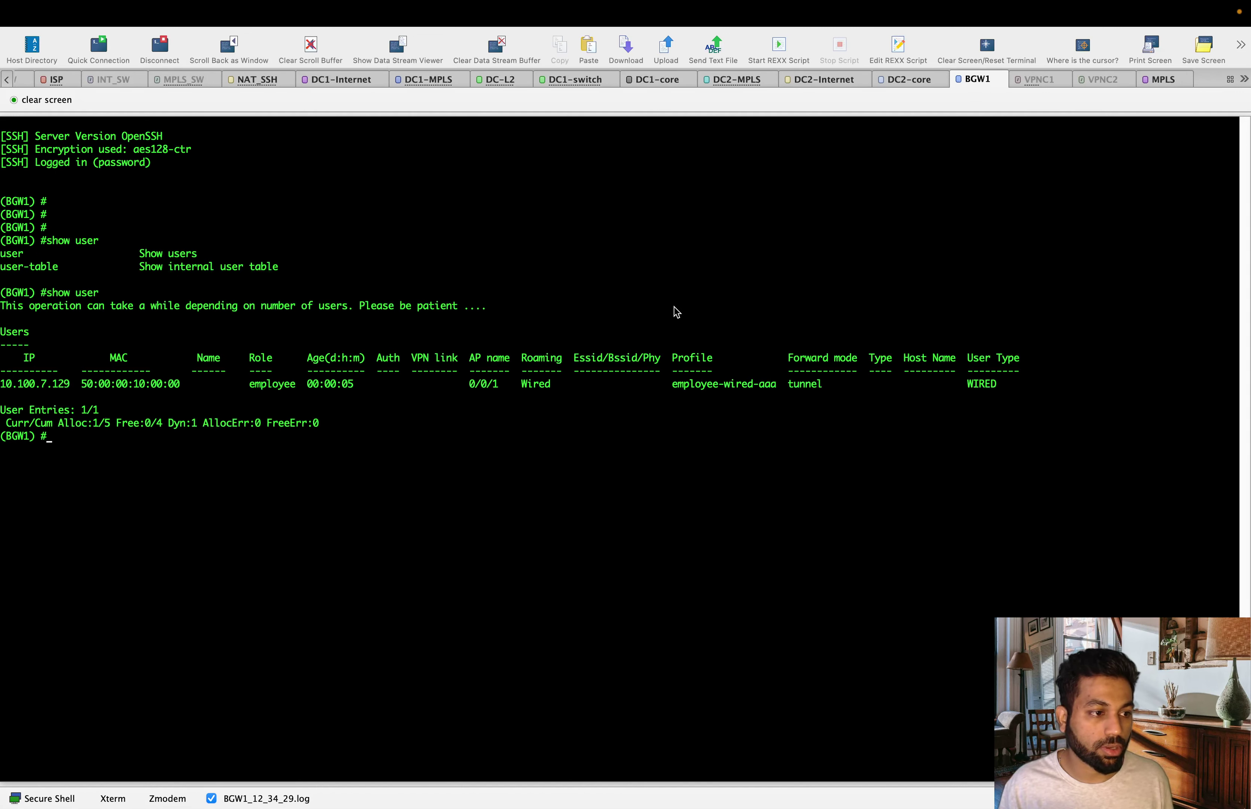
{"action": "left_click_drag", "start_coordinate": [295, 385], "coordinate": [245, 385]}
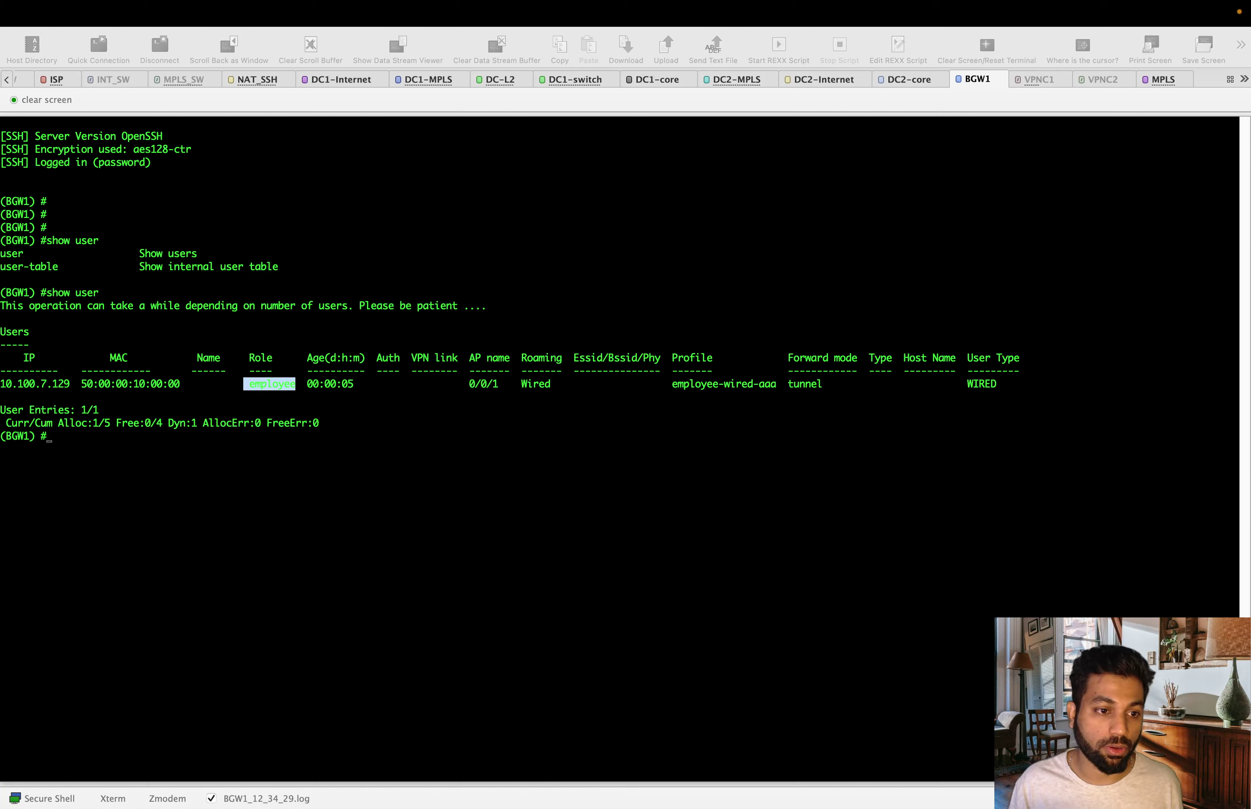
{"action": "left_click", "coordinate": [673, 512]}
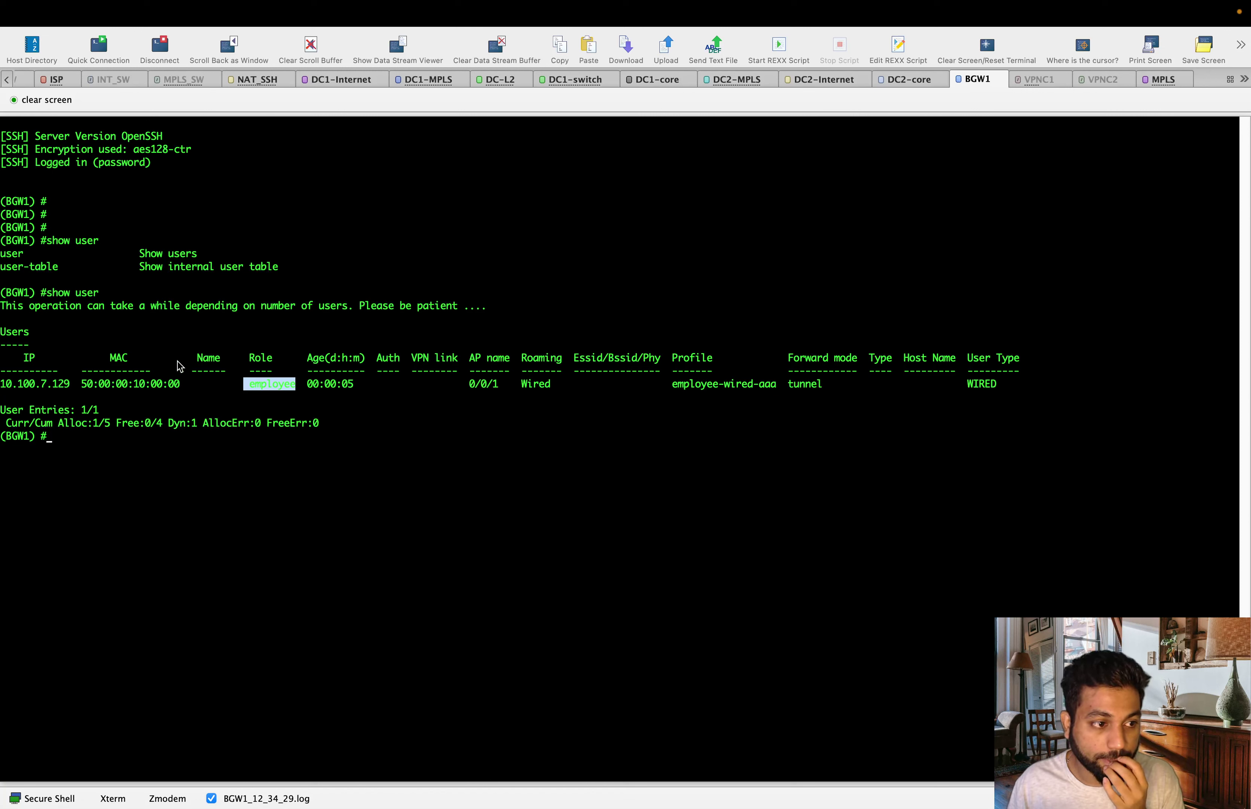
{"action": "left_click", "coordinate": [441, 502]}
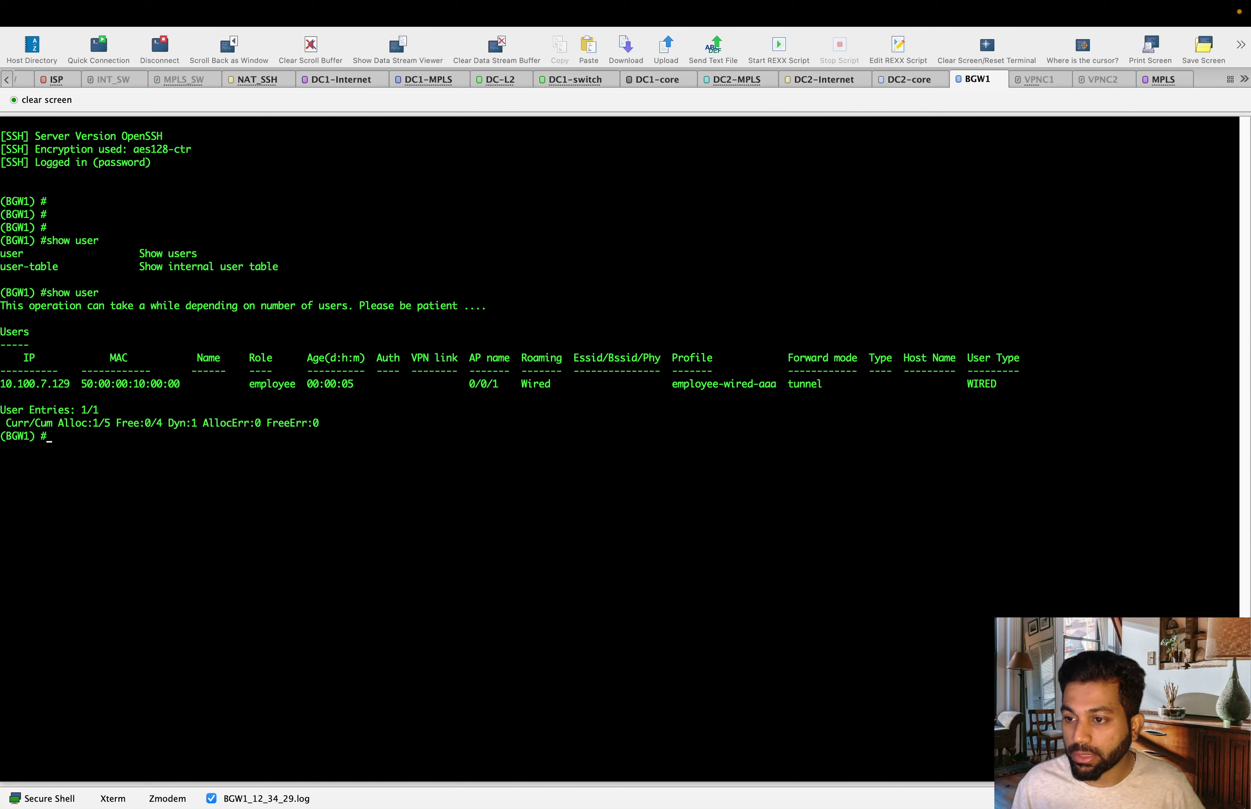
Step: Run show wan threshold-stats on BGW1 and page through the statistics
{"action": "type", "text": "show w"}
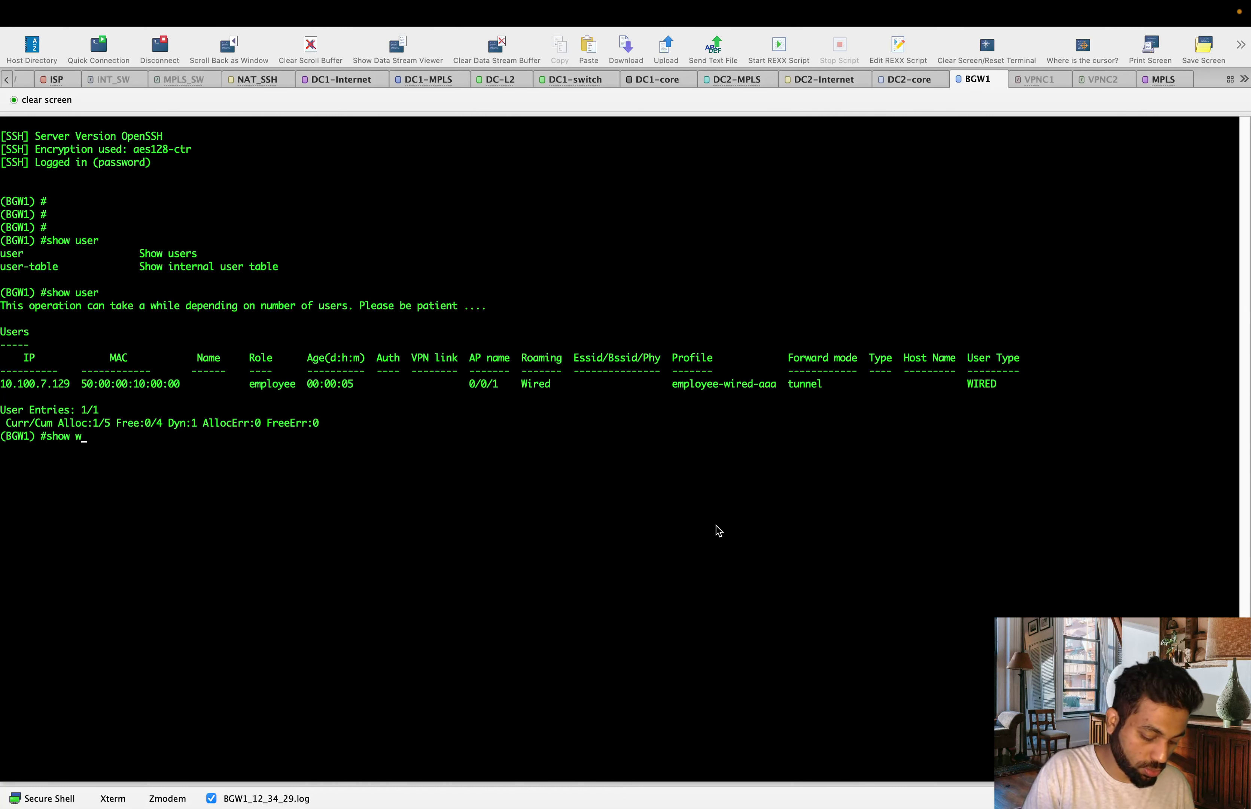
{"action": "type", "text": "an threshold-stats"}
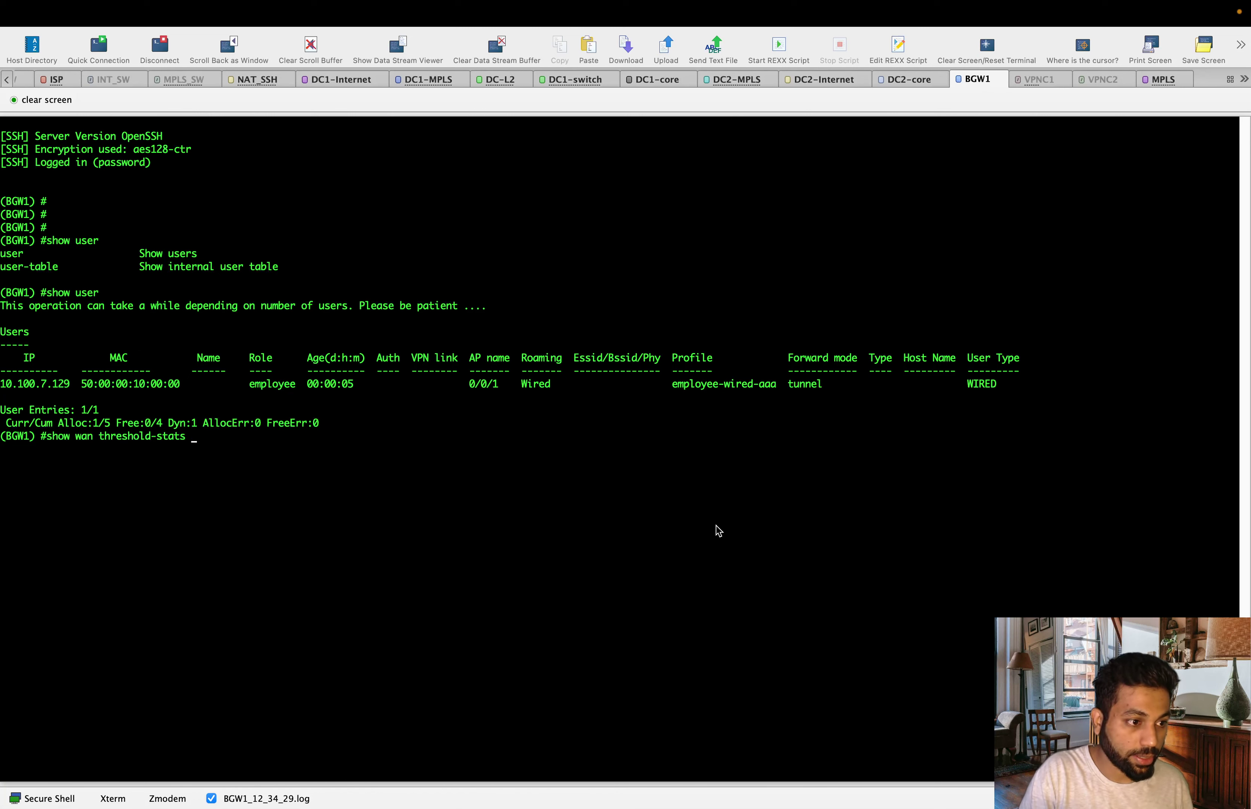
{"action": "key", "text": "Return"}
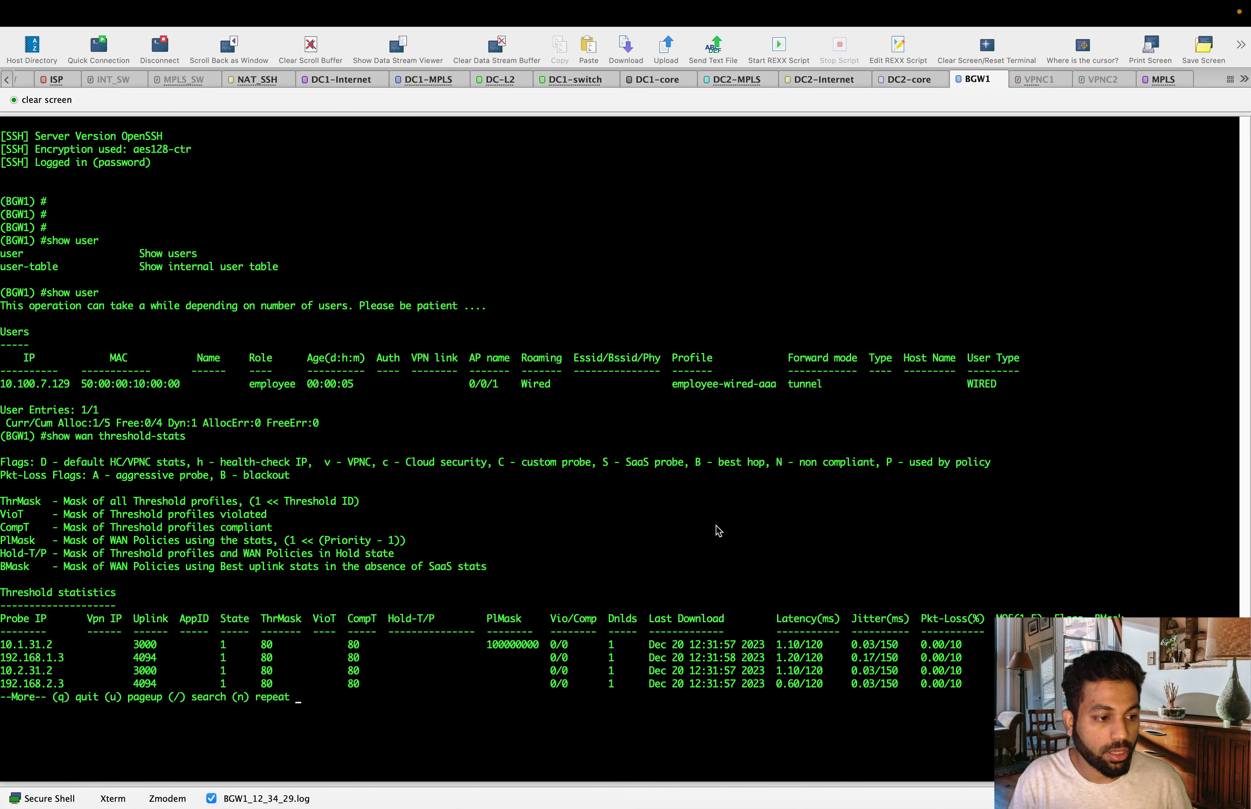
{"action": "key", "text": "space"}
{"action": "key", "text": "Return"}
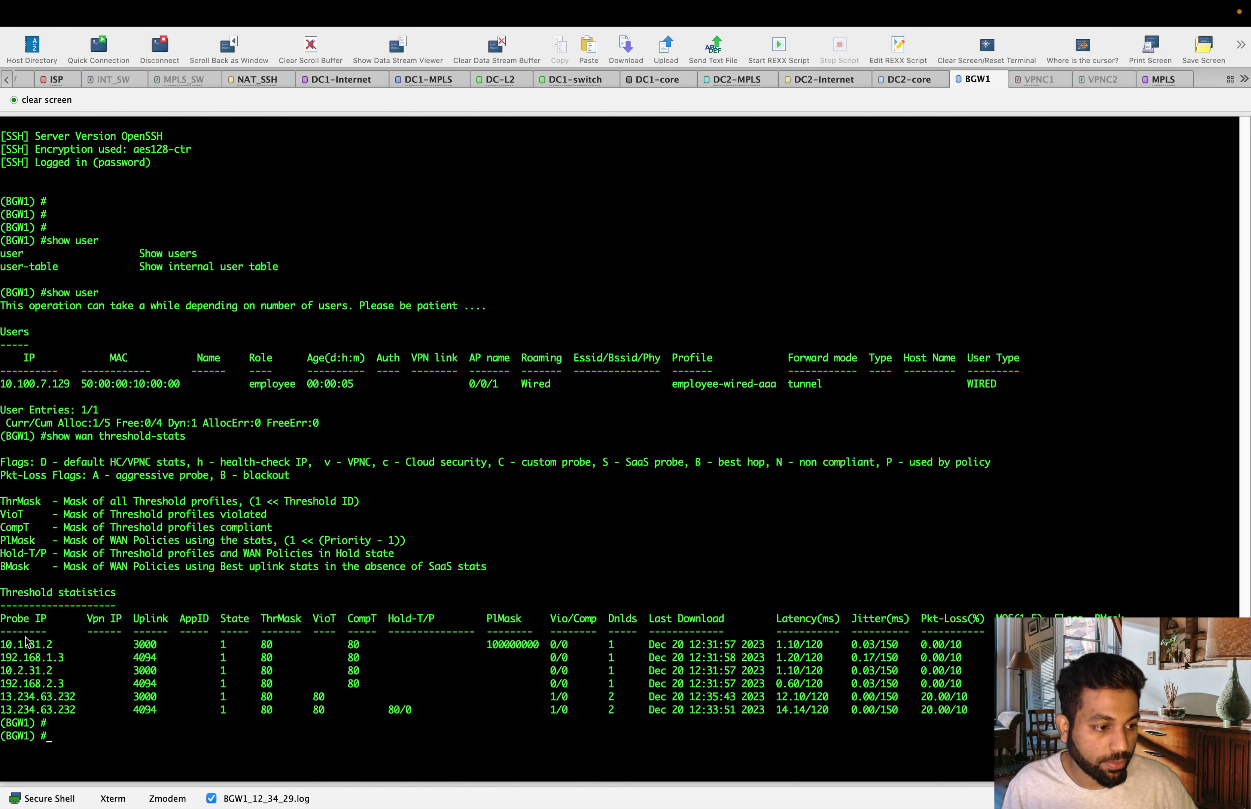
{"action": "left_click_drag", "start_coordinate": [3, 646], "coordinate": [988, 649]}
{"action": "left_click", "coordinate": [988, 649]}
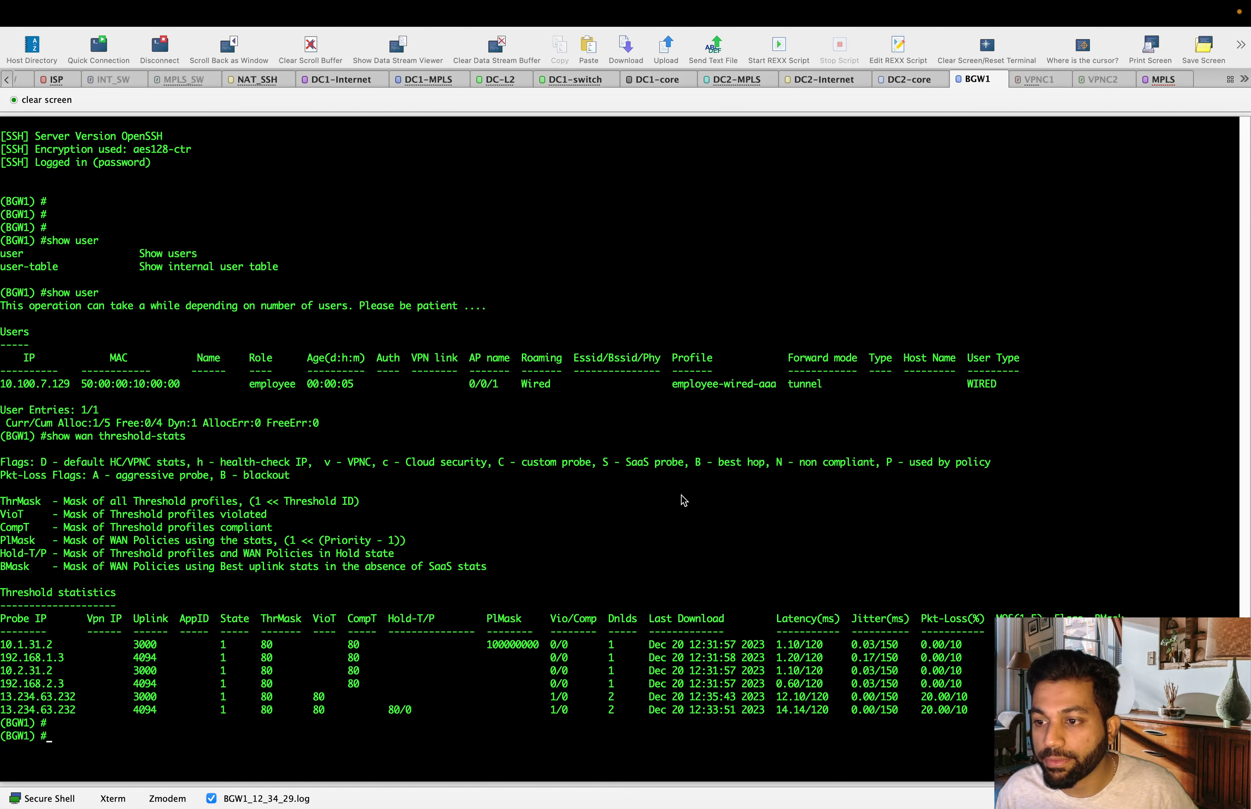
{"action": "key", "text": "Return"}
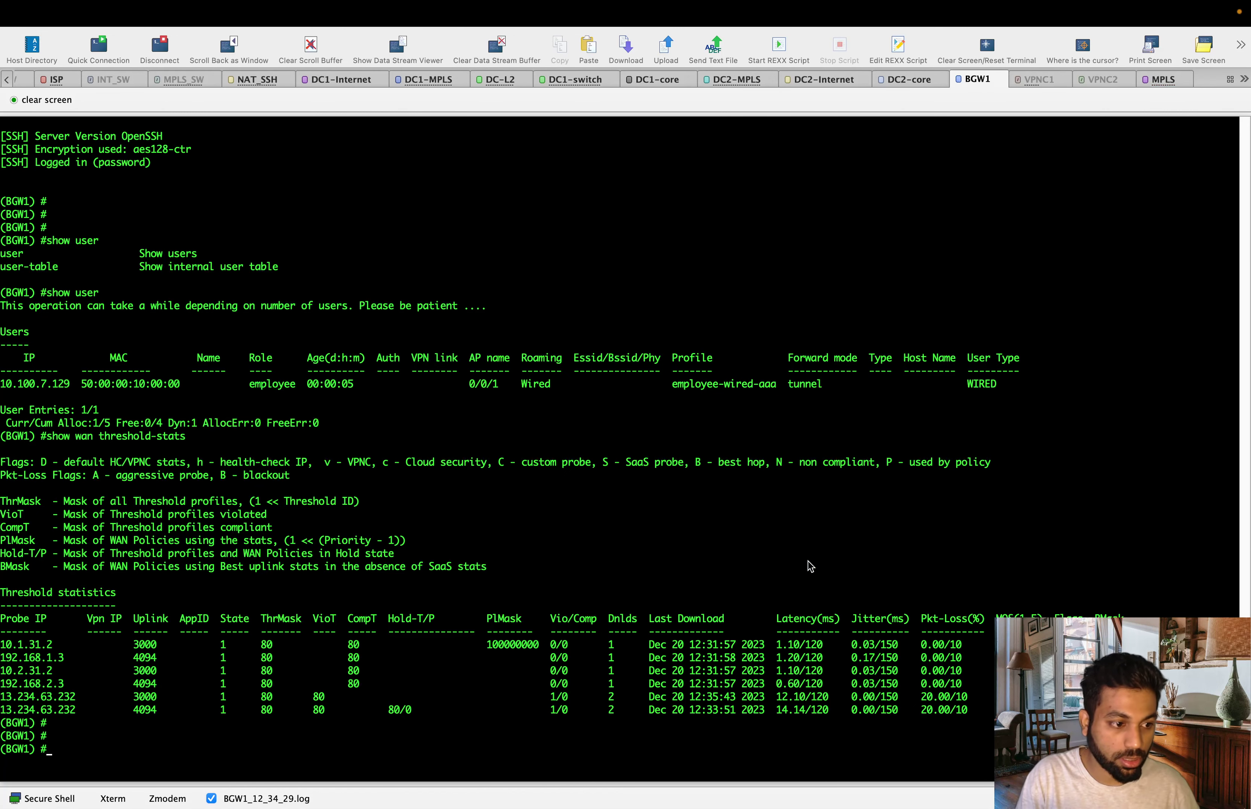
{"action": "key", "text": "Return"}
{"action": "key", "text": "Return"}
{"action": "key", "text": "Return"}
{"action": "key", "text": "Return"}
{"action": "key", "text": "Return"}
{"action": "key", "text": "Return"}
{"action": "key", "text": "Return"}
{"action": "key", "text": "Return"}
{"action": "key", "text": "Return"}
{"action": "key", "text": "Return"}
{"action": "key", "text": "Return"}
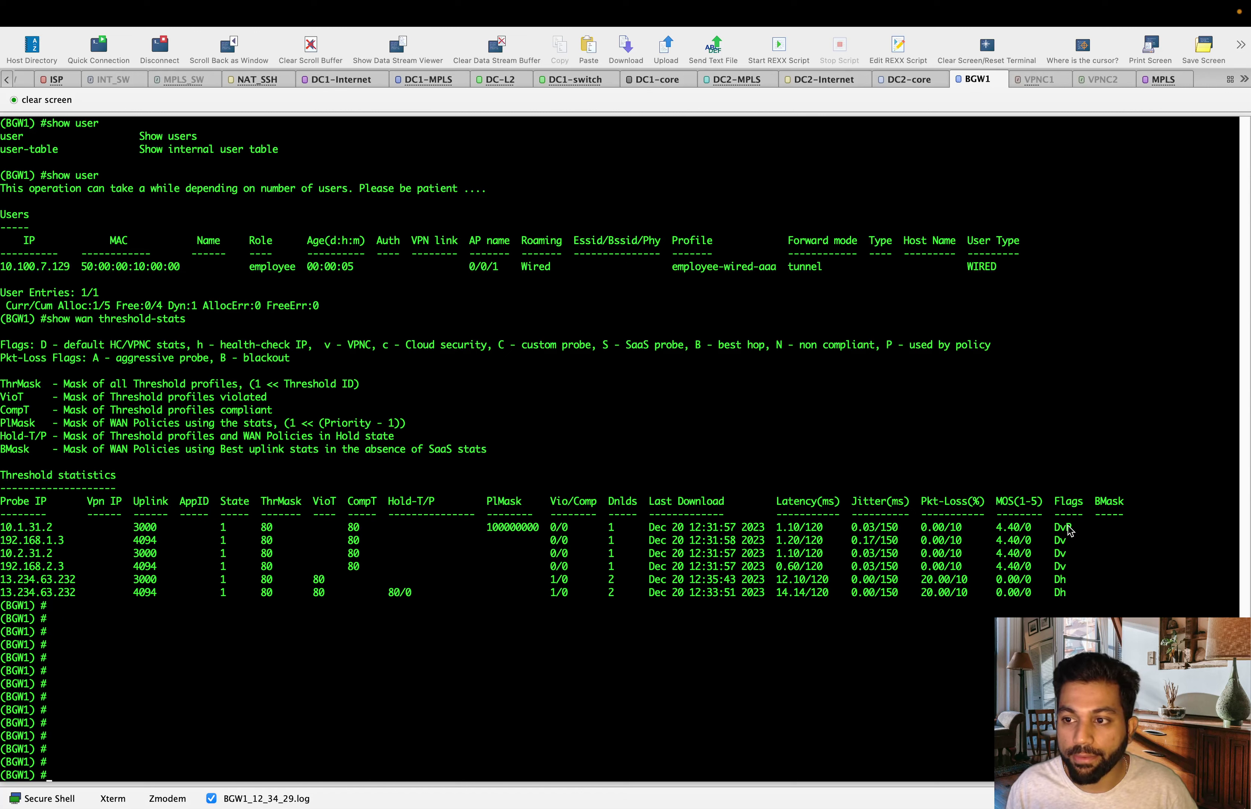
Step: Highlight the MOS score, flags and address of the 10.1.31.2 probe
{"action": "left_click_drag", "start_coordinate": [1068, 528], "coordinate": [10, 512]}
{"action": "left_click", "coordinate": [359, 593]}
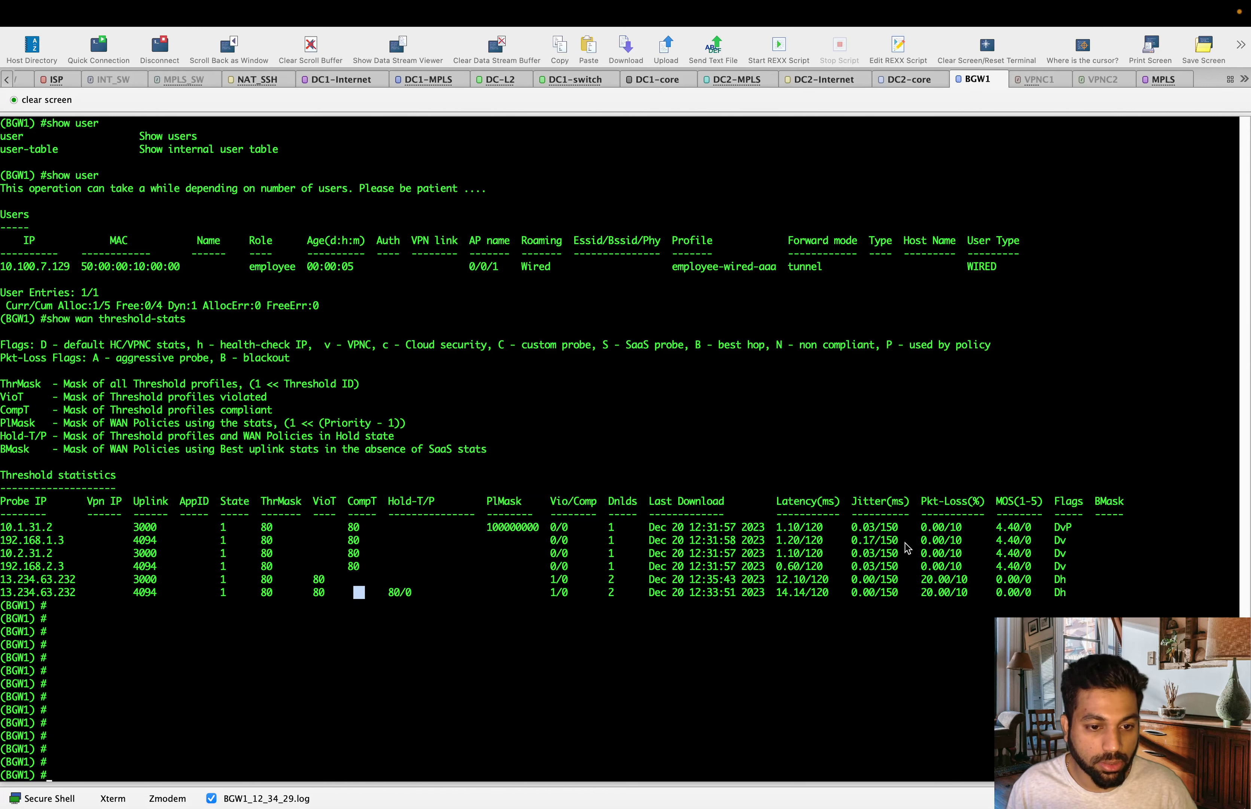
{"action": "left_click_drag", "start_coordinate": [1090, 529], "coordinate": [980, 529]}
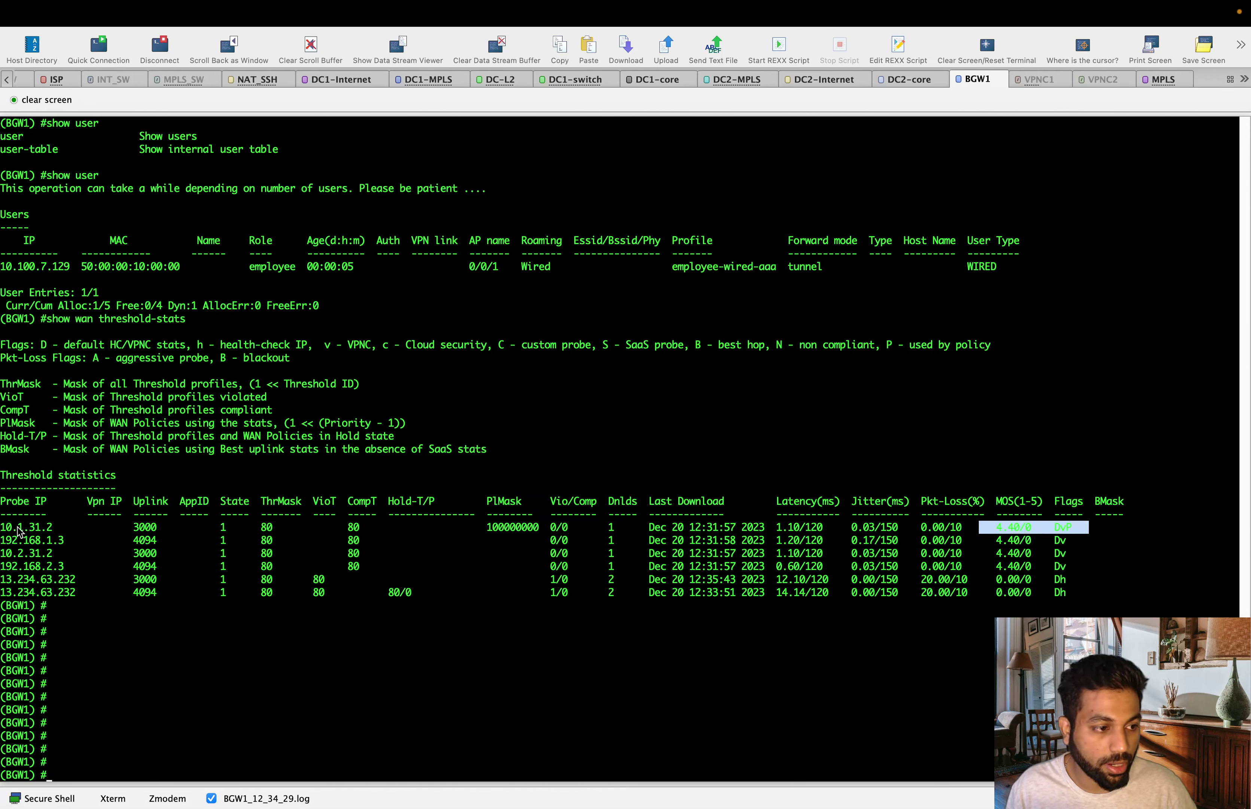
{"action": "left_click_drag", "start_coordinate": [66, 531], "coordinate": [3, 531]}
{"action": "left_click", "coordinate": [51, 580]}
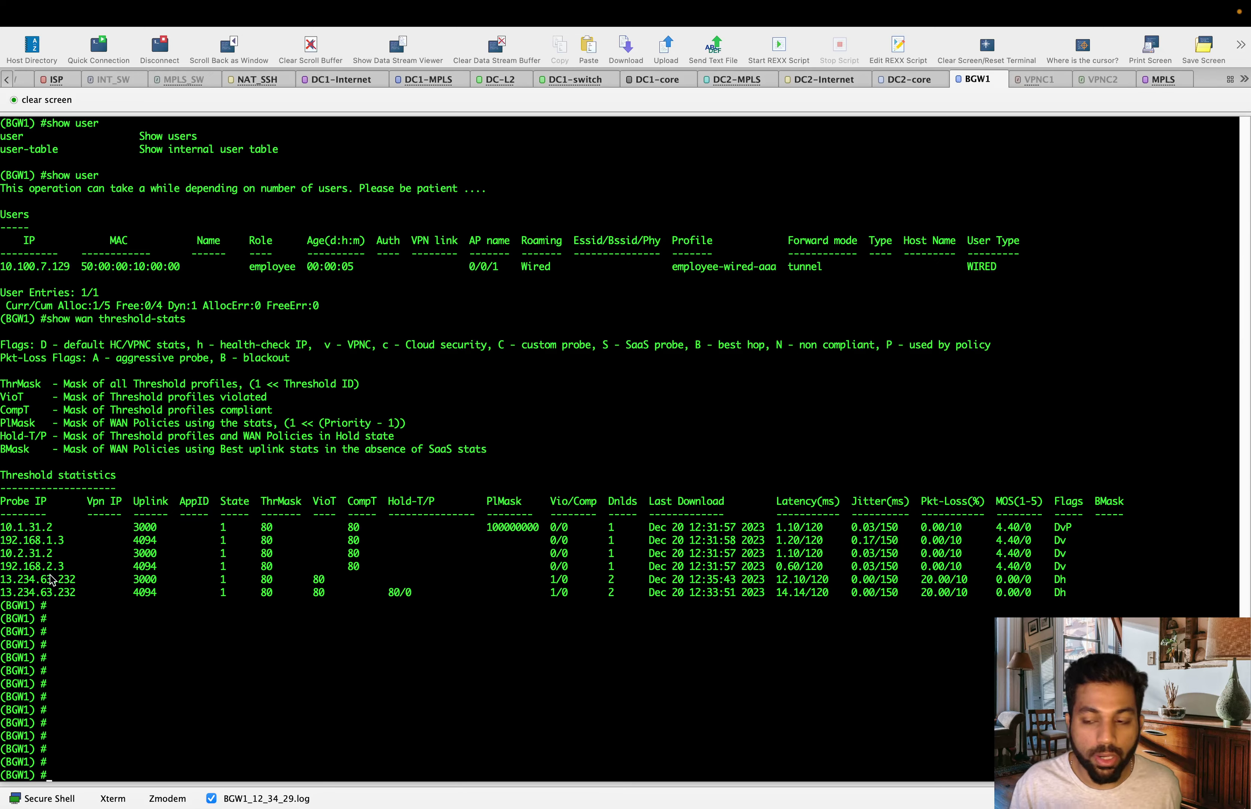
{"action": "key", "text": "ctrl+Up"}
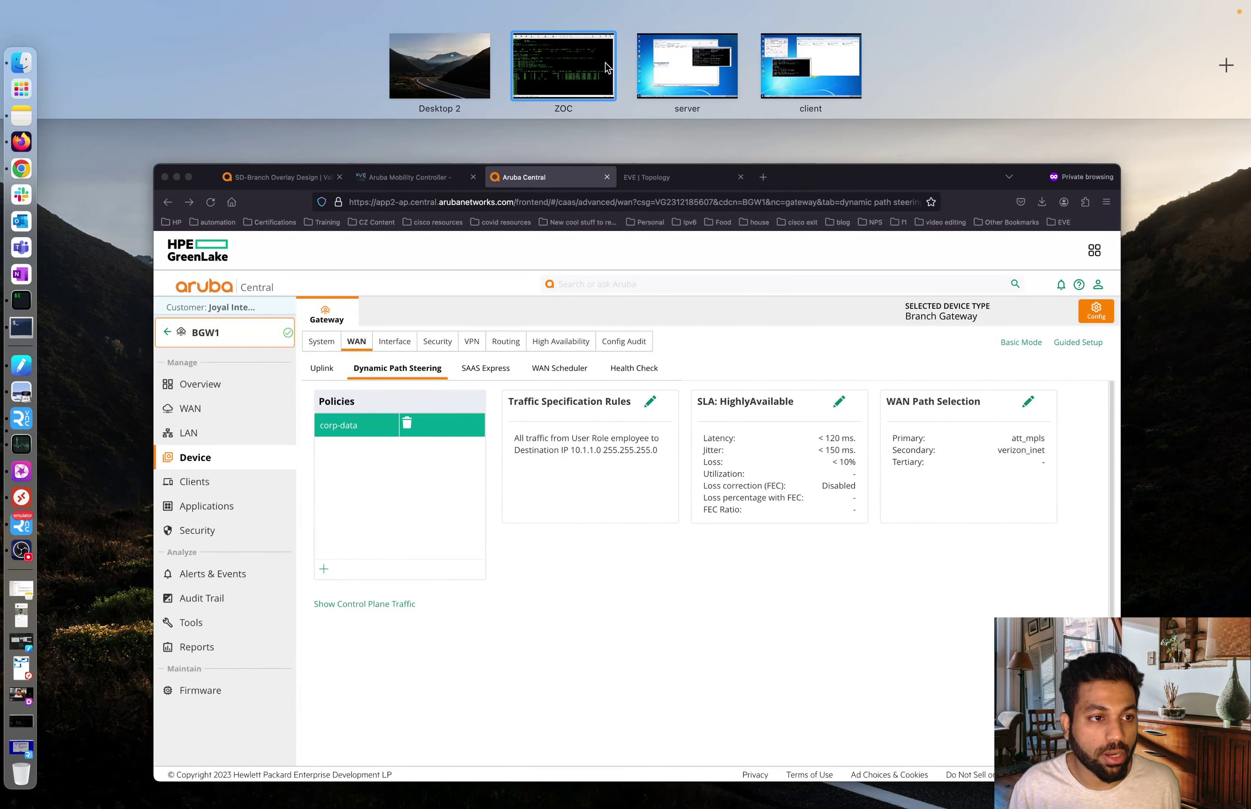
Step: View the EVE topology tab in Firefox, then go back to the ZOC BGW1 session
{"action": "left_click", "coordinate": [768, 572]}
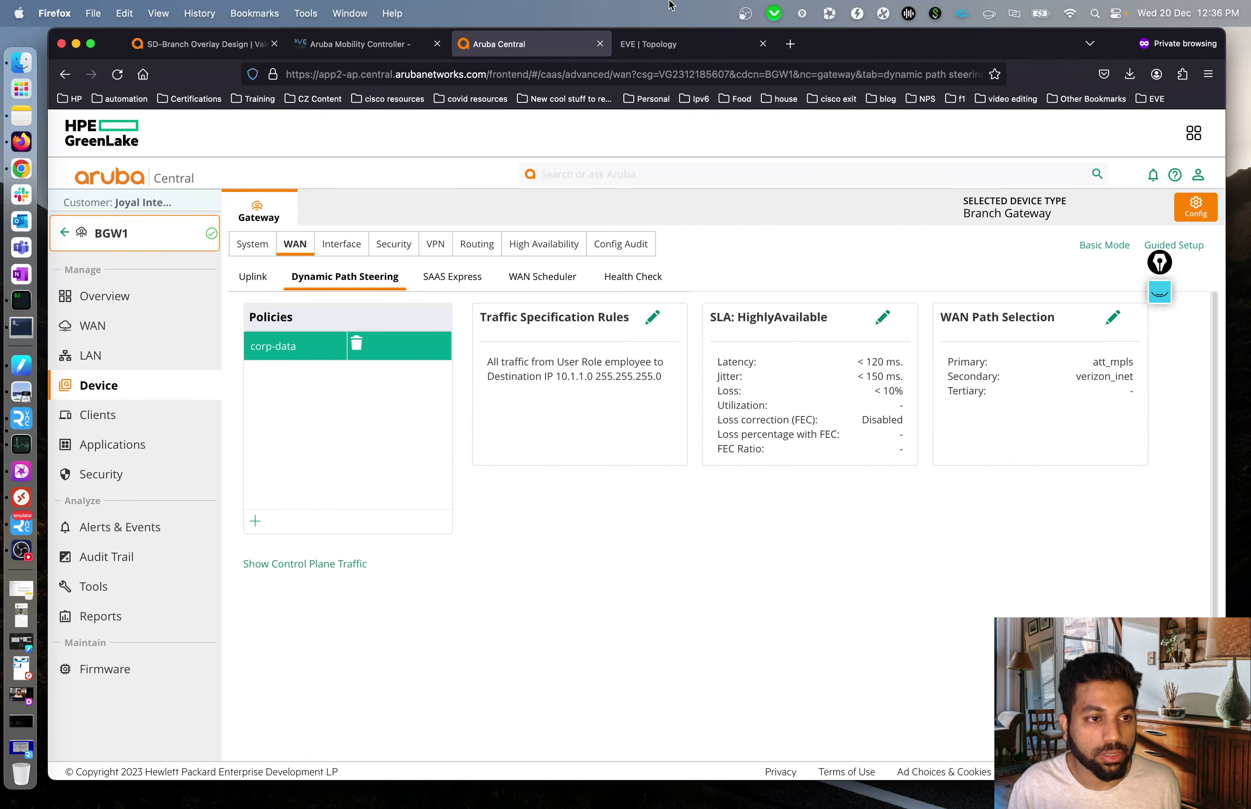
{"action": "left_click", "coordinate": [710, 48]}
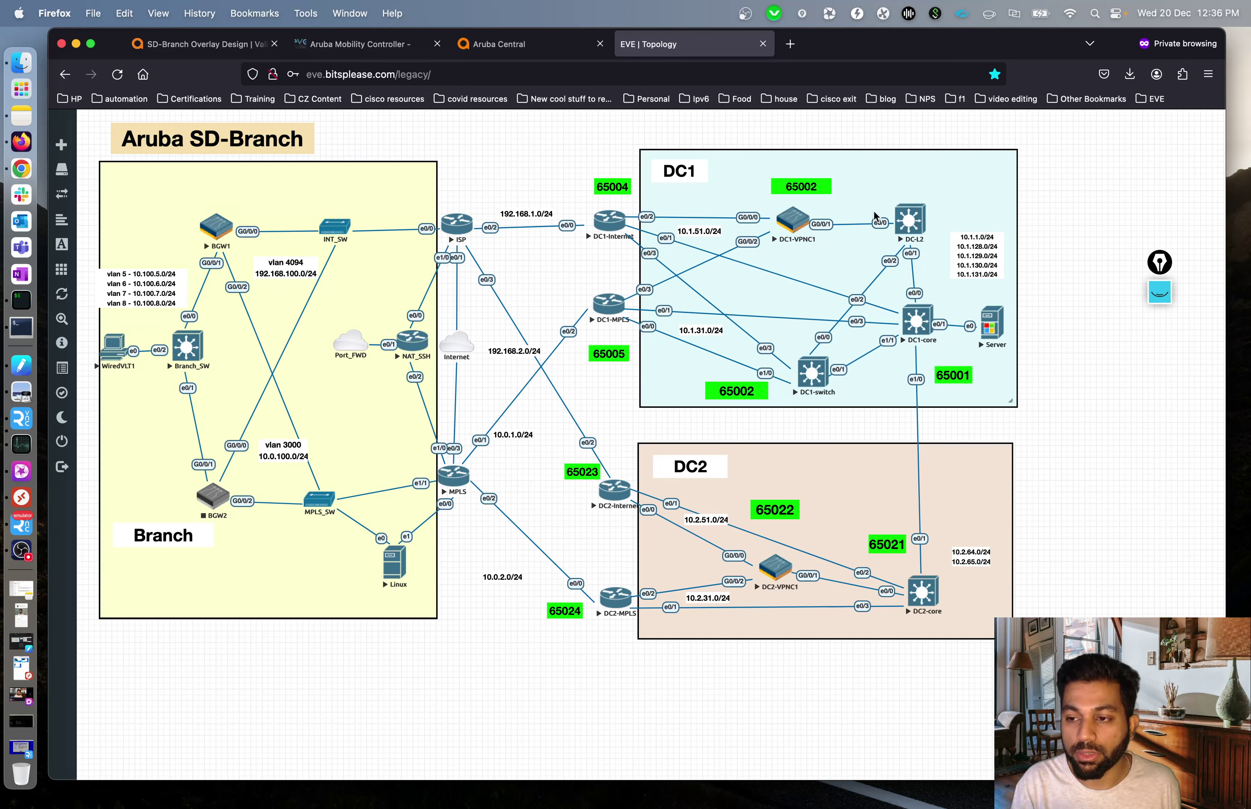
{"action": "key", "text": "ctrl+Up"}
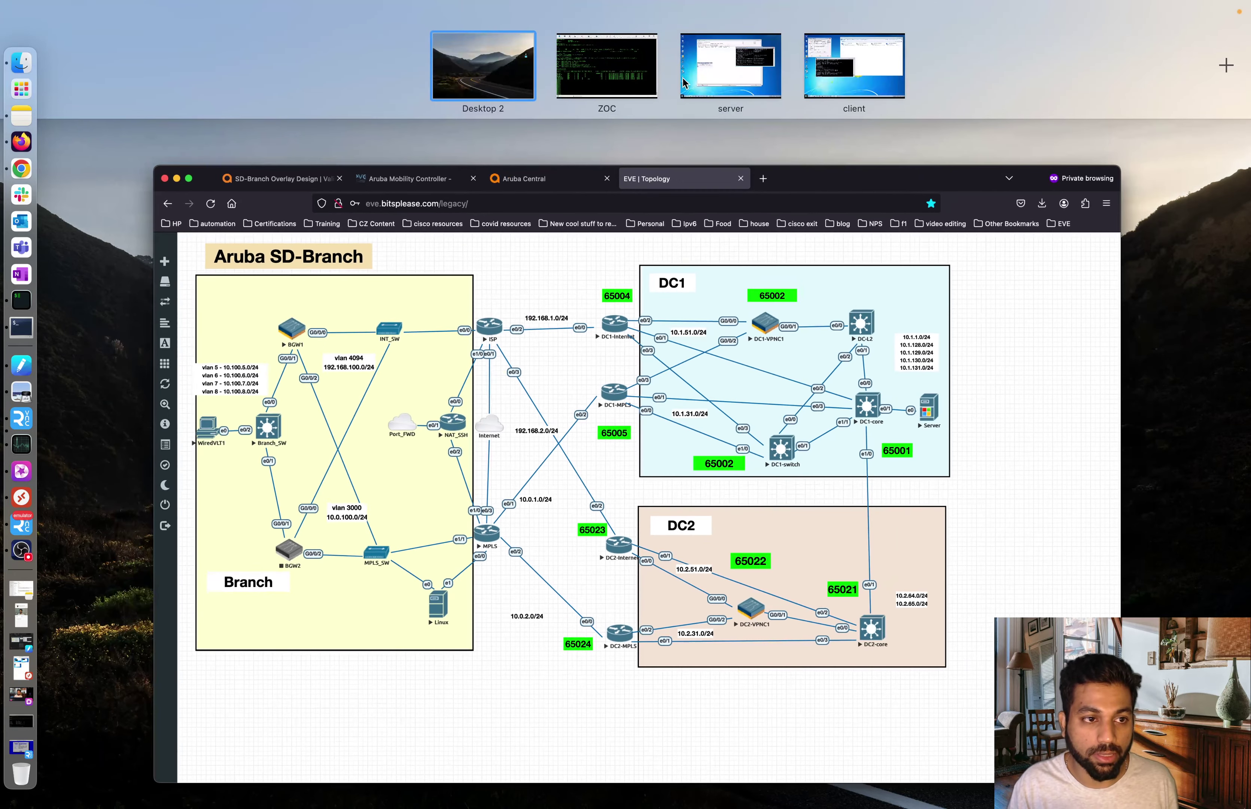
{"action": "left_click", "coordinate": [627, 74]}
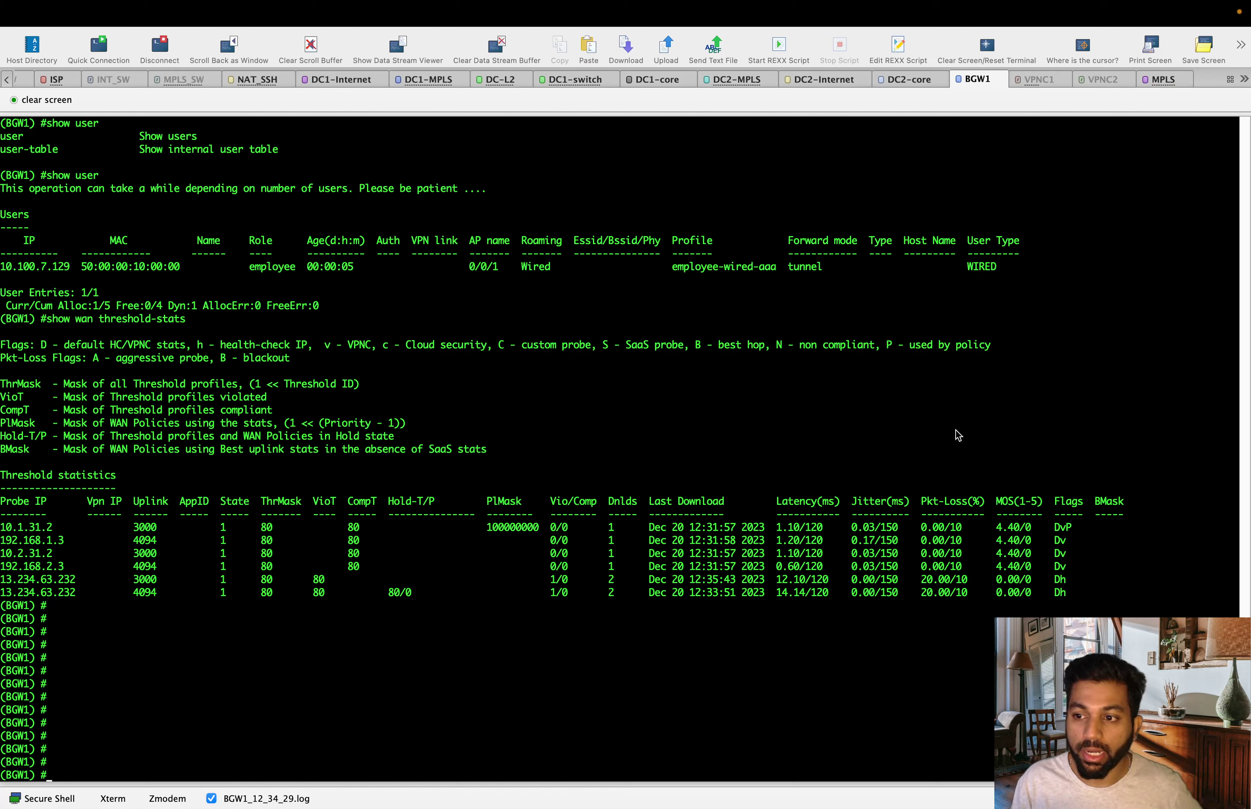
Step: Run show datapath wan probestats on BGW1
{"action": "type", "text": "show "}
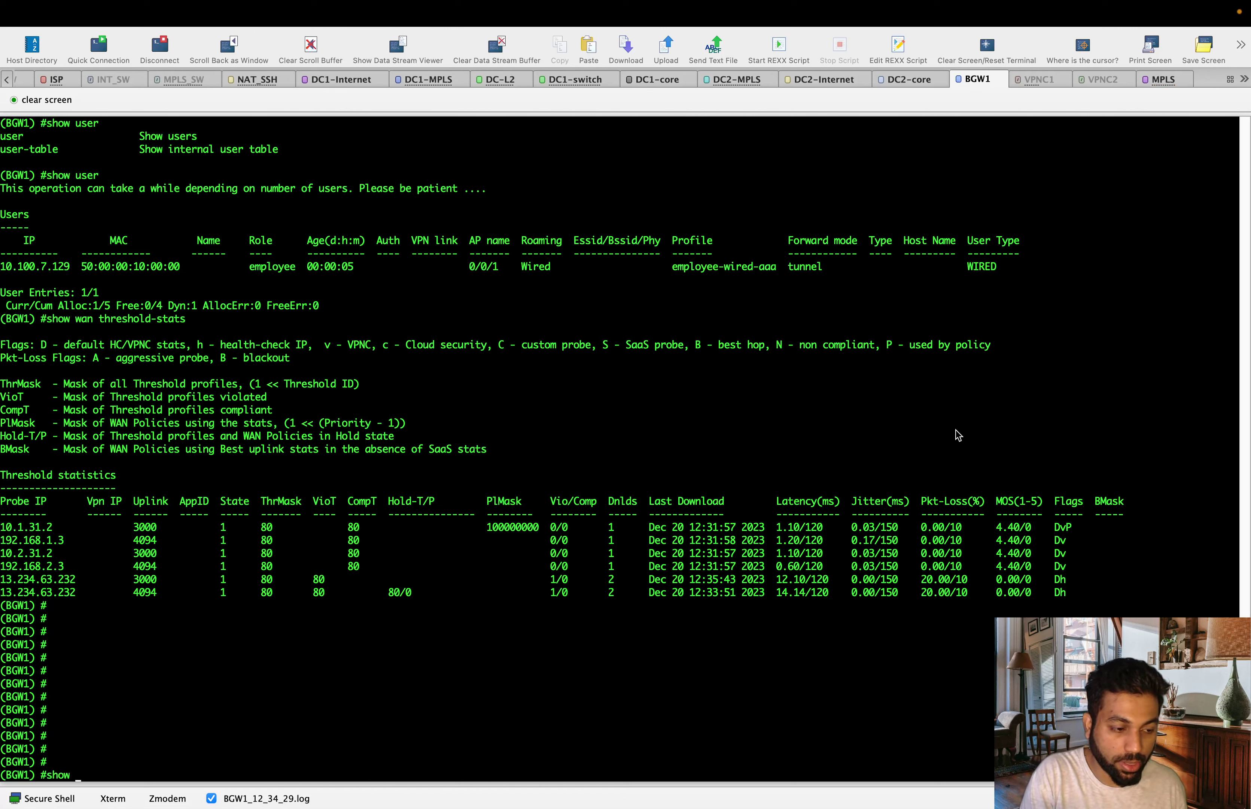
{"action": "type", "text": "wan"}
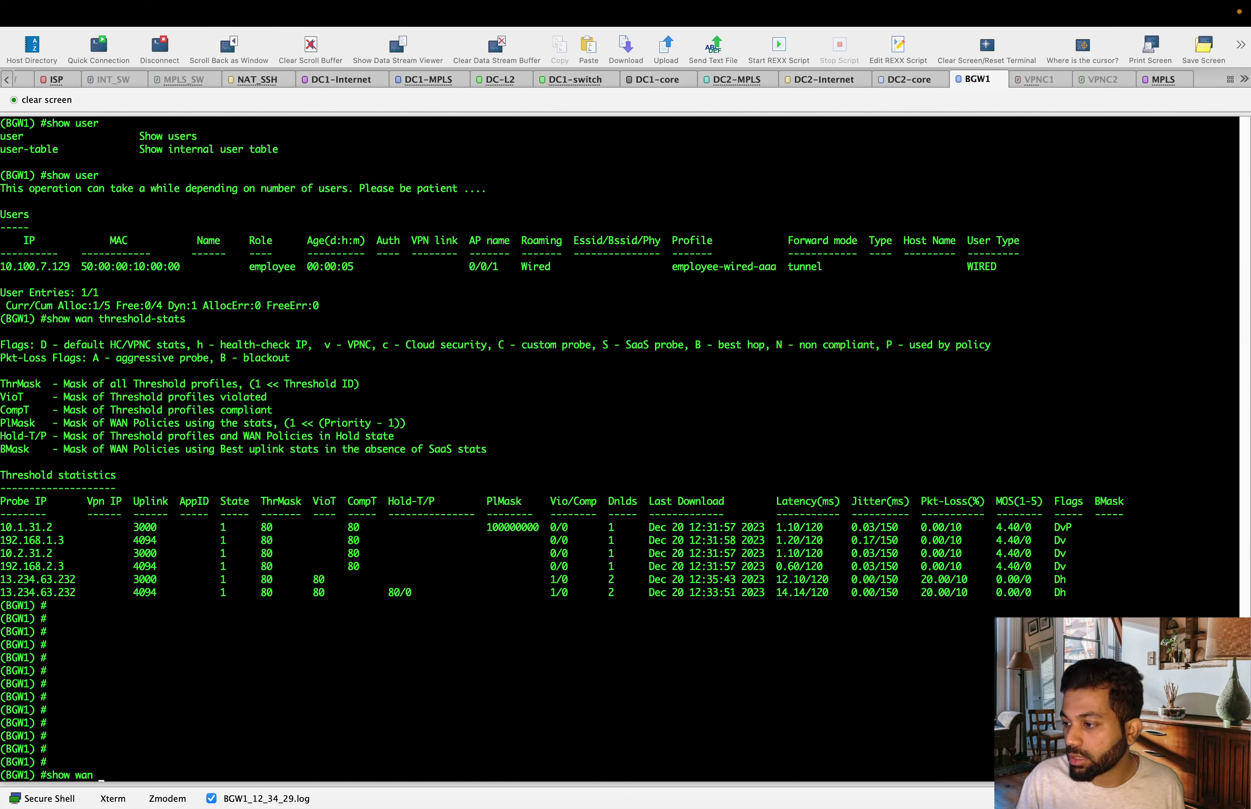
{"action": "key", "text": "BackSpace"}
{"action": "key", "text": "BackSpace"}
{"action": "key", "text": "BackSpace"}
{"action": "key", "text": "BackSpace"}
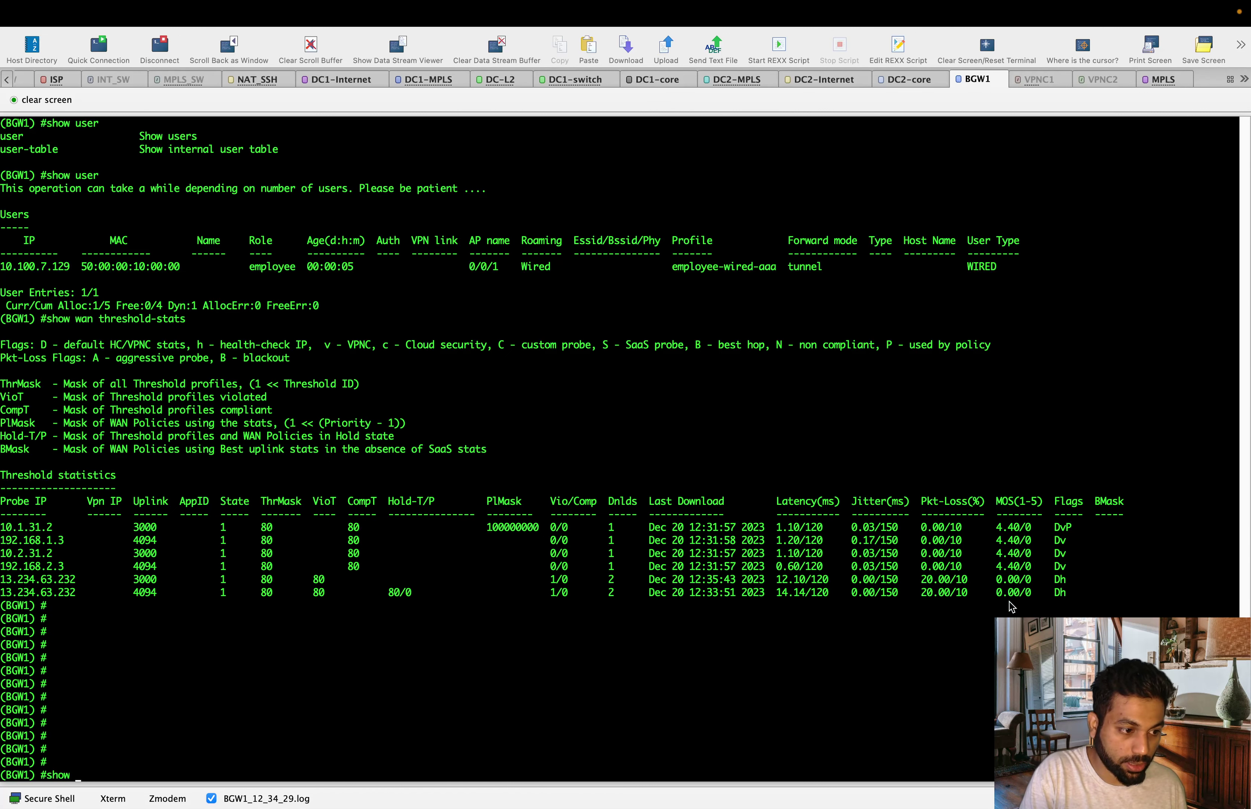
{"action": "type", "text": "data"}
{"action": "key", "text": "question"}
{"action": "type", "text": "path "}
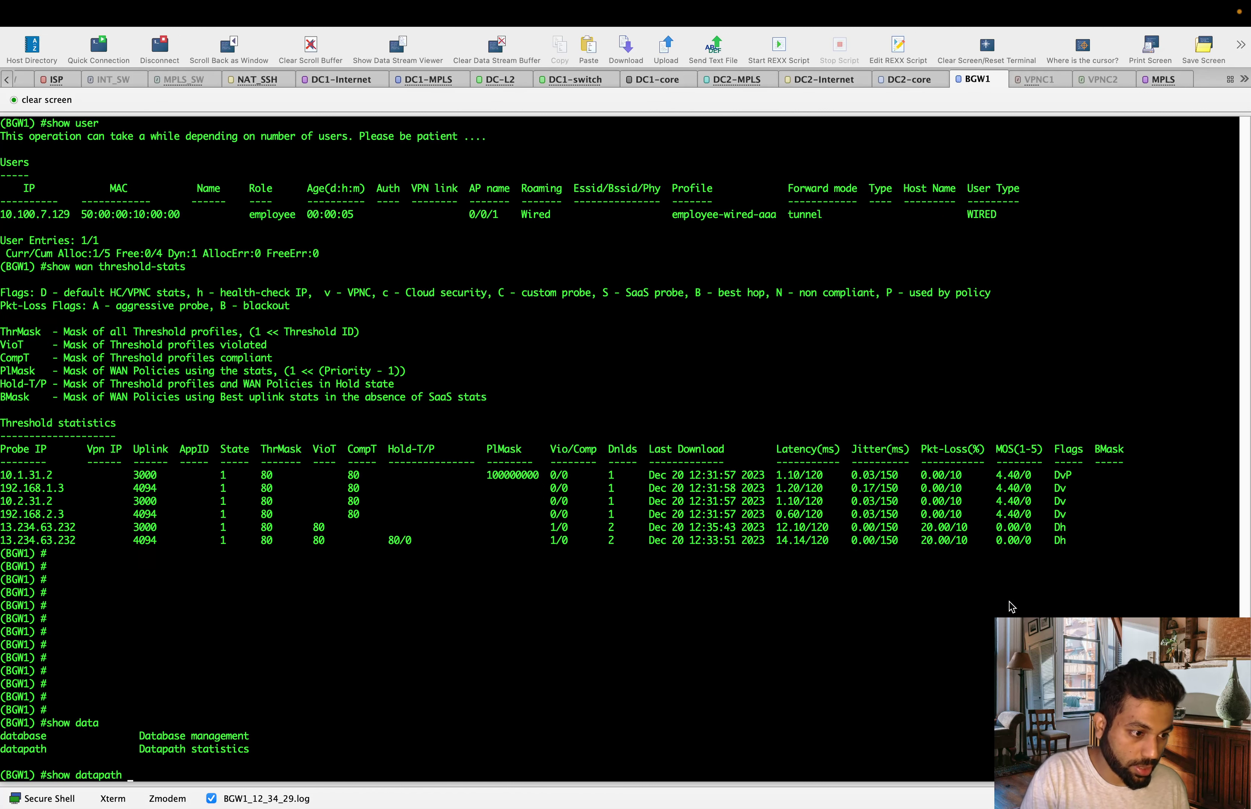
{"action": "type", "text": "wan"}
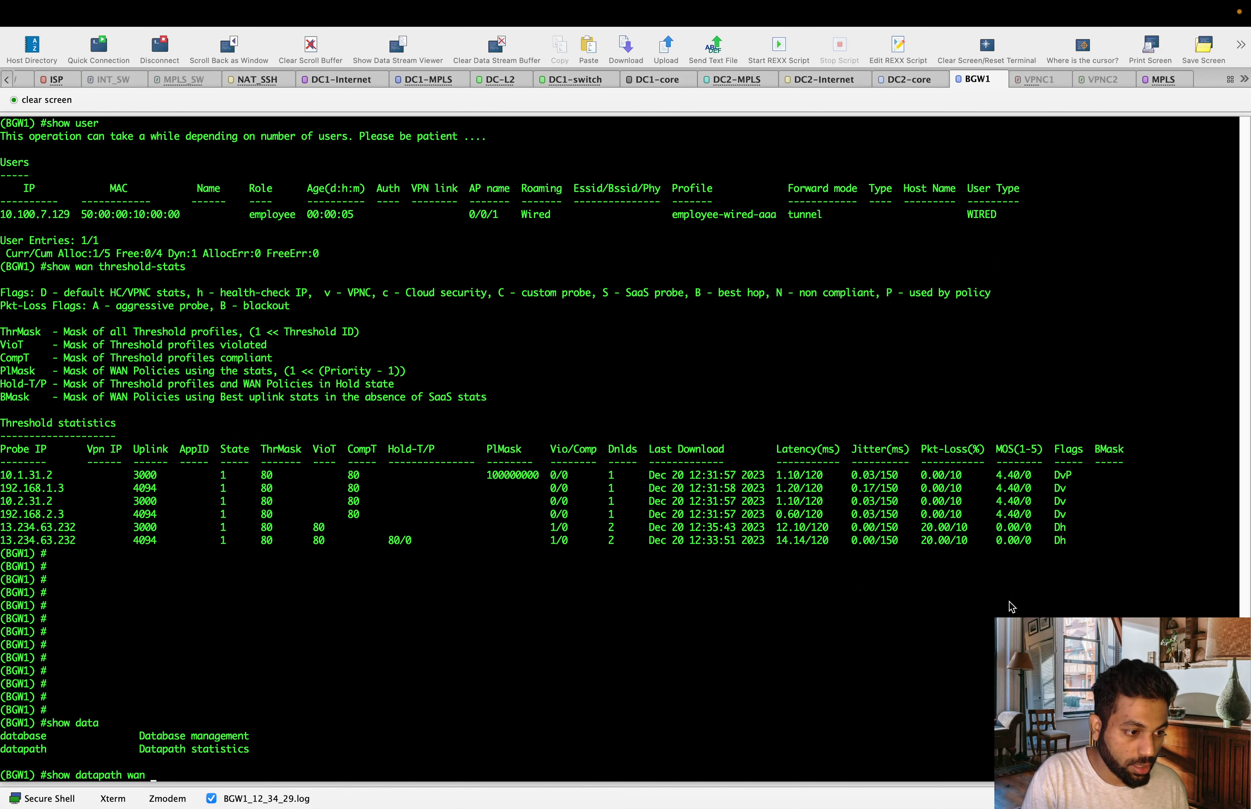
{"action": "key", "text": "question"}
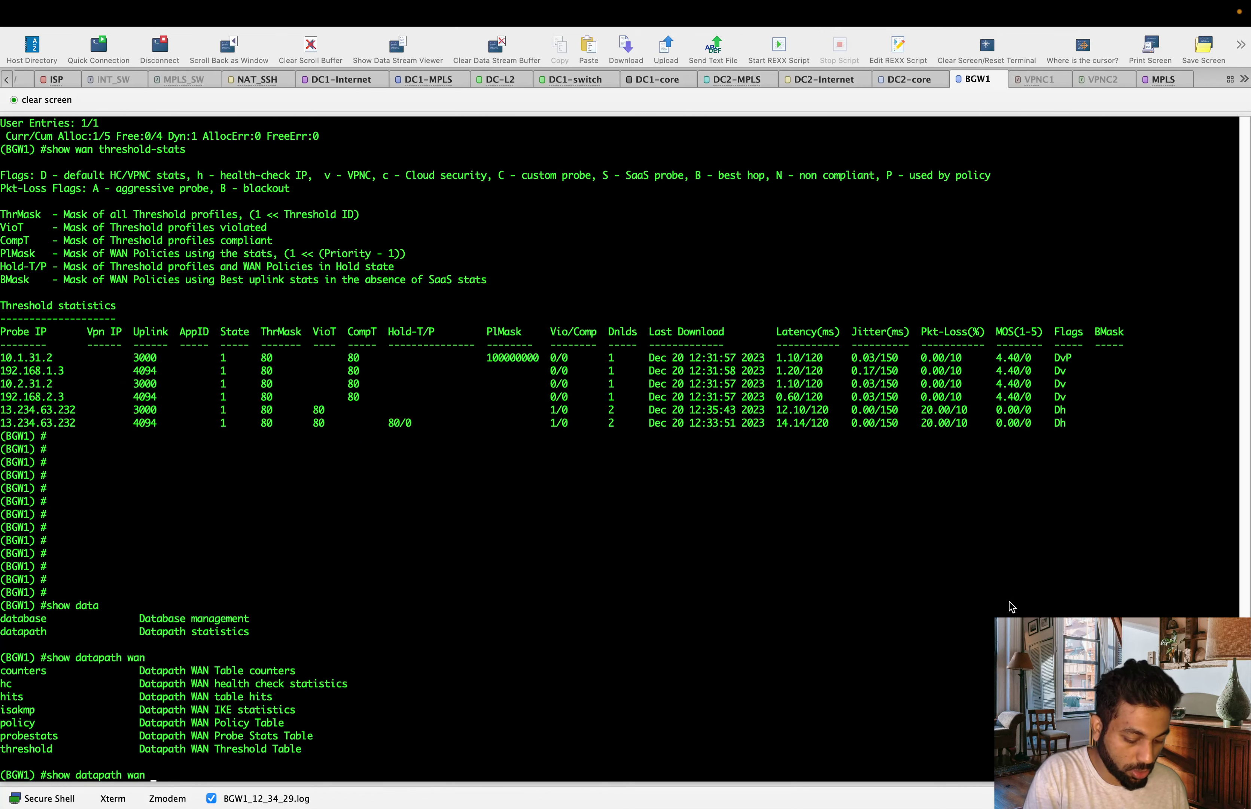
{"action": "type", "text": "probestats"}
{"action": "key", "text": "Return"}
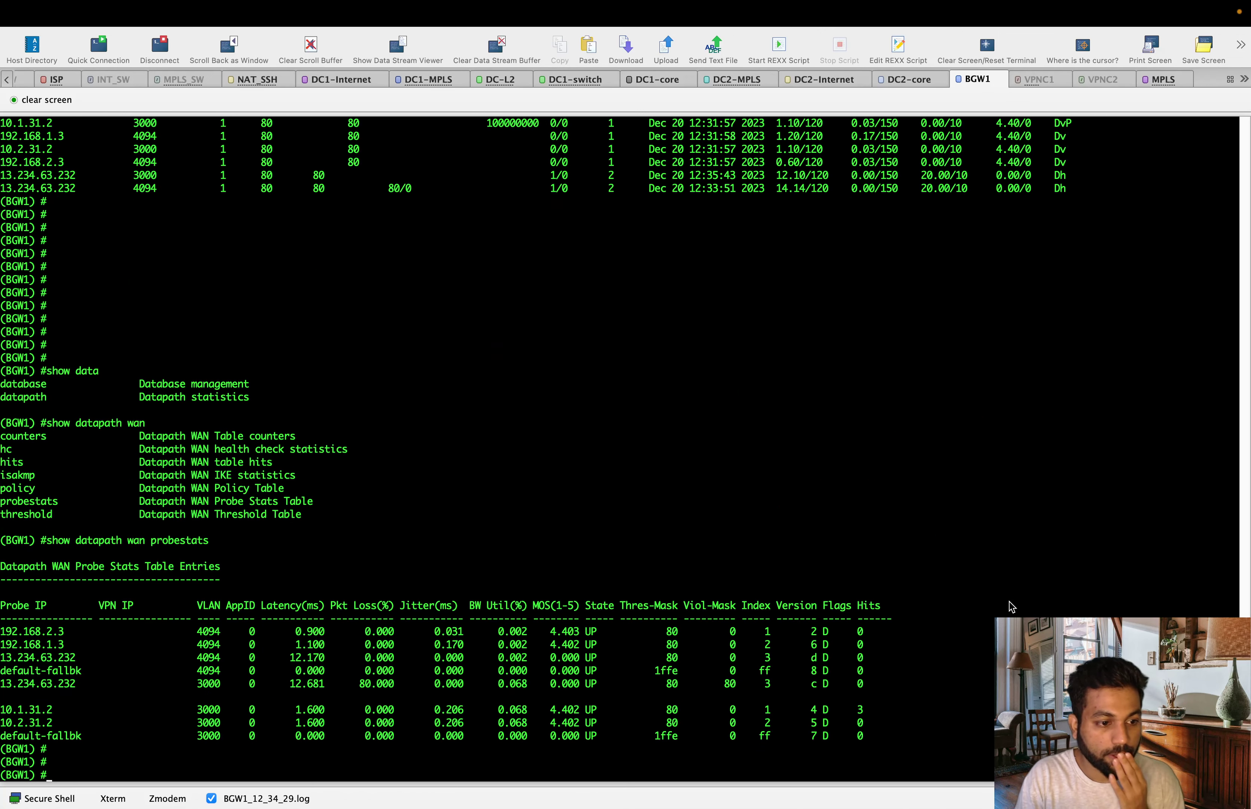
{"action": "key", "text": "Return"}
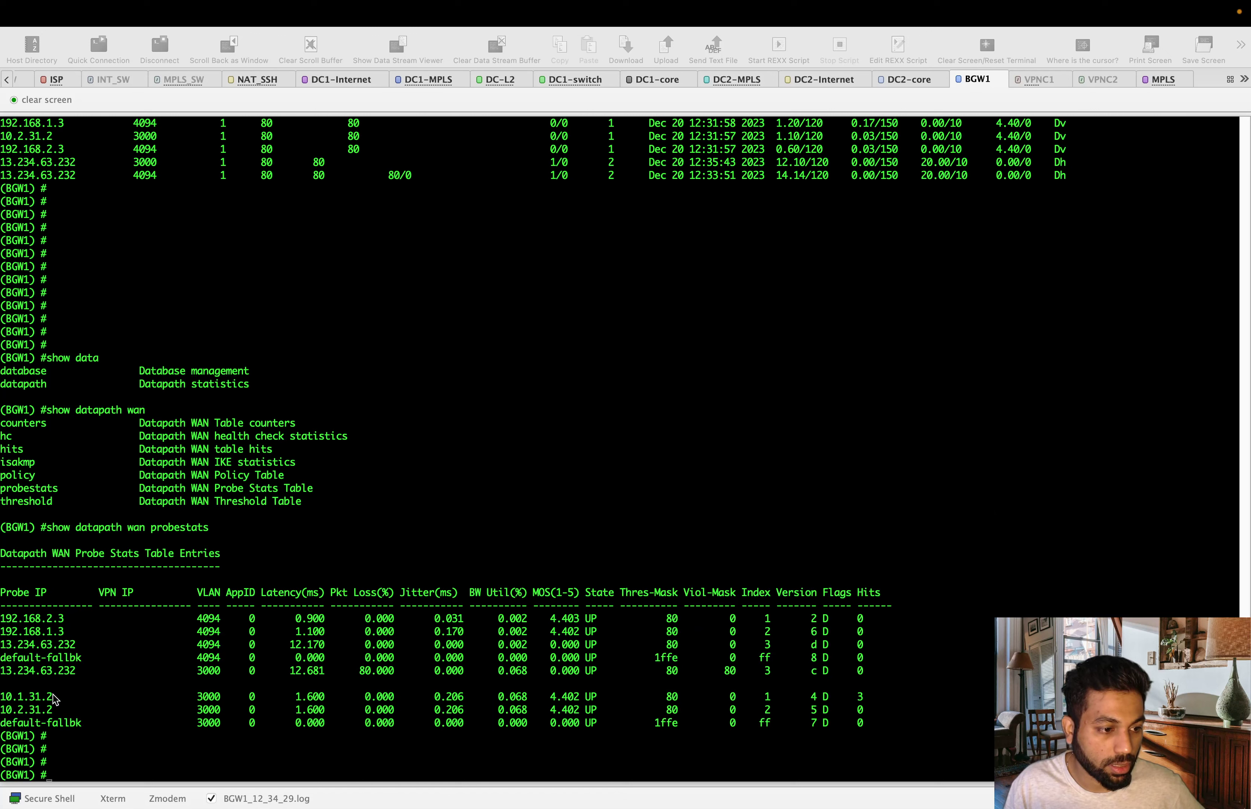
Step: Select the 10.1.31.2 latency, loss and jitter values, then switch to the EVE topology window
{"action": "left_click", "coordinate": [181, 699]}
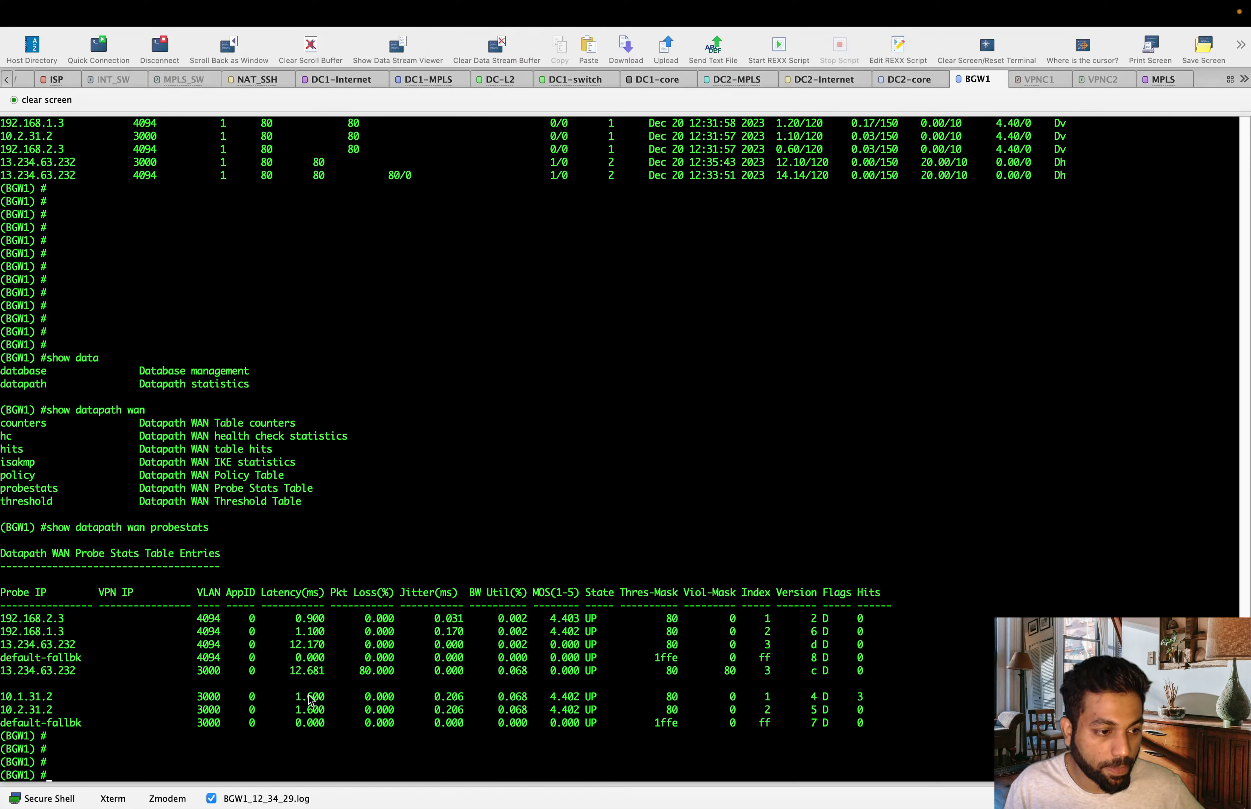
{"action": "left_click_drag", "start_coordinate": [298, 698], "coordinate": [485, 712]}
{"action": "left_click", "coordinate": [485, 712]}
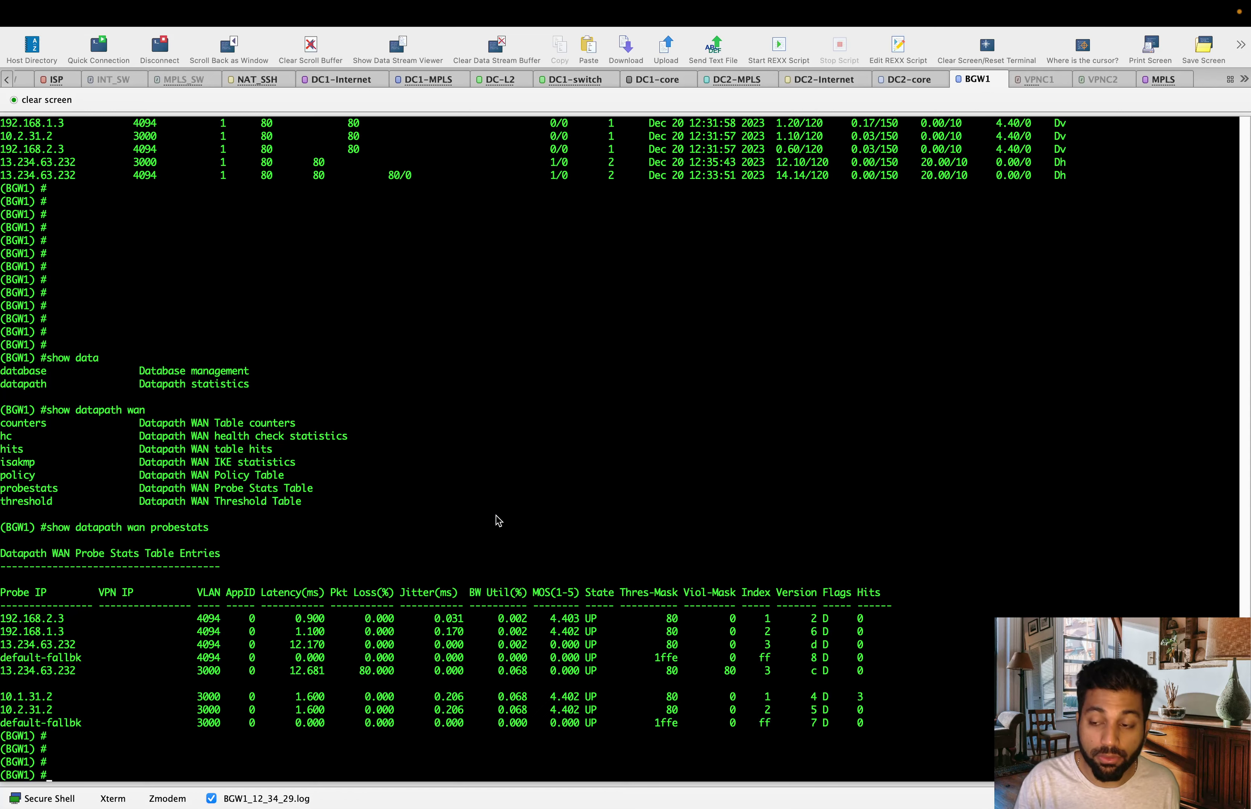
{"action": "key", "text": "ctrl+Up"}
{"action": "left_click", "coordinate": [643, 392]}
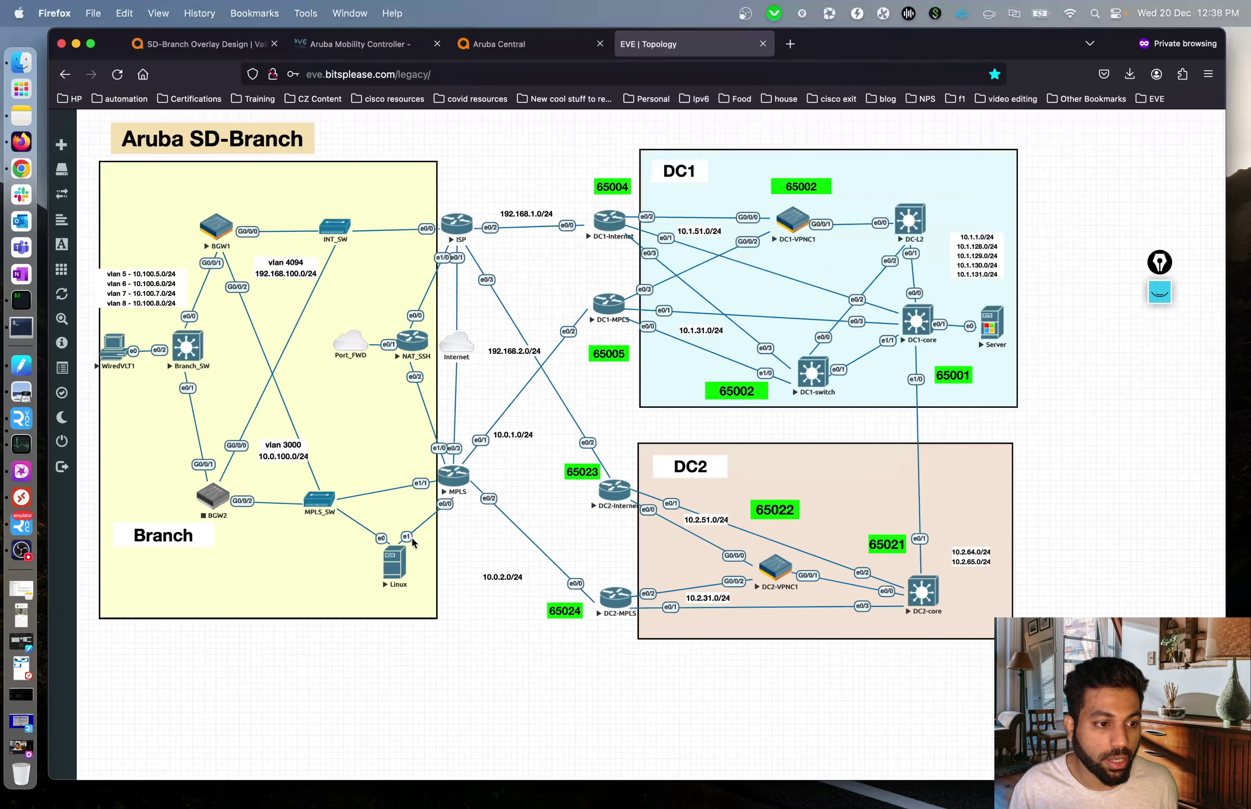
Step: Enter 130 ms delay and 20% packet loss on the emulator's eth0 -> eth1 link, then return to Aruba Central
{"action": "left_click", "coordinate": [19, 534]}
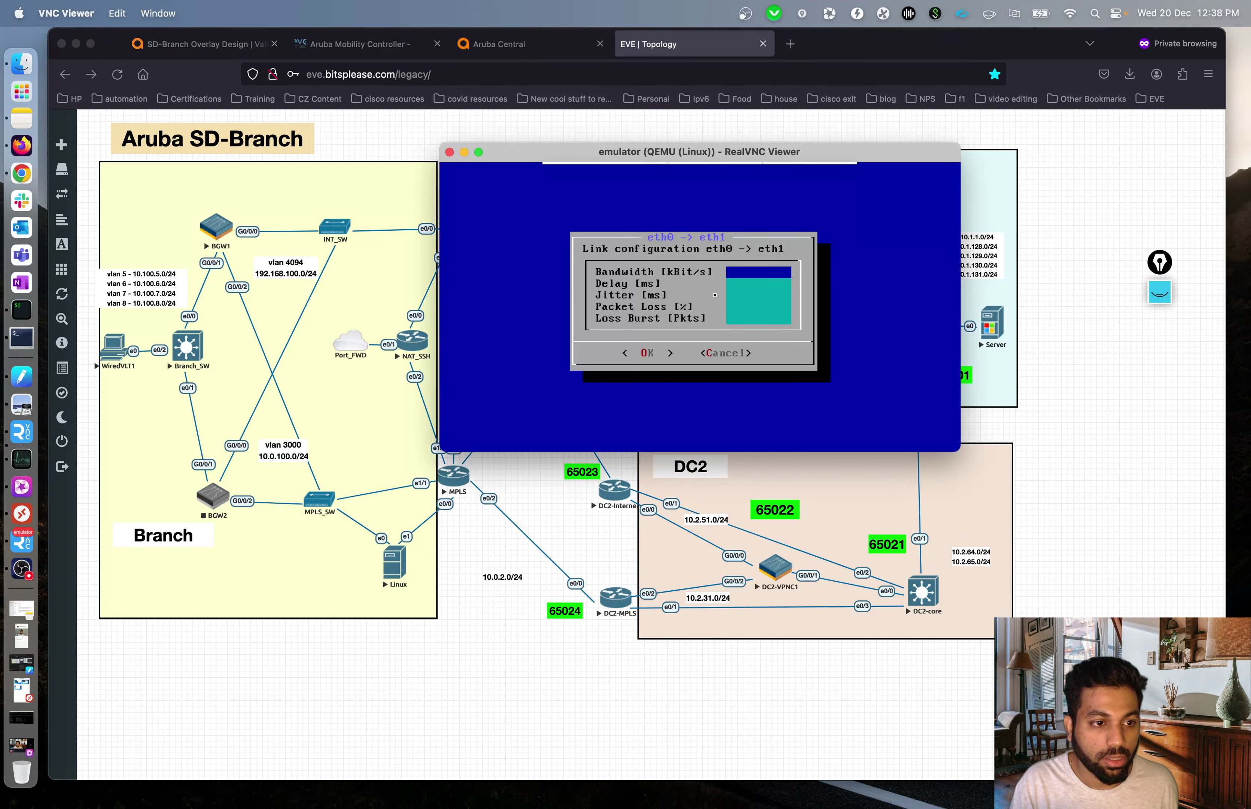
{"action": "key", "text": "Down"}
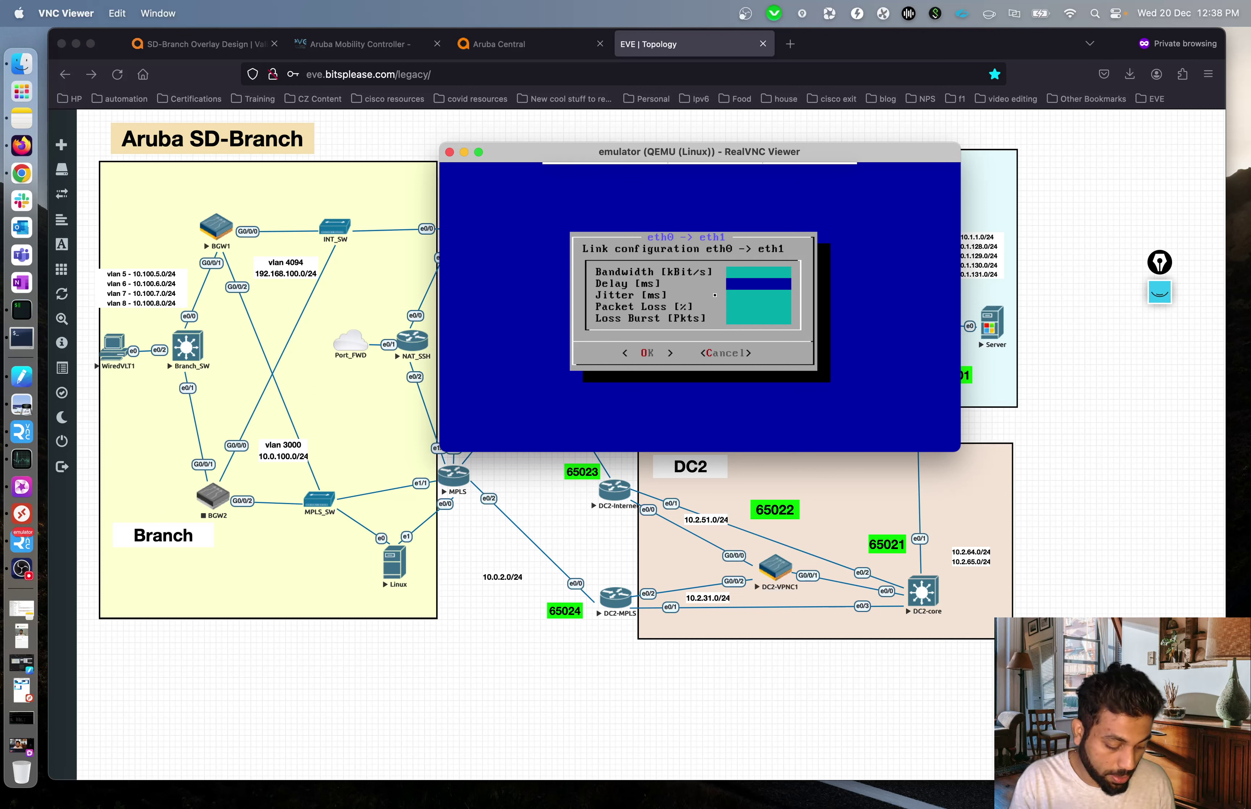
{"action": "type", "text": "130"}
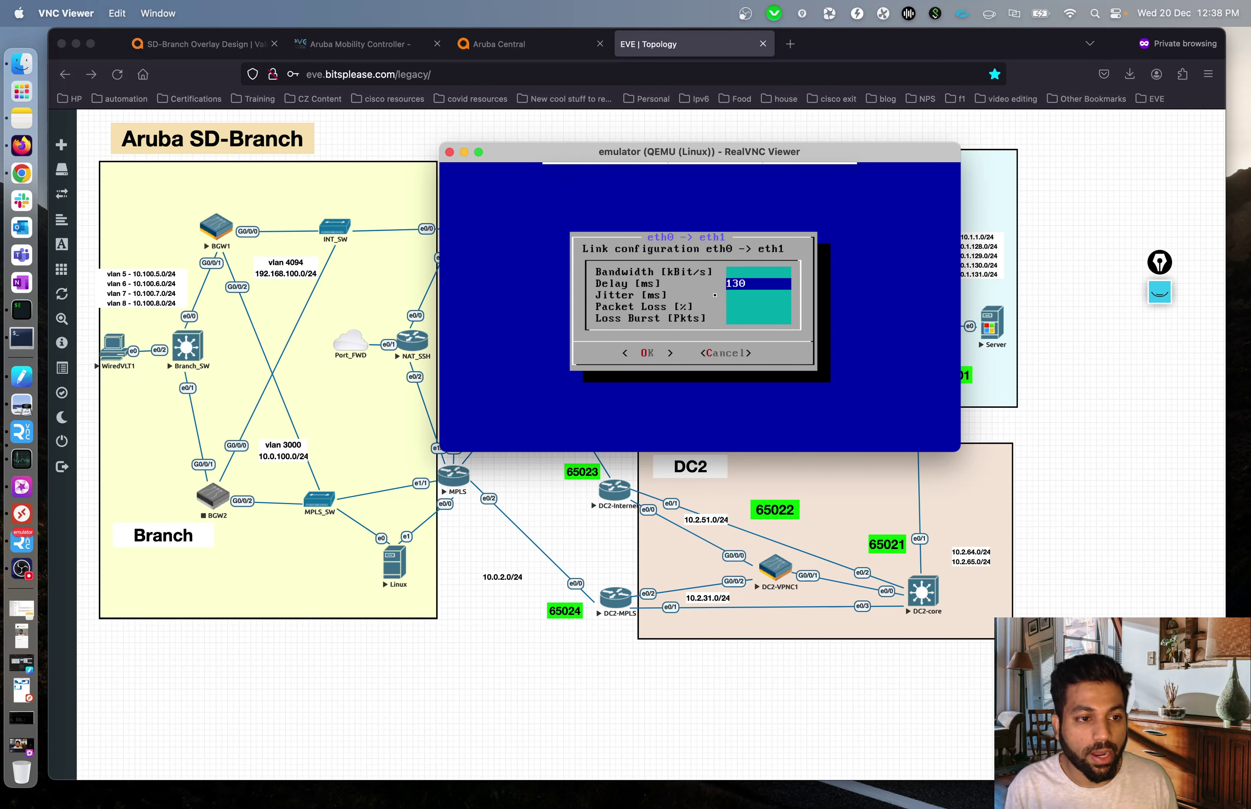
{"action": "key", "text": "Down"}
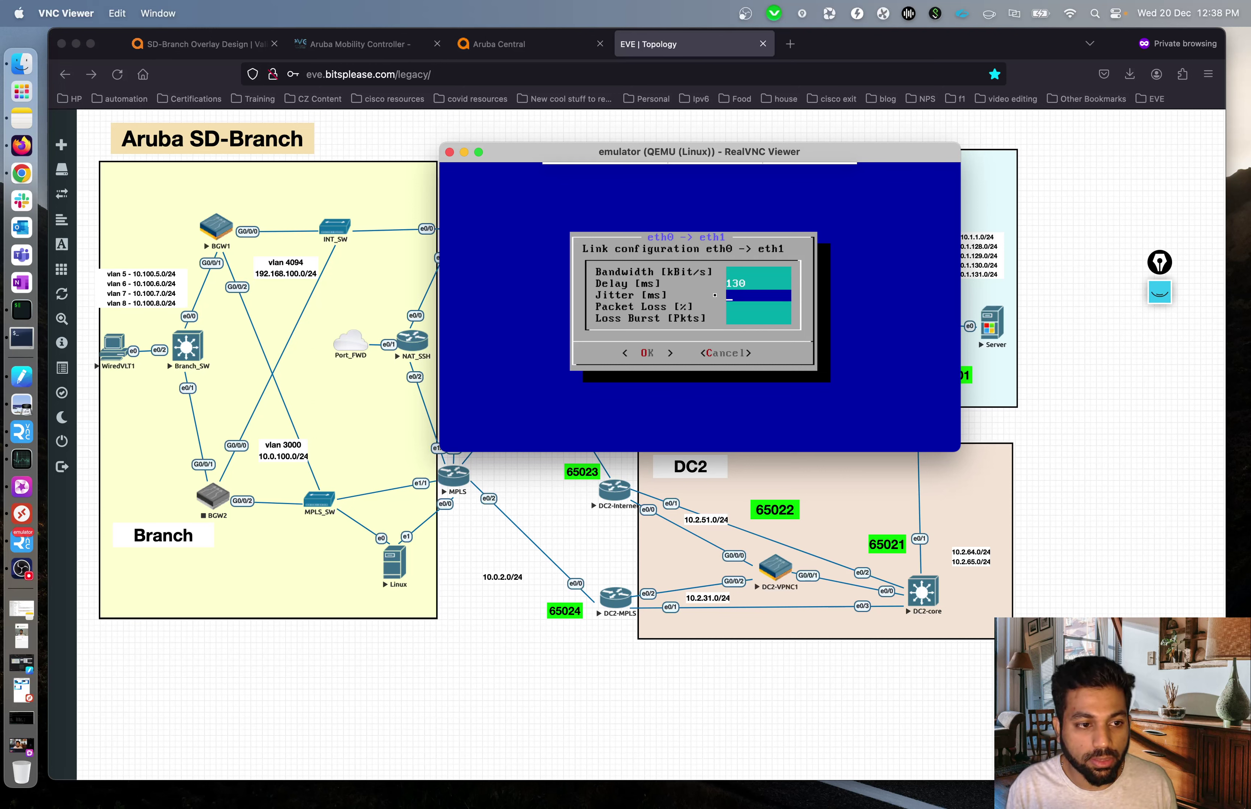
{"action": "key", "text": "Down"}
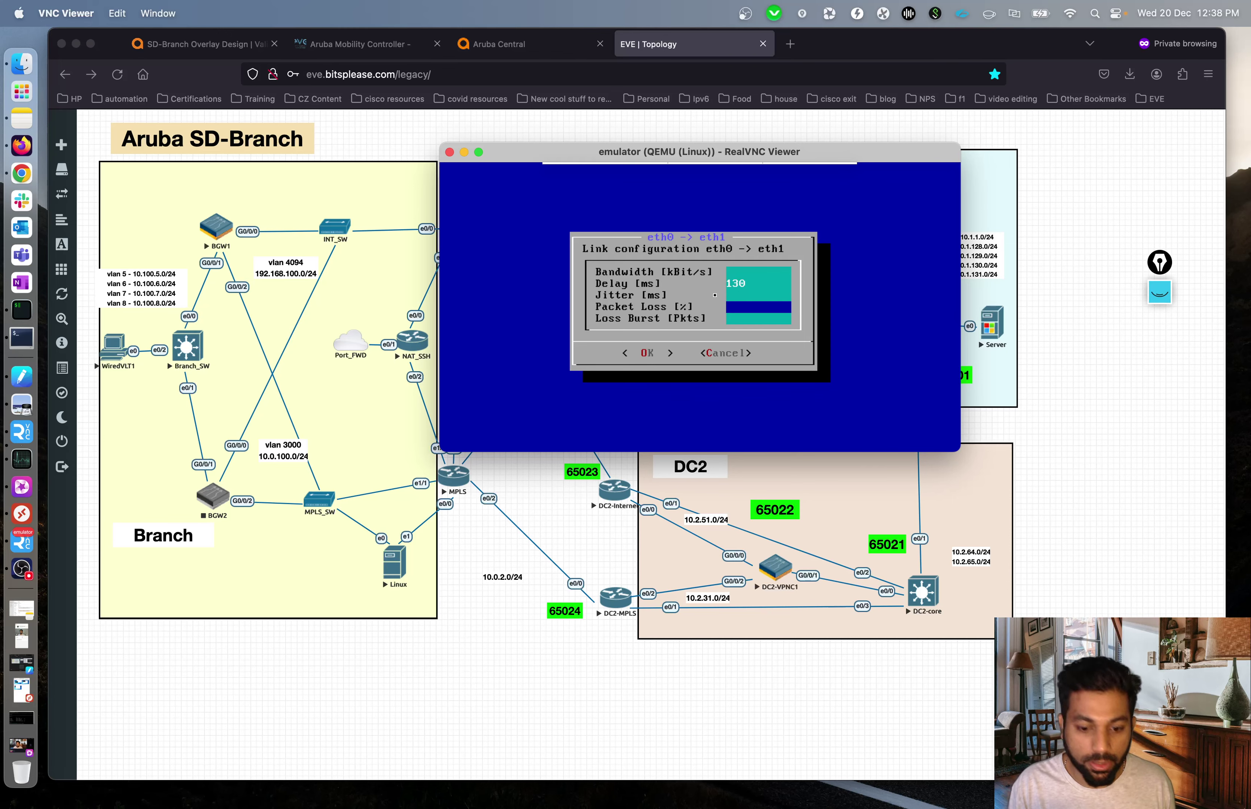
{"action": "type", "text": "20"}
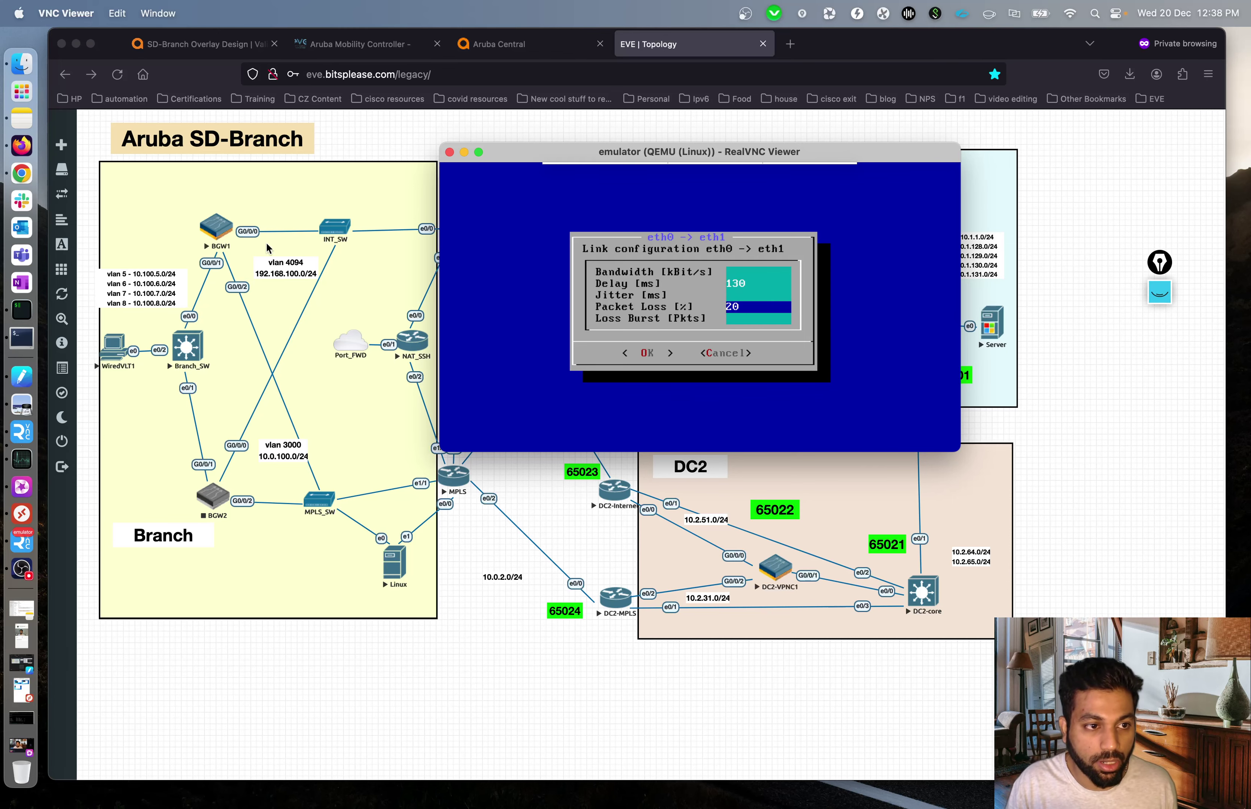
{"action": "left_click", "coordinate": [501, 47]}
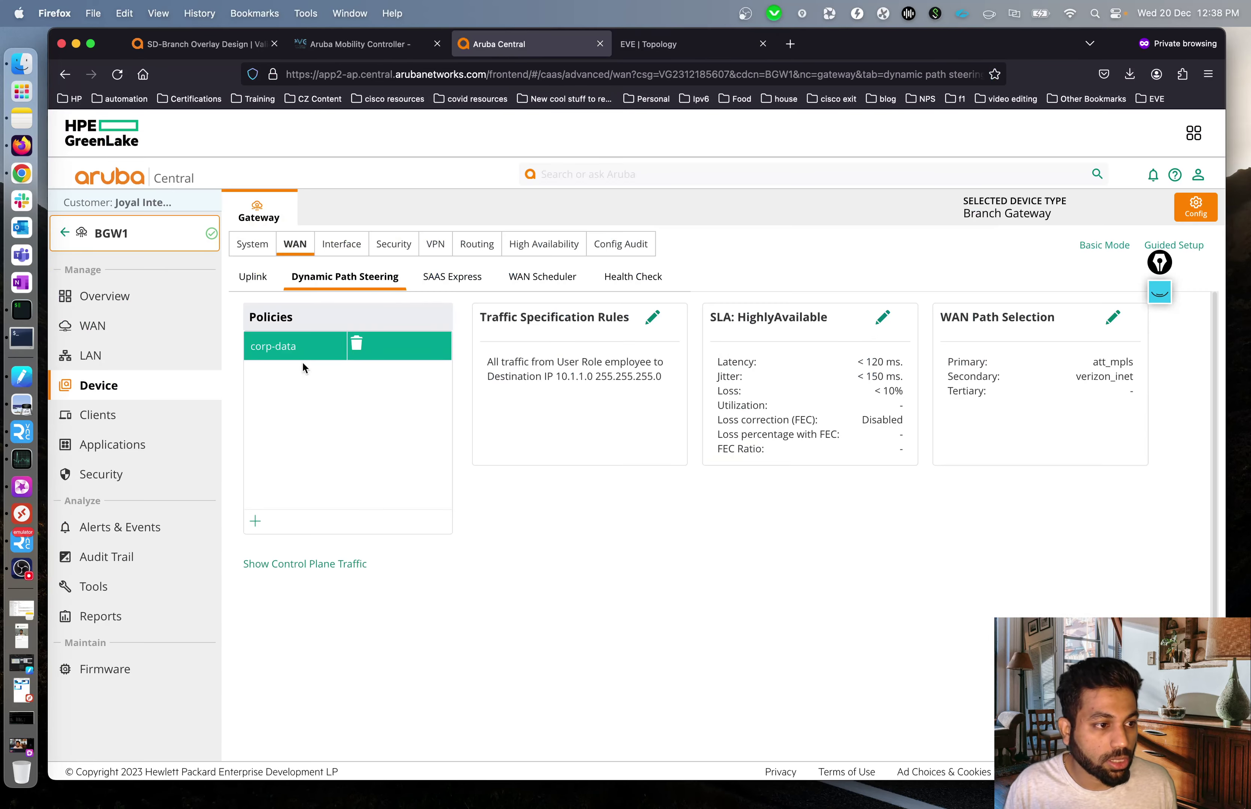
Step: Show BGW1's WAN Tunnels list with all four tunnels up, then bring back the NETem console
{"action": "left_click", "coordinate": [92, 326]}
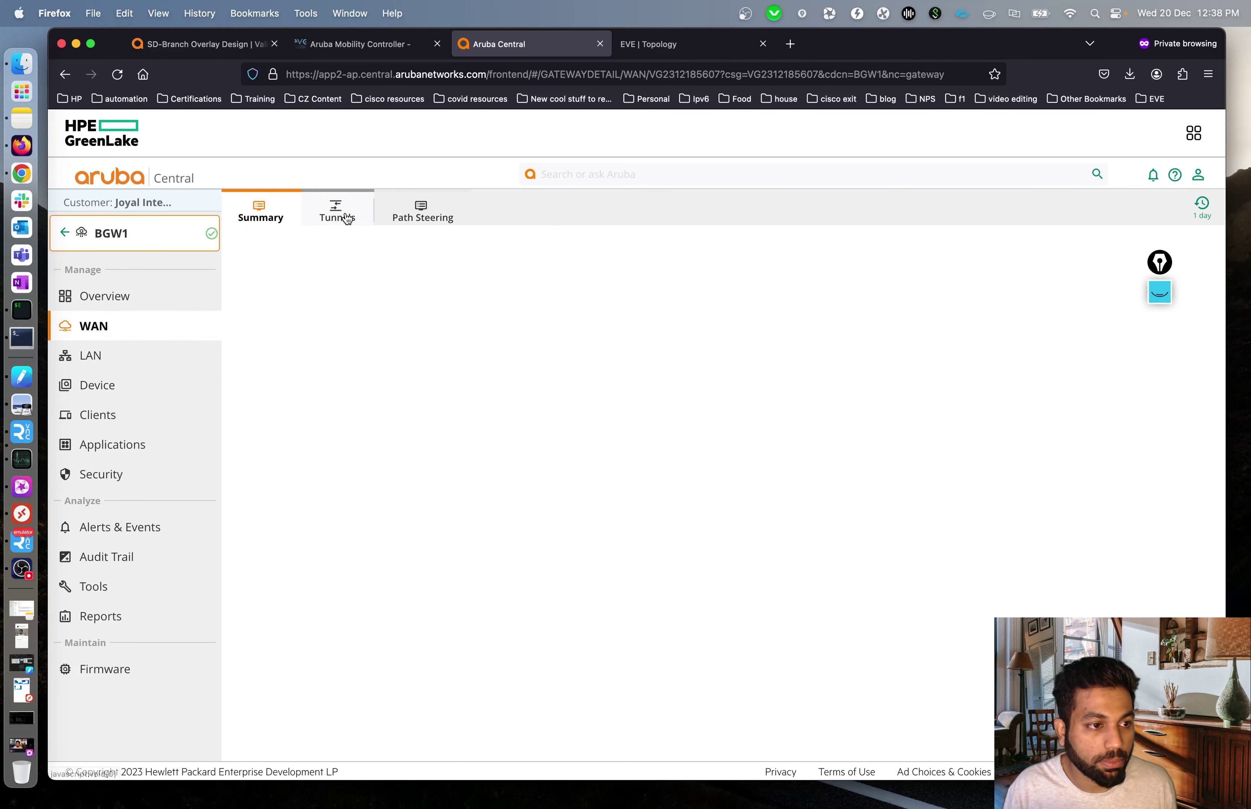
{"action": "left_click", "coordinate": [347, 218]}
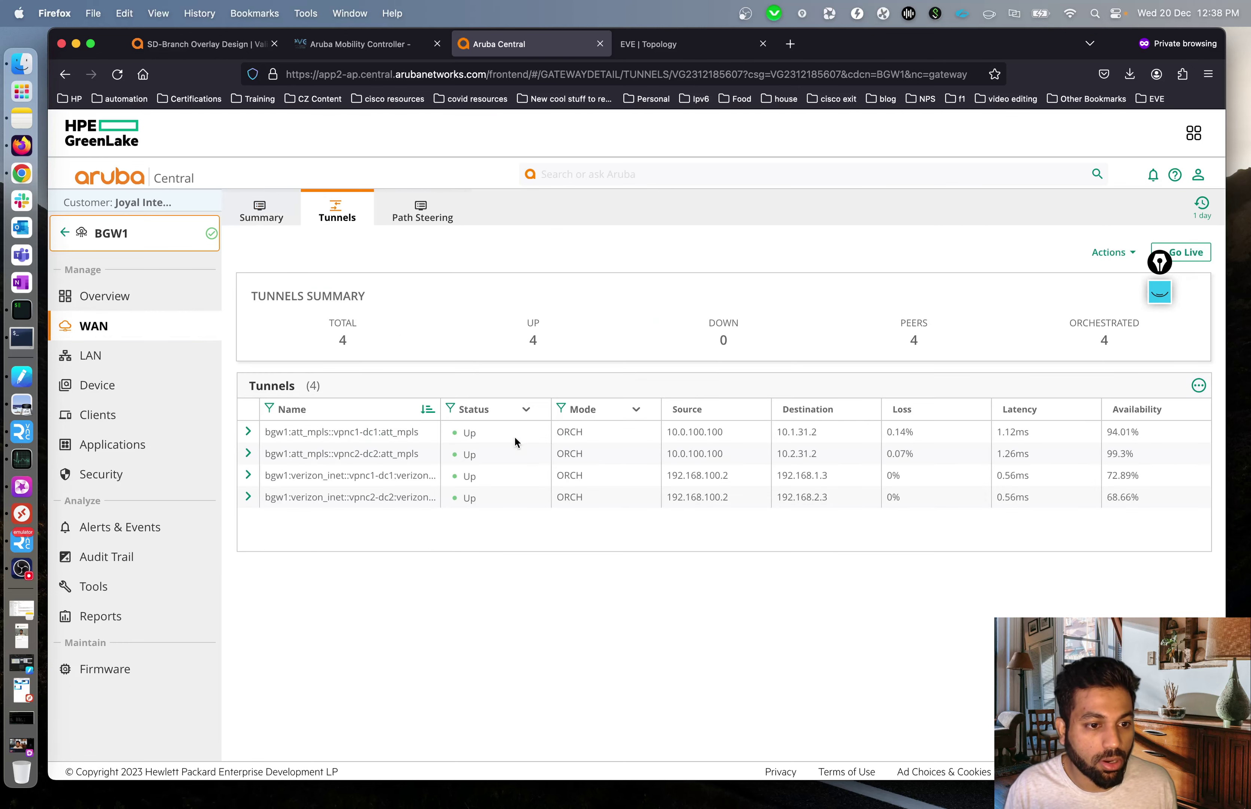
{"action": "left_click", "coordinate": [22, 540]}
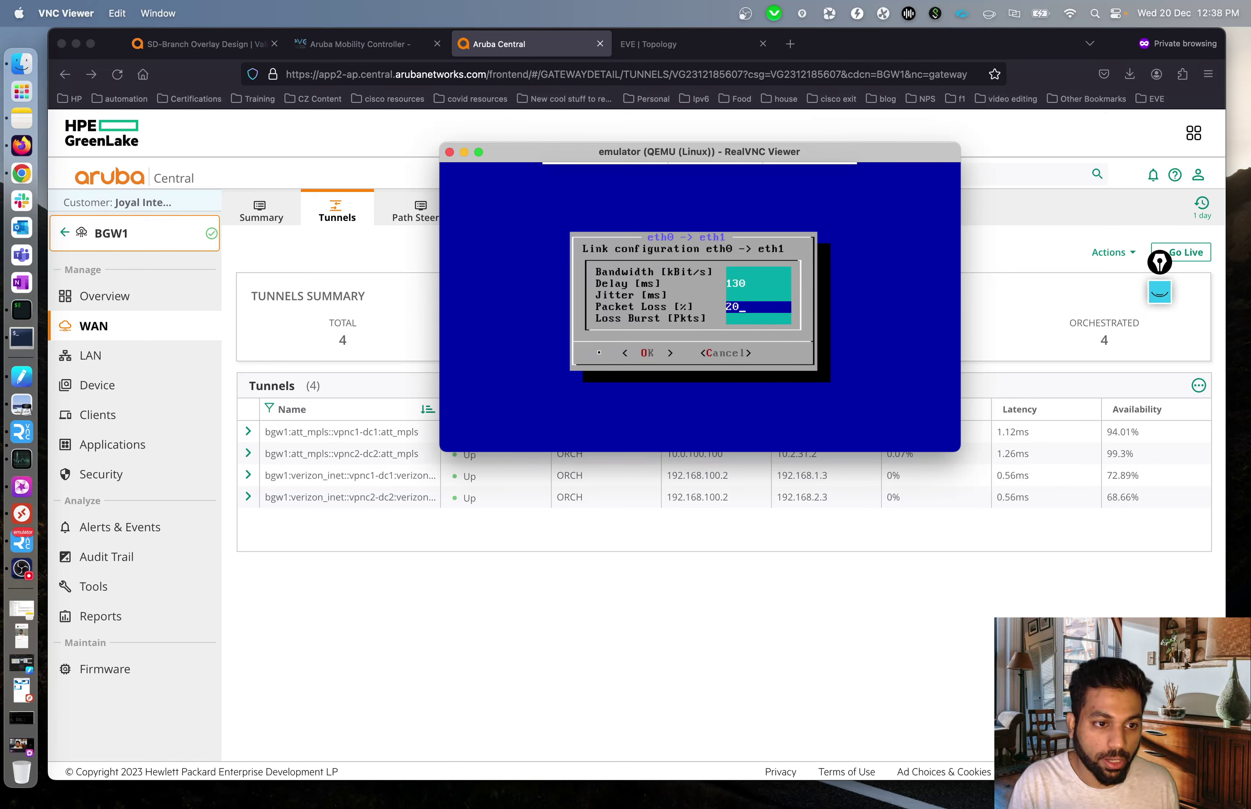
Step: Change packet loss to 10% with 130 ms delay and apply it, then switch back to Aruba Central
{"action": "key", "text": "BackSpace"}
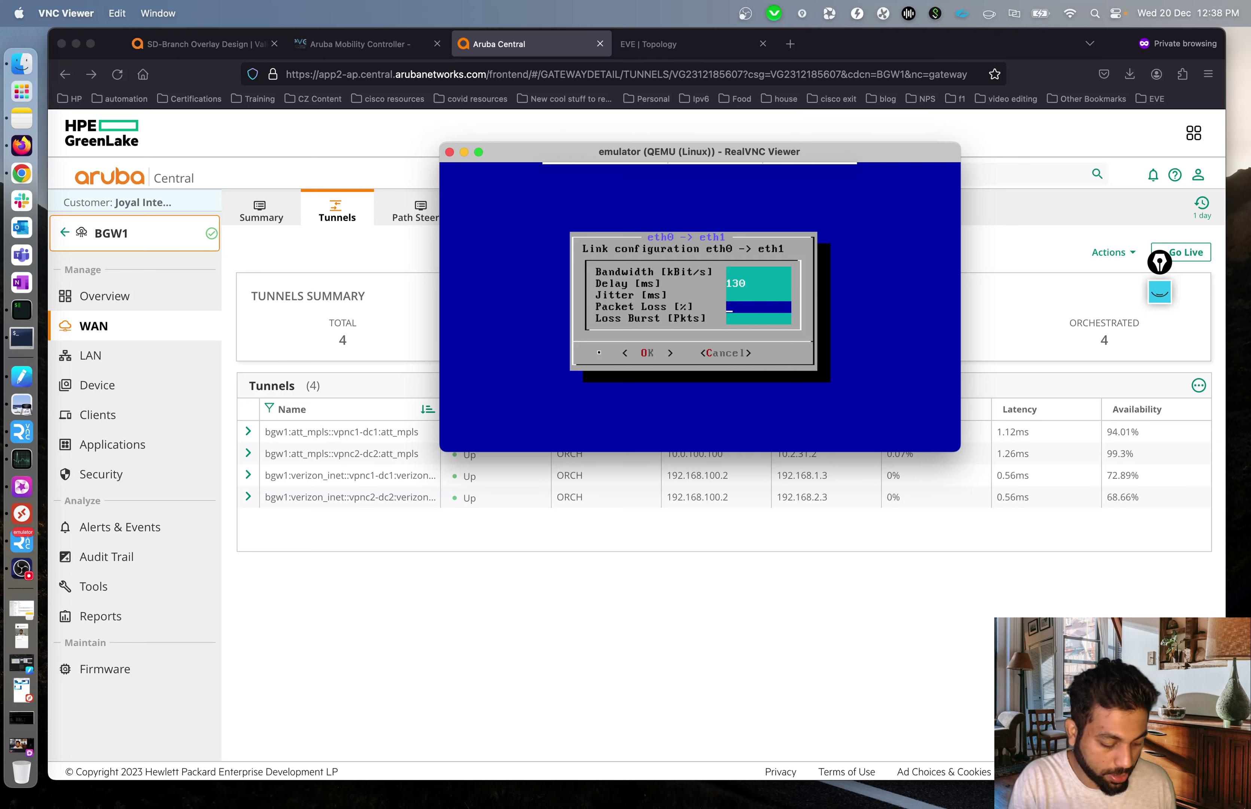
{"action": "type", "text": "10"}
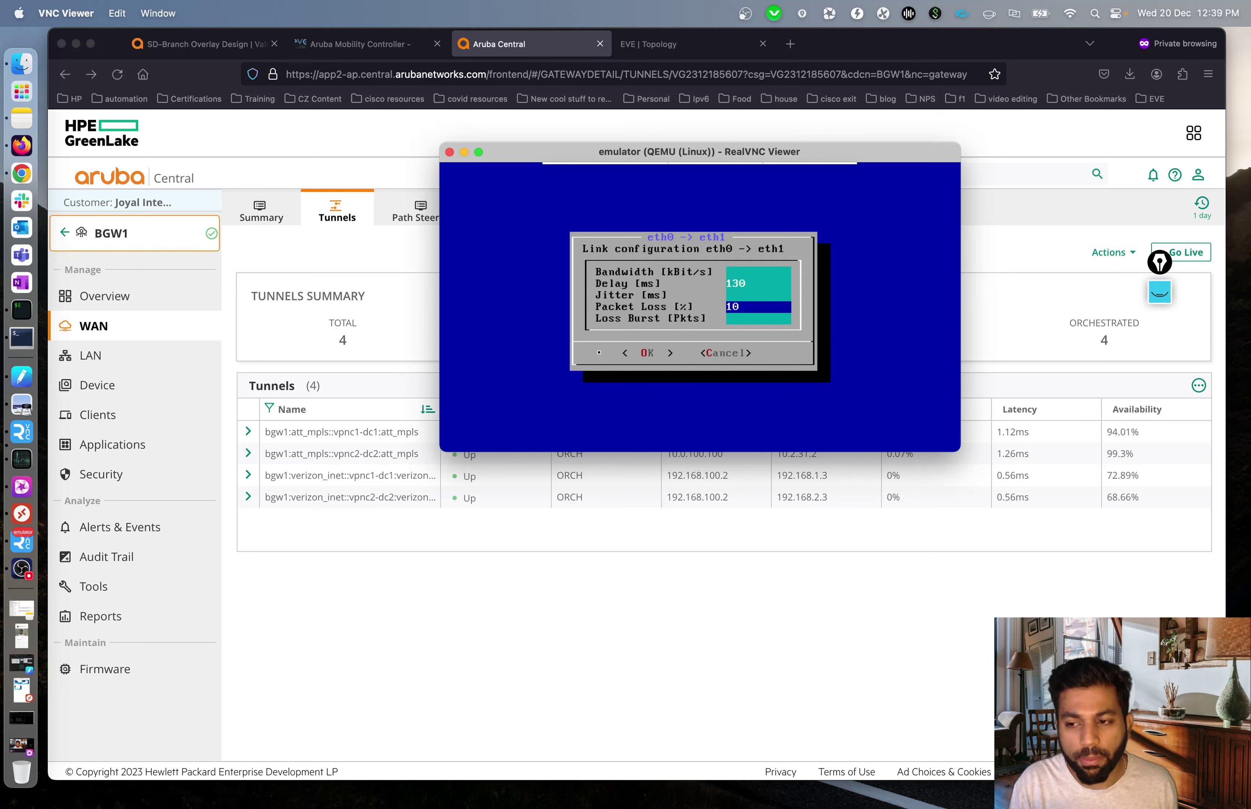
{"action": "key", "text": "Up"}
{"action": "key", "text": "Up"}
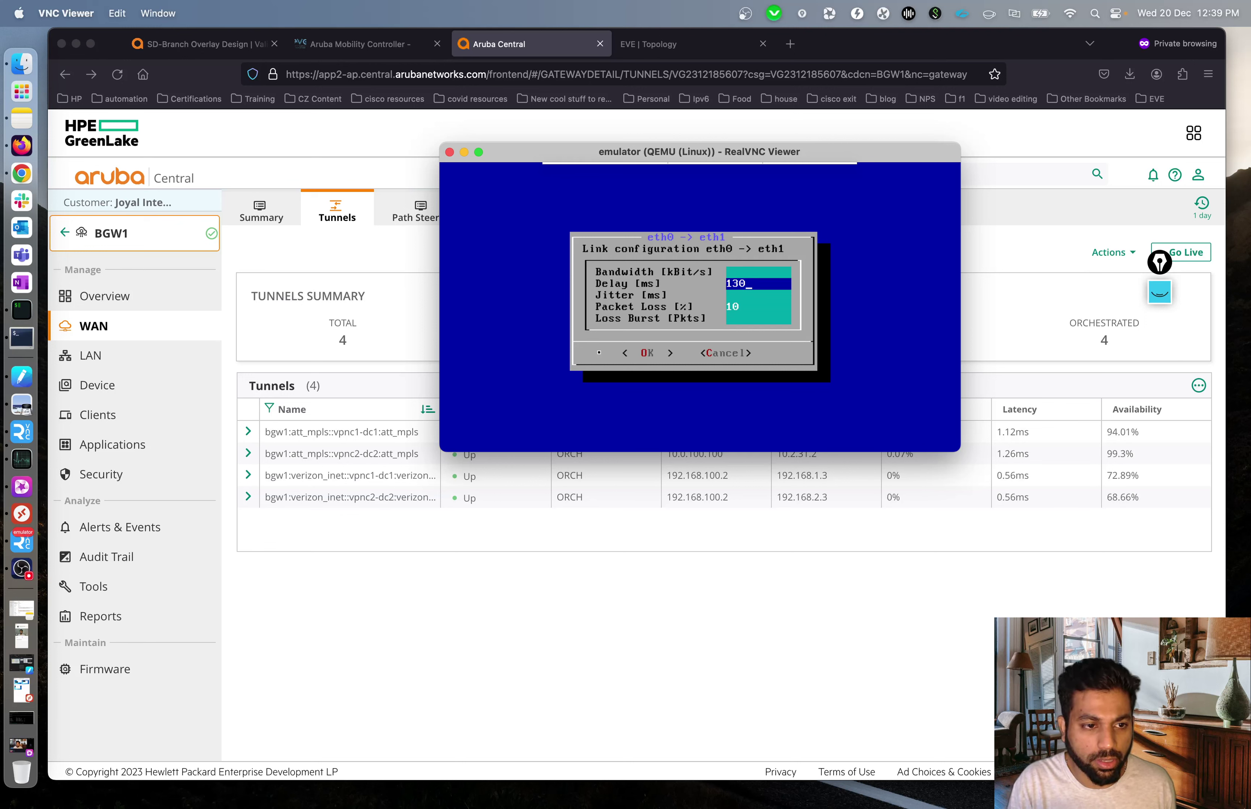
{"action": "key", "text": "Down"}
{"action": "key", "text": "Down"}
{"action": "key", "text": "Down"}
{"action": "key", "text": "Down"}
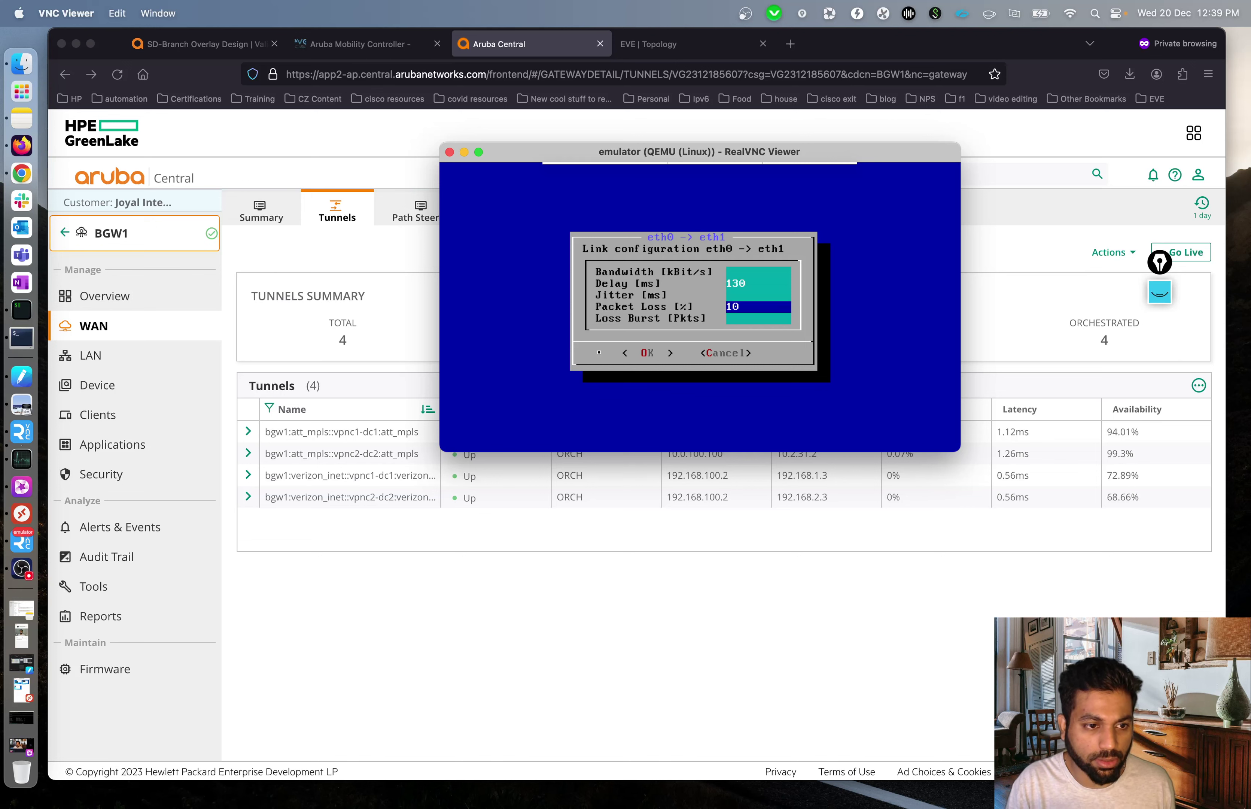
{"action": "key", "text": "Down"}
{"action": "key", "text": "Down"}
{"action": "key", "text": "Down"}
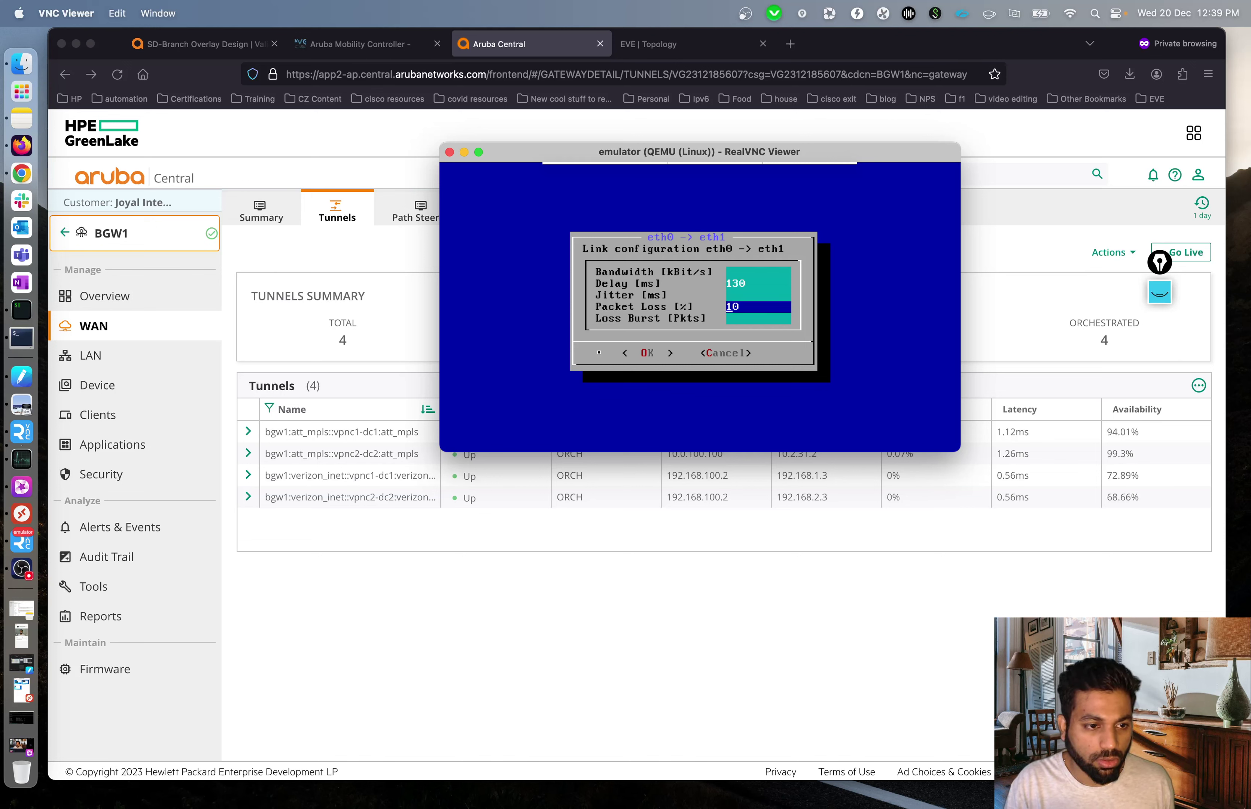
{"action": "key", "text": "Return"}
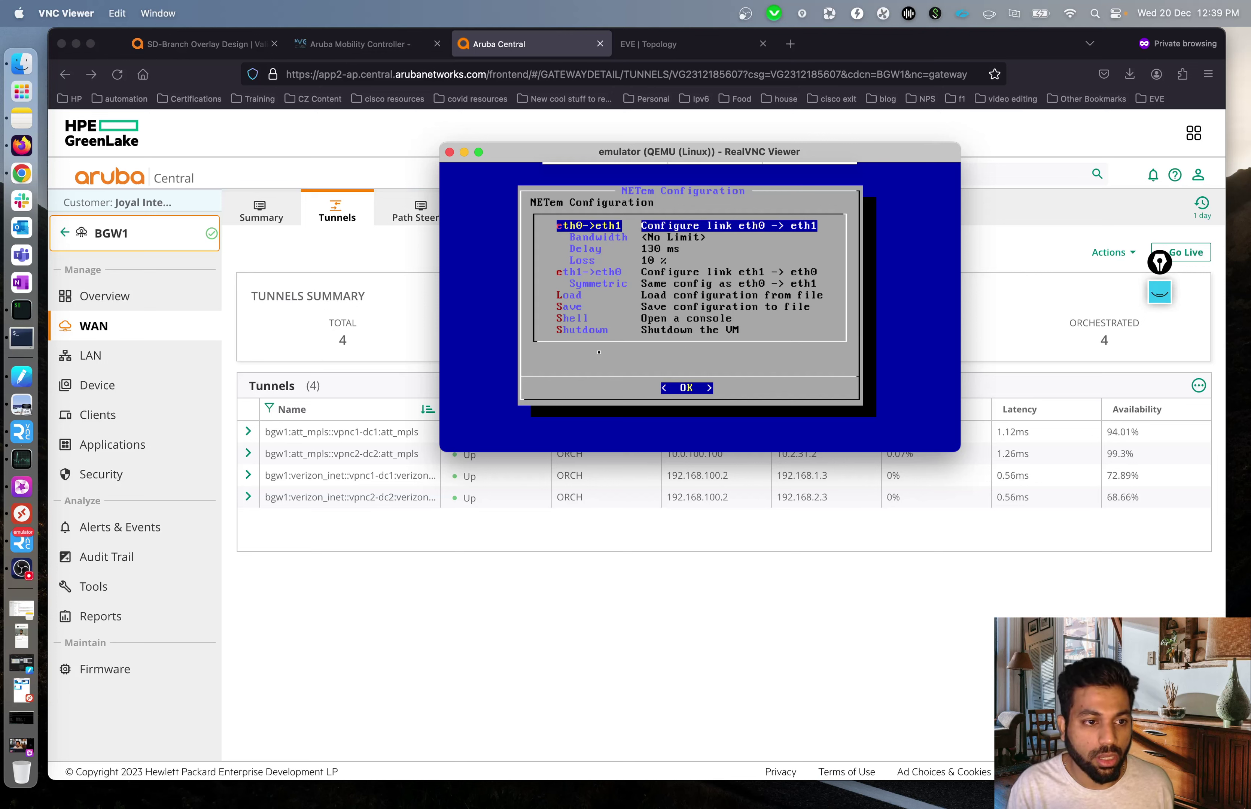
{"action": "key", "text": "Return"}
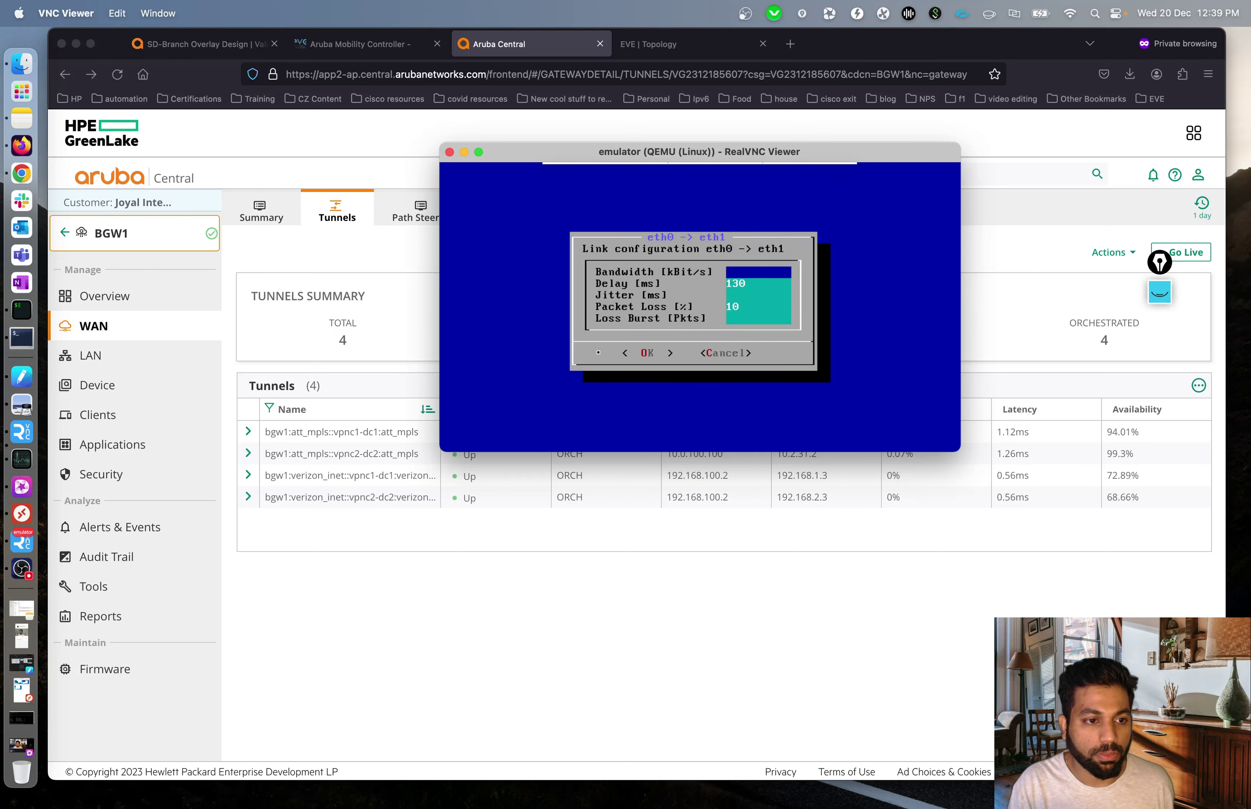
{"action": "key", "text": "Up"}
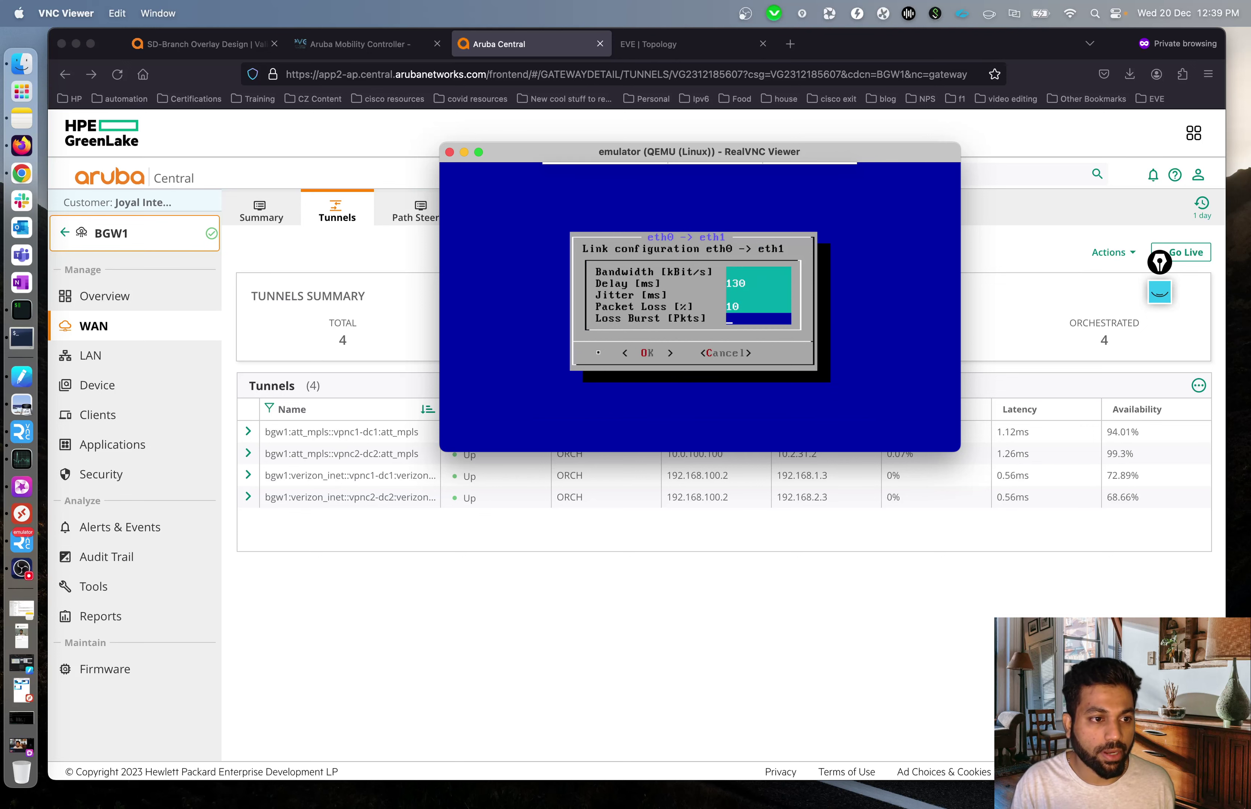
{"action": "left_click", "coordinate": [442, 697]}
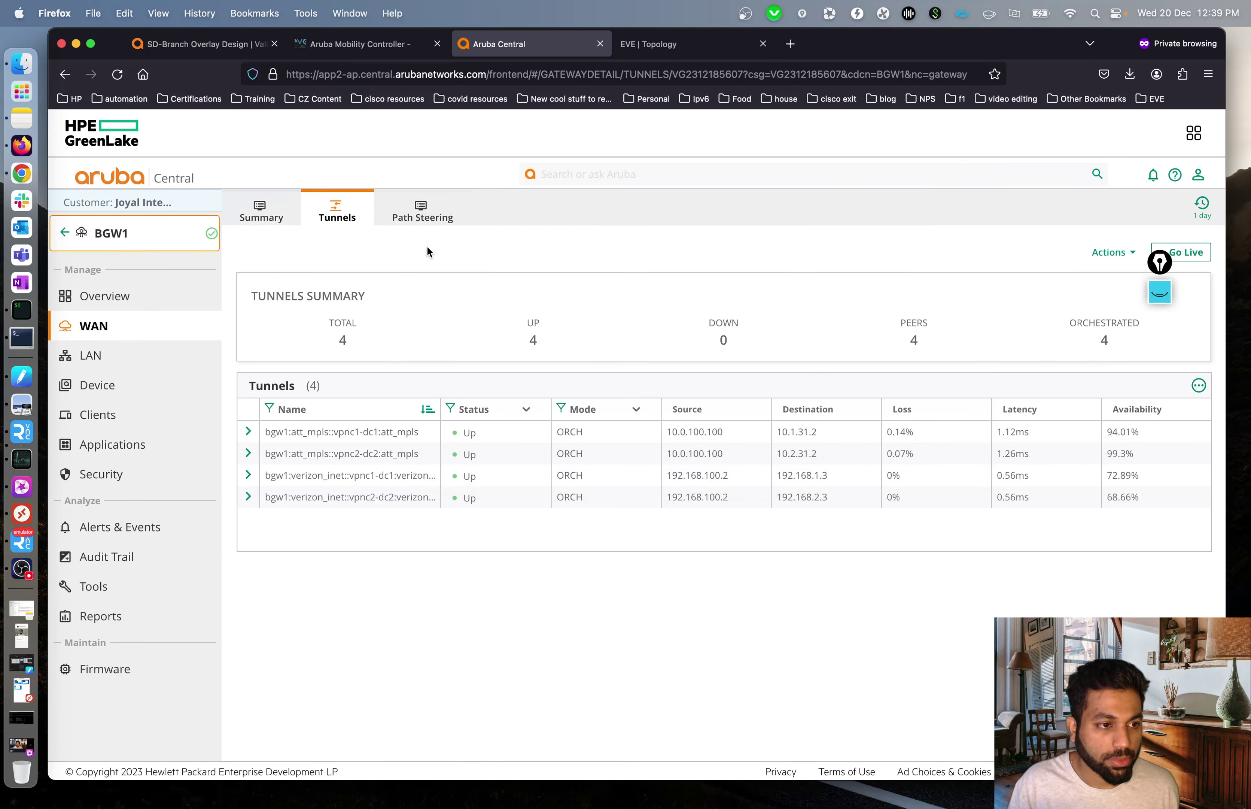
Step: Rerun the show wan threshold-stats command in BGW1's terminal session
{"action": "left_click", "coordinate": [397, 218]}
{"action": "left_click", "coordinate": [336, 214]}
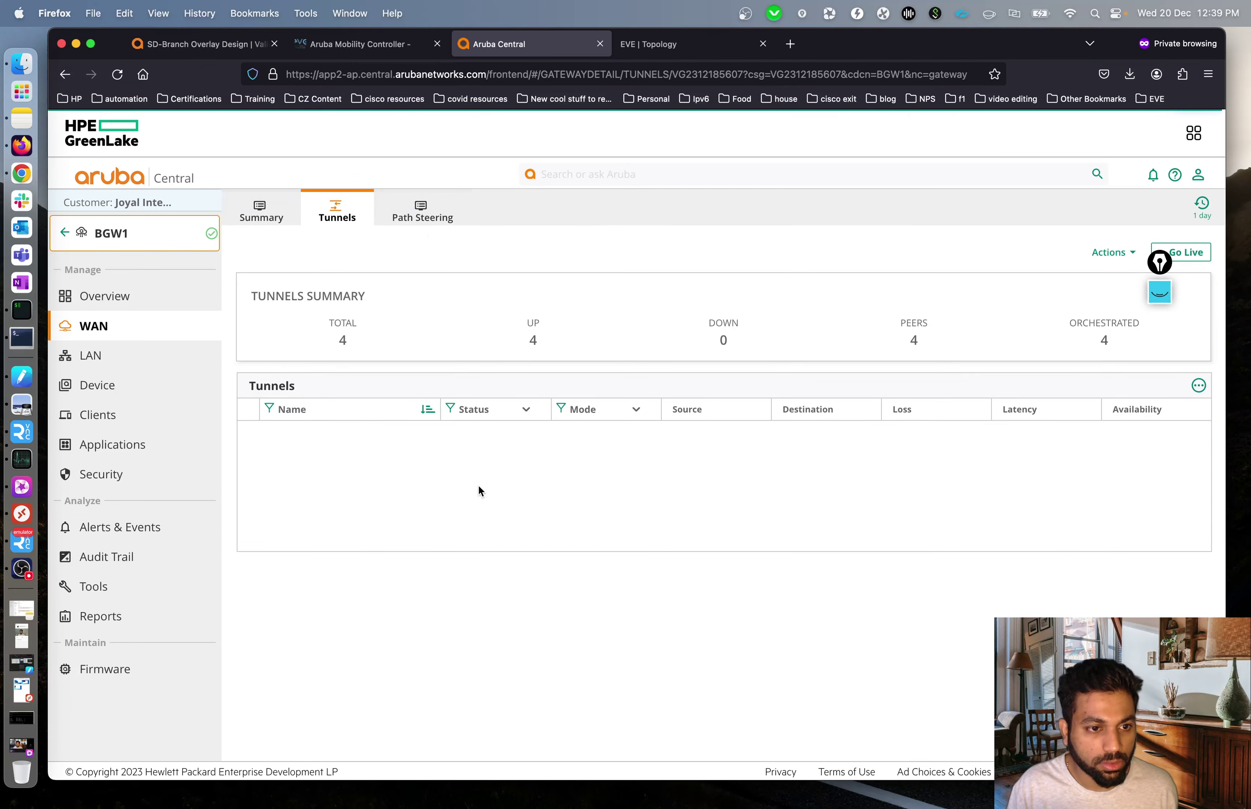
{"action": "key", "text": "ctrl+Up"}
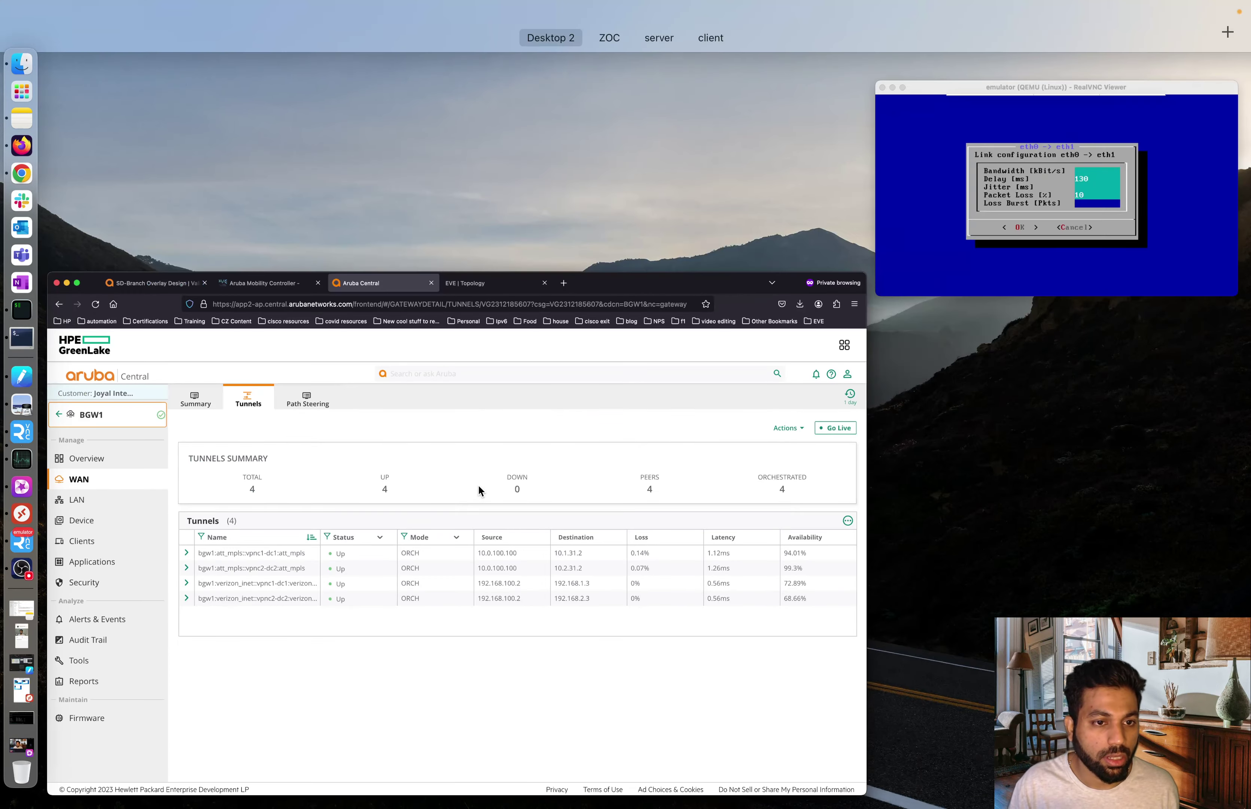
{"action": "left_click", "coordinate": [549, 78]}
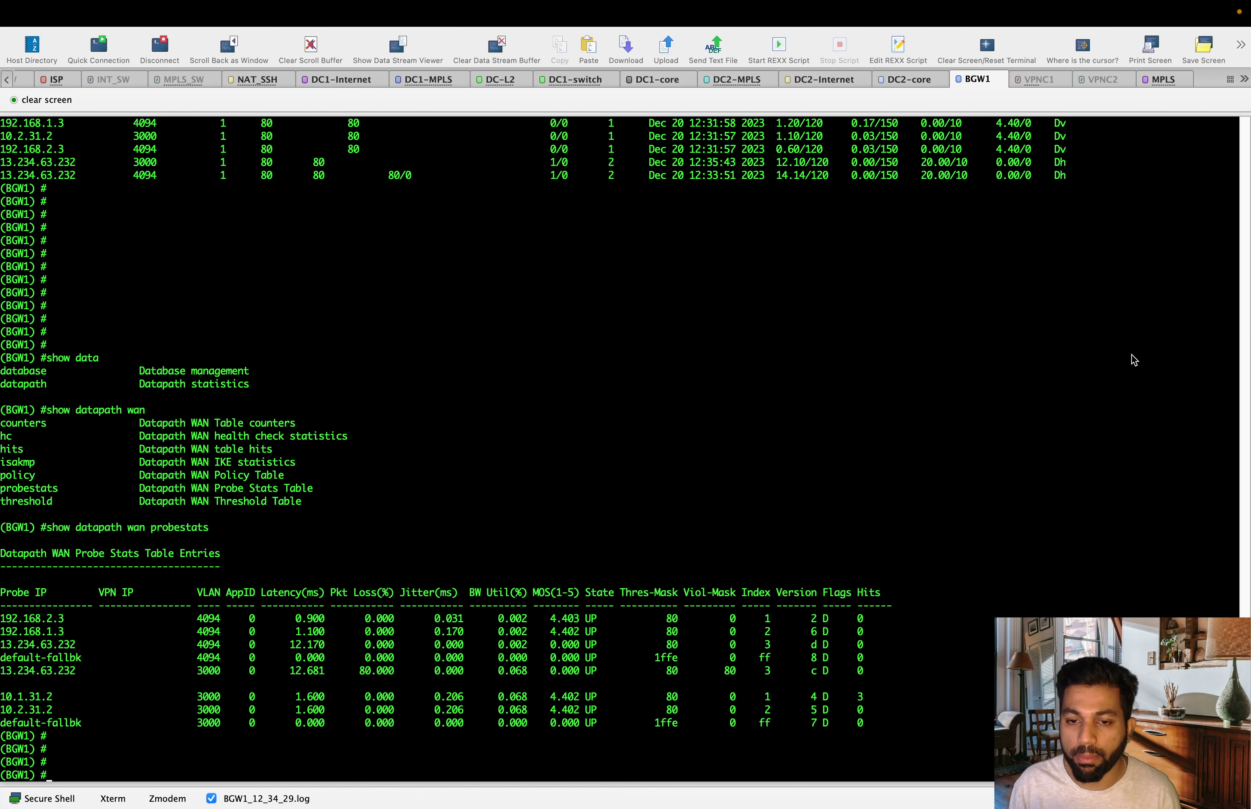
{"action": "left_click", "coordinate": [1011, 417]}
{"action": "key", "text": "Up"}
{"action": "key", "text": "Up"}
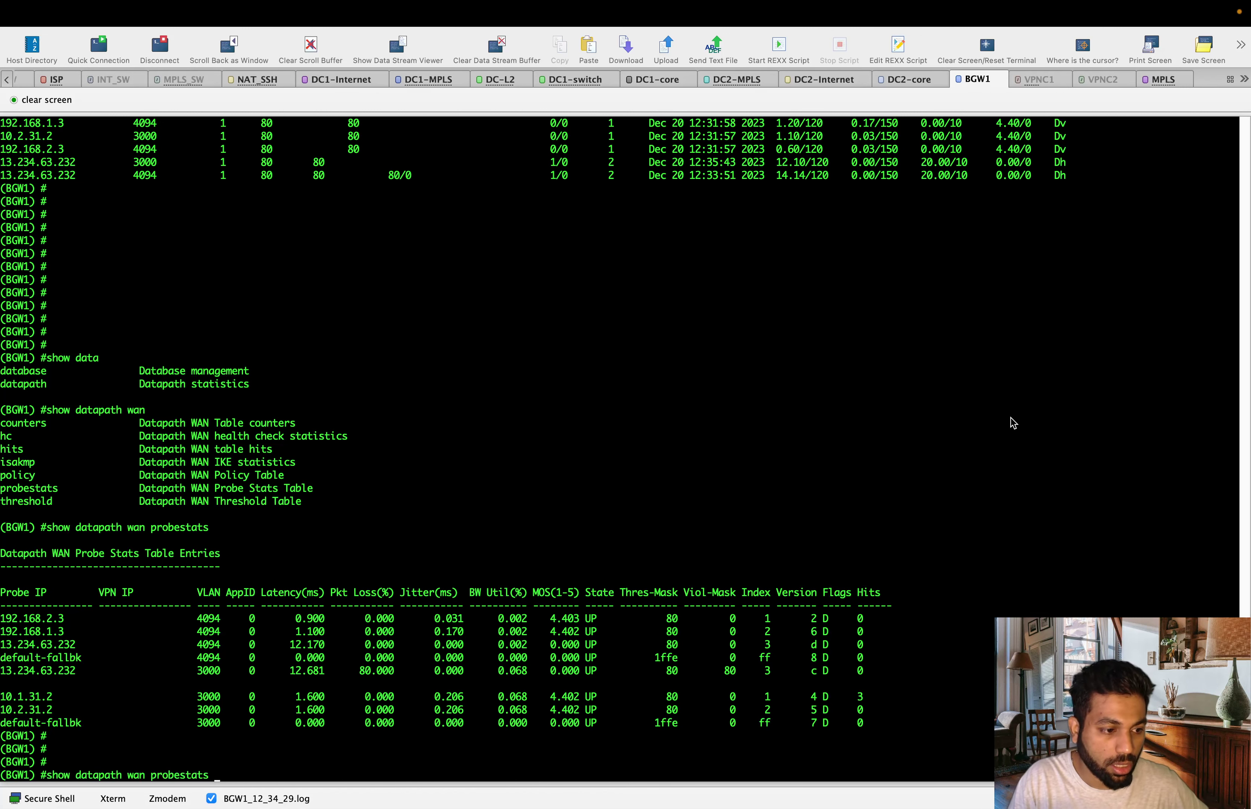
{"action": "key", "text": "Return"}
{"action": "key", "text": "Return"}
{"action": "key", "text": "Return"}
{"action": "key", "text": "Return"}
{"action": "key", "text": "Return"}
{"action": "key", "text": "Return"}
{"action": "key", "text": "Return"}
{"action": "key", "text": "Return"}
{"action": "key", "text": "Return"}
{"action": "key", "text": "Return"}
{"action": "key", "text": "Return"}
{"action": "key", "text": "Return"}
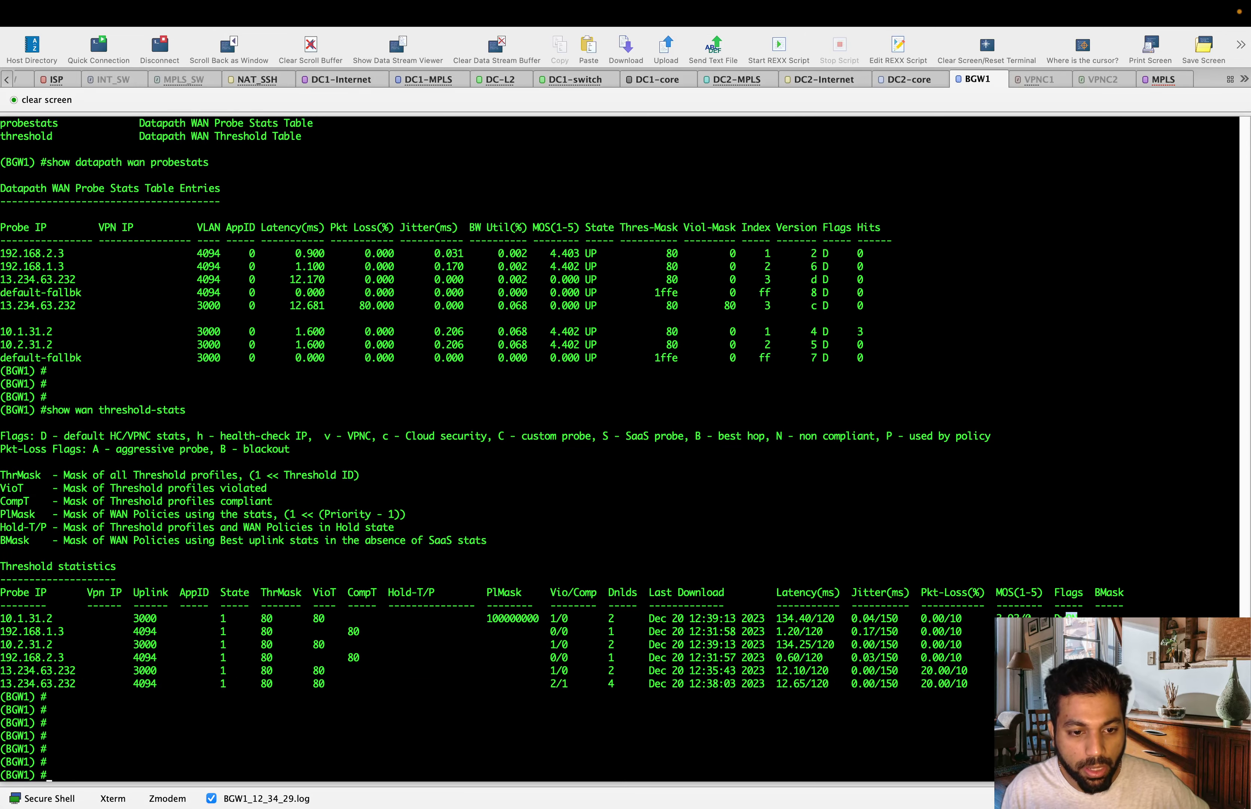
{"action": "scroll", "coordinate": [869, 462], "scroll_direction": "up", "scroll_amount": 5}
{"action": "scroll", "coordinate": [868, 462], "scroll_direction": "down", "scroll_amount": 5}
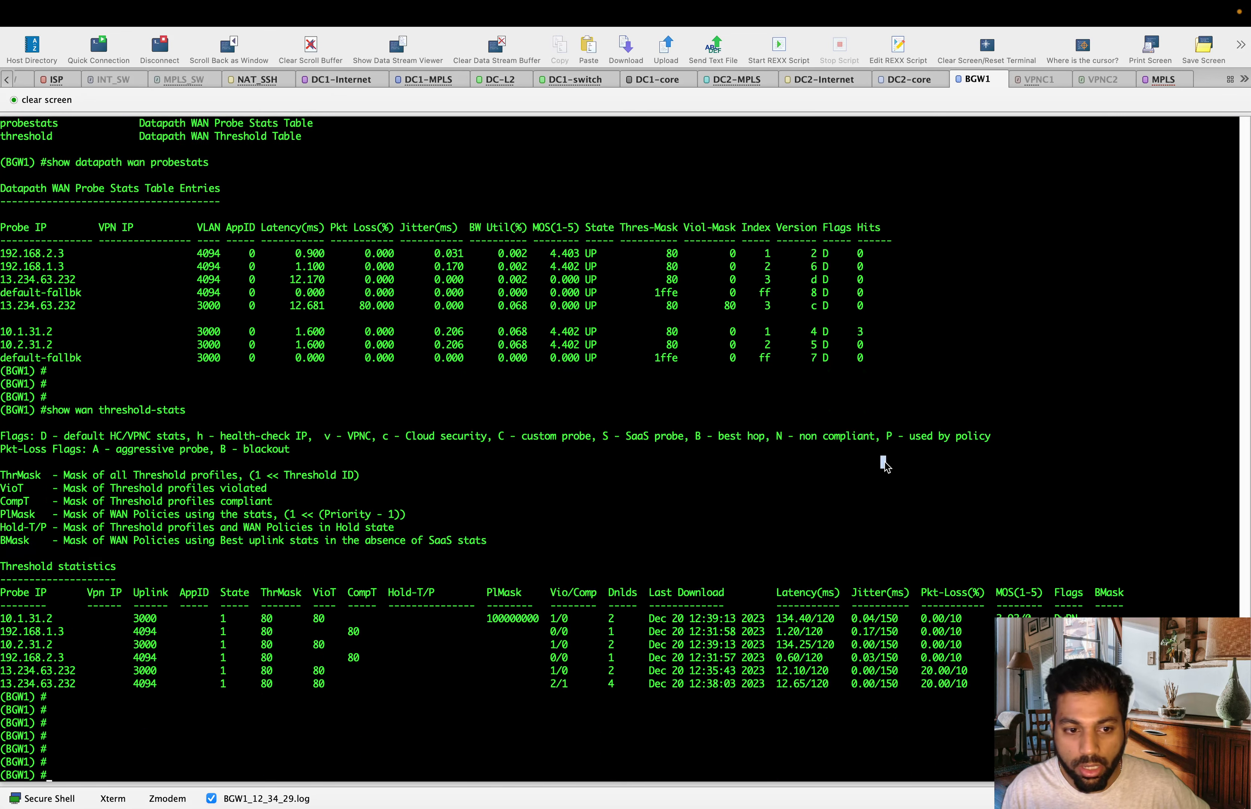
{"action": "key", "text": "Return"}
{"action": "key", "text": "Return"}
{"action": "key", "text": "Return"}
{"action": "key", "text": "Return"}
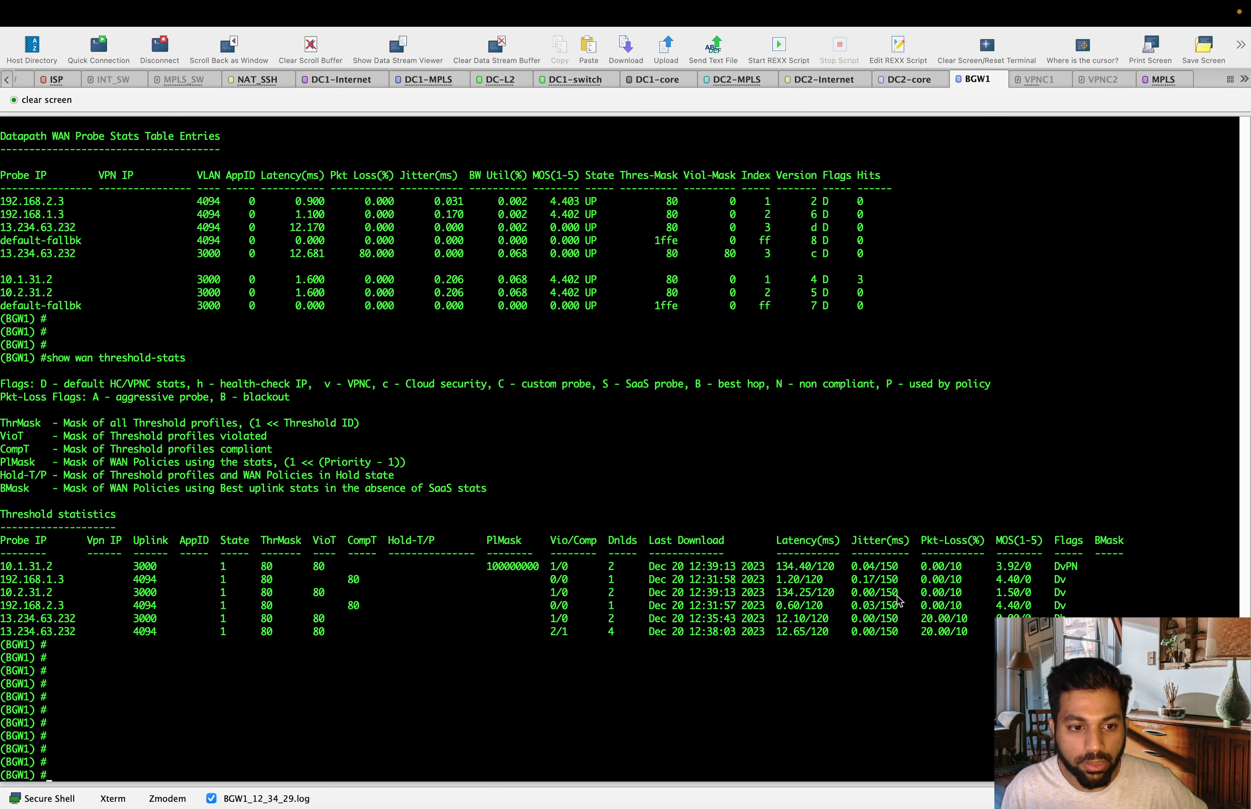
Step: Highlight the 10.1.31.2 row's DvPN flags and the non-compliant and used-by-policy legend meanings
{"action": "left_click_drag", "start_coordinate": [1106, 567], "coordinate": [235, 558]}
{"action": "left_click", "coordinate": [235, 559]}
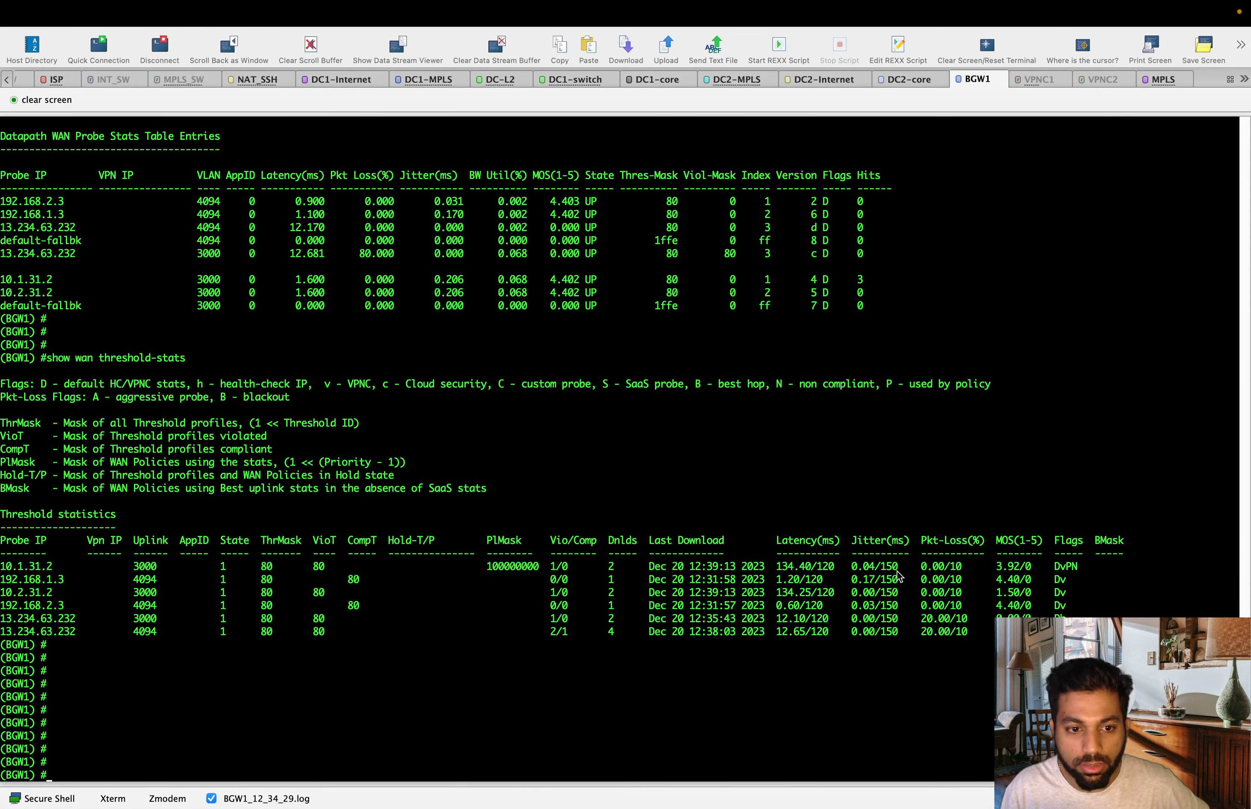
{"action": "left_click_drag", "start_coordinate": [1049, 570], "coordinate": [1042, 569]}
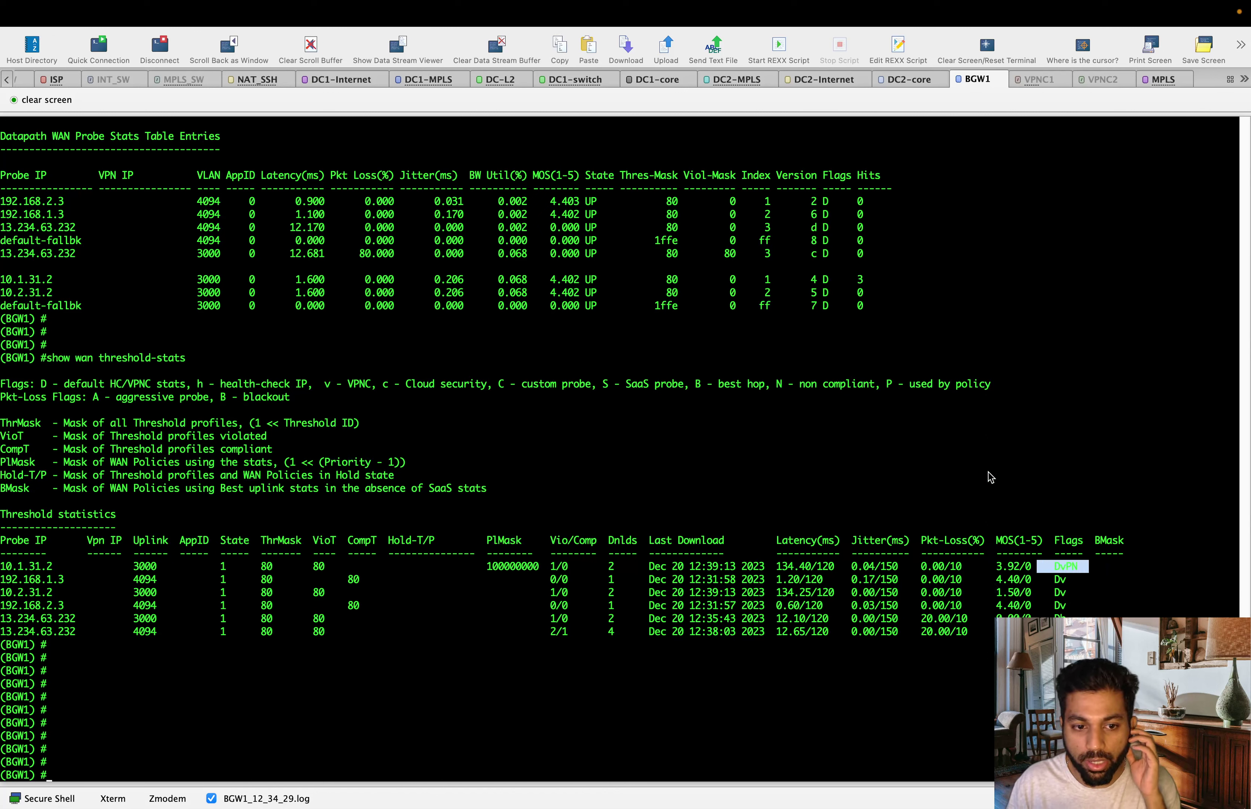
{"action": "left_click", "coordinate": [1078, 549]}
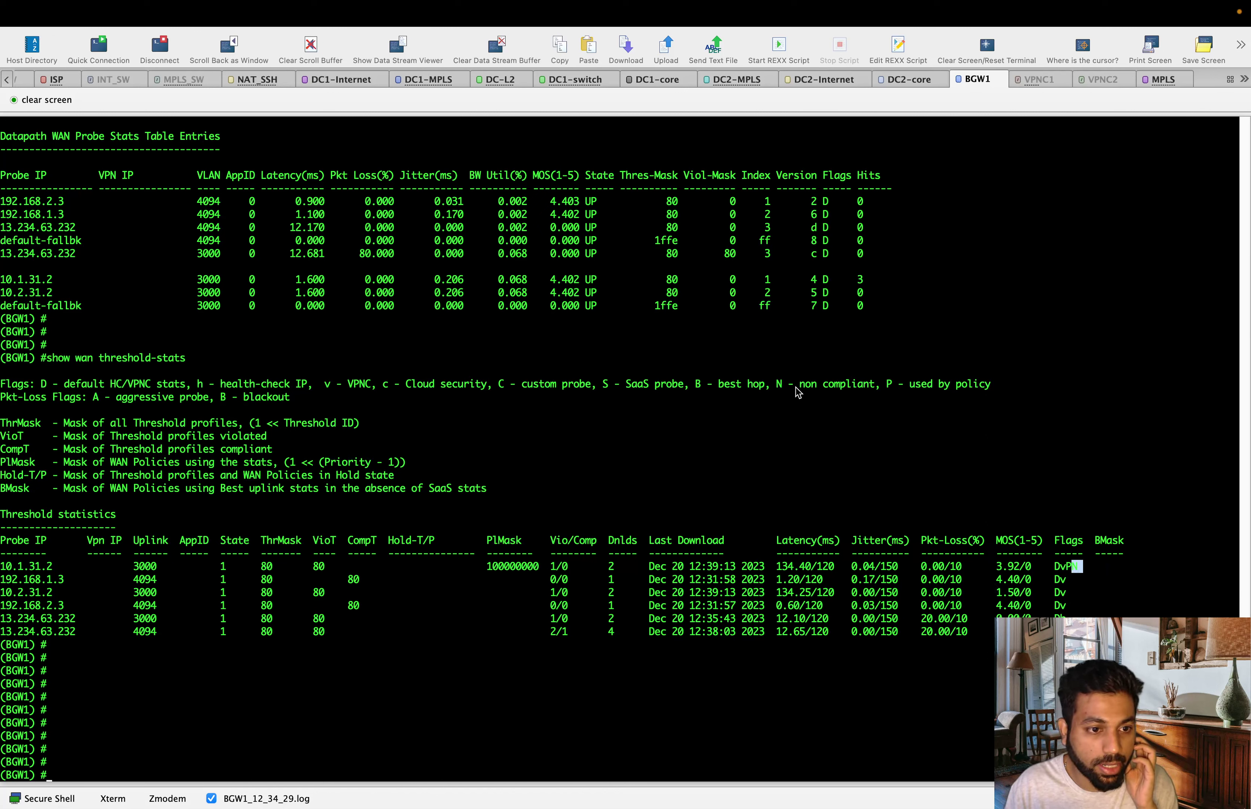
{"action": "left_click_drag", "start_coordinate": [783, 387], "coordinate": [877, 389]}
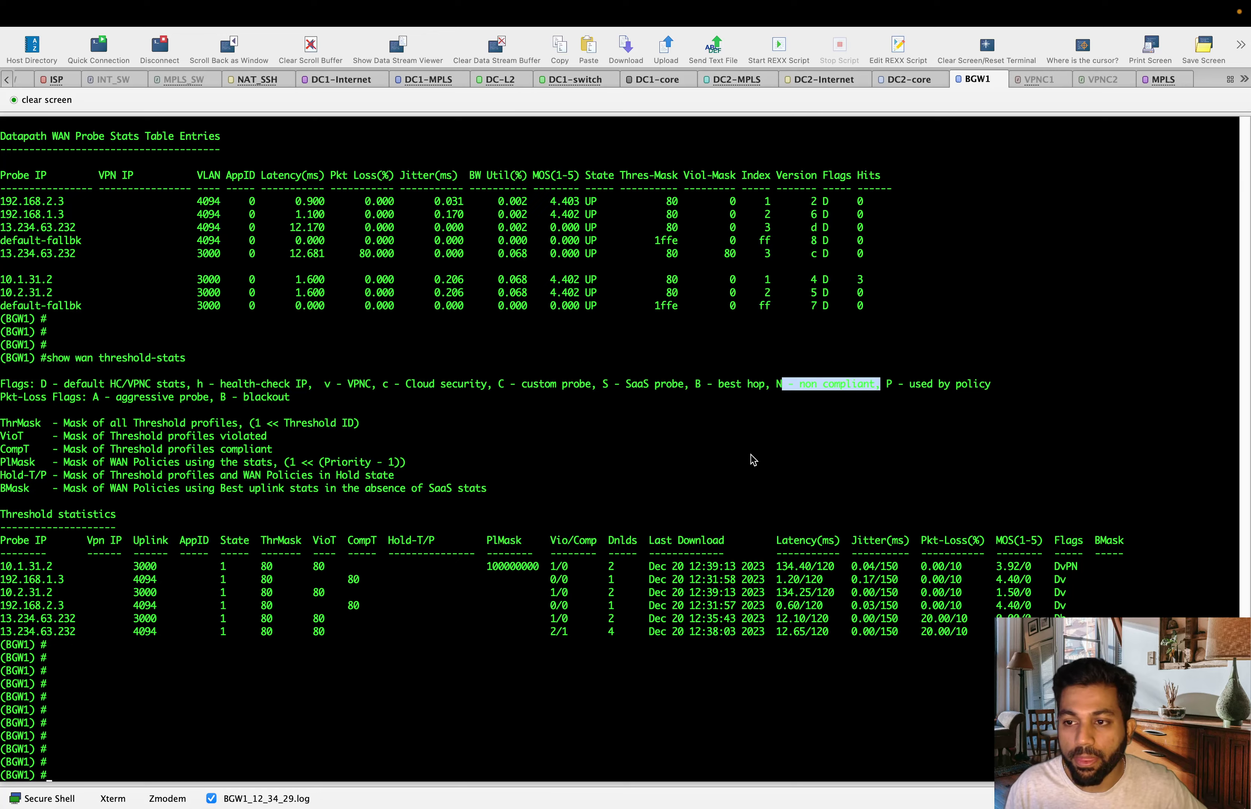
{"action": "scroll", "coordinate": [753, 459], "scroll_direction": "up", "scroll_amount": 15}
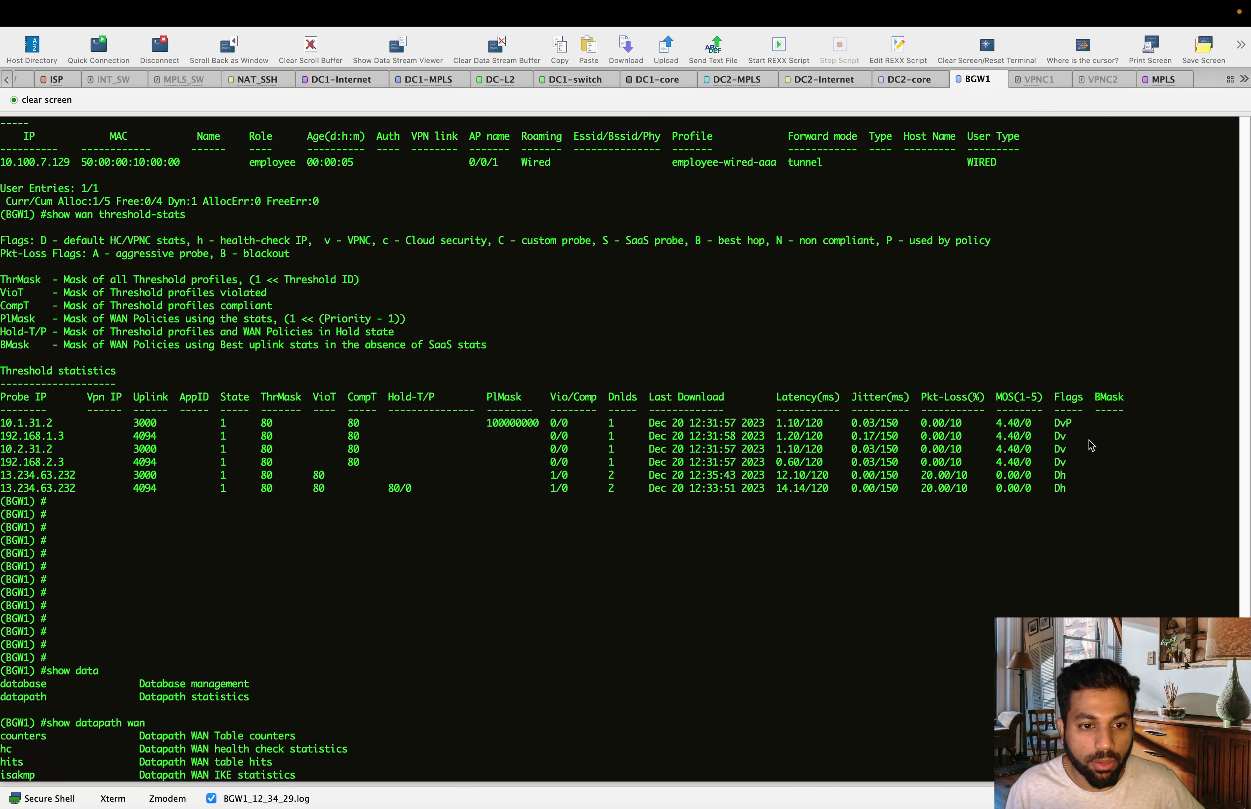
{"action": "mouse_move", "coordinate": [1075, 424]}
{"action": "left_mouse_down"}
{"action": "mouse_move", "coordinate": [1031, 425]}
{"action": "mouse_move", "coordinate": [1054, 424]}
{"action": "left_mouse_up"}
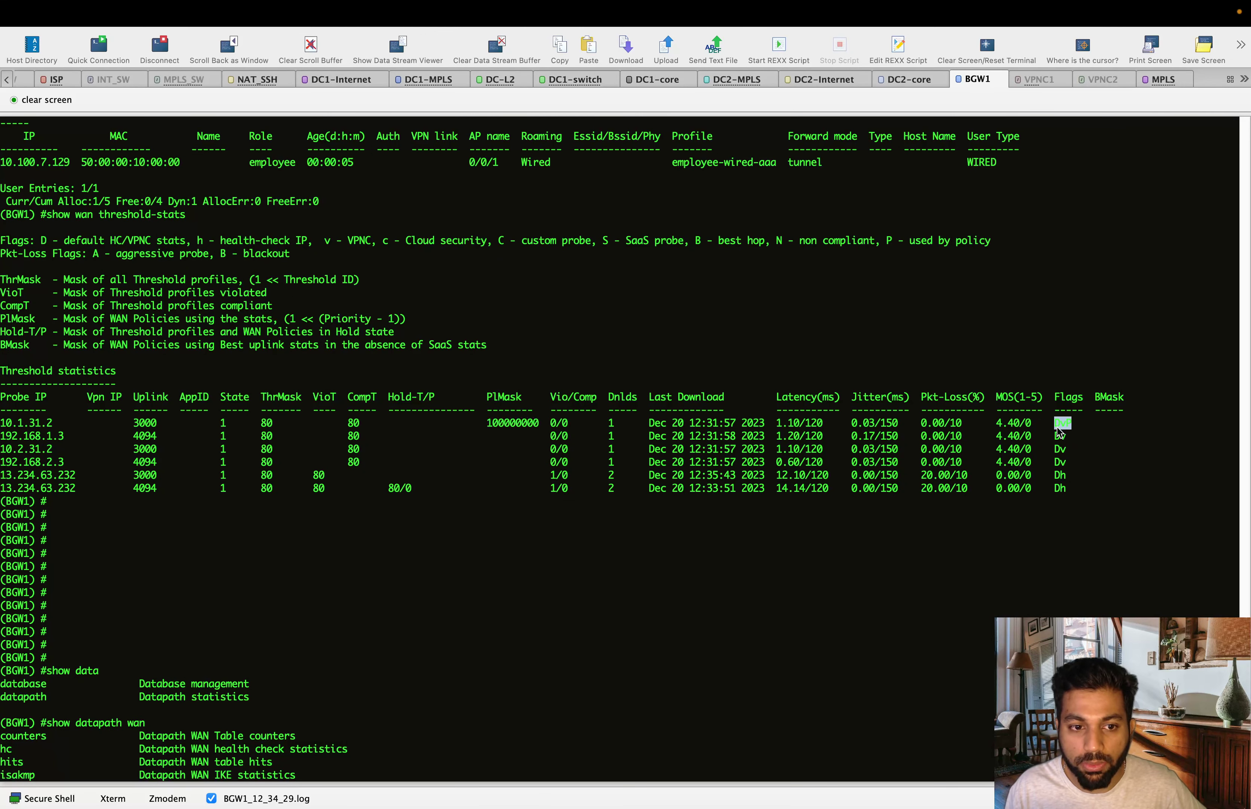
{"action": "left_click_drag", "start_coordinate": [897, 242], "coordinate": [988, 245]}
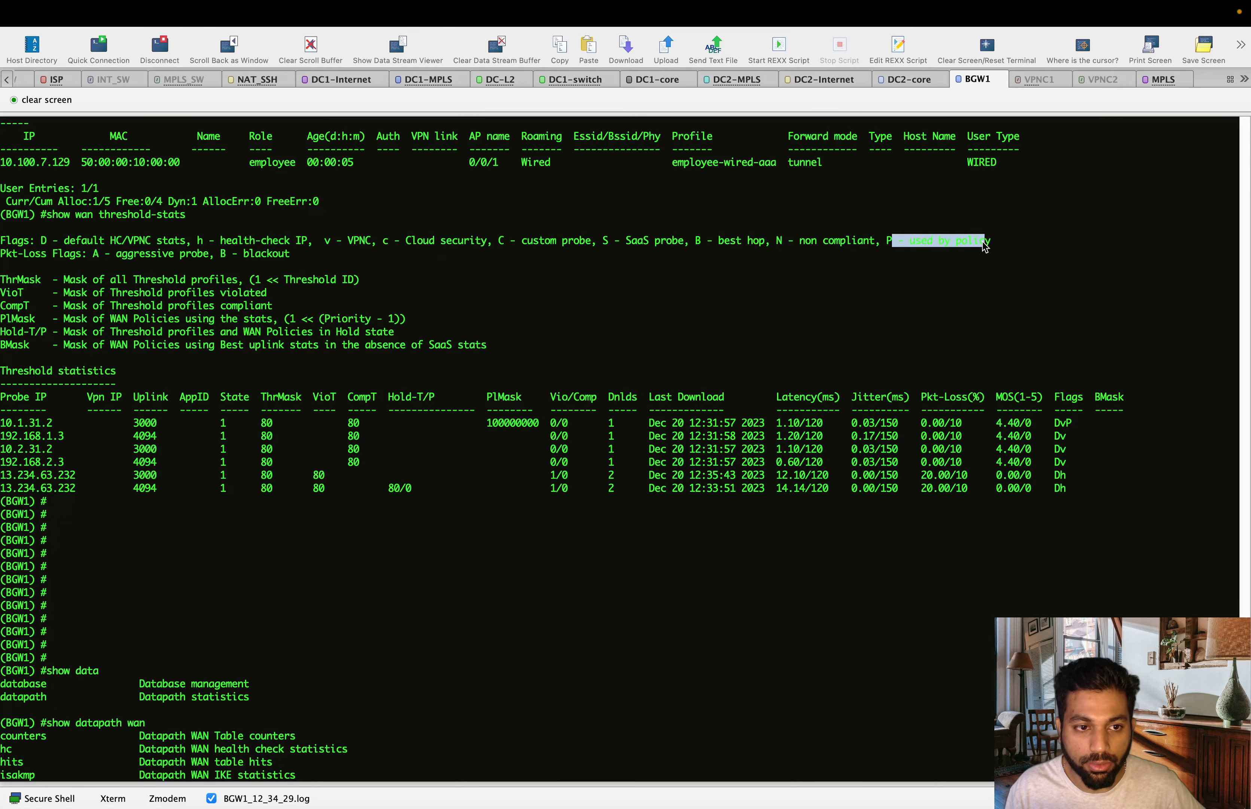
{"action": "left_click", "coordinate": [944, 335]}
{"action": "left_click_drag", "start_coordinate": [776, 240], "coordinate": [831, 239]}
{"action": "scroll", "coordinate": [704, 385], "scroll_direction": "down", "scroll_amount": 15}
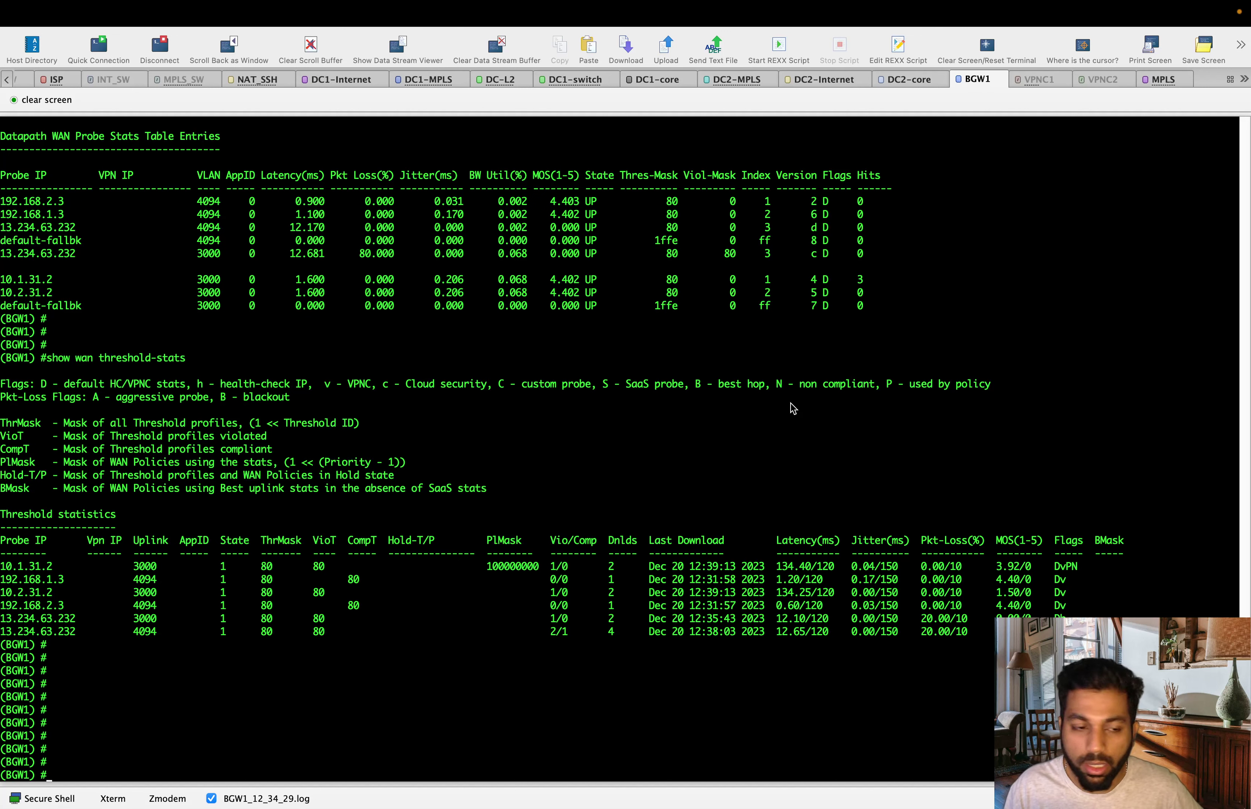
{"action": "key", "text": "ctrl+Up"}
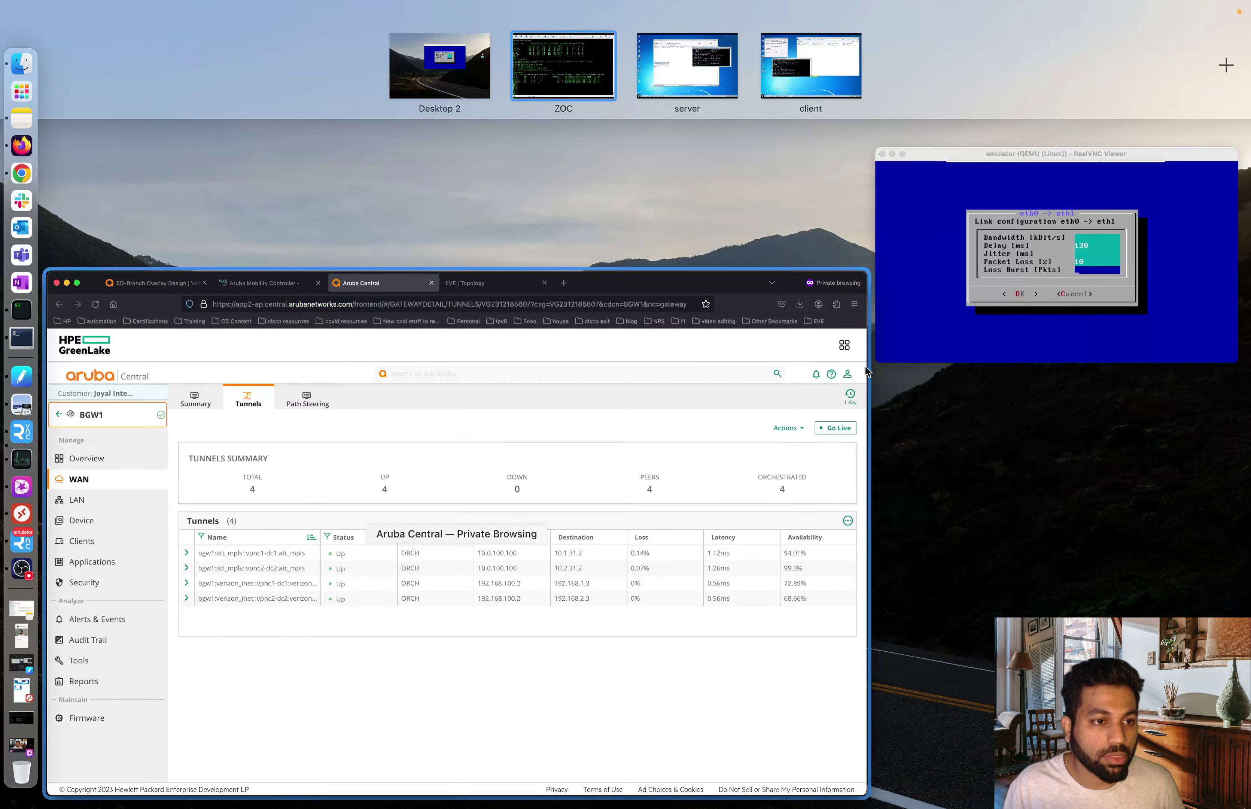
Step: Switch context to the Store site and view its WAN Health over the last 3 hours
{"action": "left_click", "coordinate": [547, 573]}
{"action": "left_click", "coordinate": [277, 213]}
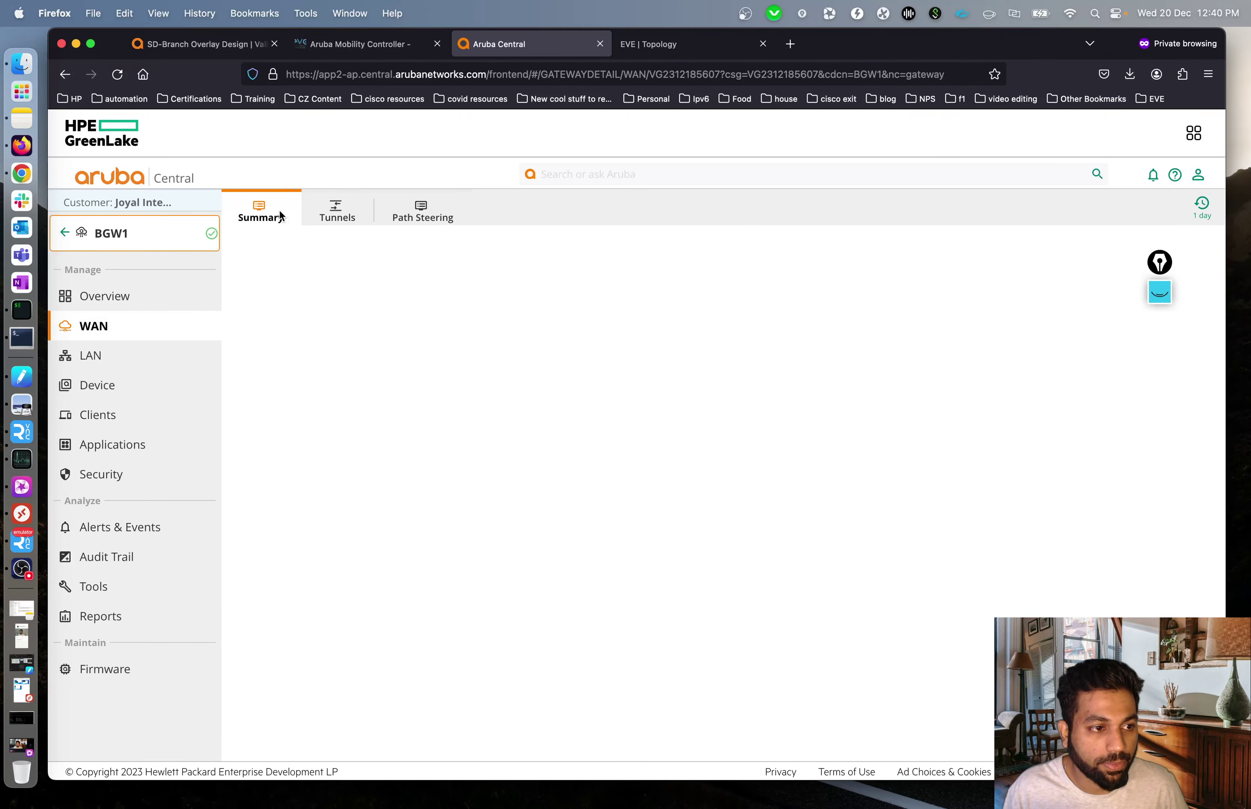
{"action": "left_click", "coordinate": [330, 213]}
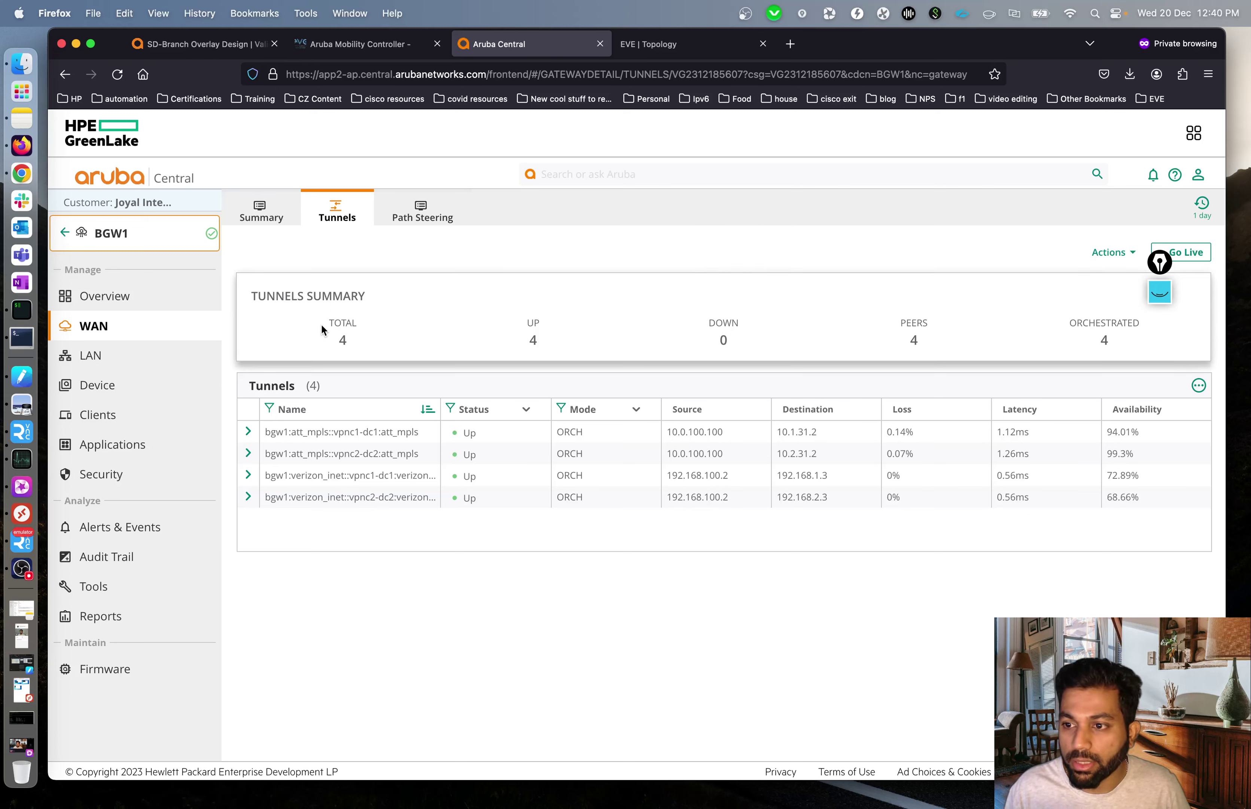
{"action": "left_click", "coordinate": [134, 247]}
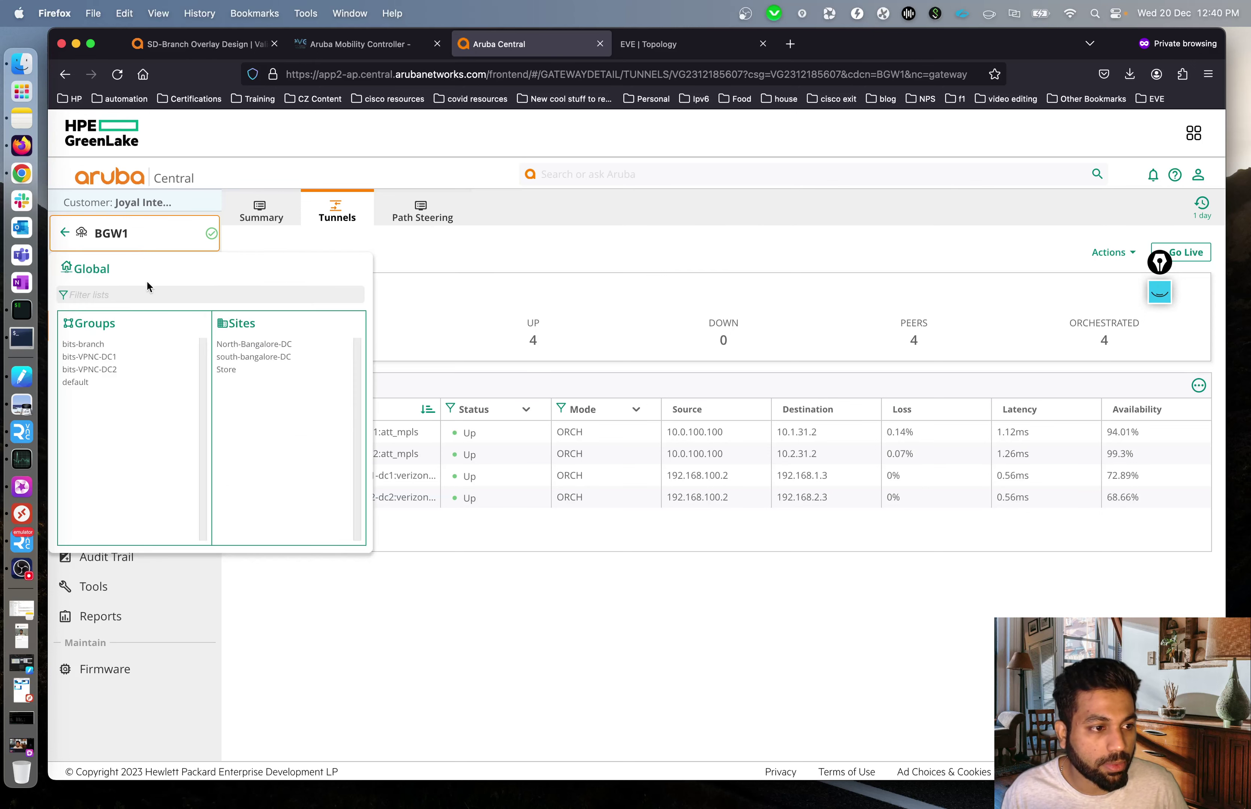
{"action": "left_click", "coordinate": [226, 369]}
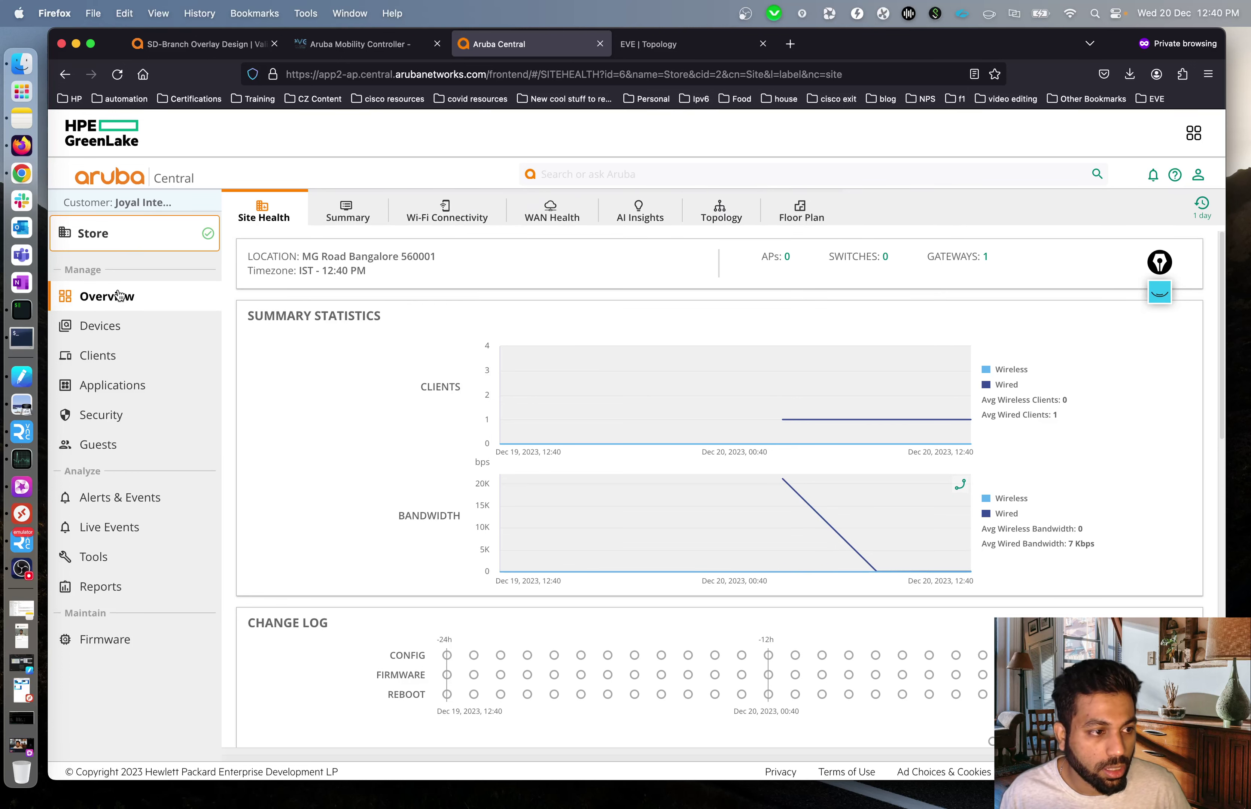
{"action": "left_click", "coordinate": [557, 220]}
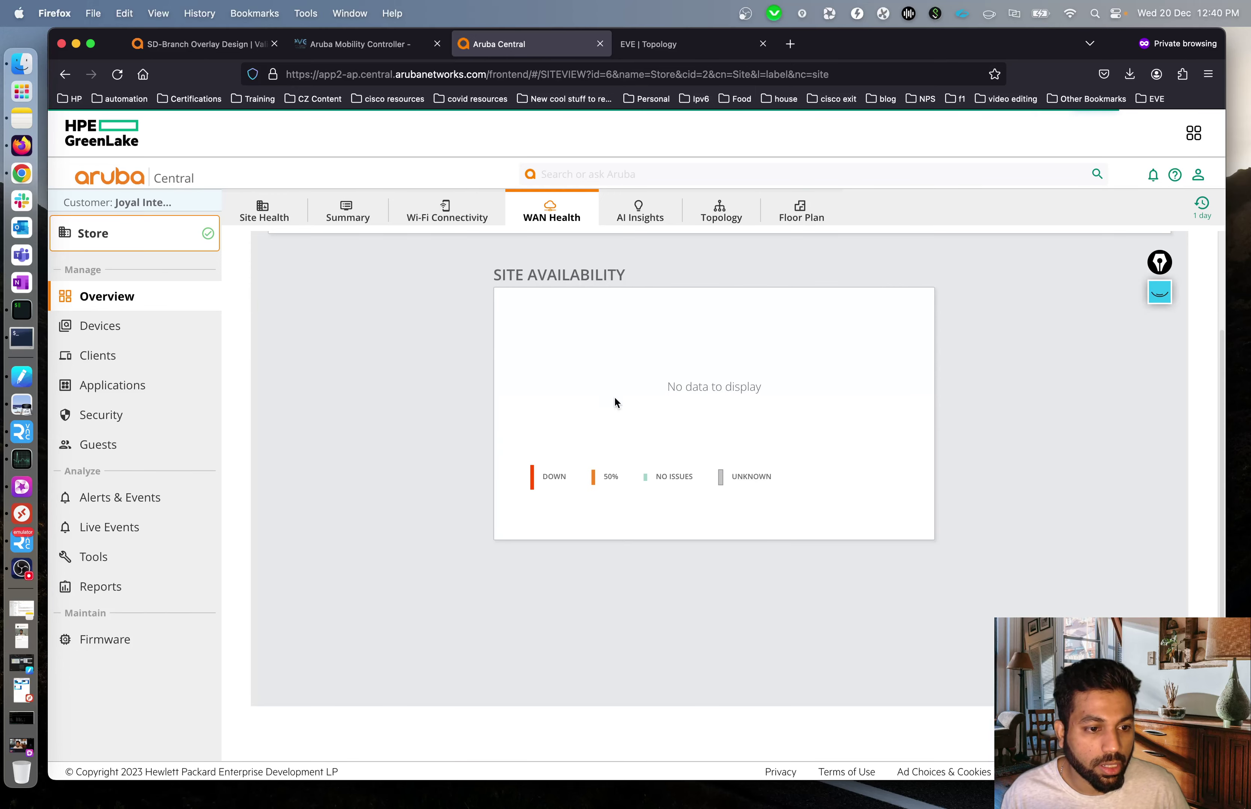
{"action": "left_click", "coordinate": [1201, 210]}
{"action": "left_click", "coordinate": [1186, 237]}
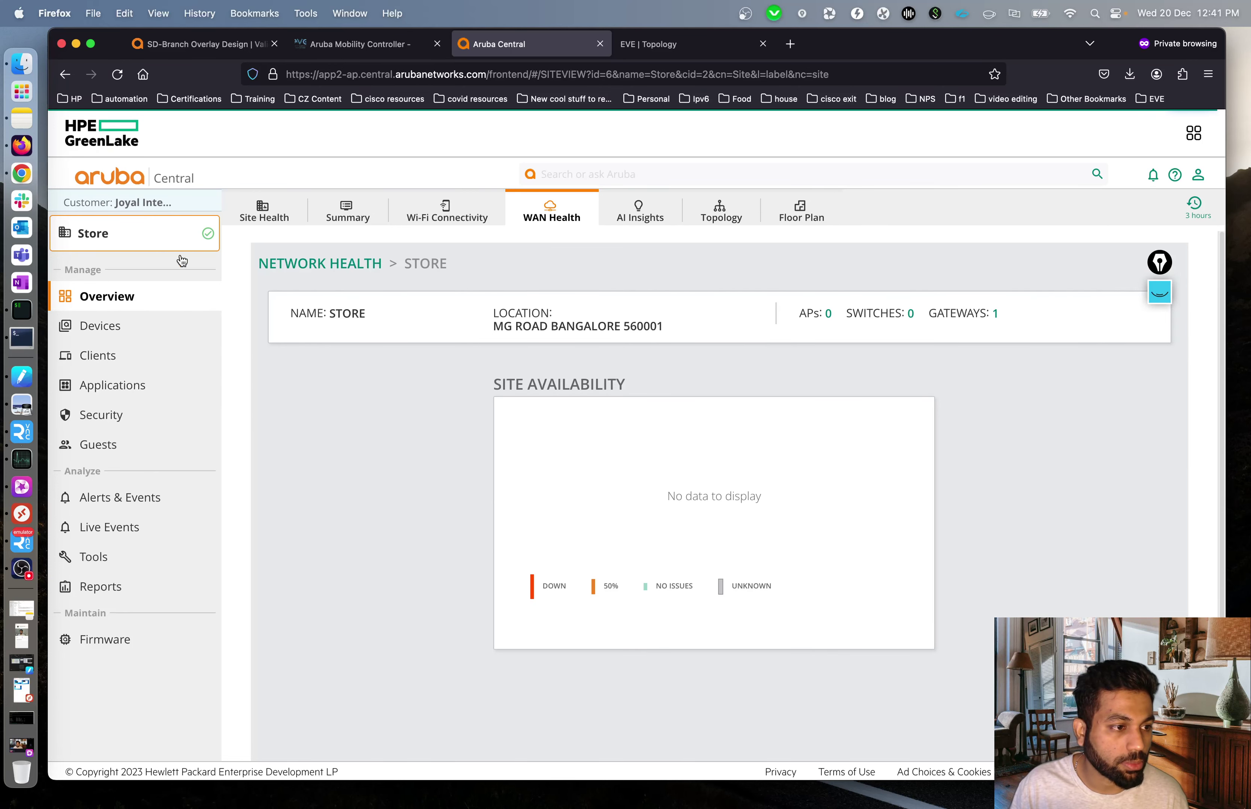
Step: Go through Devices > Gateways > BGW1 > WAN to the Path Steering tab showing corp-data Compliant
{"action": "left_click", "coordinate": [101, 324]}
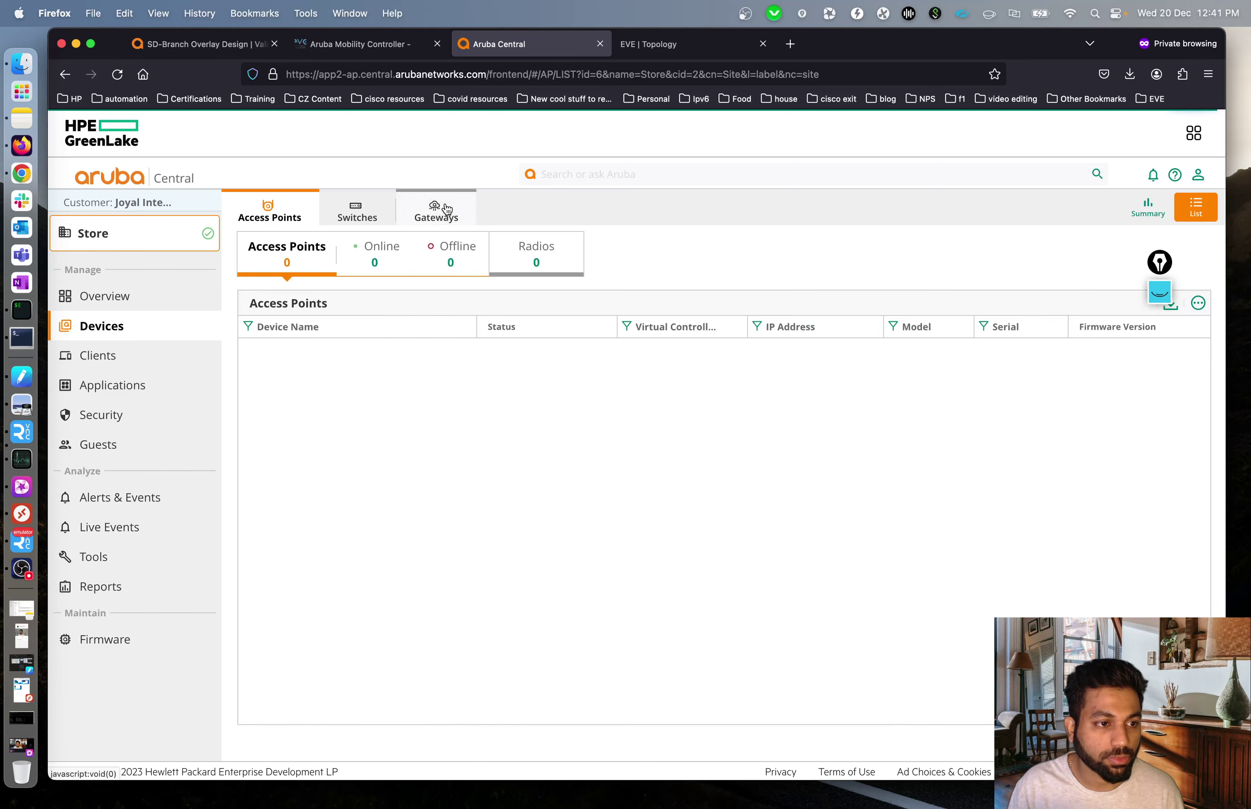
{"action": "left_click", "coordinate": [443, 208]}
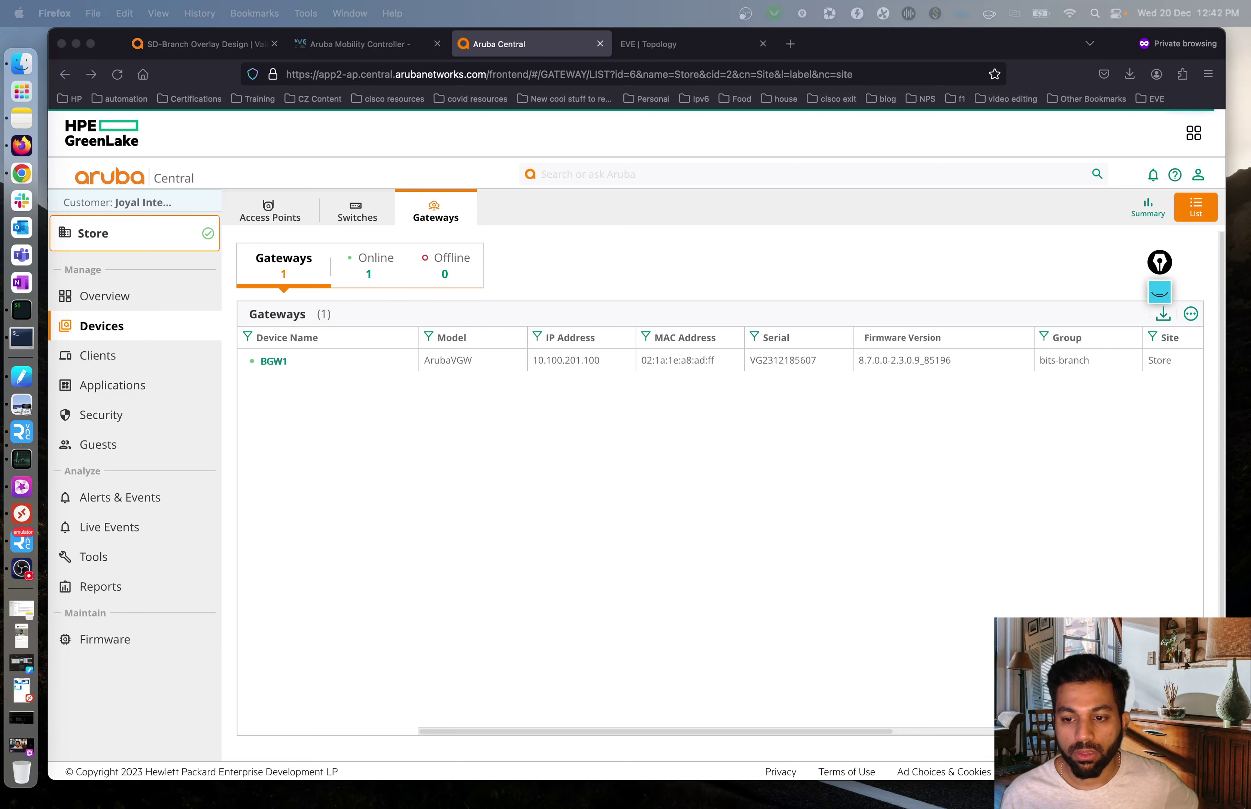
{"action": "left_click", "coordinate": [421, 451]}
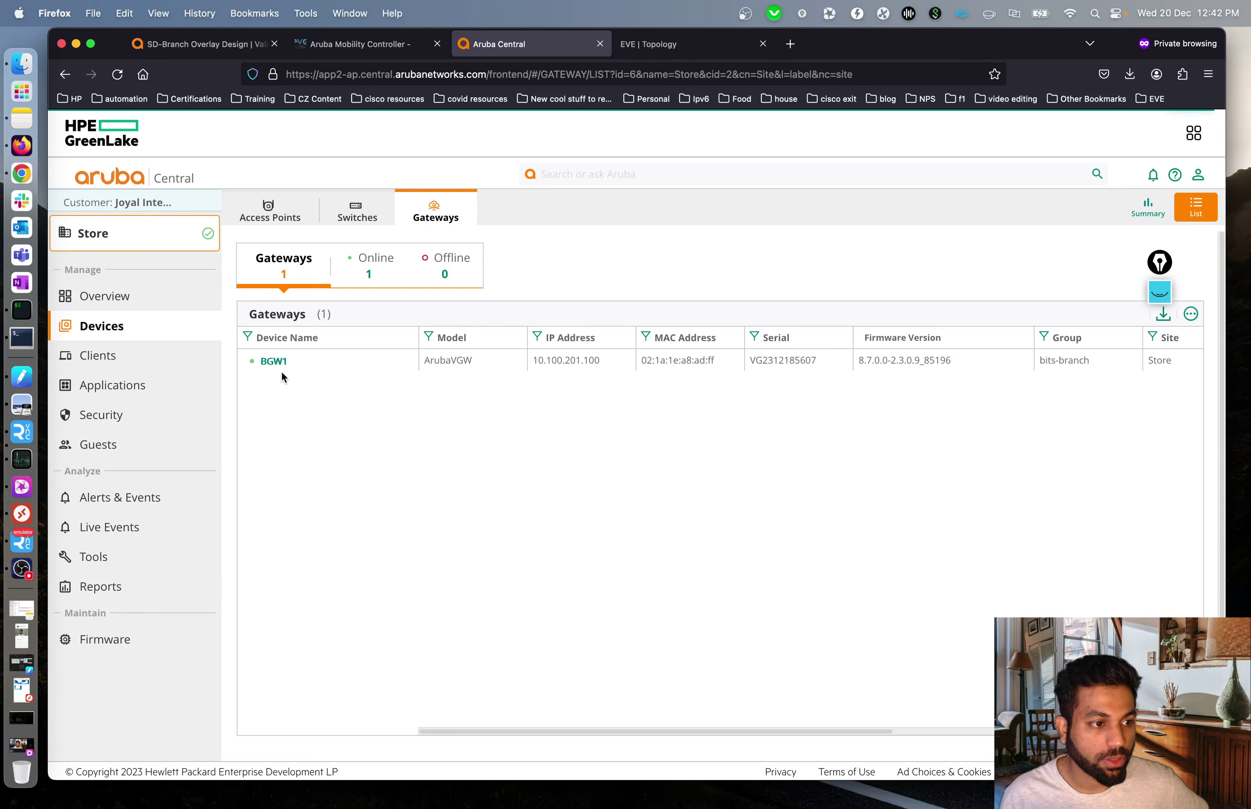
{"action": "left_click", "coordinate": [274, 361]}
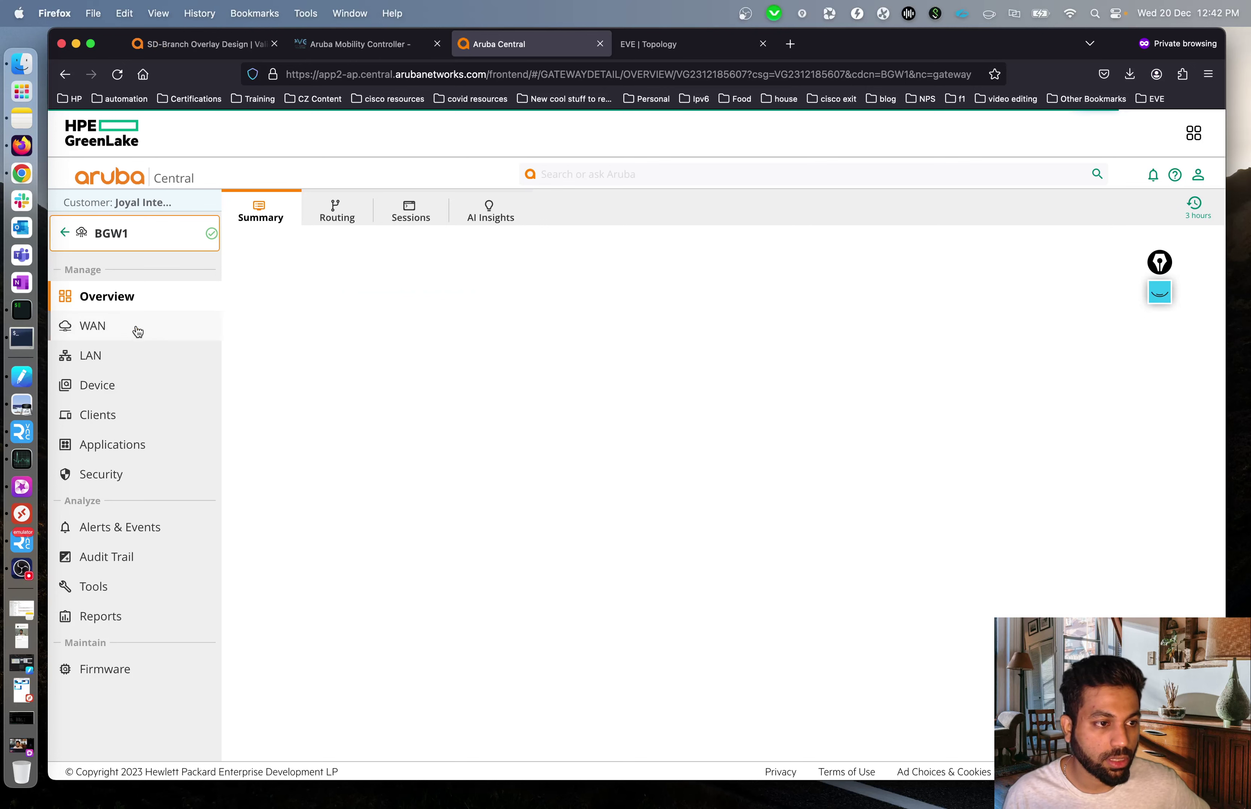
{"action": "left_click", "coordinate": [108, 328]}
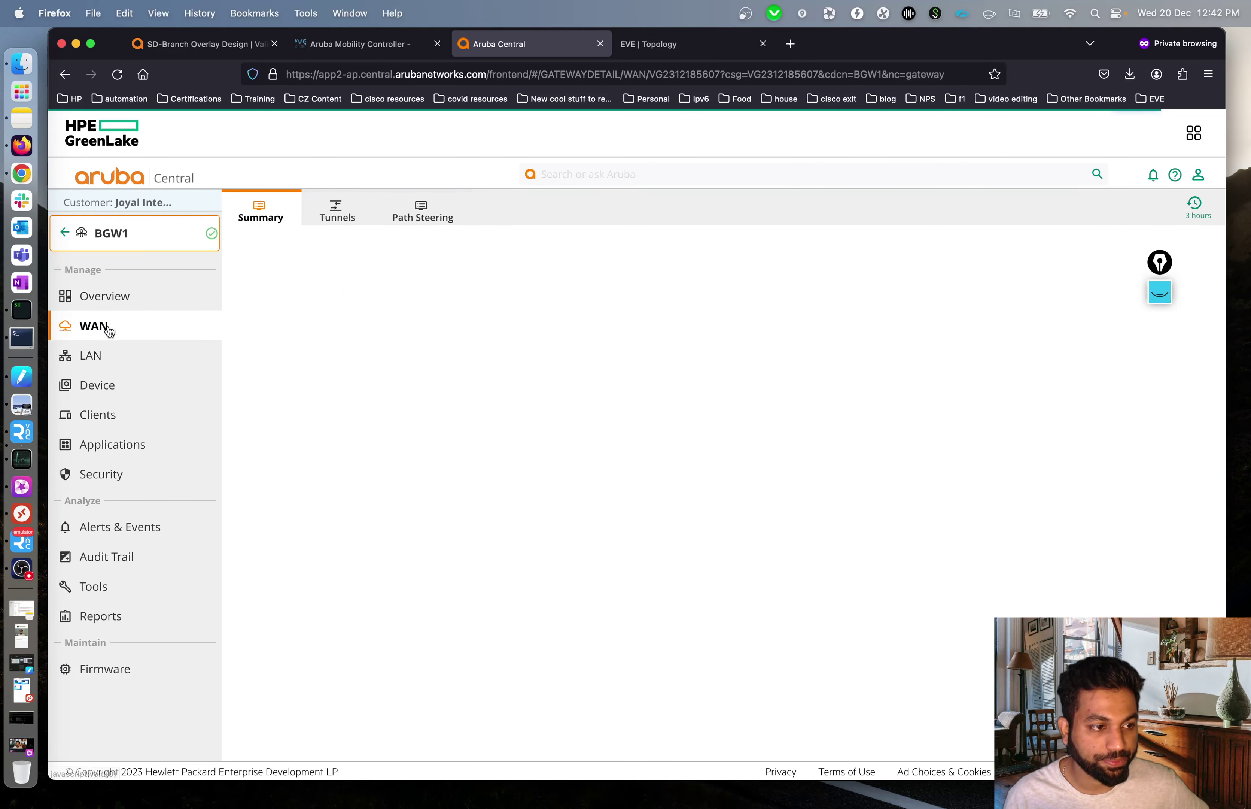
{"action": "left_click", "coordinate": [363, 216]}
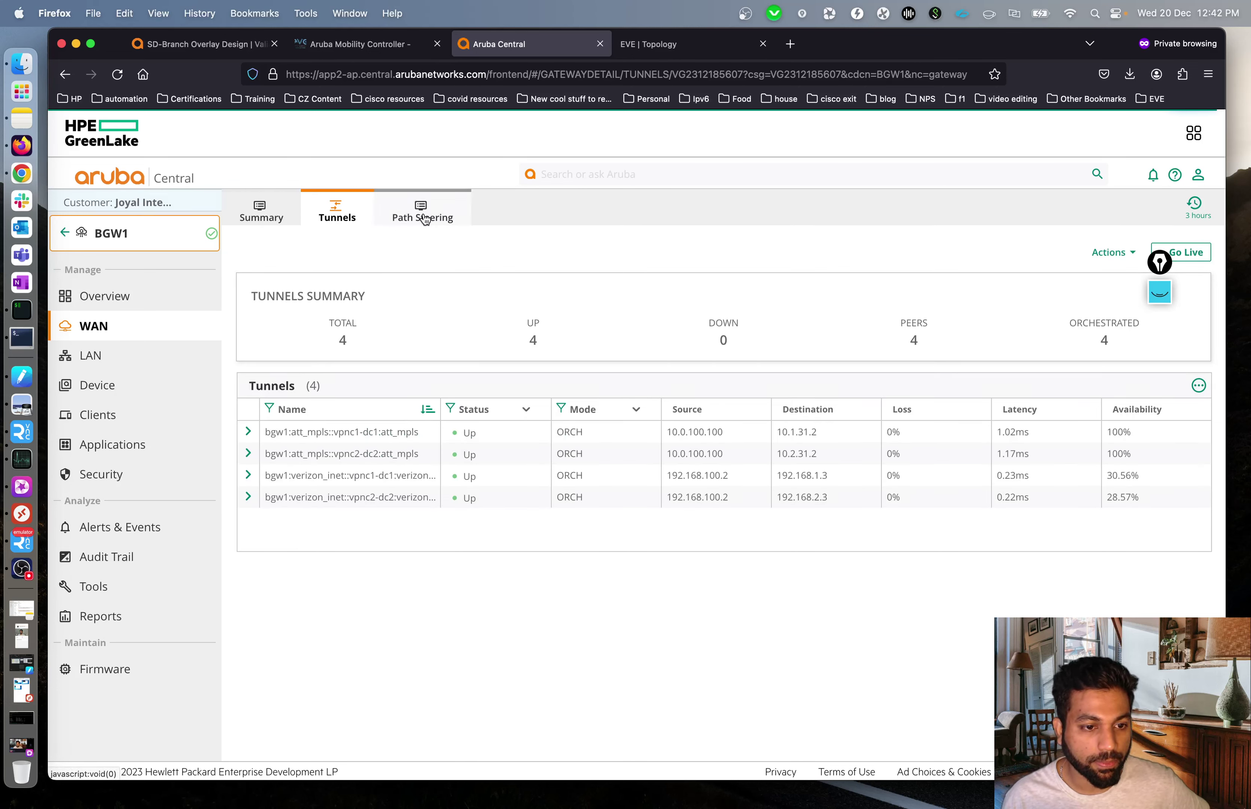
{"action": "left_click", "coordinate": [424, 220]}
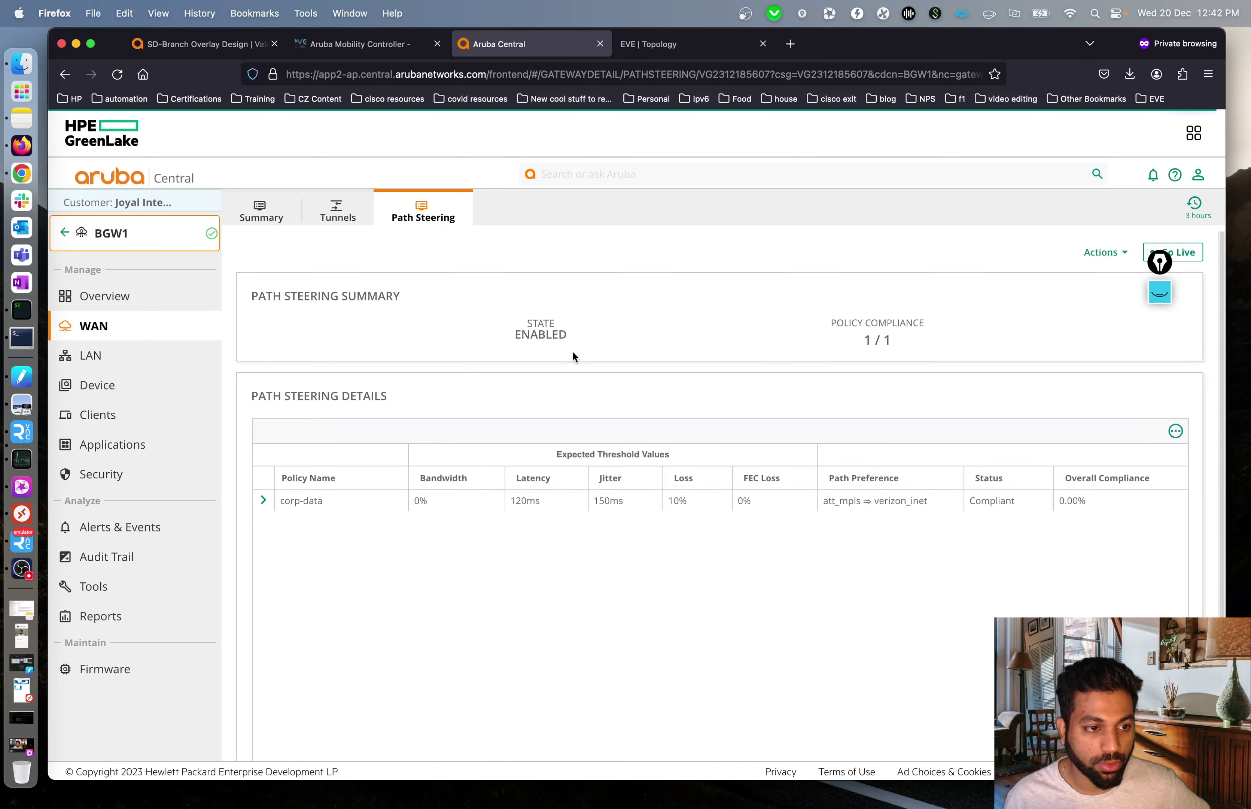
Step: Expand corp-data's compliance details and inspect the event log entry for 134.166ms latency non-compliance on att_mpls
{"action": "left_click_drag", "start_coordinate": [858, 340], "coordinate": [945, 352]}
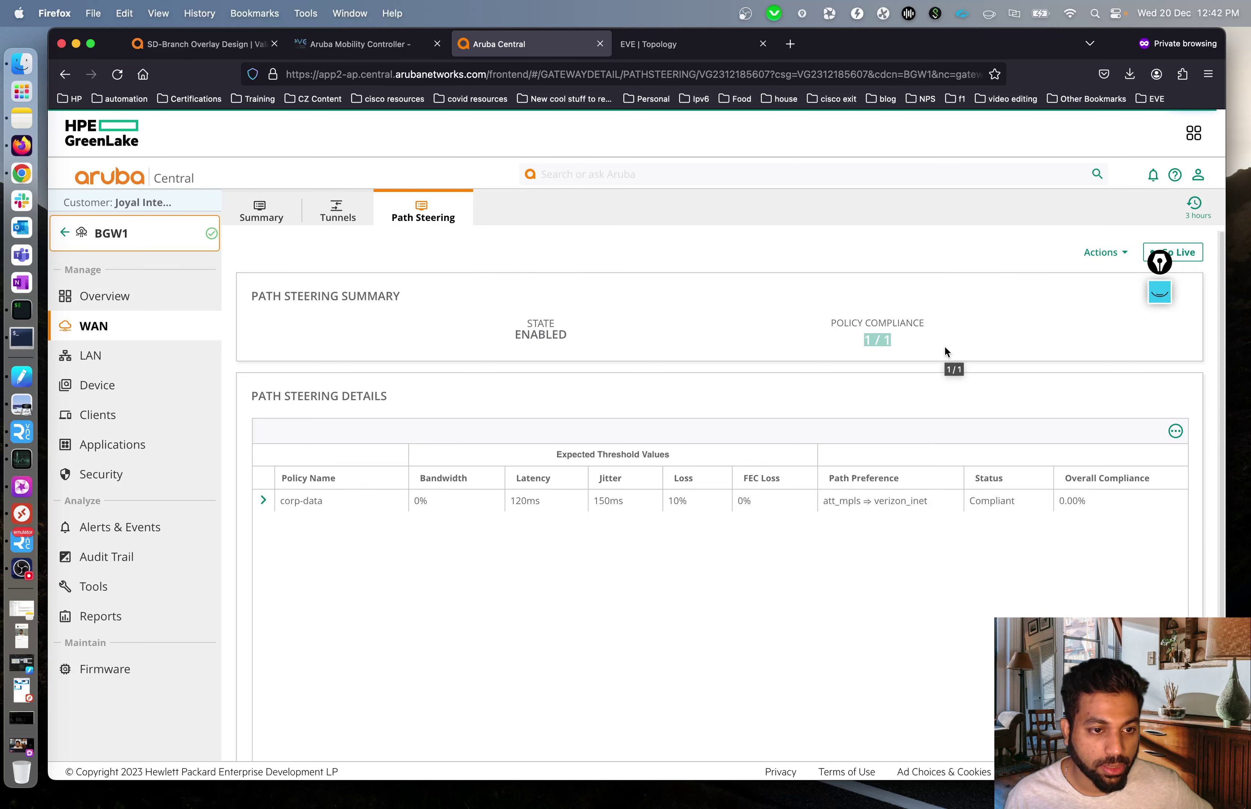
{"action": "left_click", "coordinate": [863, 563]}
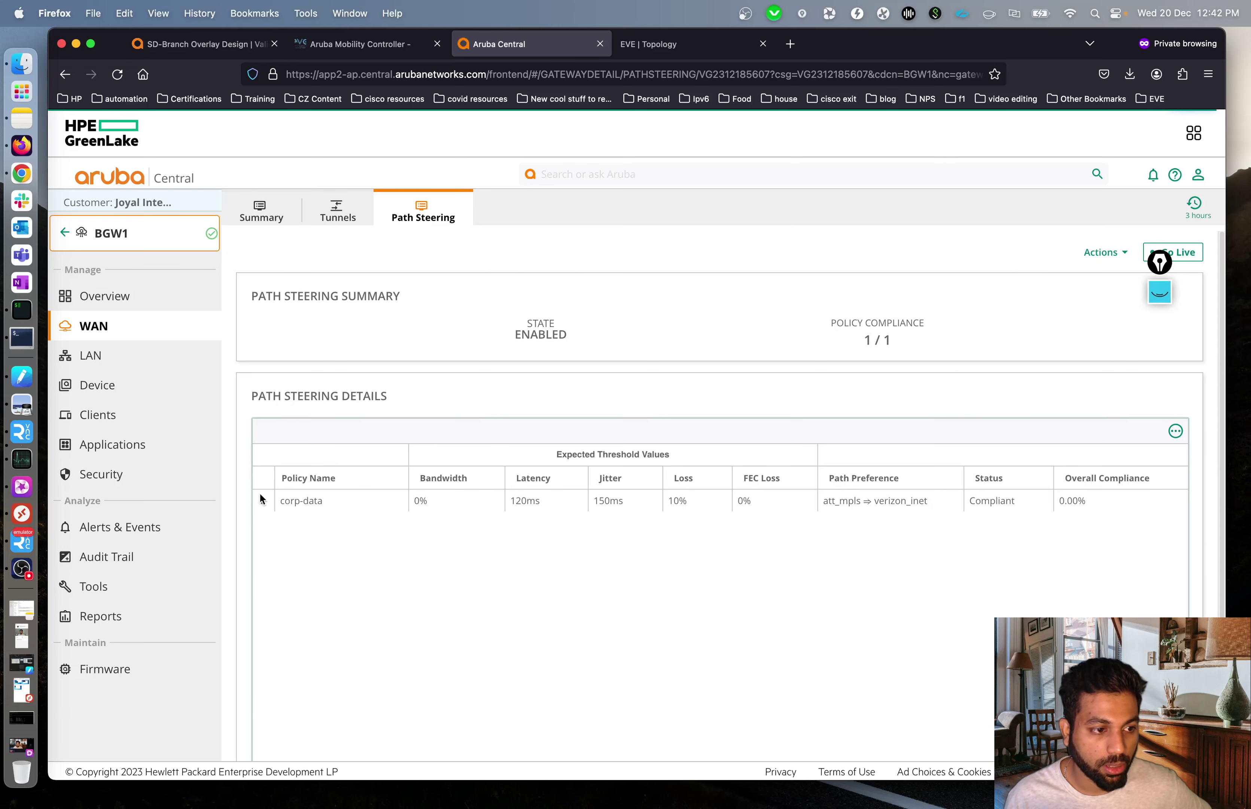
{"action": "left_click", "coordinate": [264, 500]}
{"action": "scroll", "coordinate": [736, 484], "scroll_direction": "down", "scroll_amount": 5}
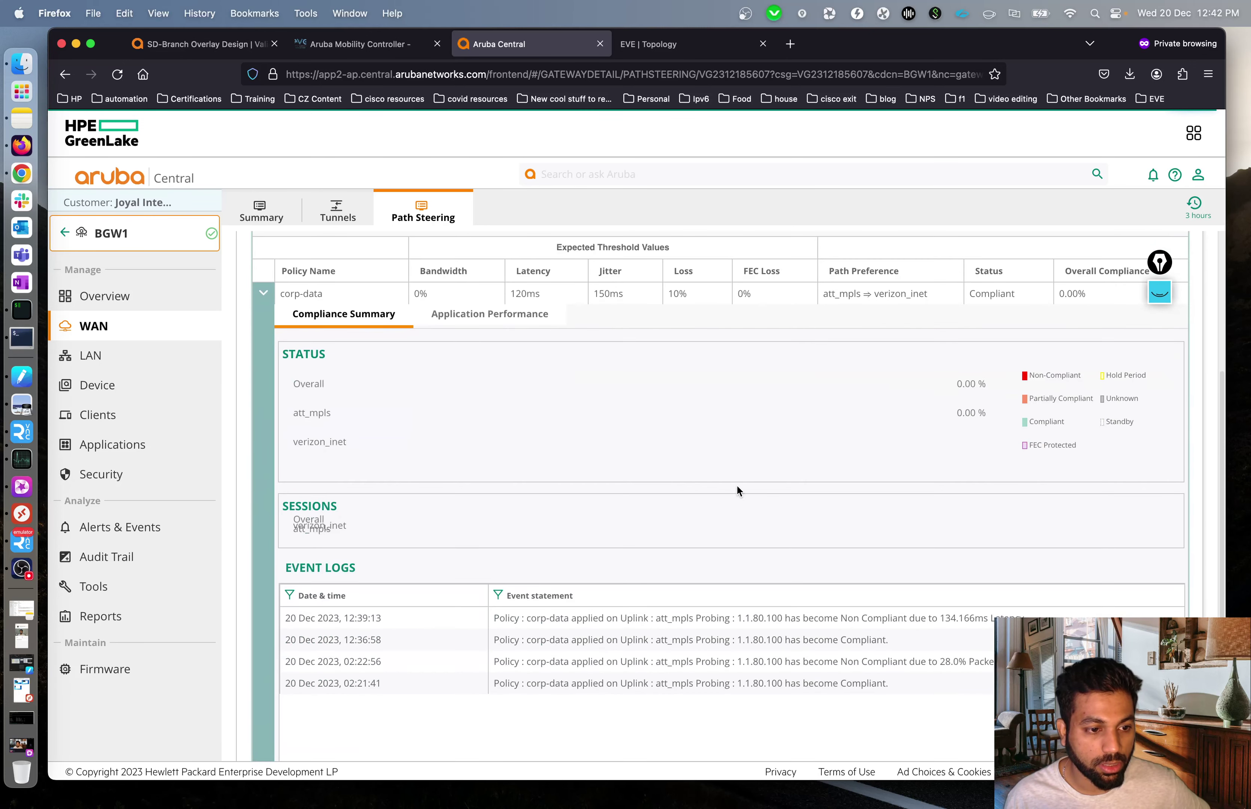
{"action": "scroll", "coordinate": [816, 451], "scroll_direction": "down", "scroll_amount": 1}
{"action": "scroll", "coordinate": [817, 457], "scroll_direction": "down", "scroll_amount": 1}
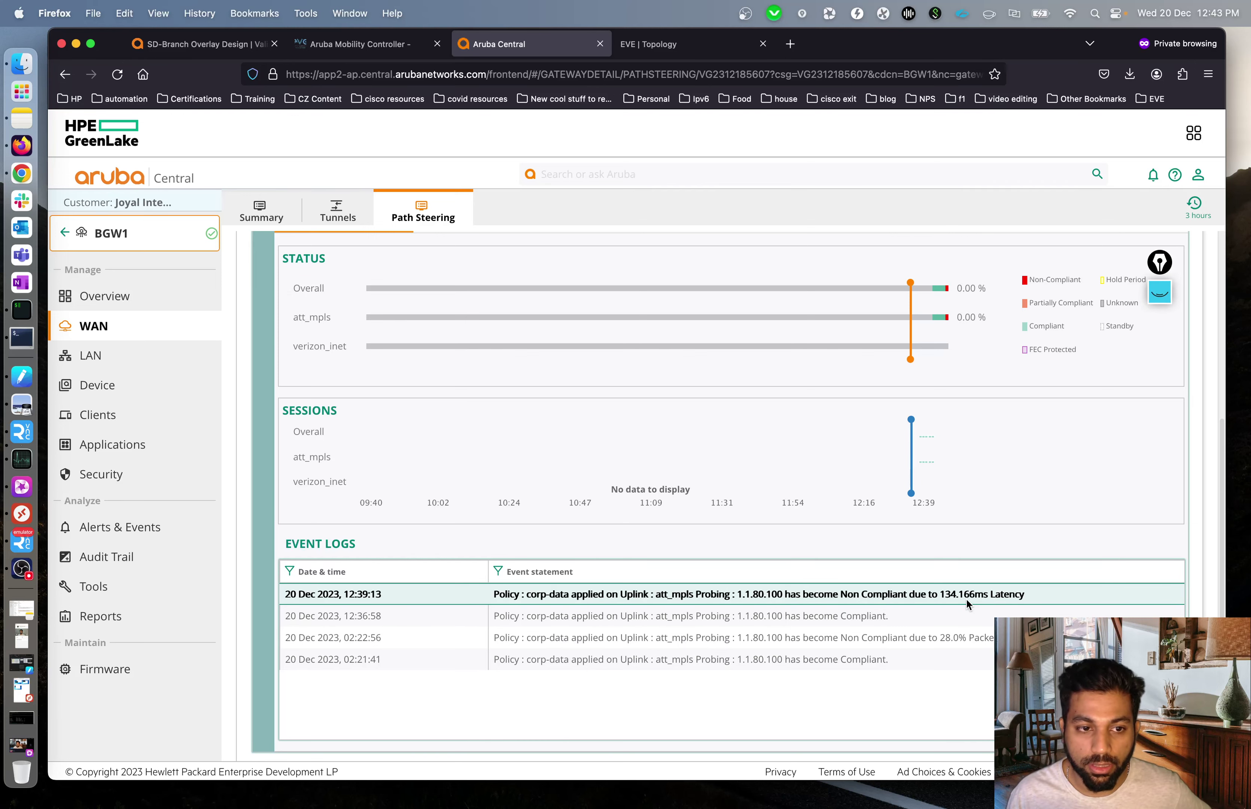
{"action": "scroll", "coordinate": [935, 342], "scroll_direction": "up", "scroll_amount": 3}
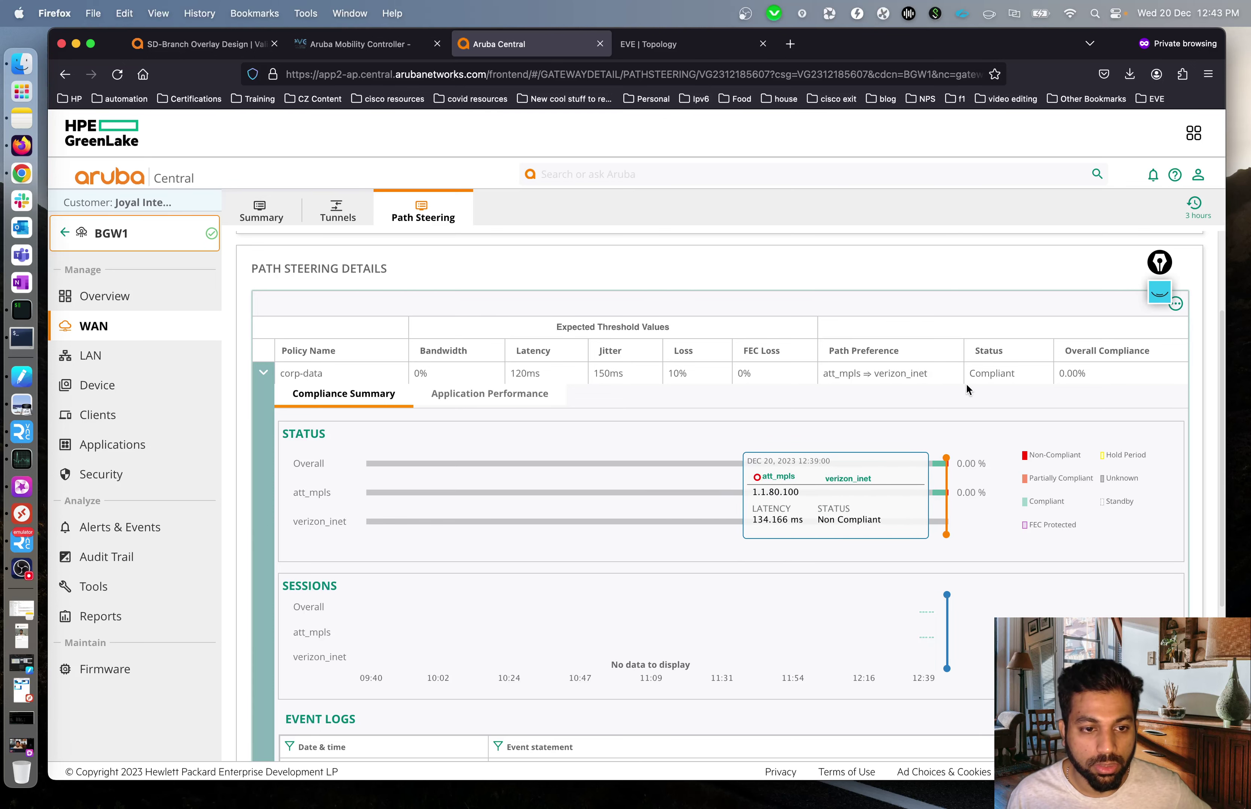
{"action": "scroll", "coordinate": [946, 415], "scroll_direction": "up", "scroll_amount": 3}
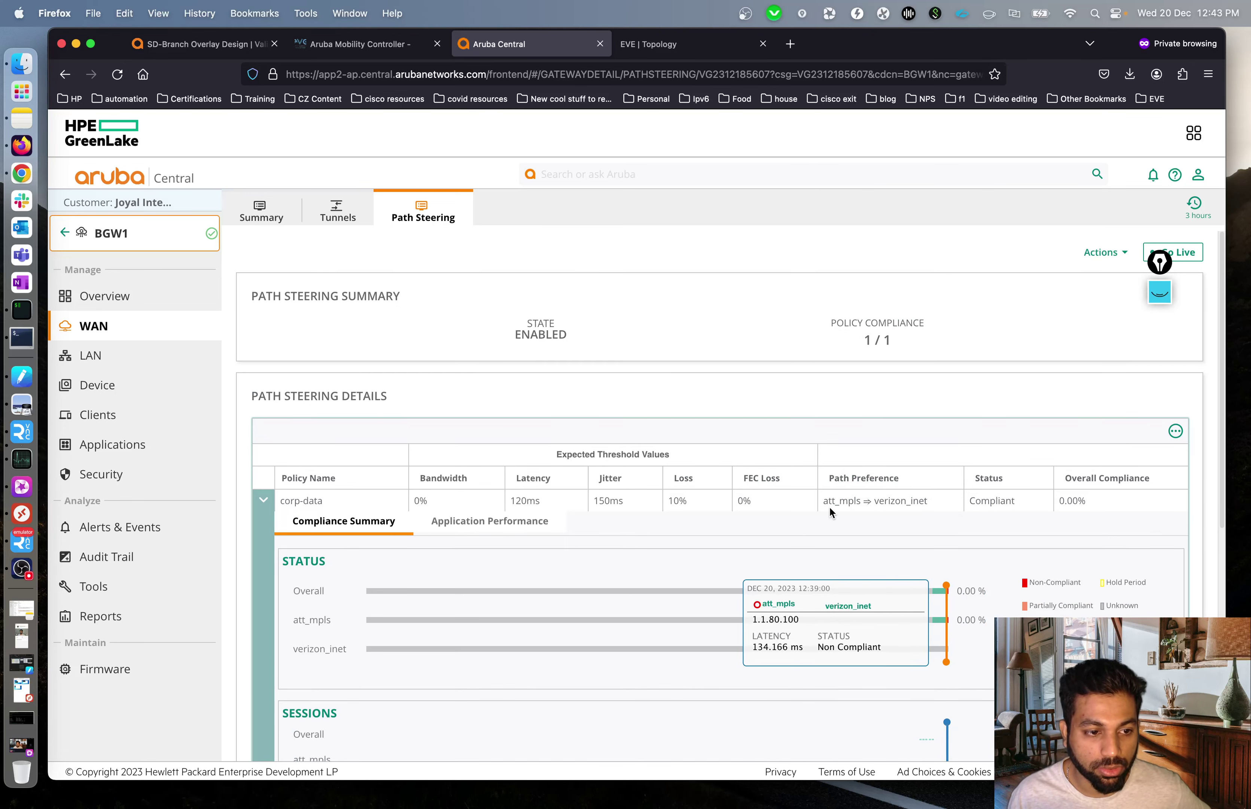
{"action": "scroll", "coordinate": [666, 524], "scroll_direction": "down", "scroll_amount": 7}
{"action": "mouse_move", "coordinate": [946, 307]}
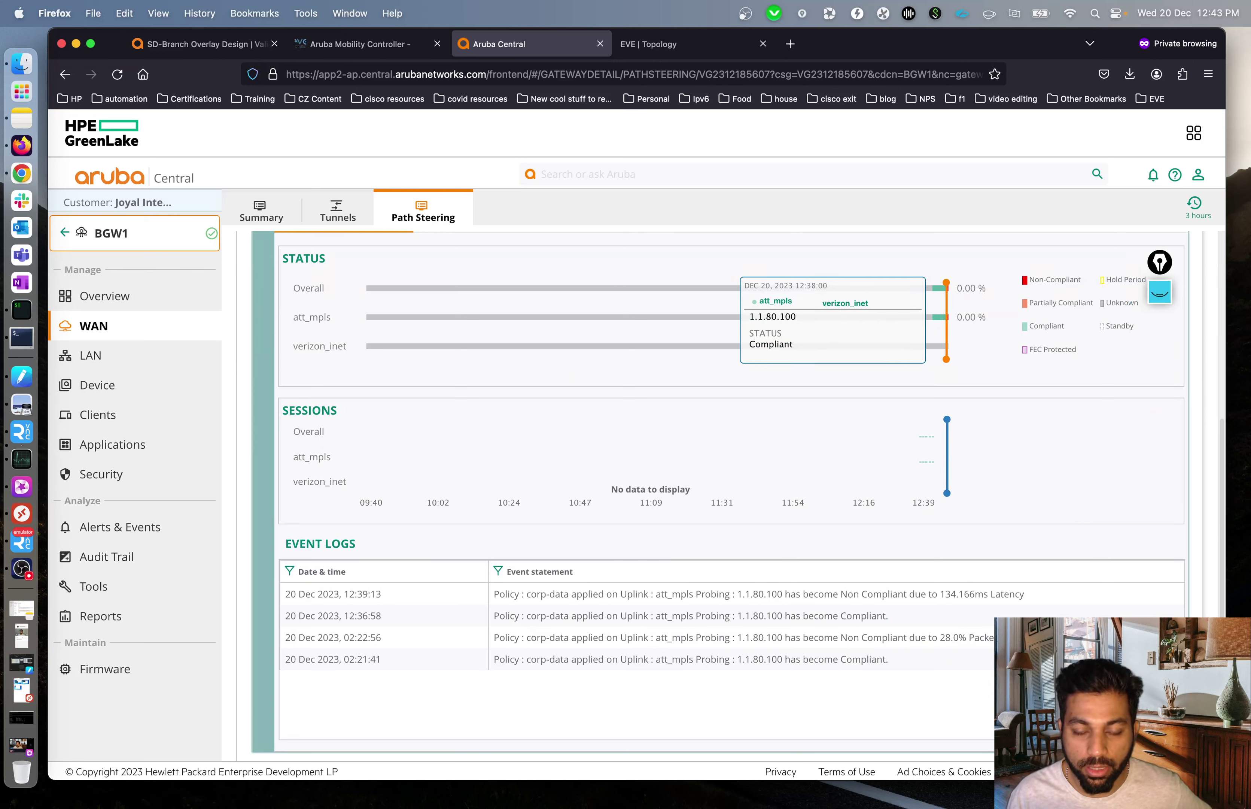
{"action": "key", "text": "super+shift+4"}
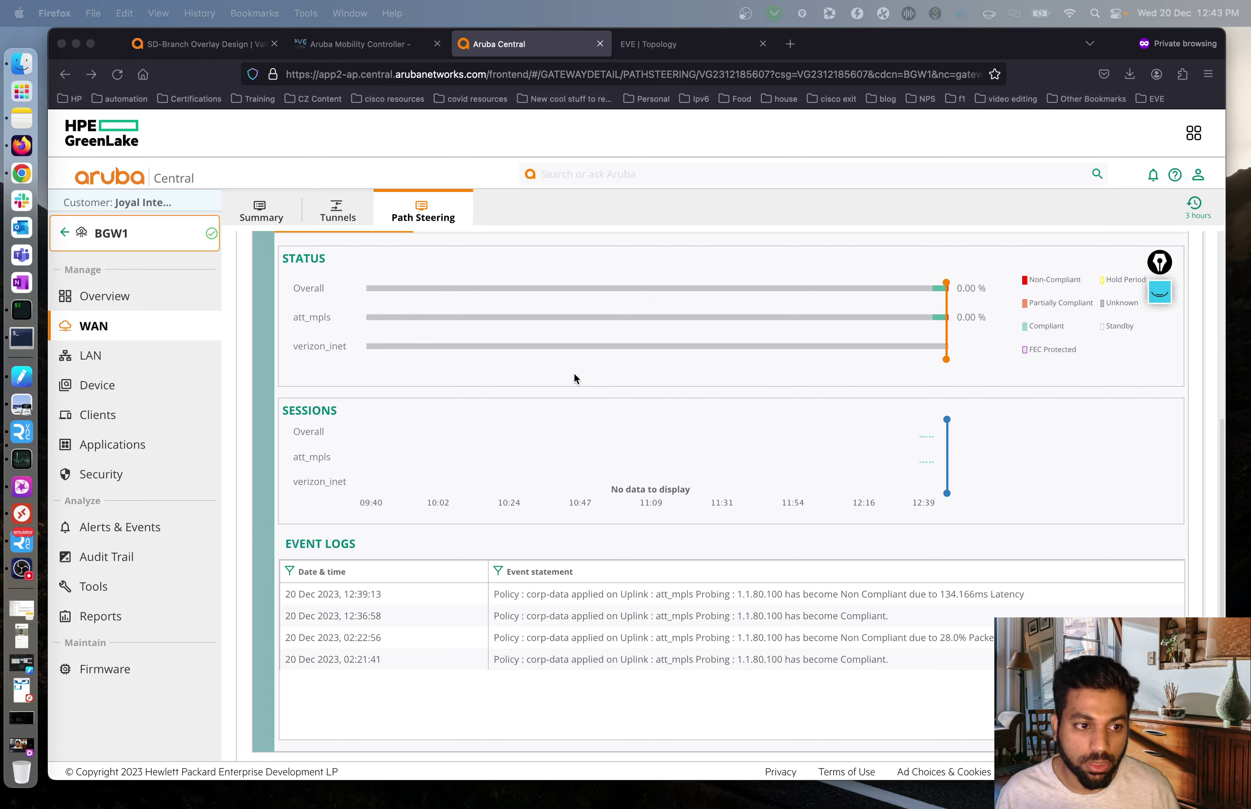
{"action": "left_click", "coordinate": [638, 468]}
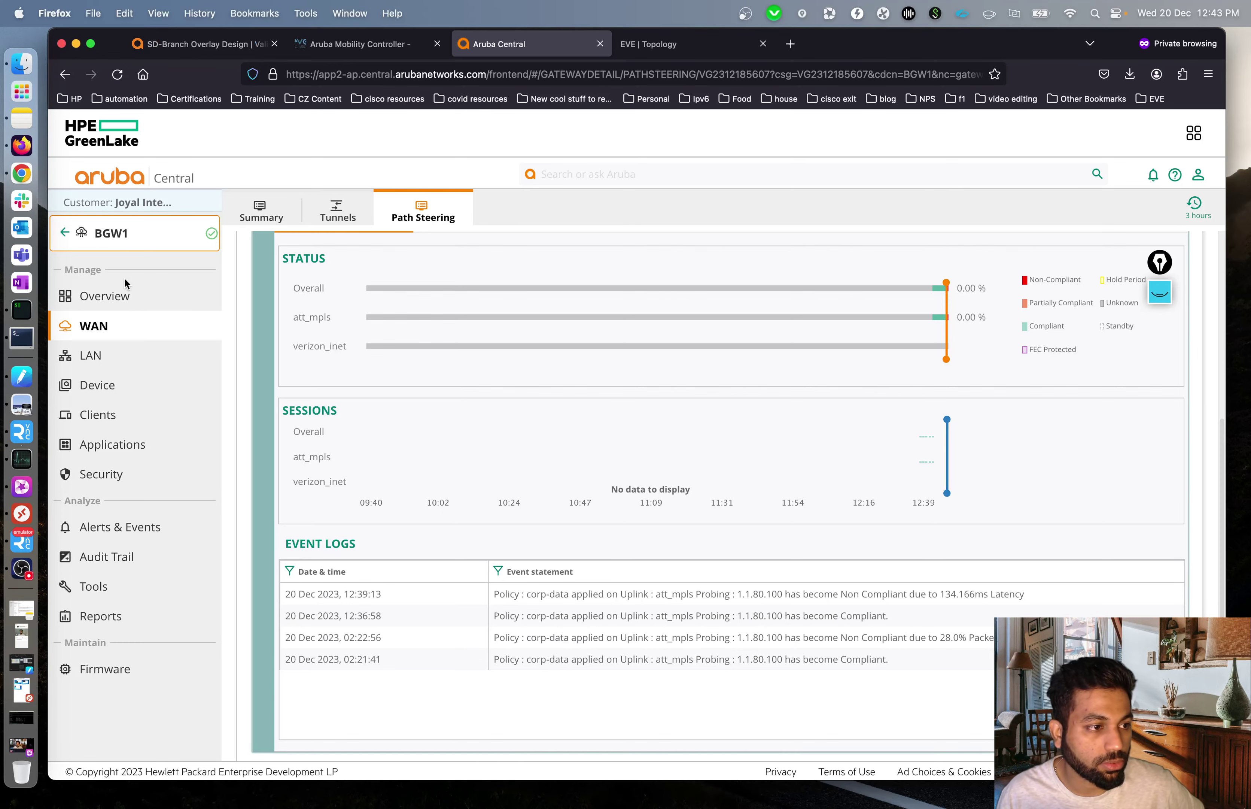
{"action": "left_click", "coordinate": [122, 243]}
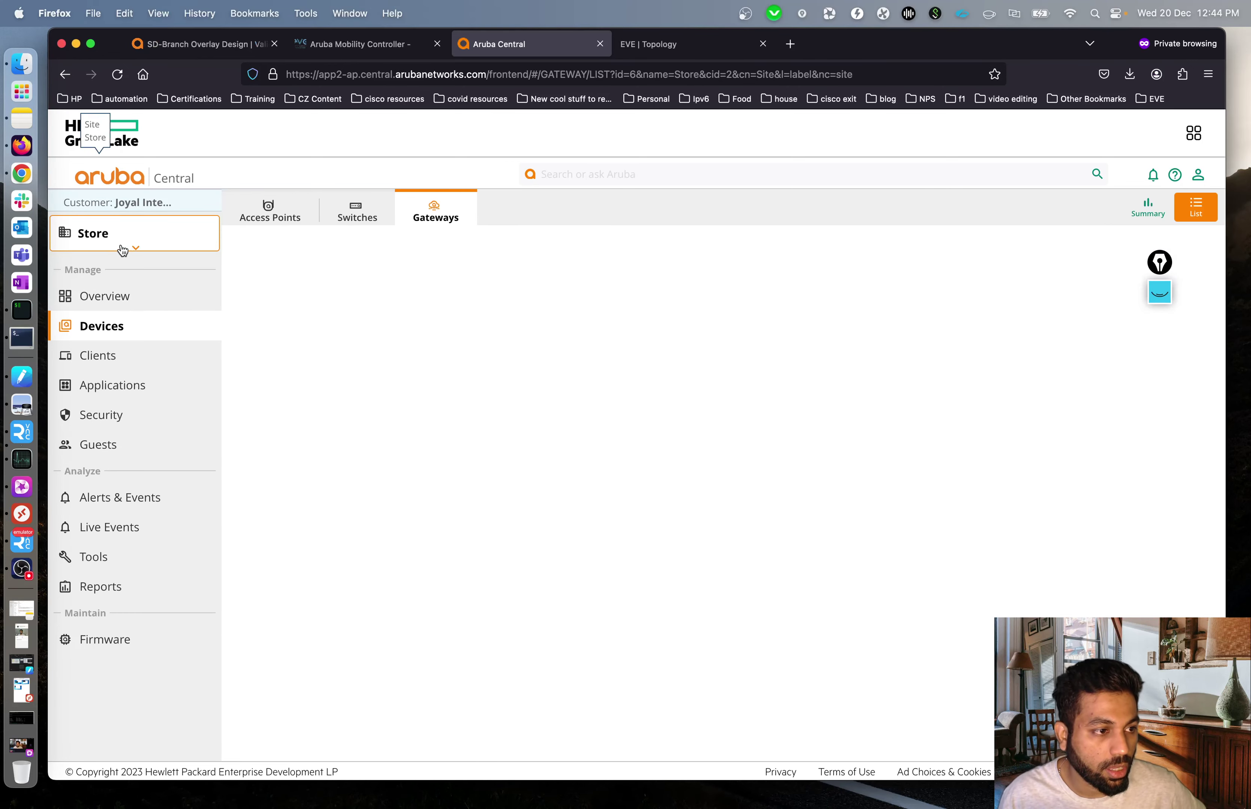
{"action": "left_click", "coordinate": [105, 295]}
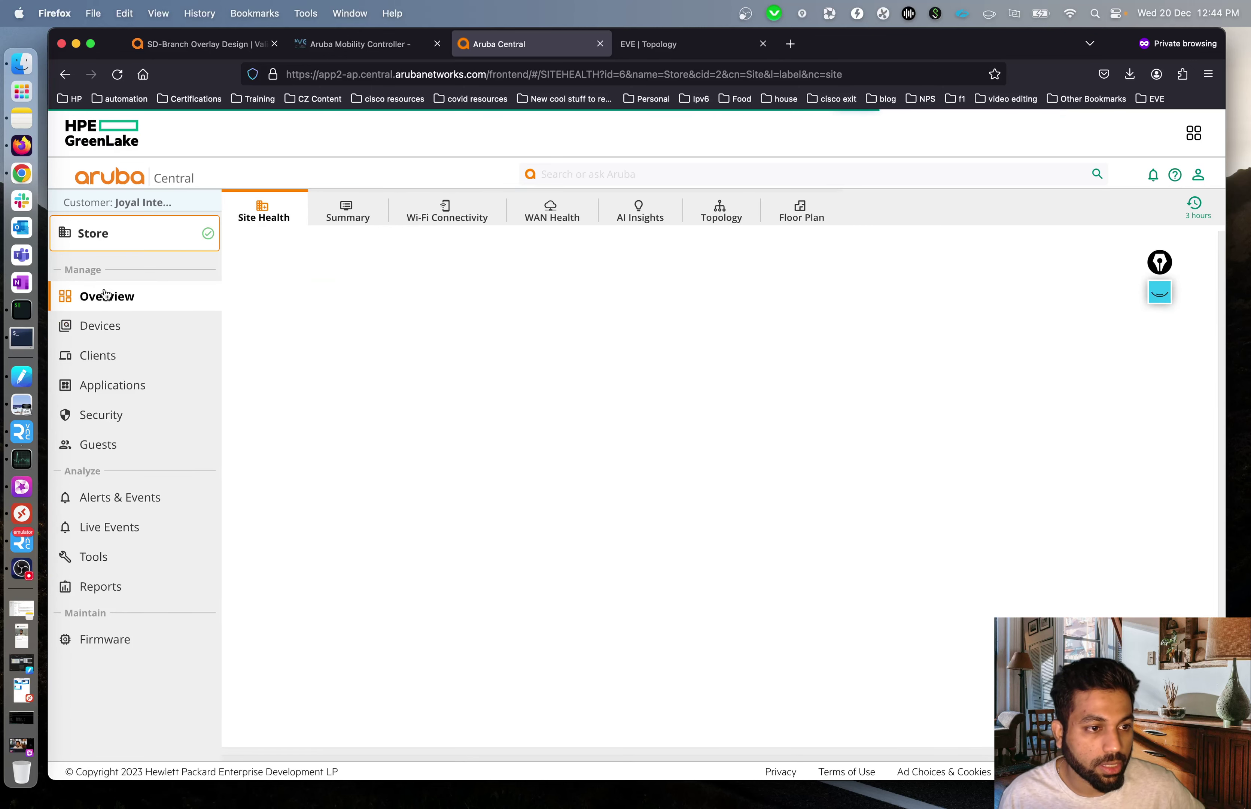
{"action": "left_click", "coordinate": [551, 211]}
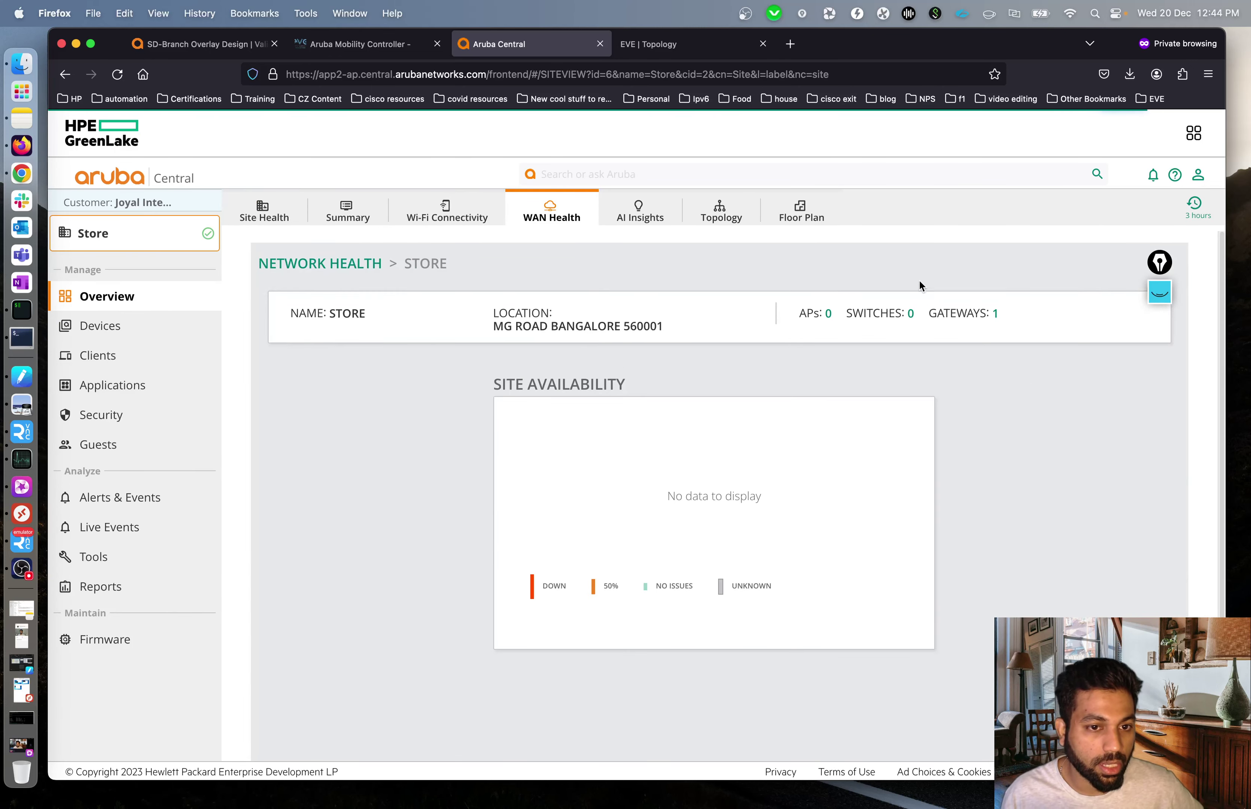
{"action": "scroll", "coordinate": [920, 285], "scroll_direction": "down", "scroll_amount": 2}
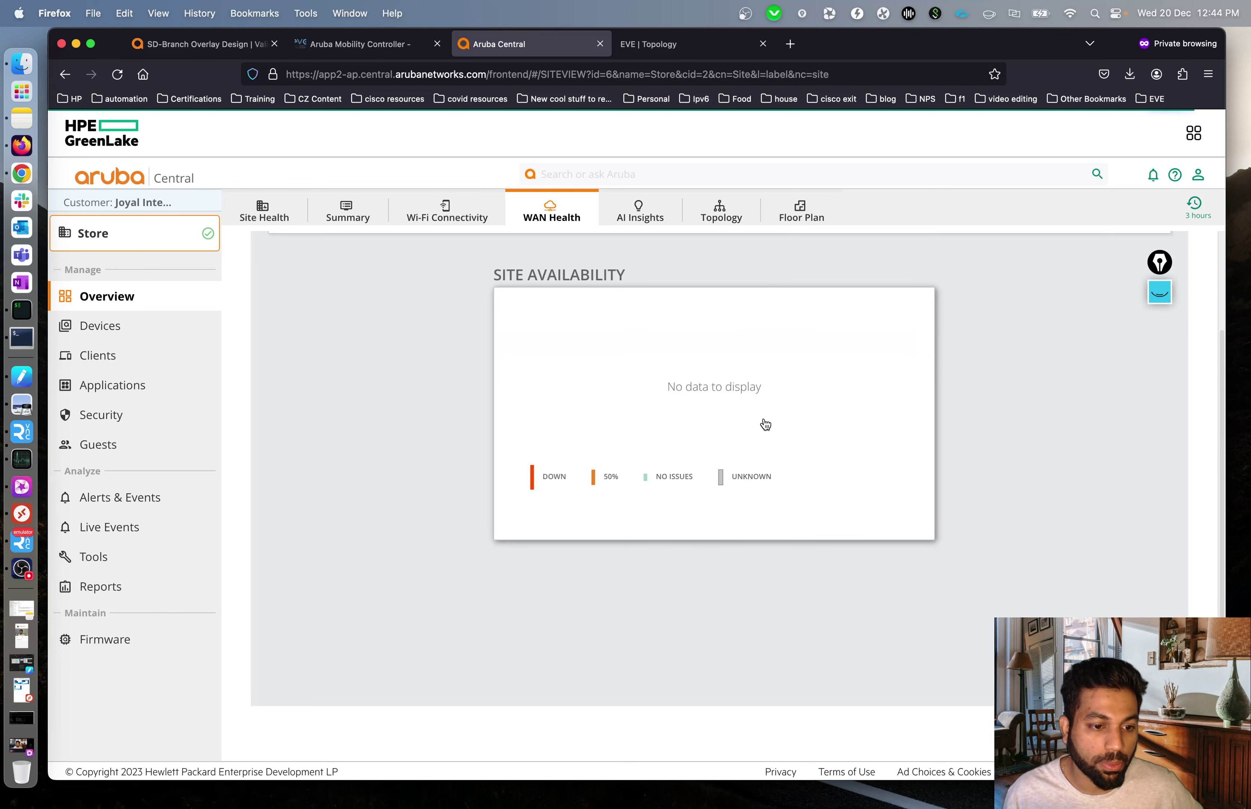
{"action": "scroll", "coordinate": [1038, 289], "scroll_direction": "up", "scroll_amount": 2}
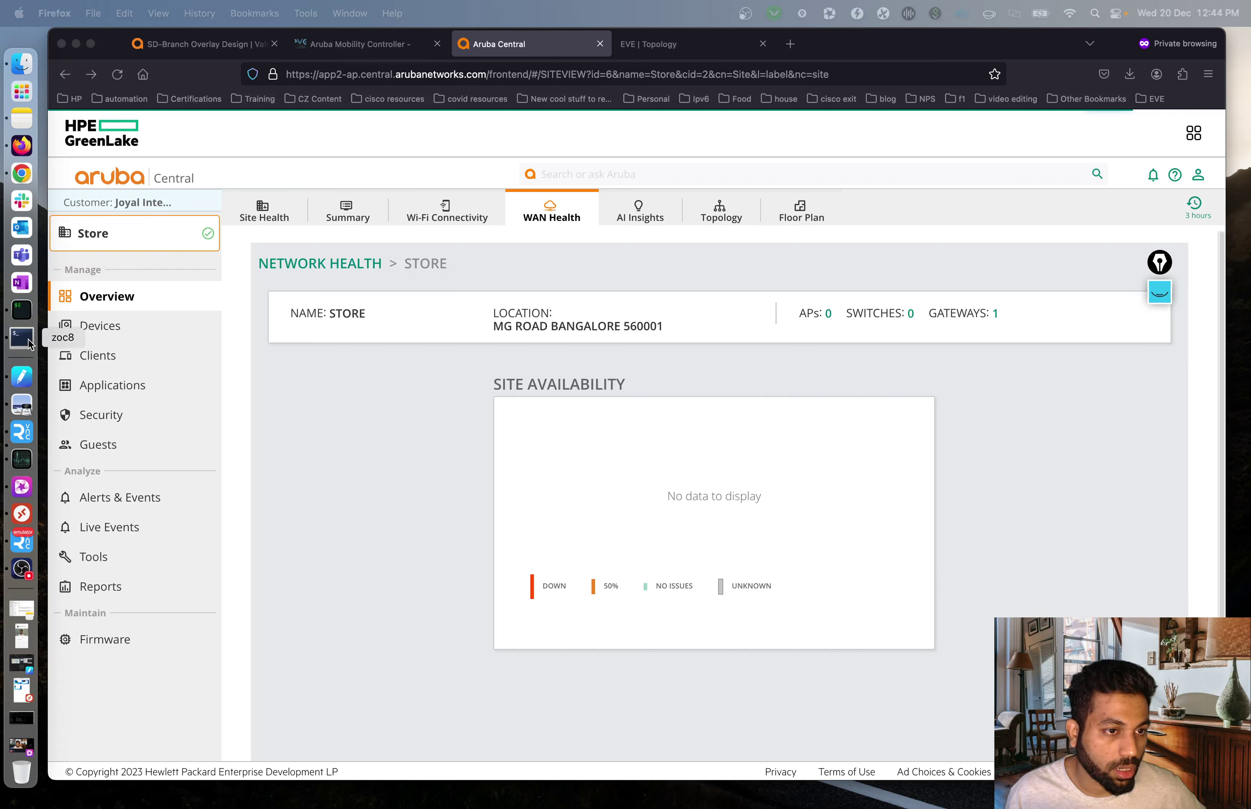
Step: Clear the 10% loss and 130 ms delay values on the eth0 -> eth1 link and apply
{"action": "left_click", "coordinate": [24, 547]}
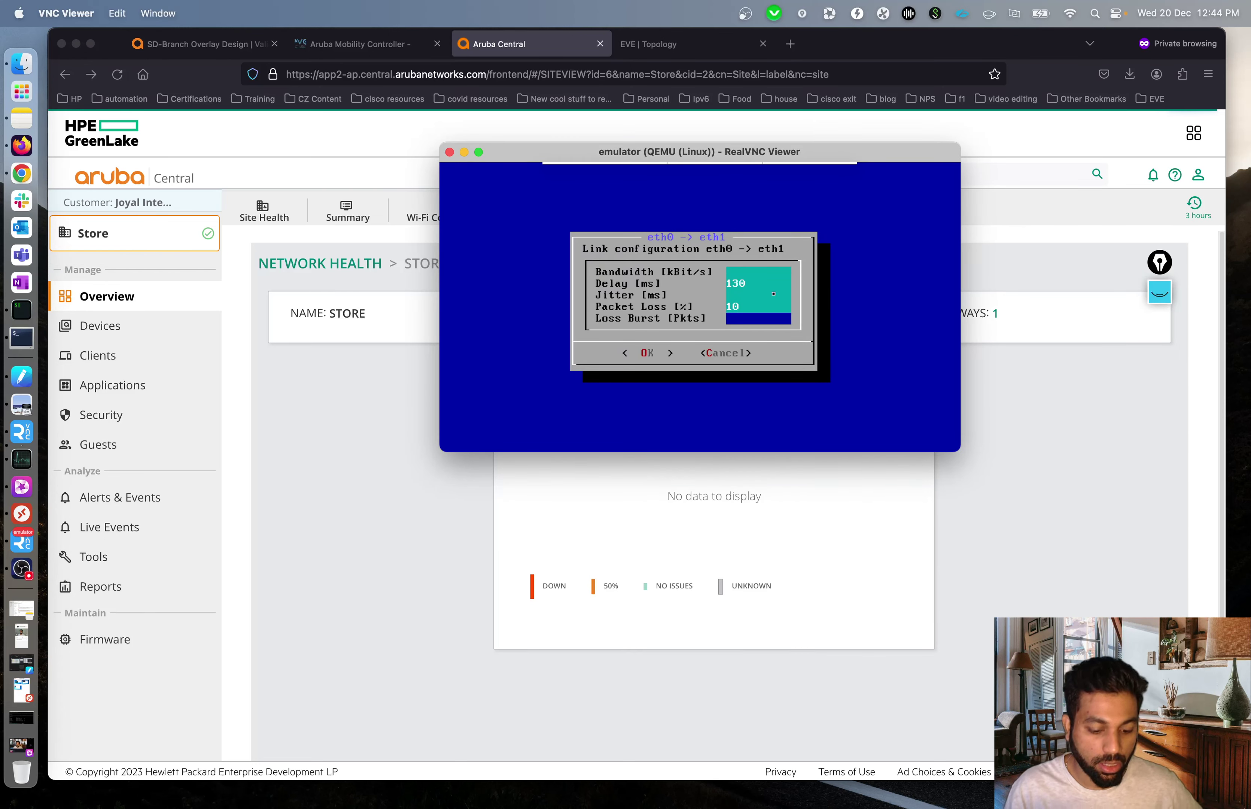
{"action": "key", "text": "Up"}
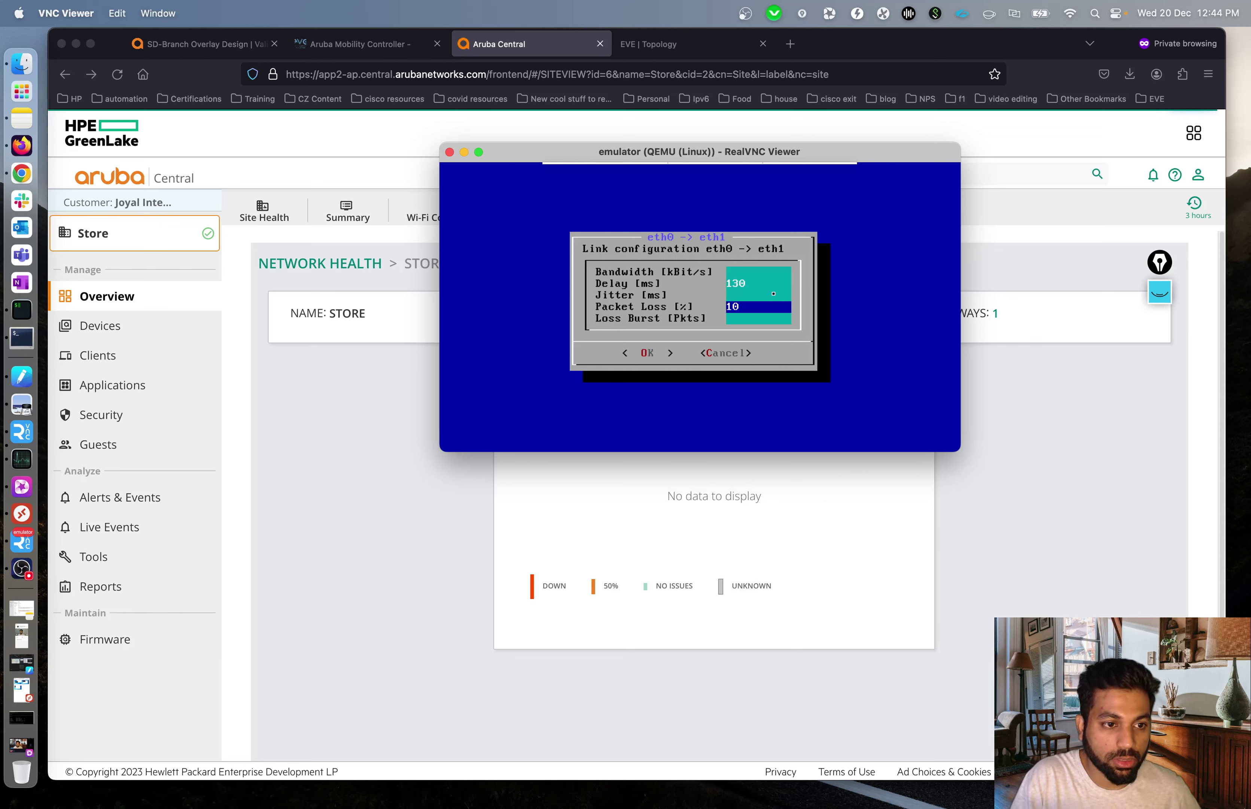
{"action": "key", "text": "BackSpace"}
{"action": "key", "text": "BackSpace"}
{"action": "key", "text": "Up"}
{"action": "key", "text": "Up"}
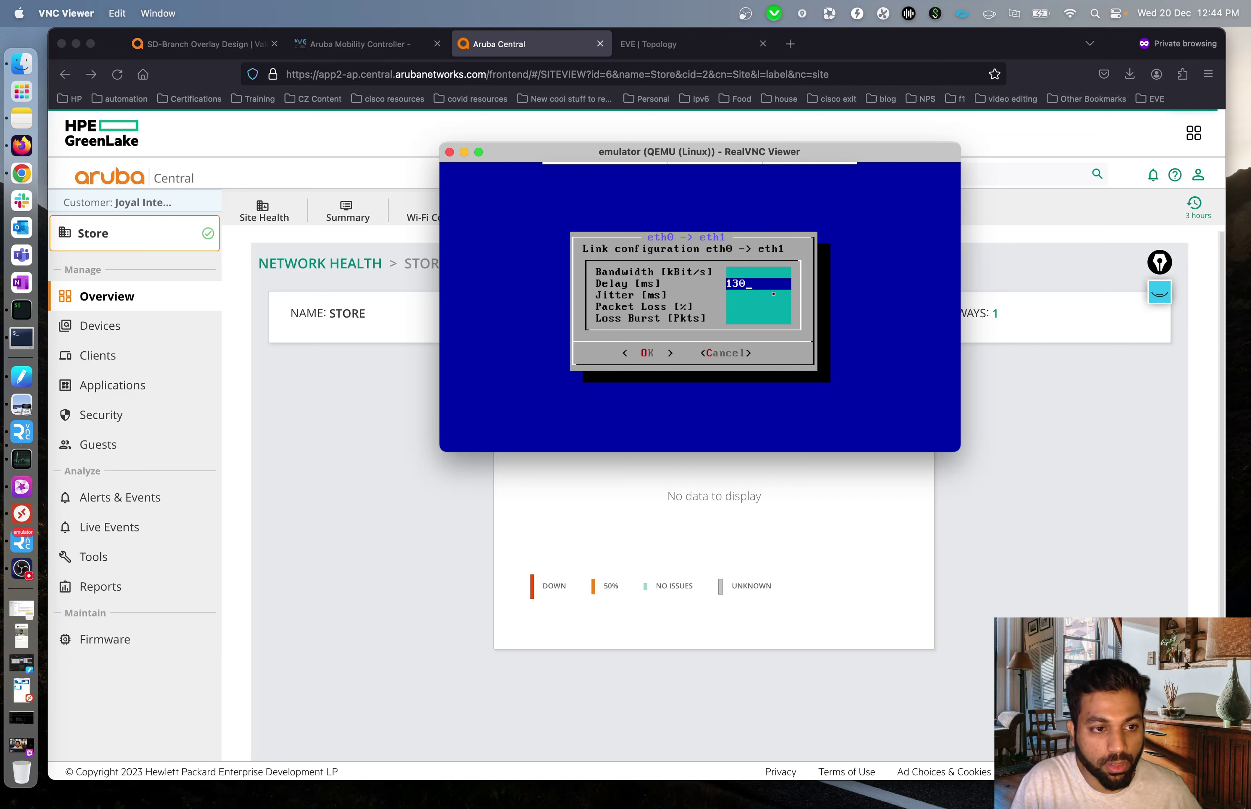
{"action": "key", "text": "BackSpace"}
{"action": "key", "text": "BackSpace"}
{"action": "key", "text": "BackSpace"}
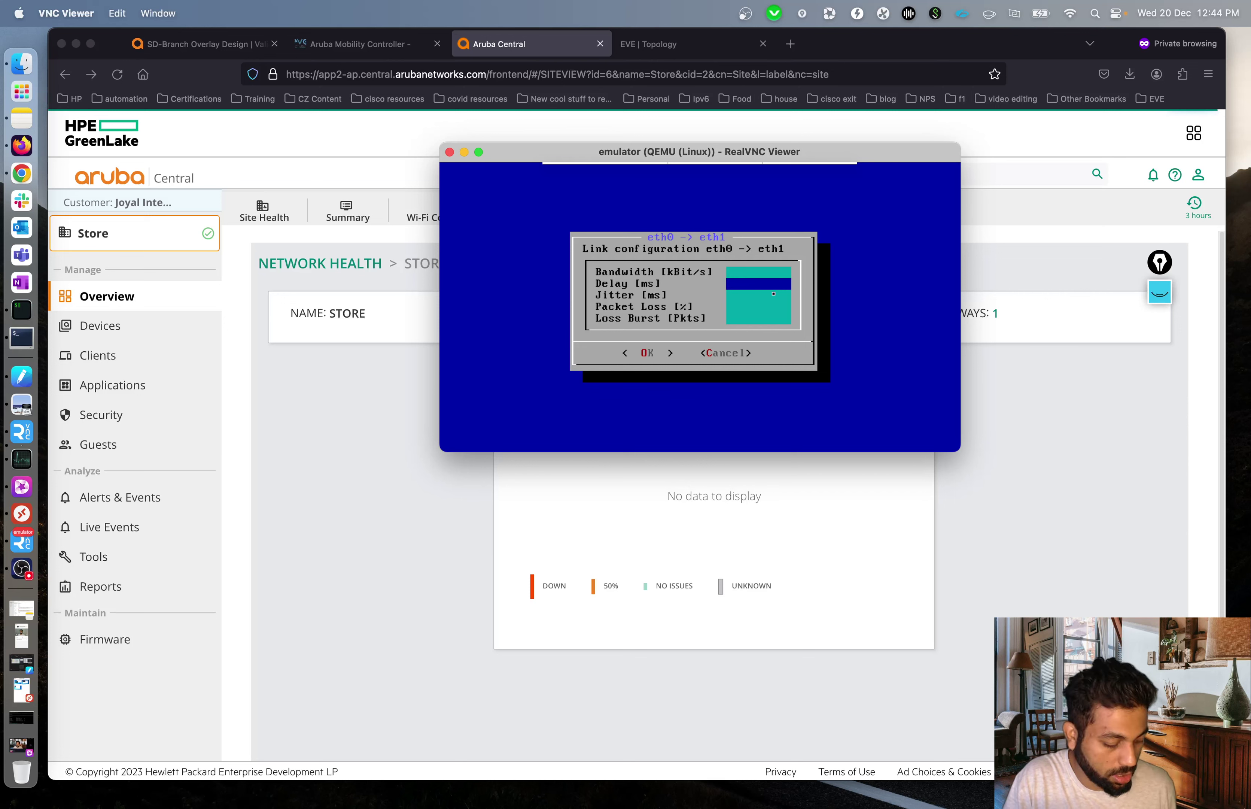
{"action": "key", "text": "Tab"}
{"action": "key", "text": "Return"}
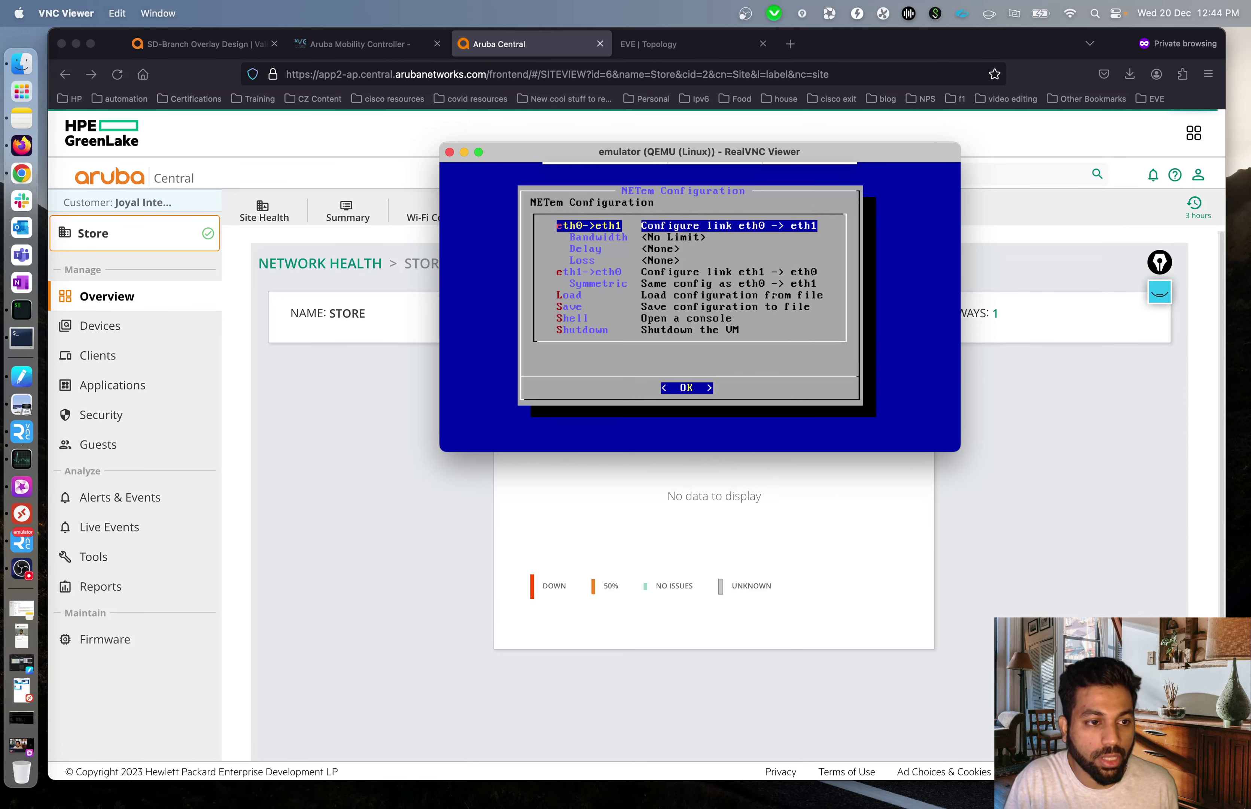
Step: Set 0 ms delay and 0% packet loss through the NETem menu, then return to Aruba Central
{"action": "key", "text": "Down"}
{"action": "key", "text": "Down"}
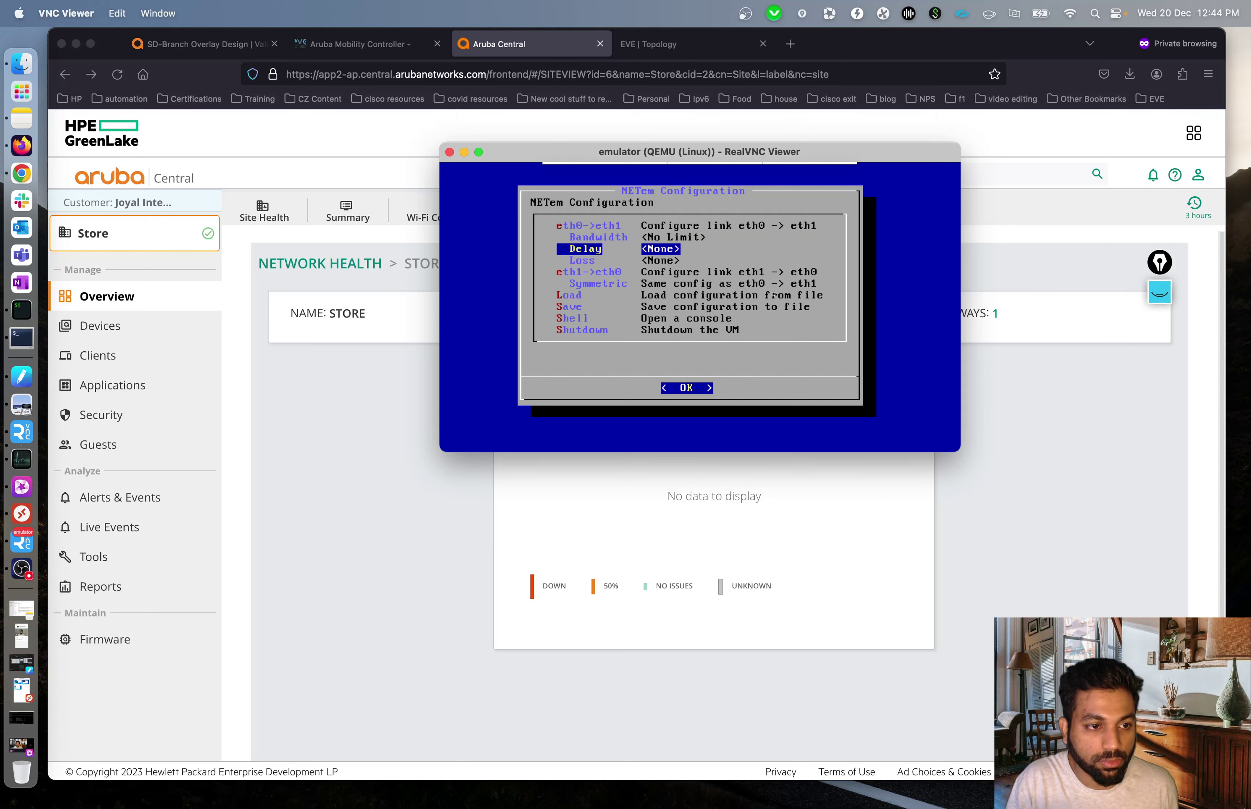
{"action": "key", "text": "Return"}
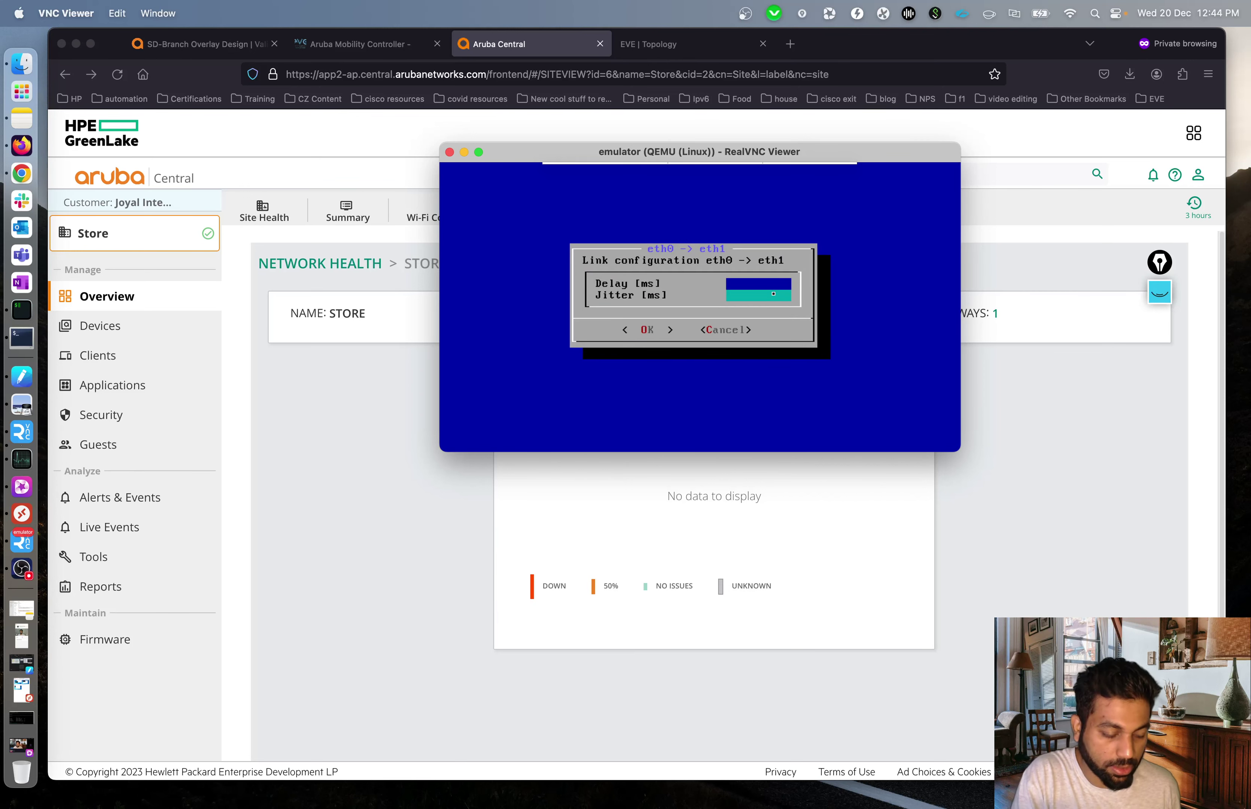
{"action": "key", "text": "Up"}
{"action": "type", "text": "0"}
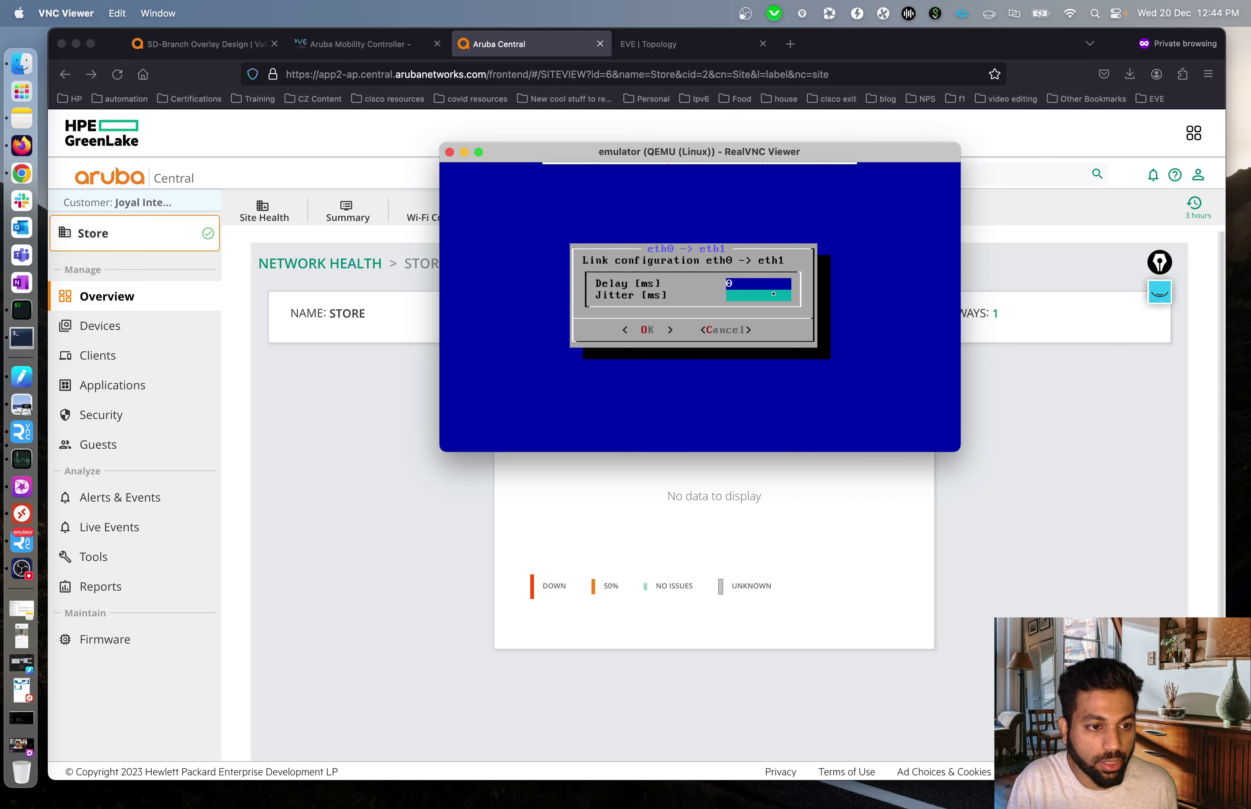
{"action": "key", "text": "Tab"}
{"action": "key", "text": "Return"}
{"action": "key", "text": "Down"}
{"action": "key", "text": "Down"}
{"action": "key", "text": "Down"}
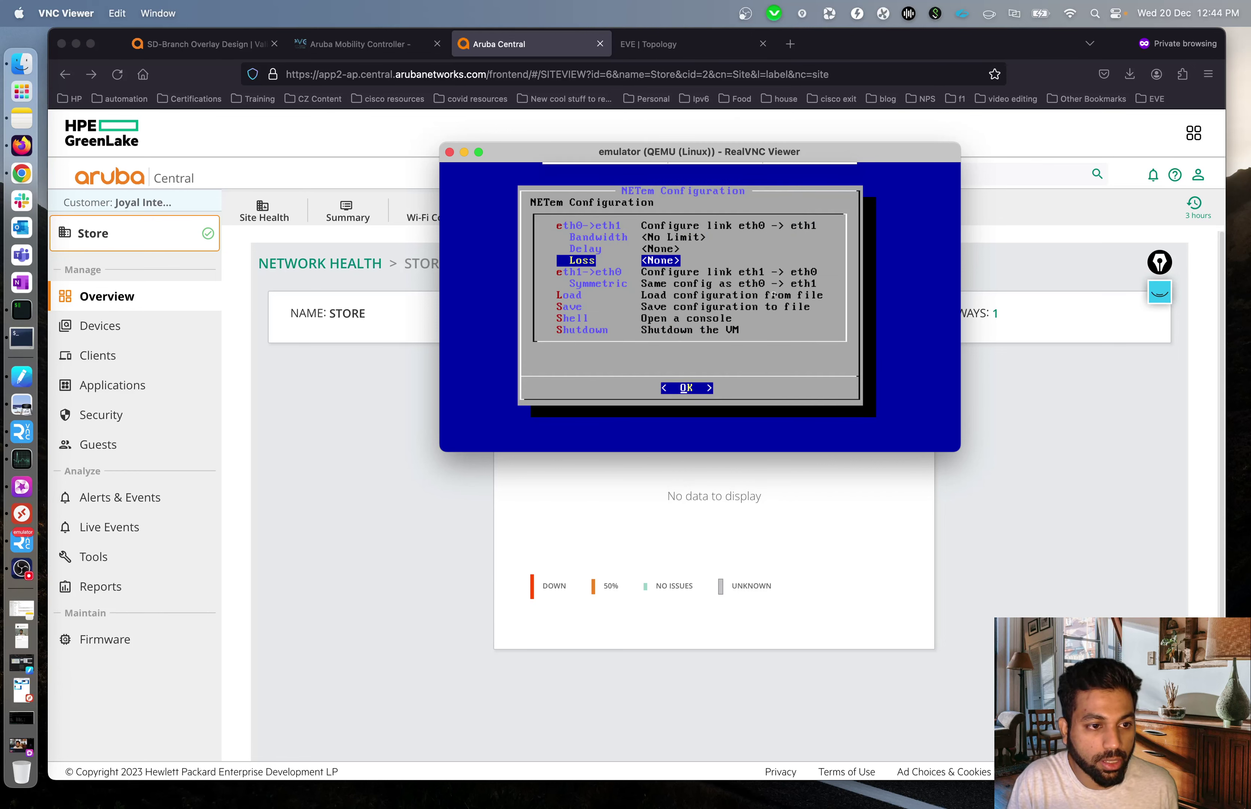
{"action": "key", "text": "Return"}
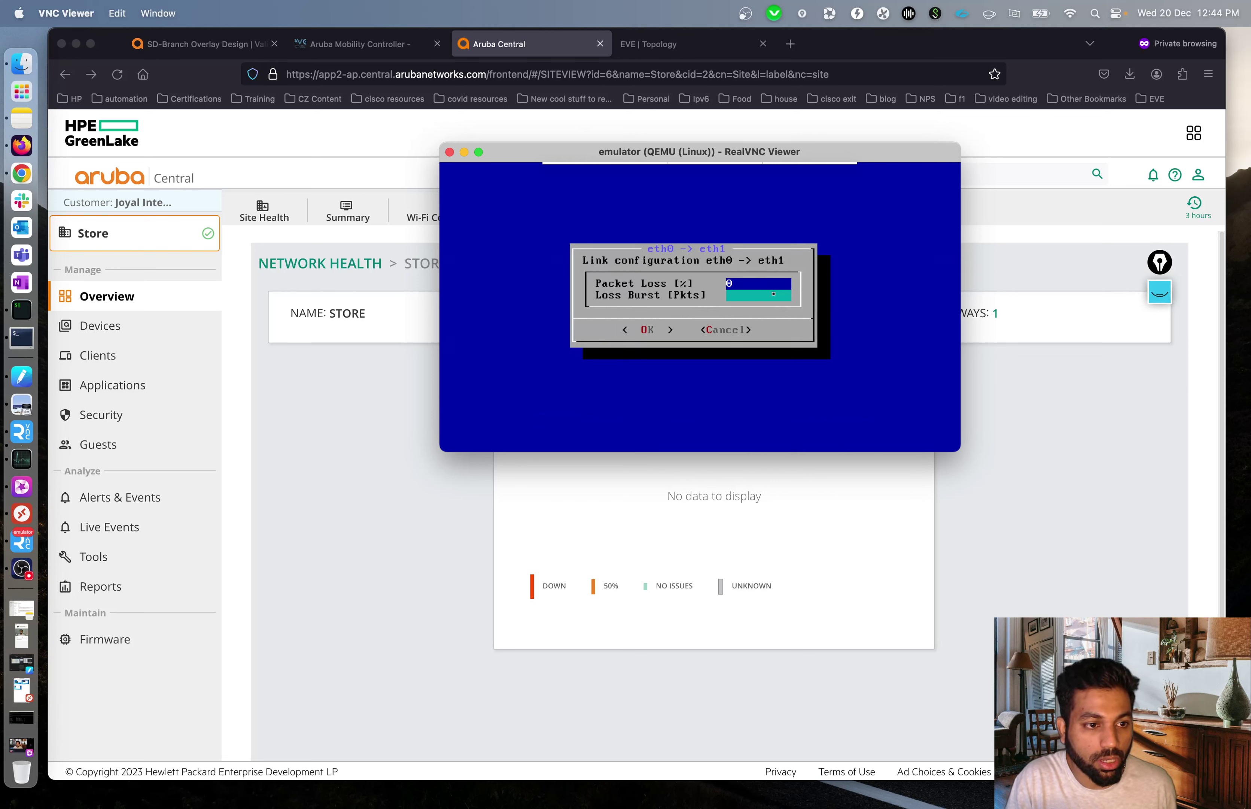
{"action": "key", "text": "Return"}
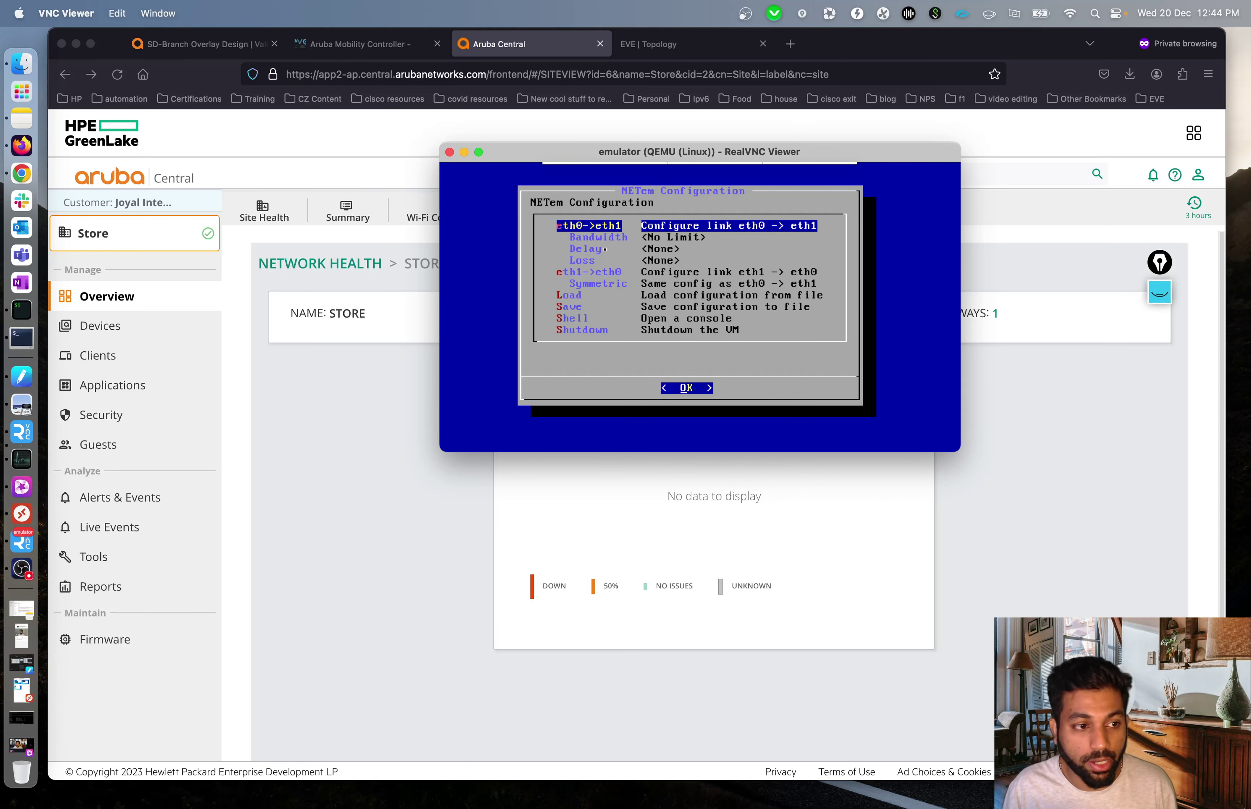
{"action": "left_click", "coordinate": [367, 501]}
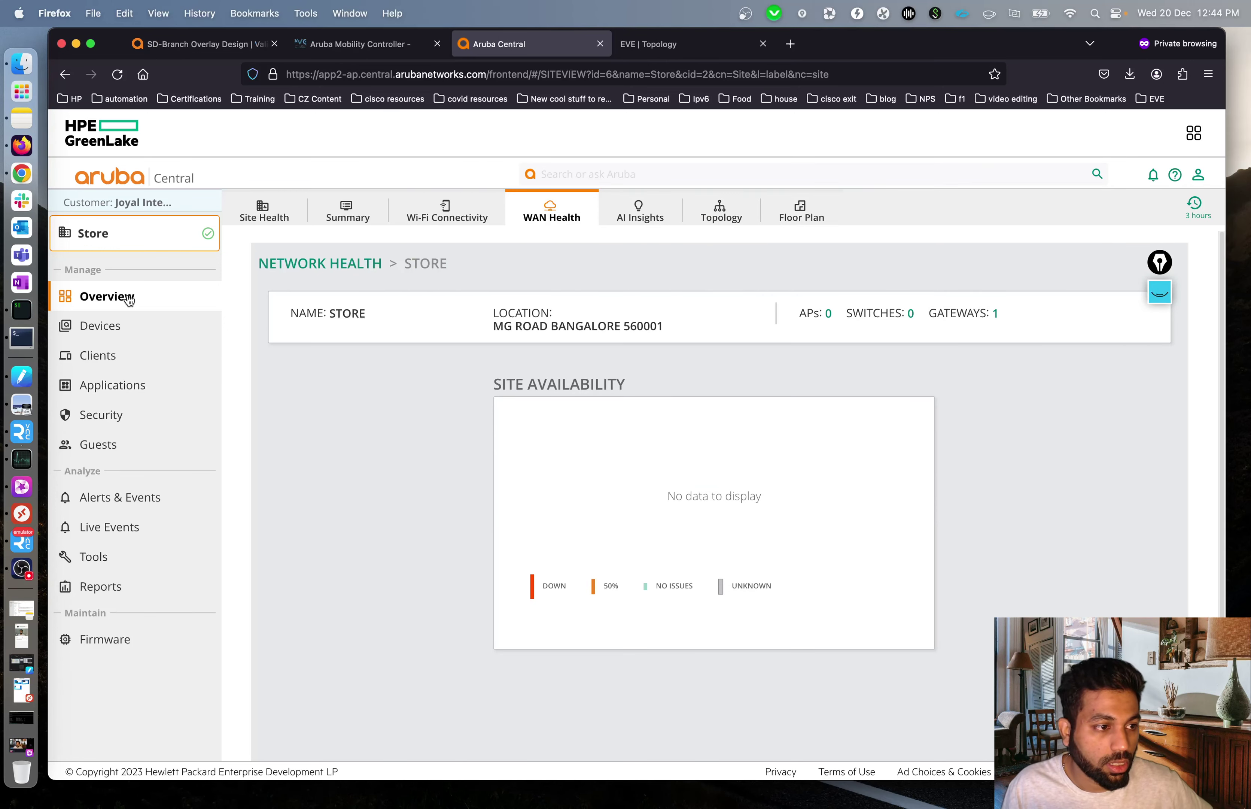
Step: Reopen BGW1's Path Steering, expand corp-data and view att_mpls turning Compliant at 12:44:41
{"action": "left_click", "coordinate": [113, 329]}
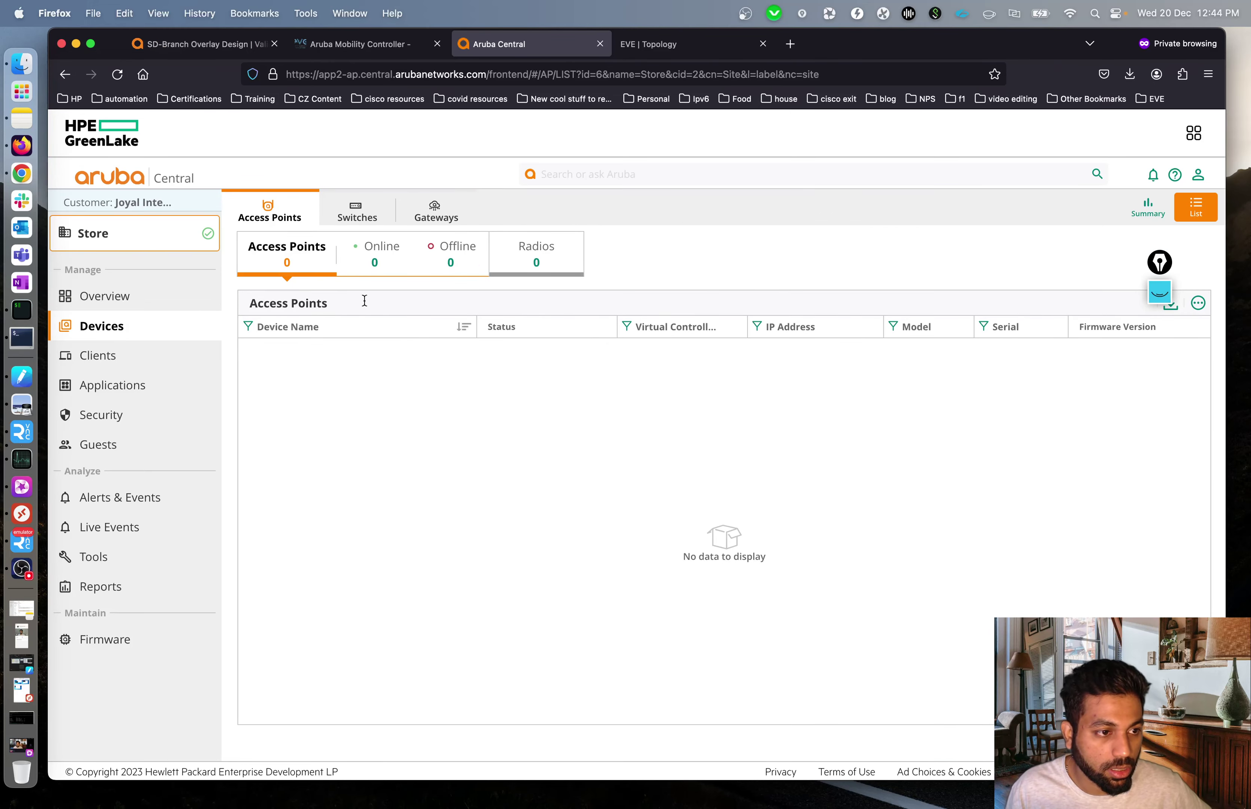
{"action": "left_click", "coordinate": [436, 210]}
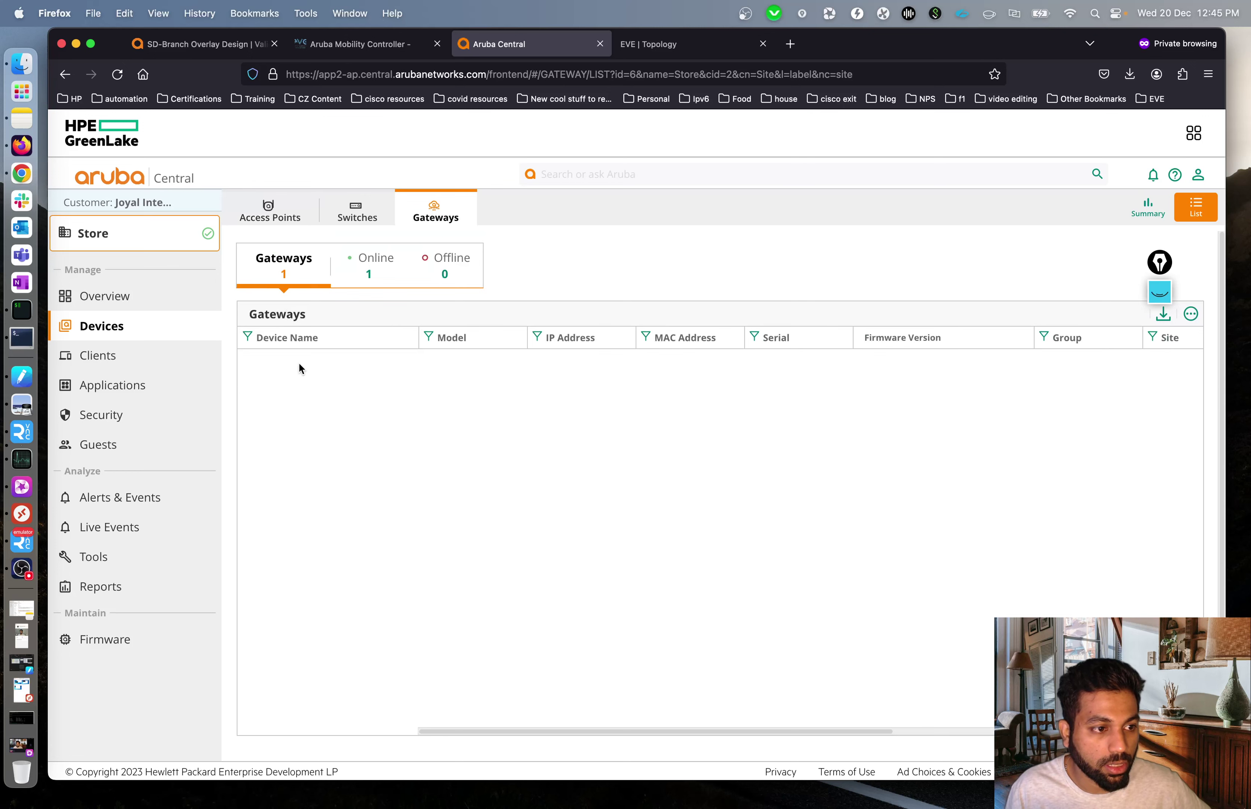
{"action": "left_click", "coordinate": [274, 360]}
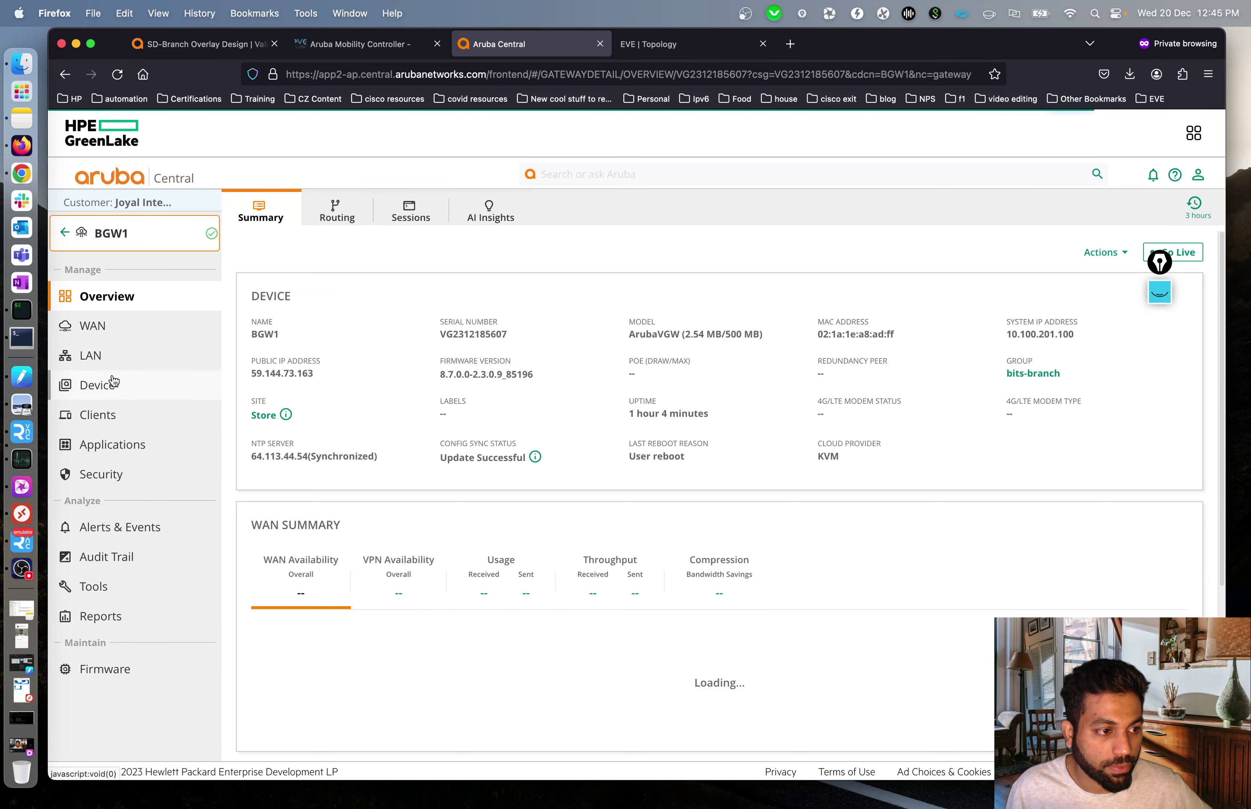
{"action": "left_click", "coordinate": [112, 332]}
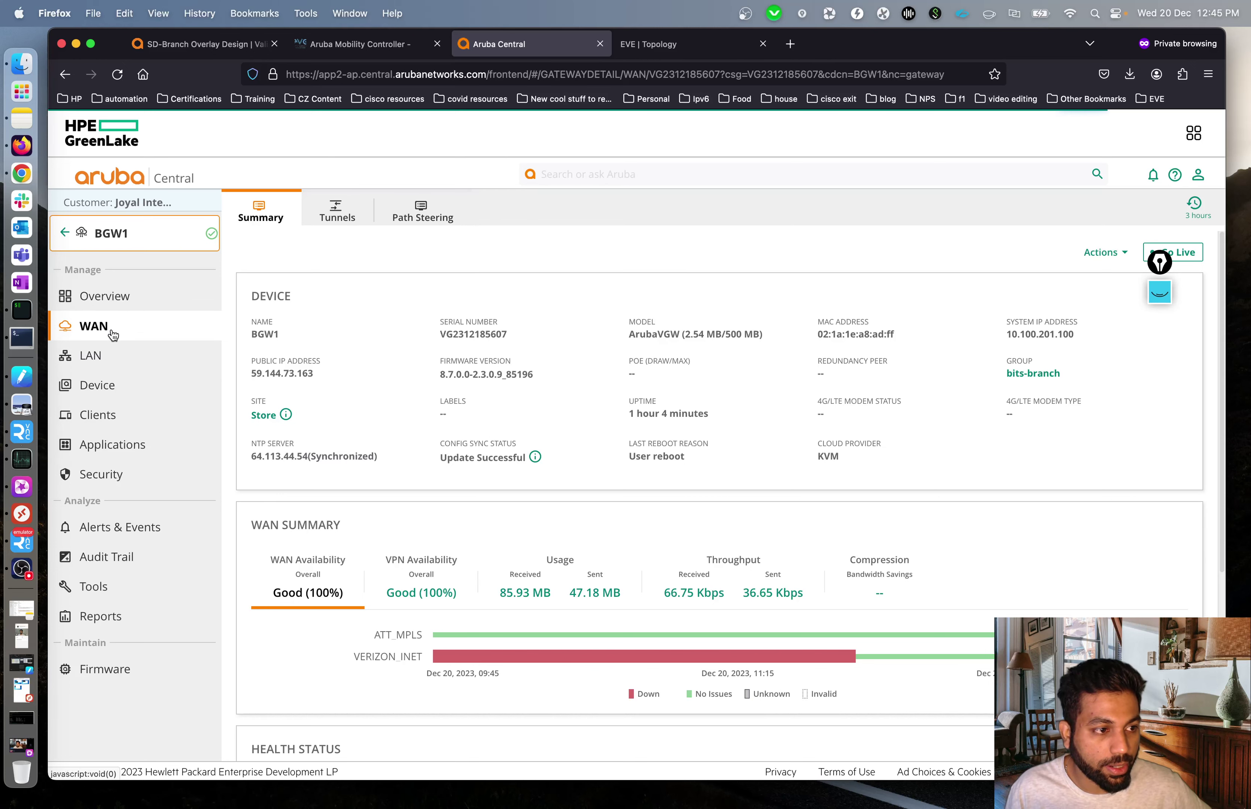
{"action": "left_click", "coordinate": [414, 217]}
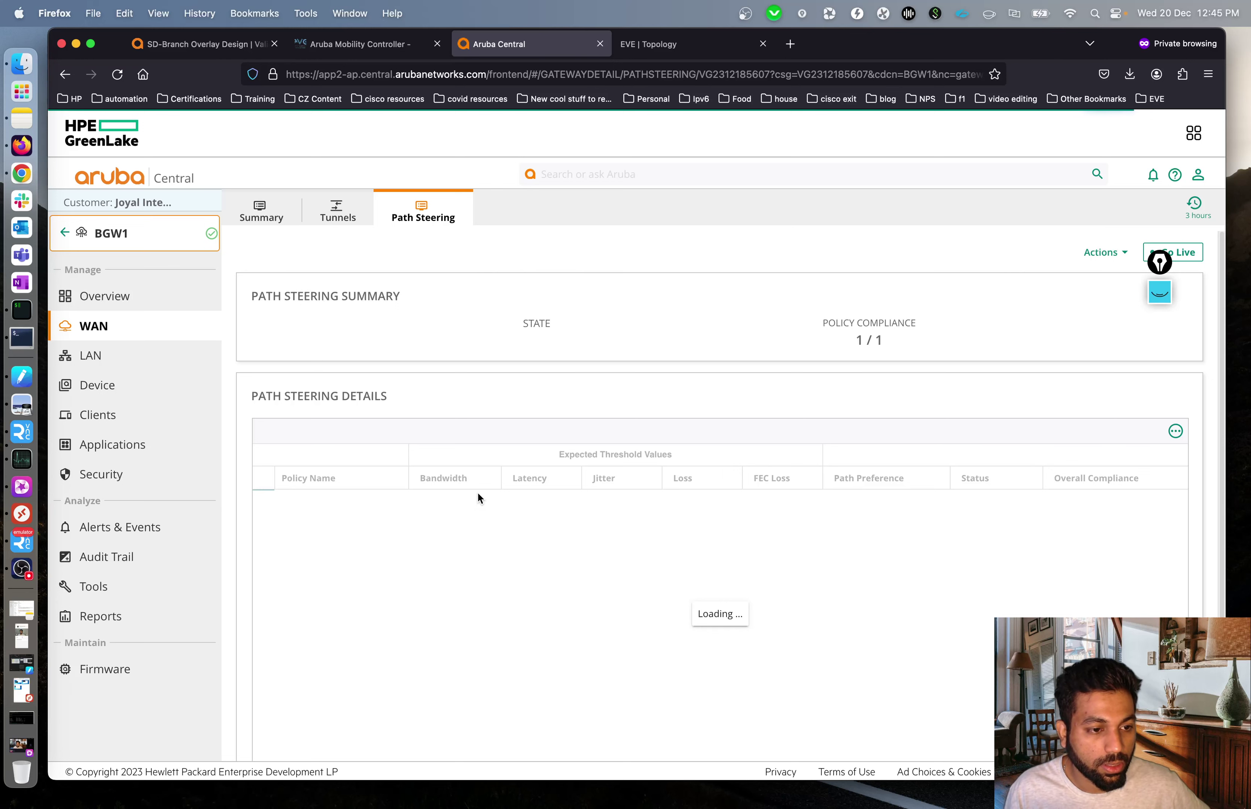
{"action": "scroll", "coordinate": [477, 491], "scroll_direction": "down", "scroll_amount": 2}
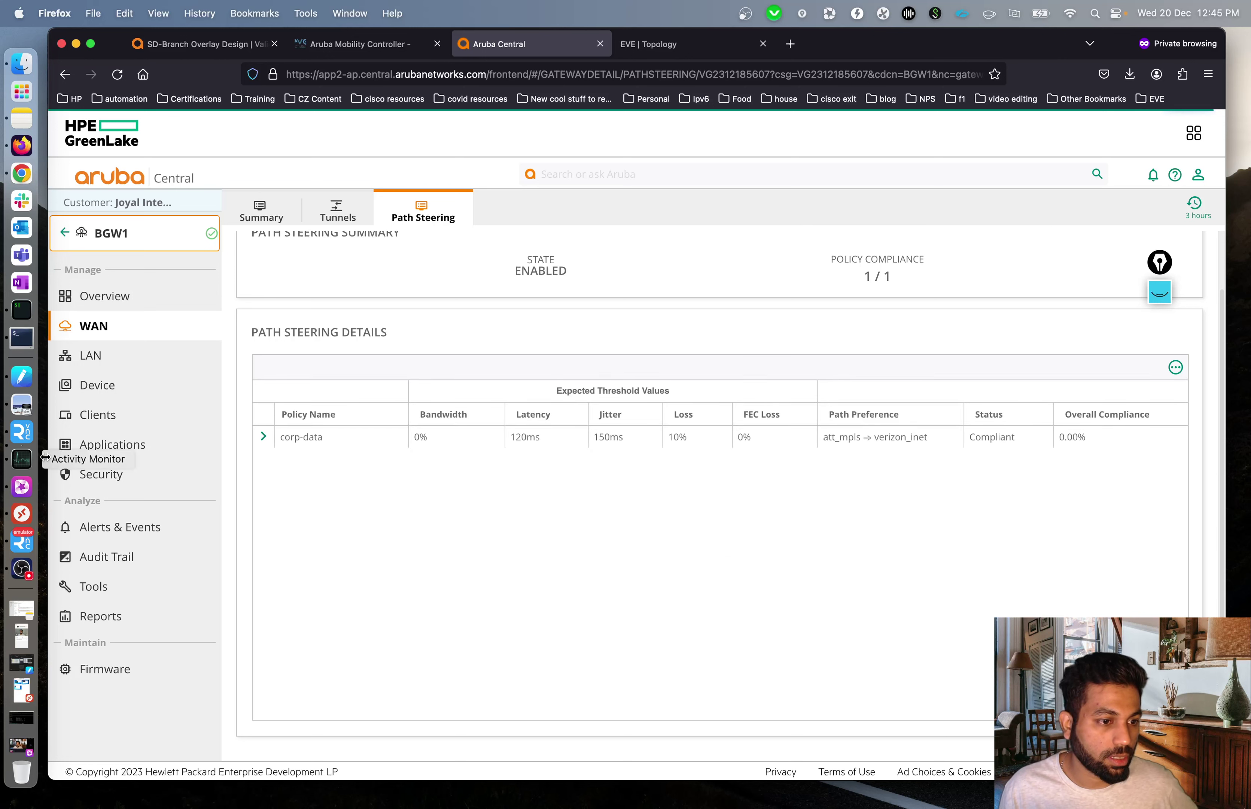
{"action": "left_click", "coordinate": [262, 437]}
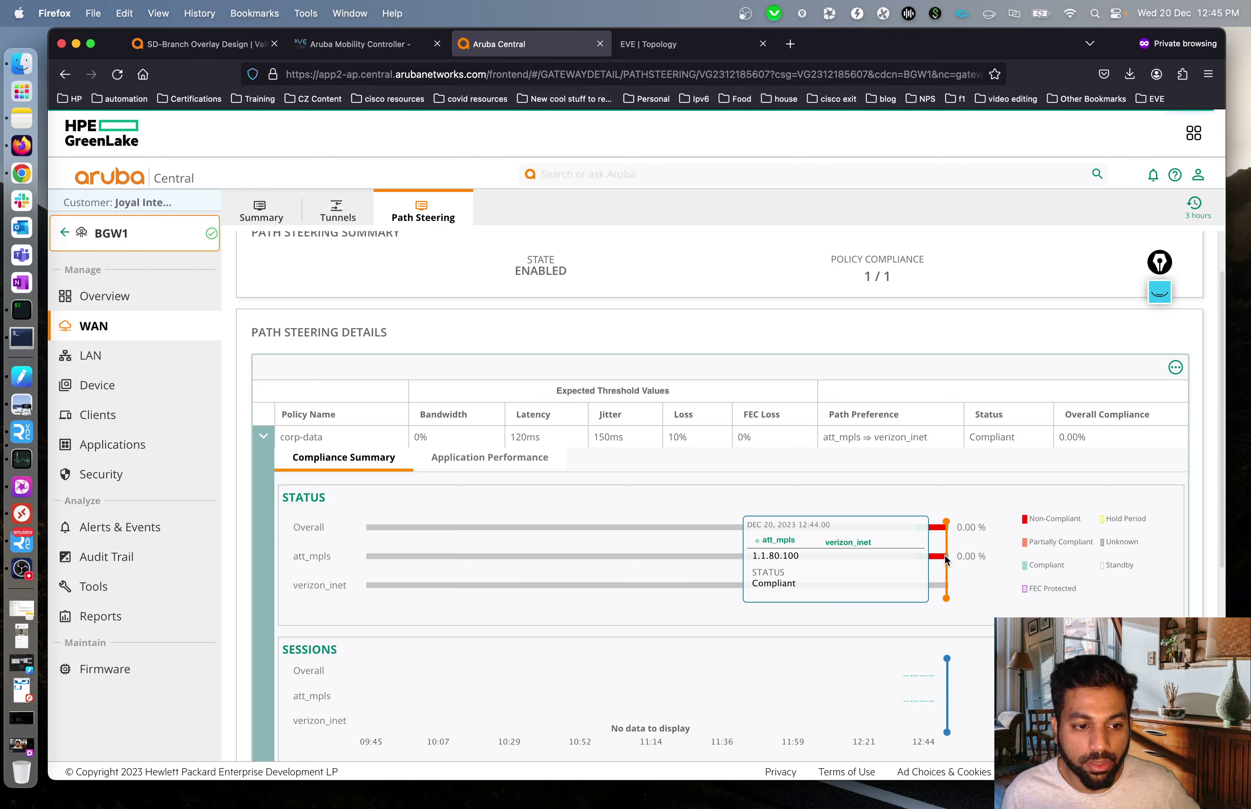
{"action": "scroll", "coordinate": [448, 468], "scroll_direction": "down", "scroll_amount": 5}
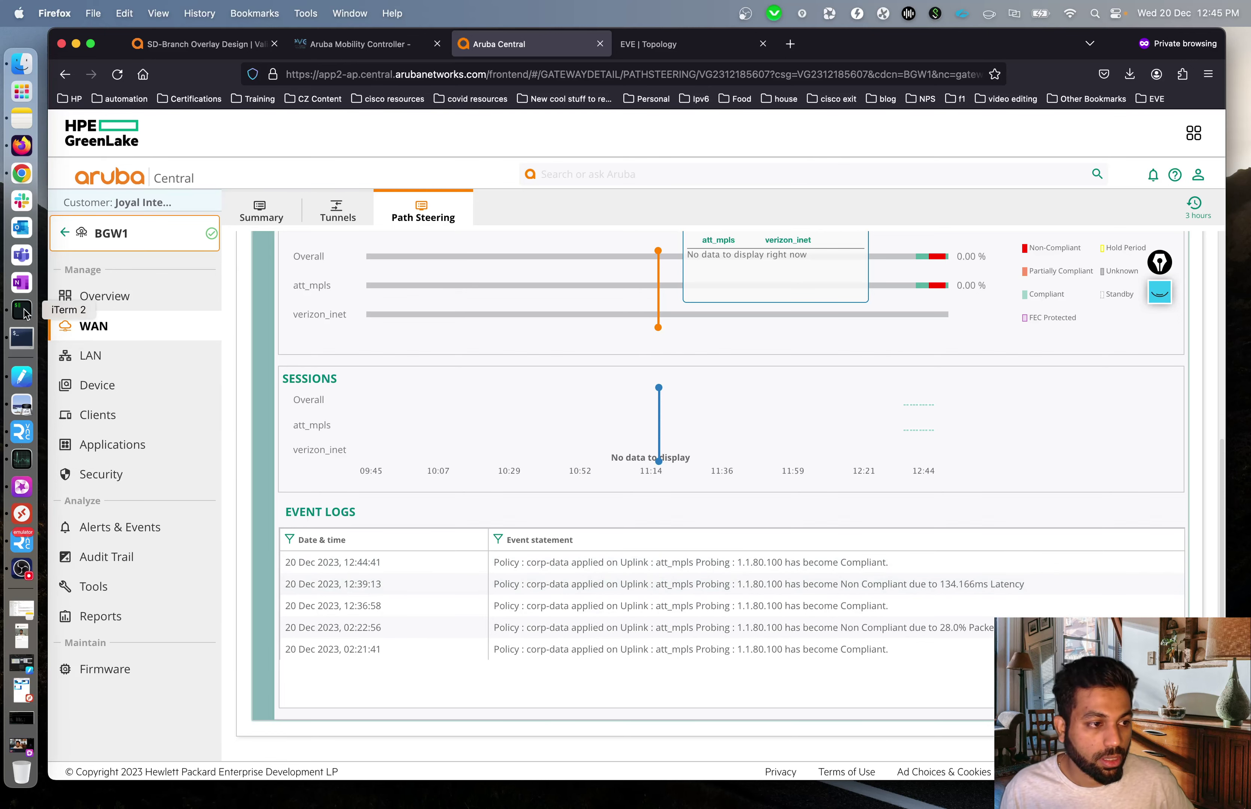
{"action": "left_click", "coordinate": [22, 337]}
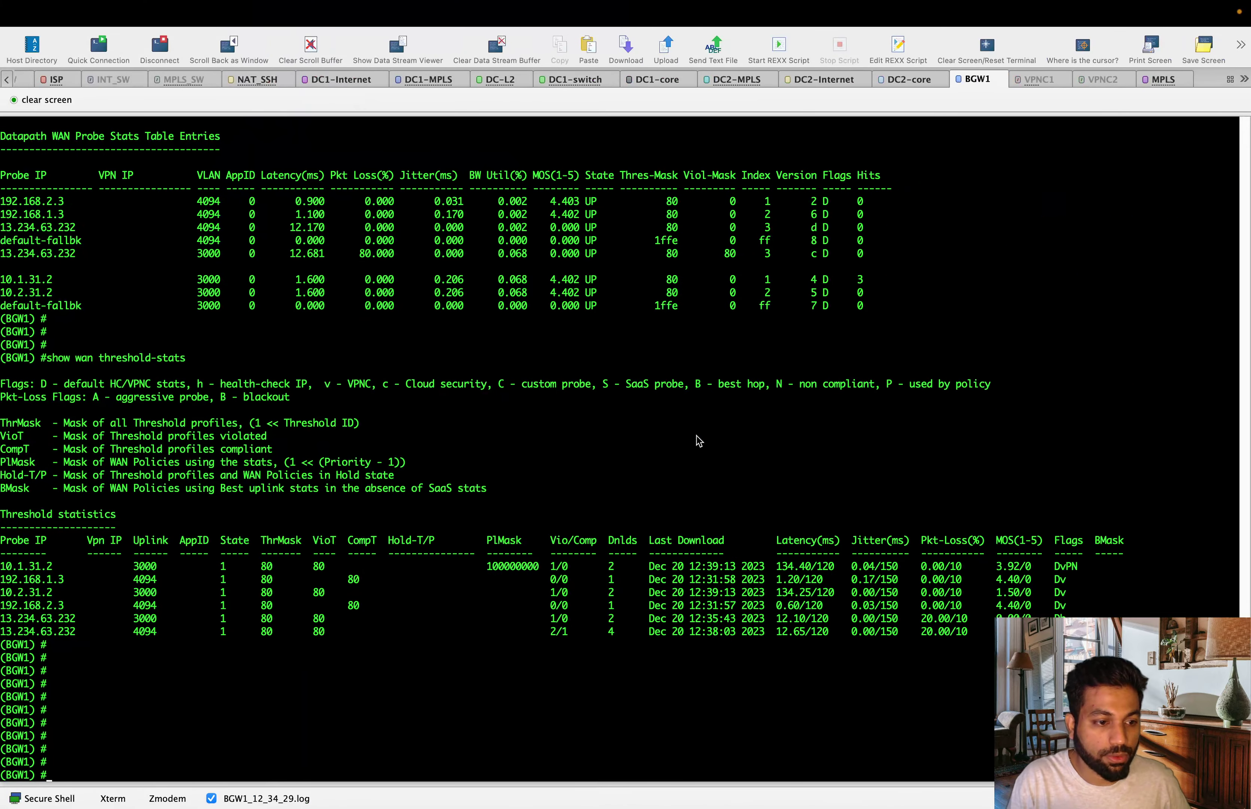
Step: Run show wan threshold-stats twice, showing 10.1.31.2 at 0.60 ms and 0% loss
{"action": "key", "text": "Up"}
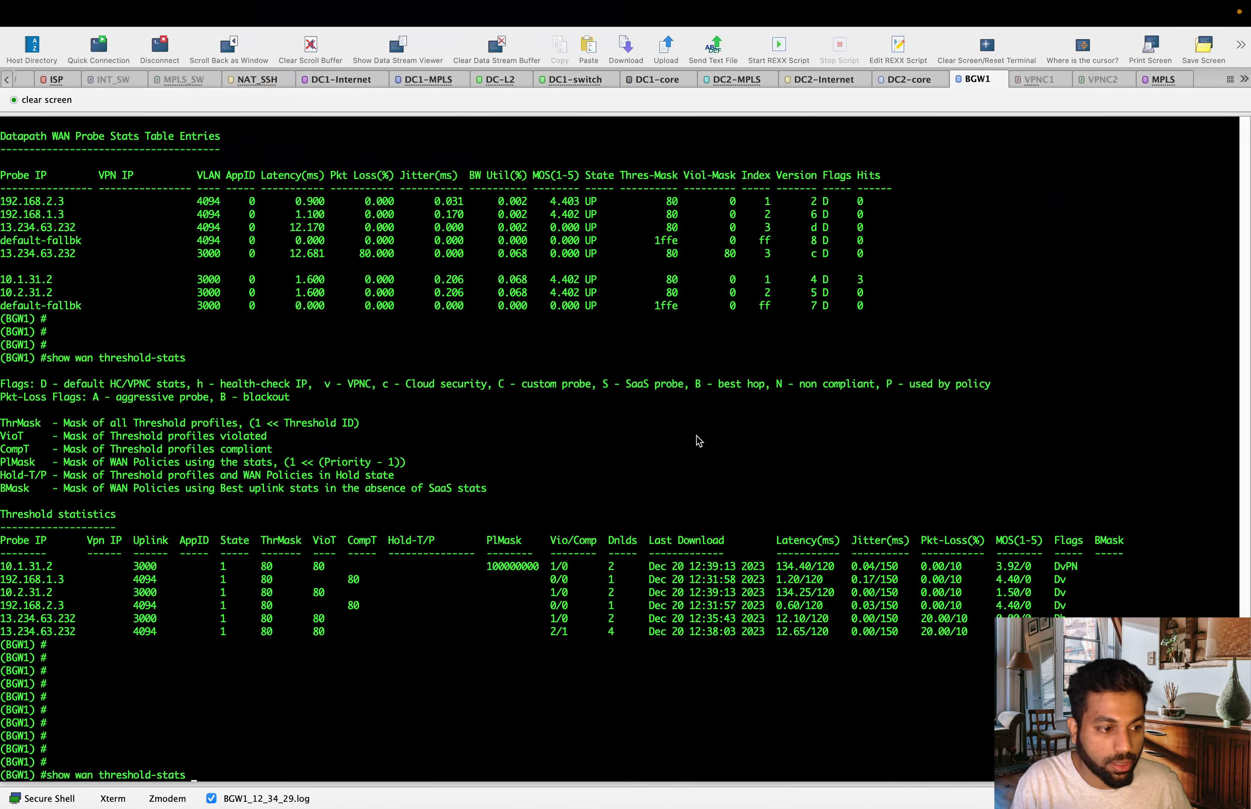
{"action": "key", "text": "Return"}
{"action": "key", "text": "Return"}
{"action": "key", "text": "Return"}
{"action": "key", "text": "Return"}
{"action": "key", "text": "Return"}
{"action": "key", "text": "Return"}
{"action": "key", "text": "Return"}
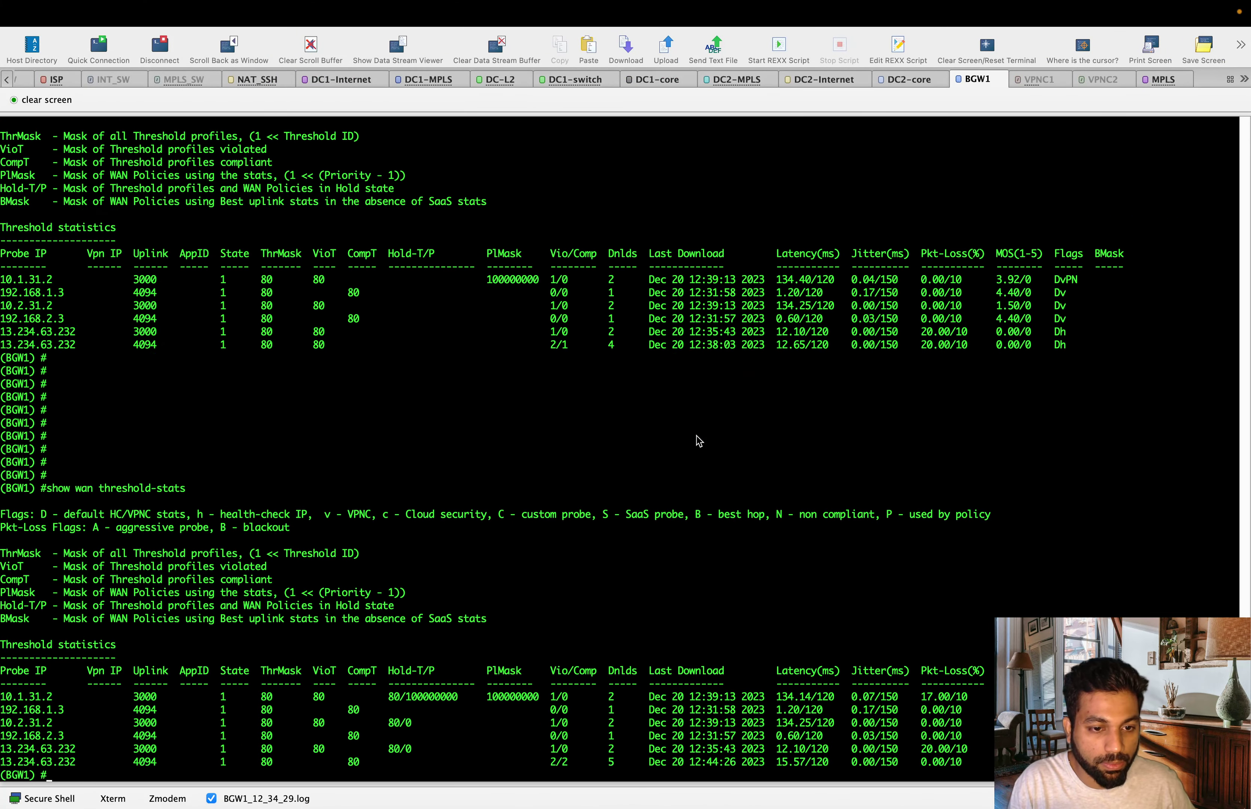
{"action": "key", "text": "Return"}
{"action": "key", "text": "Return"}
{"action": "key", "text": "Return"}
{"action": "key", "text": "Return"}
{"action": "key", "text": "Return"}
{"action": "key", "text": "Return"}
{"action": "key", "text": "Return"}
{"action": "key", "text": "Return"}
{"action": "key", "text": "Return"}
{"action": "key", "text": "Return"}
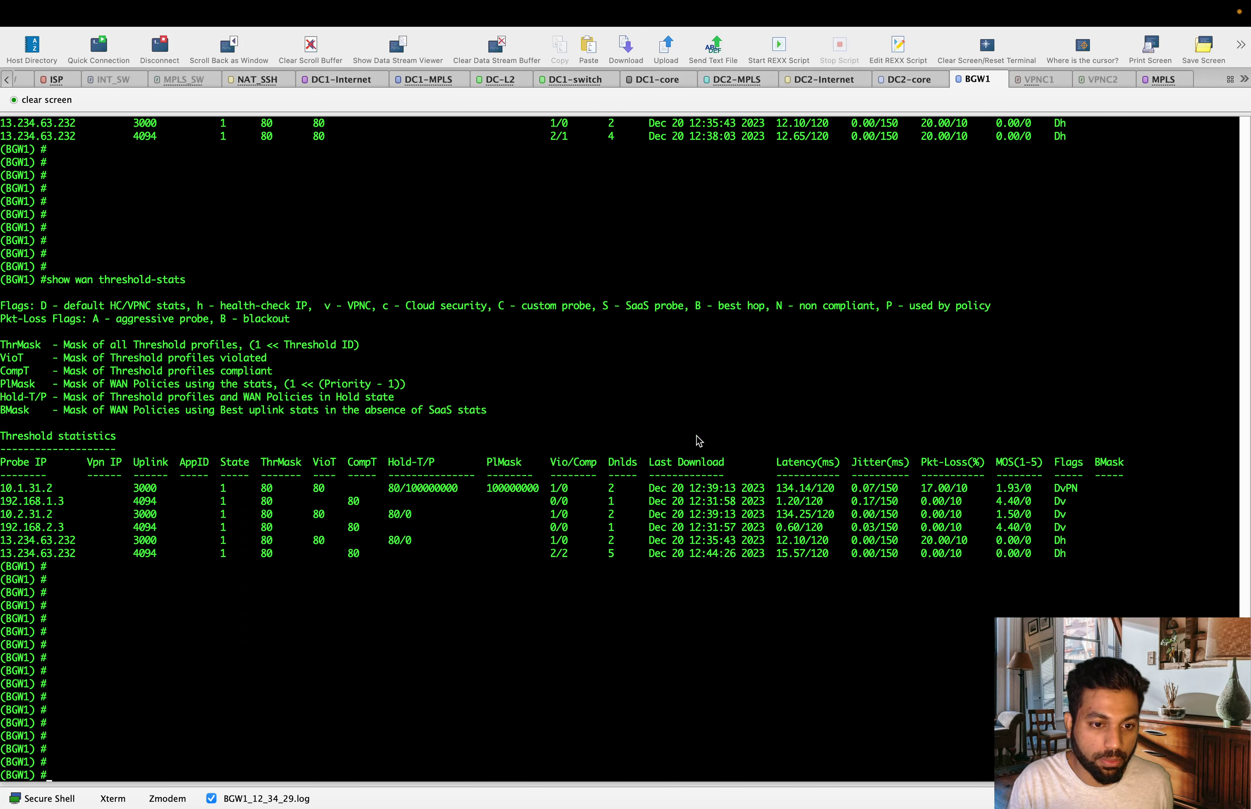
{"action": "key", "text": "Up"}
{"action": "key", "text": "Return"}
{"action": "key", "text": "Return"}
{"action": "key", "text": "Return"}
{"action": "key", "text": "Return"}
{"action": "key", "text": "Return"}
{"action": "key", "text": "Return"}
{"action": "key", "text": "Return"}
{"action": "key", "text": "Return"}
{"action": "key", "text": "Return"}
{"action": "key", "text": "Return"}
{"action": "key", "text": "Return"}
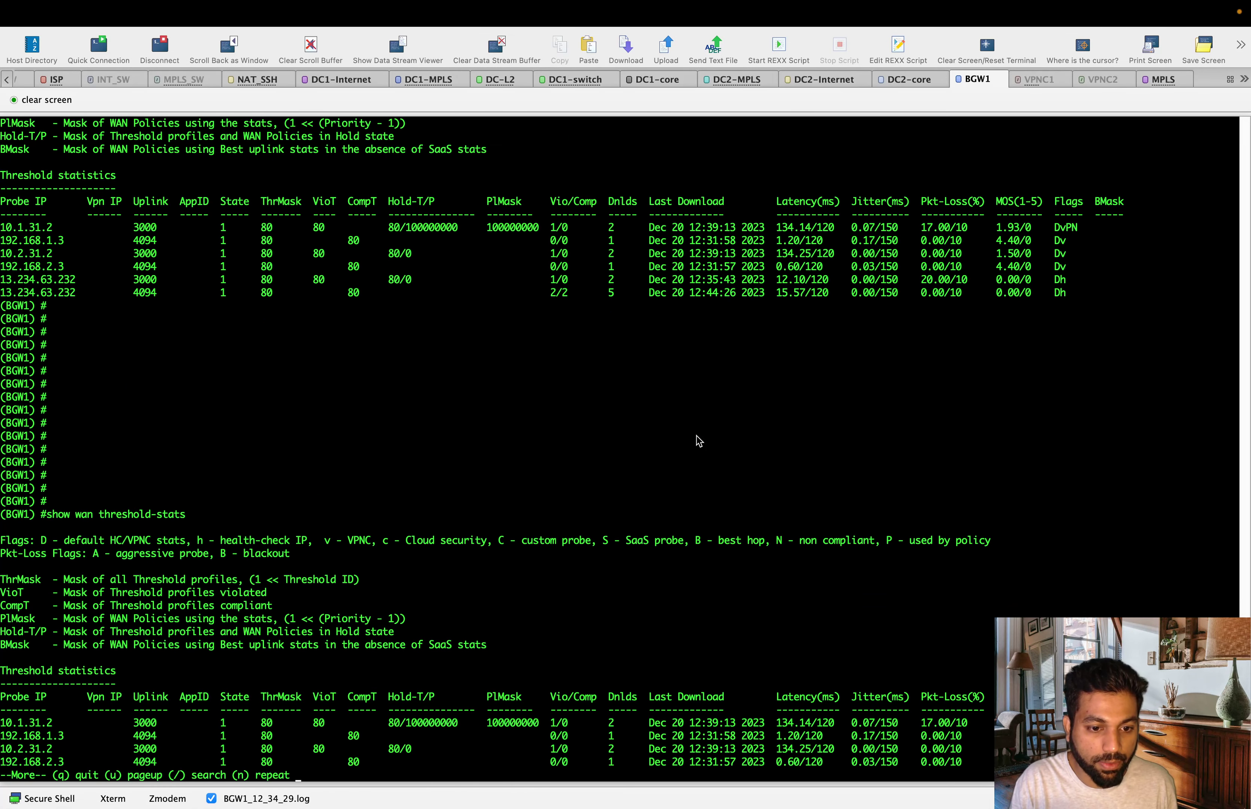
{"action": "key", "text": "Return"}
{"action": "key", "text": "Return"}
{"action": "key", "text": "Return"}
{"action": "key", "text": "Return"}
{"action": "key", "text": "Return"}
{"action": "key", "text": "Return"}
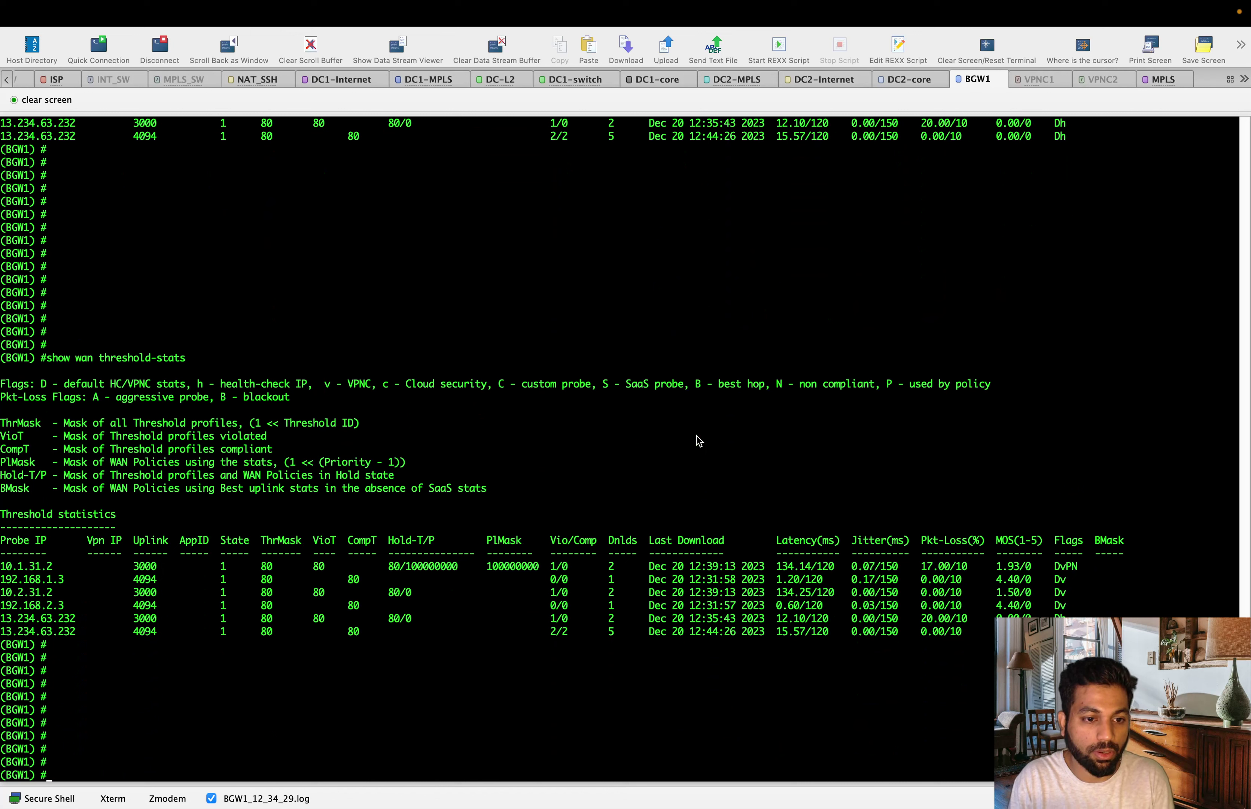
{"action": "key", "text": "Up"}
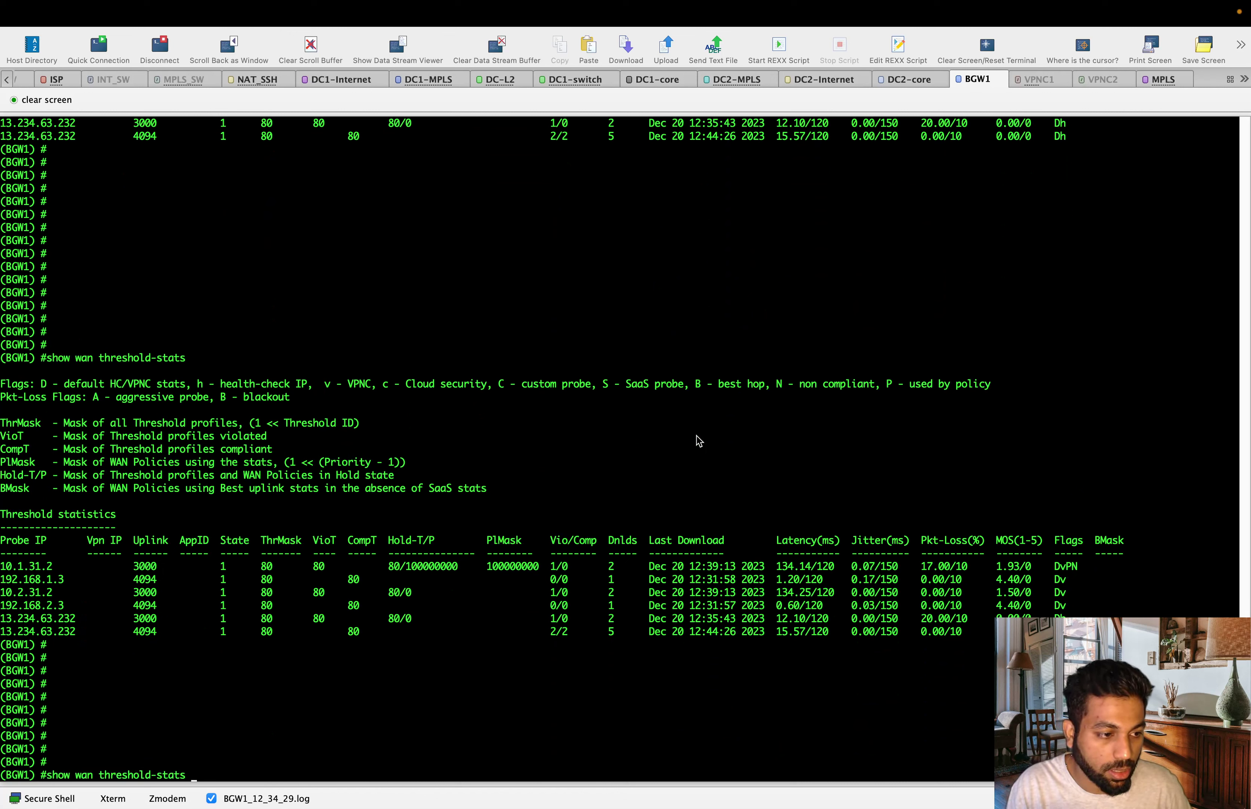
{"action": "key", "text": "Down"}
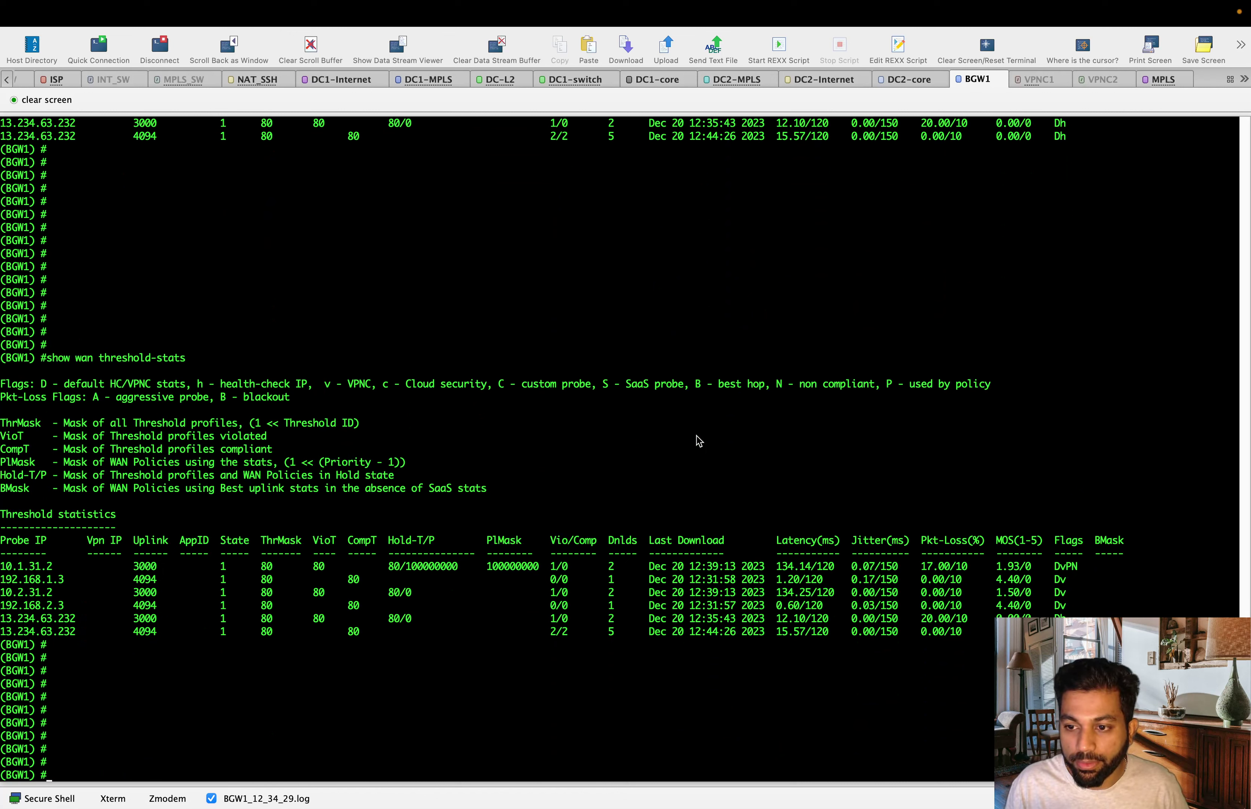
Step: Compare the earlier DvPN flag with the latest DvP flag, then bring Aruba Central forward
{"action": "key", "text": "super+Tab"}
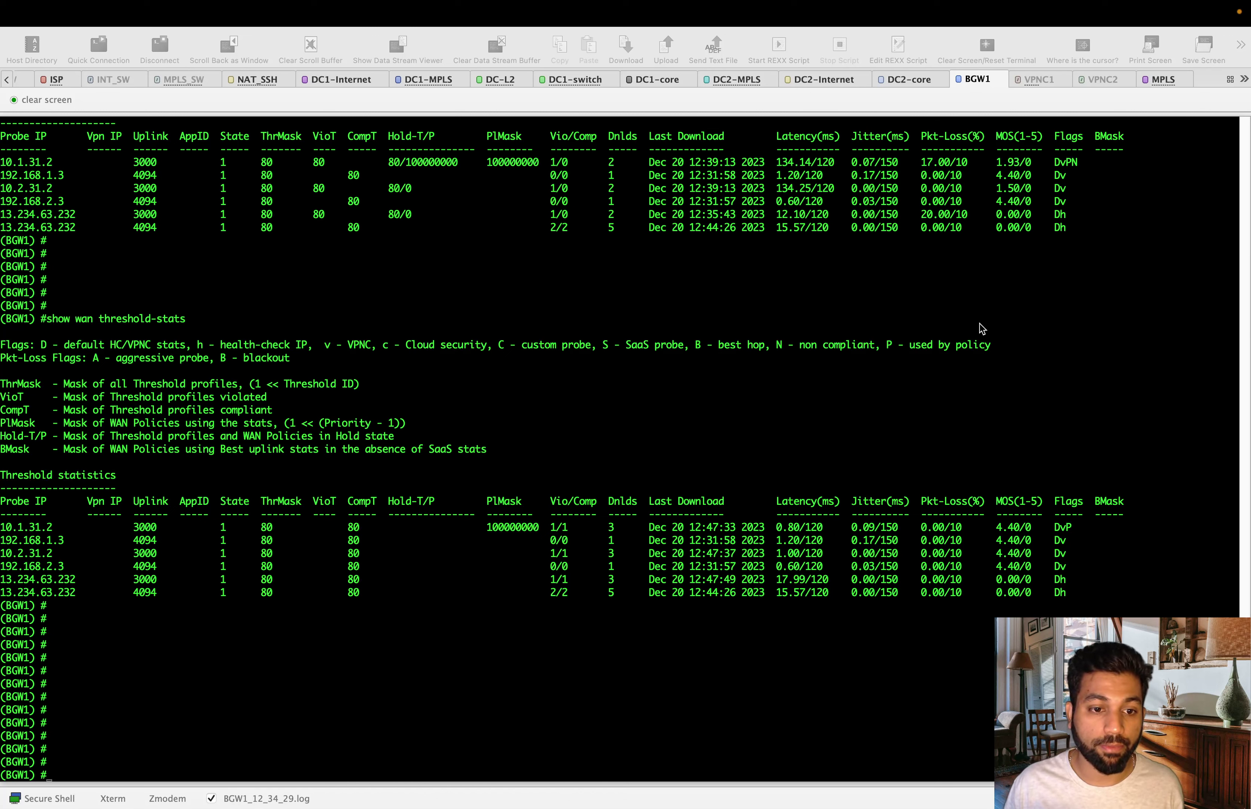
{"action": "left_click", "coordinate": [1072, 531]}
{"action": "left_click_drag", "start_coordinate": [1083, 532], "coordinate": [1030, 528]}
{"action": "left_click", "coordinate": [1058, 541]}
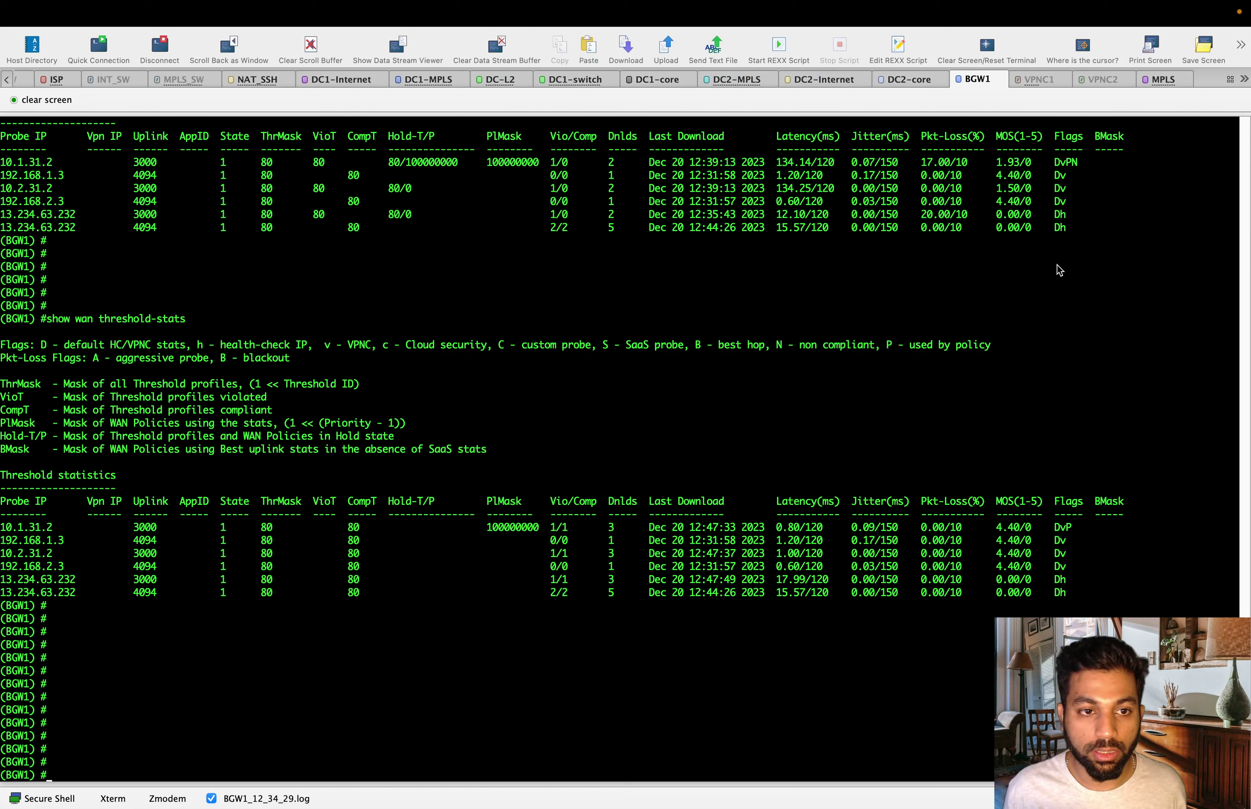
{"action": "left_click_drag", "start_coordinate": [1089, 162], "coordinate": [1049, 161]}
{"action": "left_click_drag", "start_coordinate": [1080, 526], "coordinate": [1053, 533]}
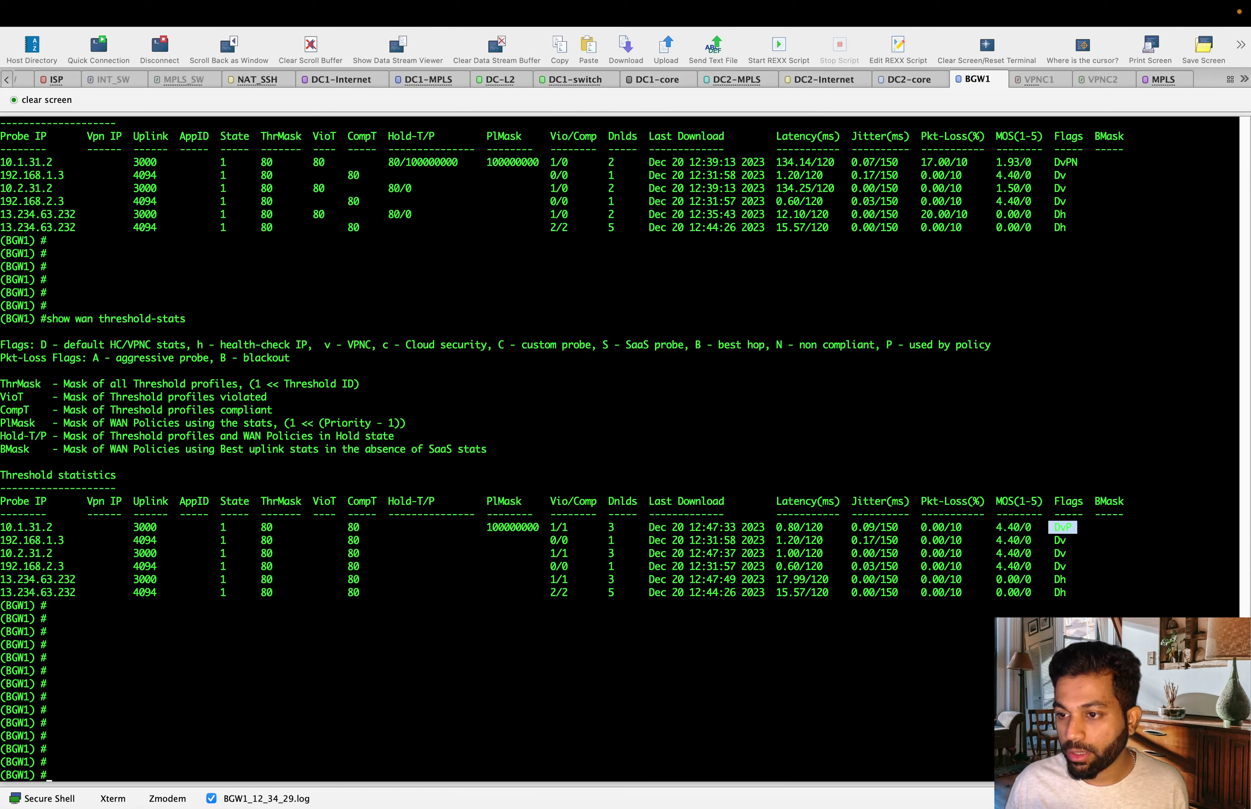
{"action": "left_click", "coordinate": [785, 492]}
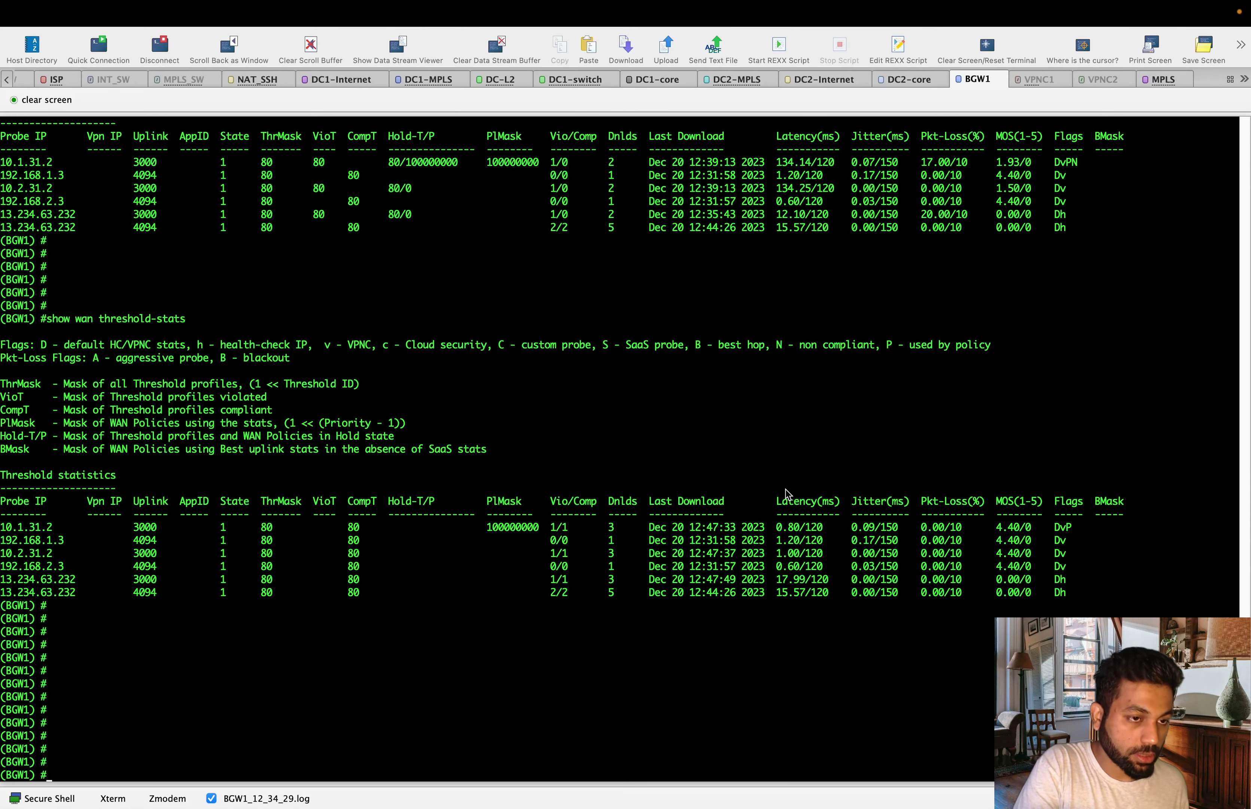
{"action": "key", "text": "ctrl+Up"}
{"action": "left_click", "coordinate": [512, 368]}
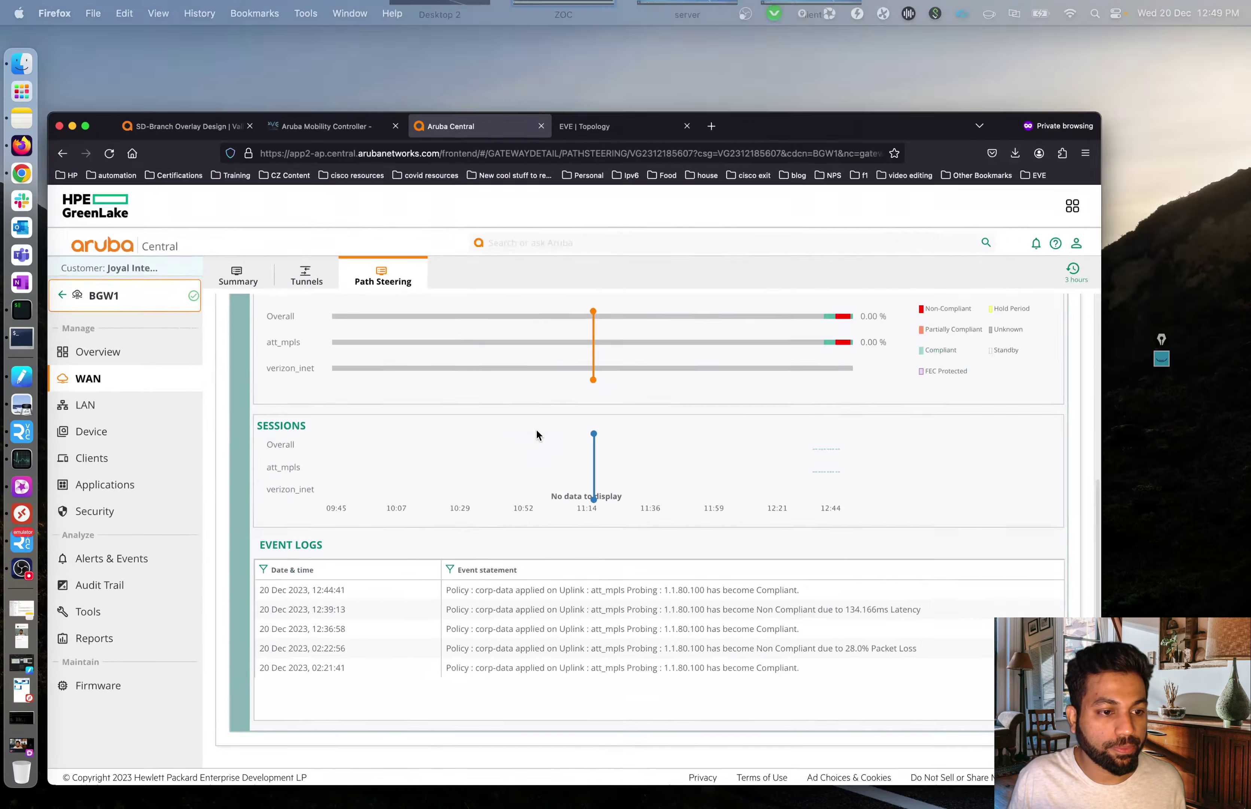
Step: Go back up to the Store site and review its WAN Health overview
{"action": "scroll", "coordinate": [854, 316], "scroll_direction": "up", "scroll_amount": 3}
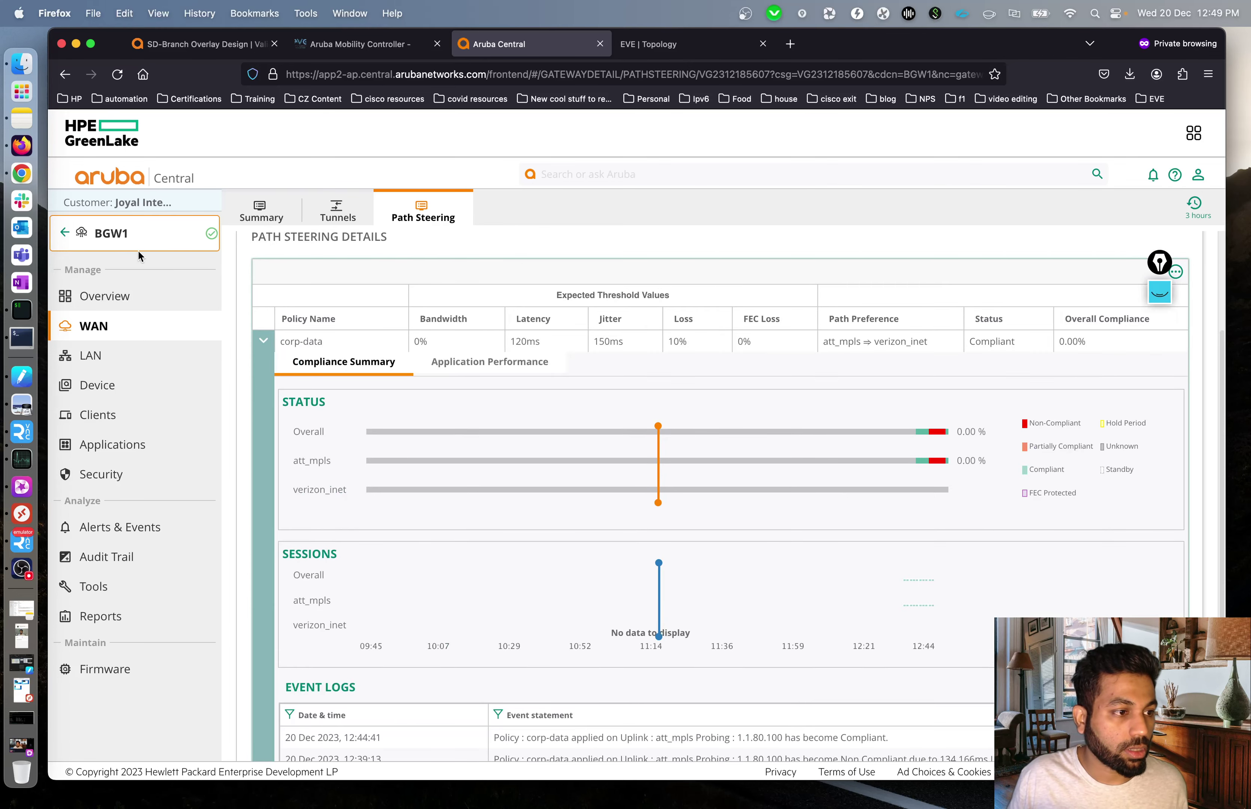
{"action": "left_click", "coordinate": [113, 296]}
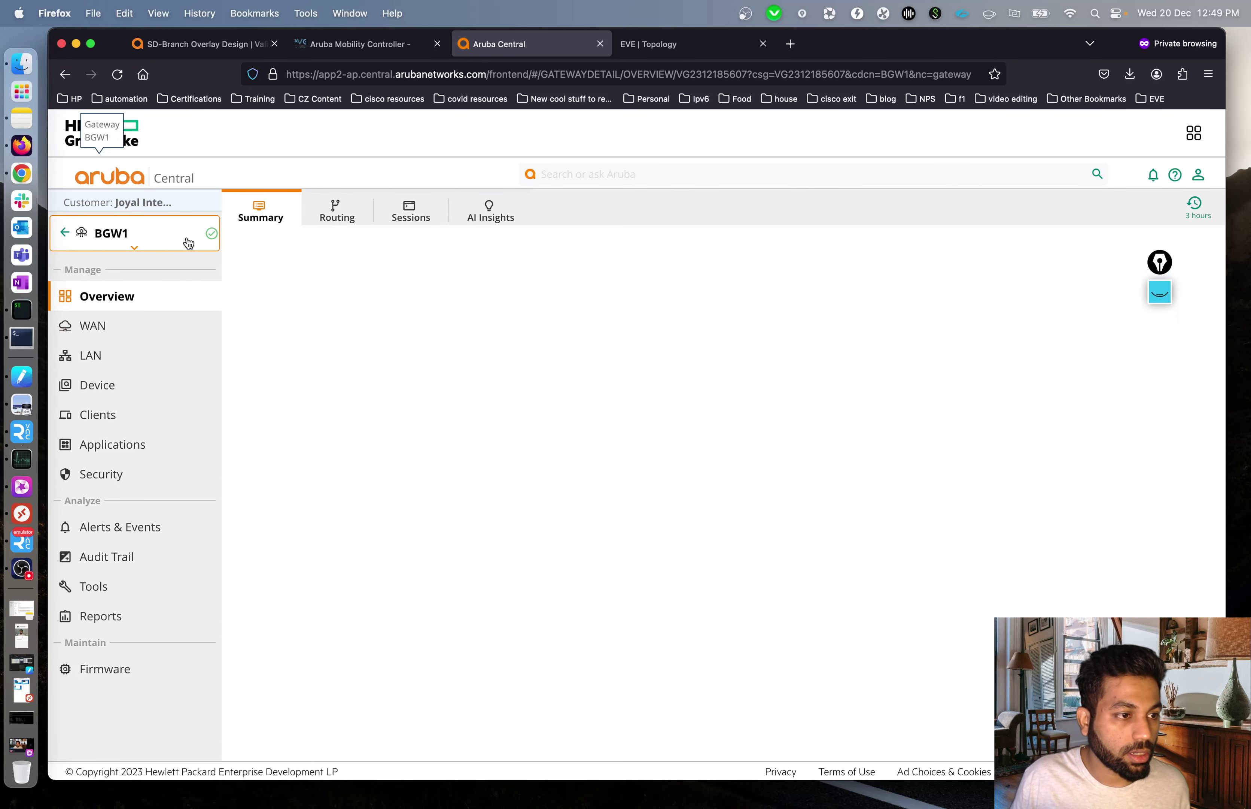
{"action": "left_click", "coordinate": [64, 231]}
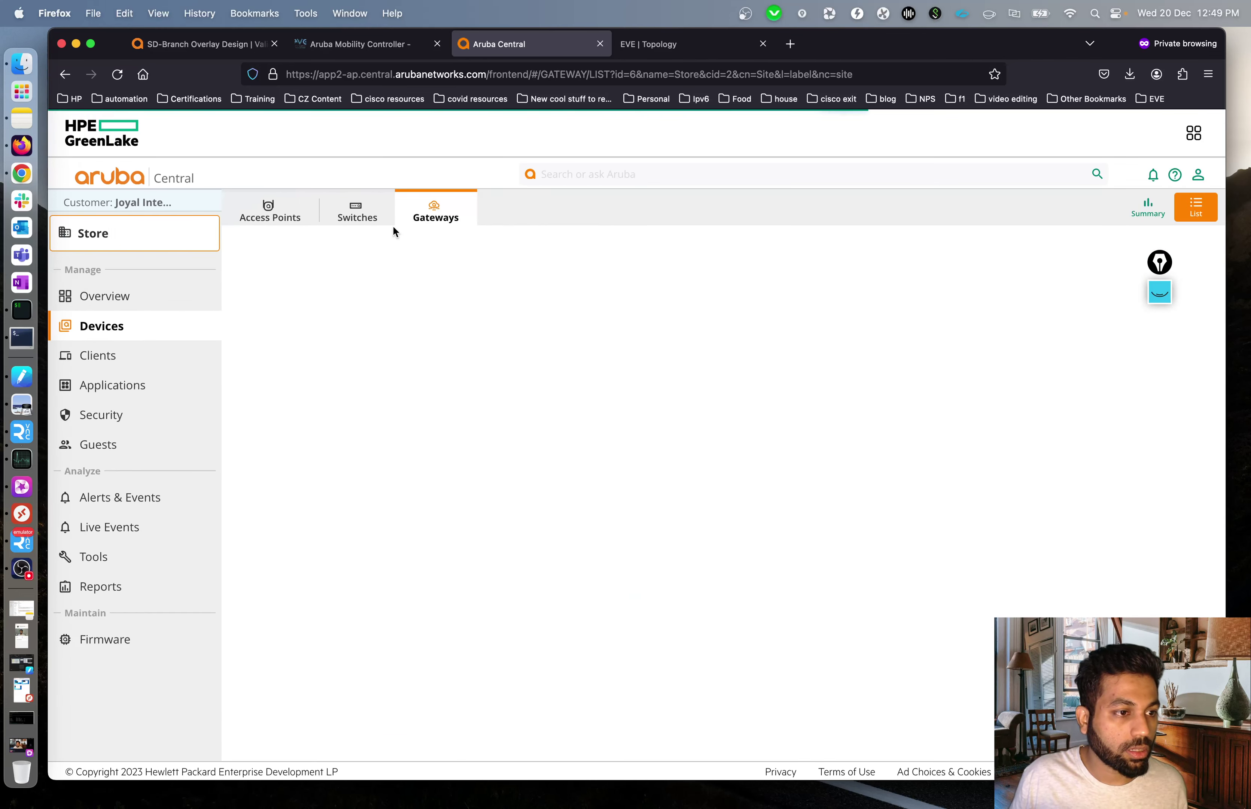
{"action": "left_click", "coordinate": [184, 296]}
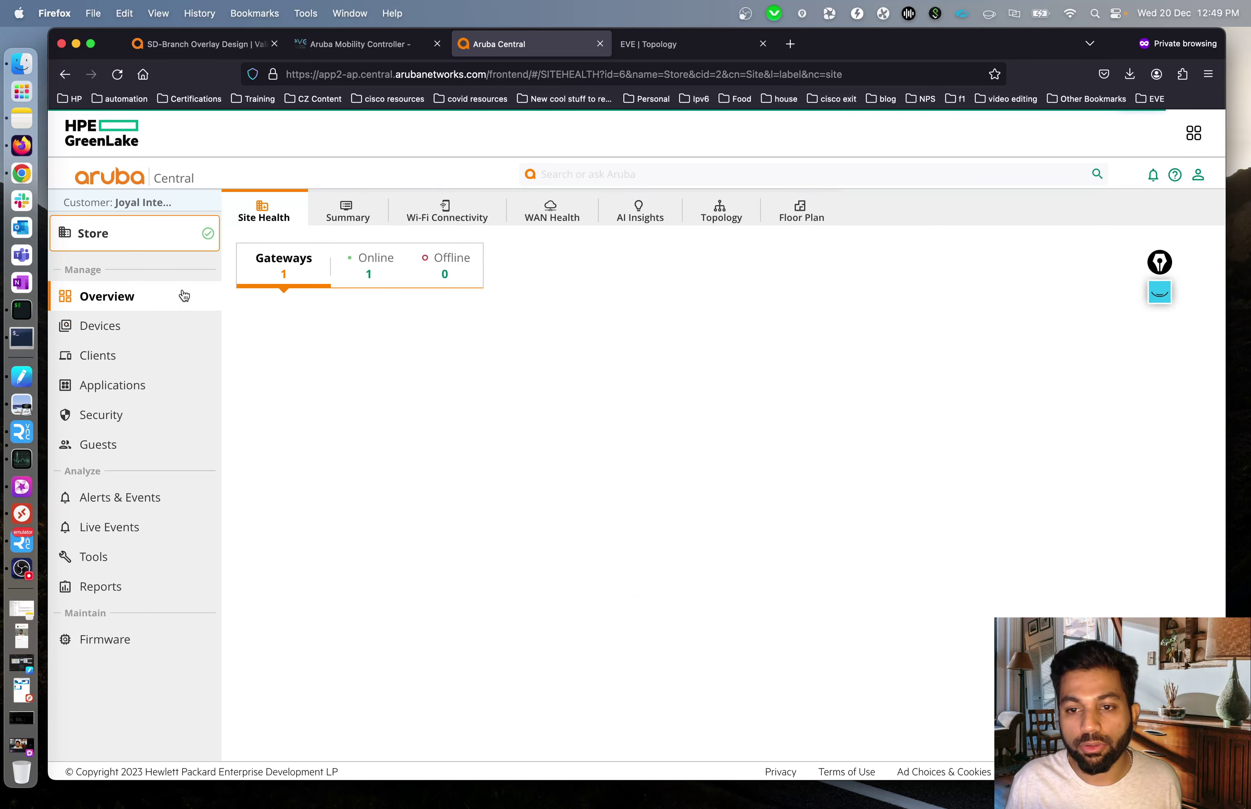
{"action": "left_click", "coordinate": [554, 221]}
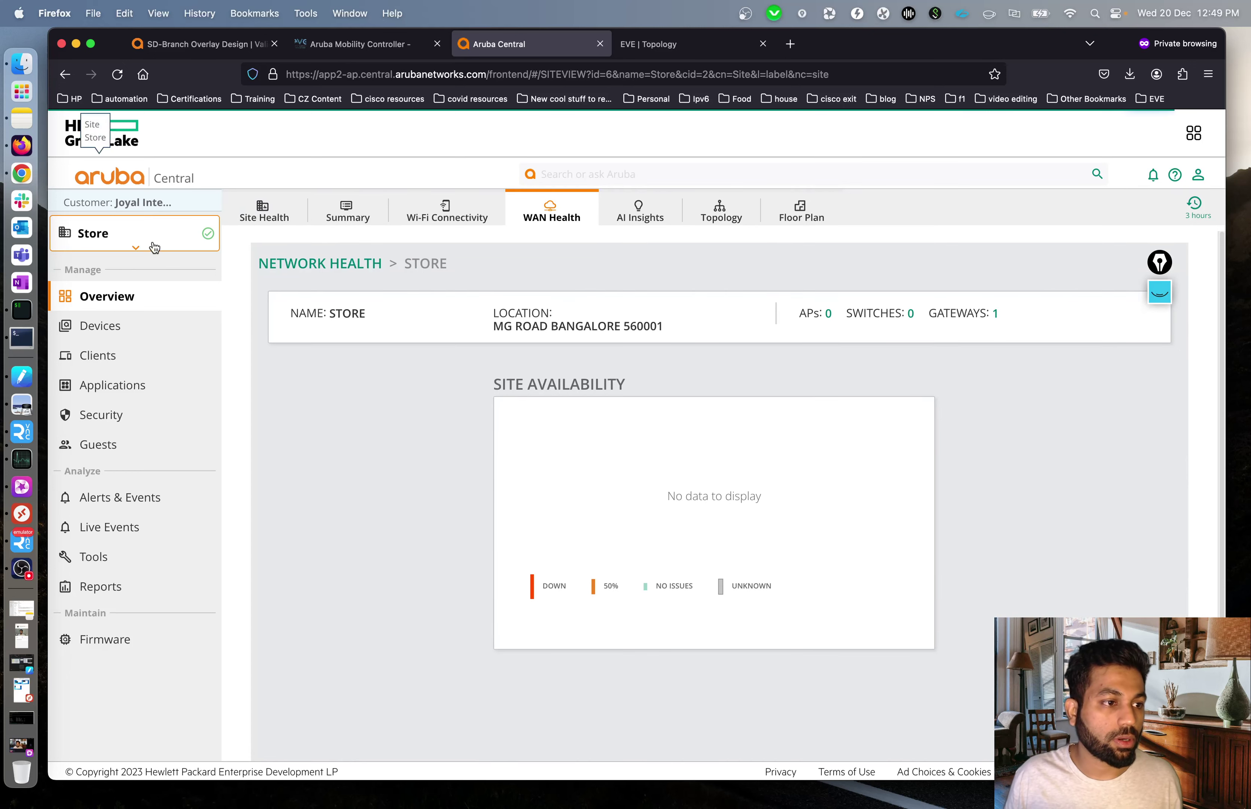
Step: Pick BGW1 from the Store site's gateway list and show its Device page
{"action": "left_click", "coordinate": [102, 323]}
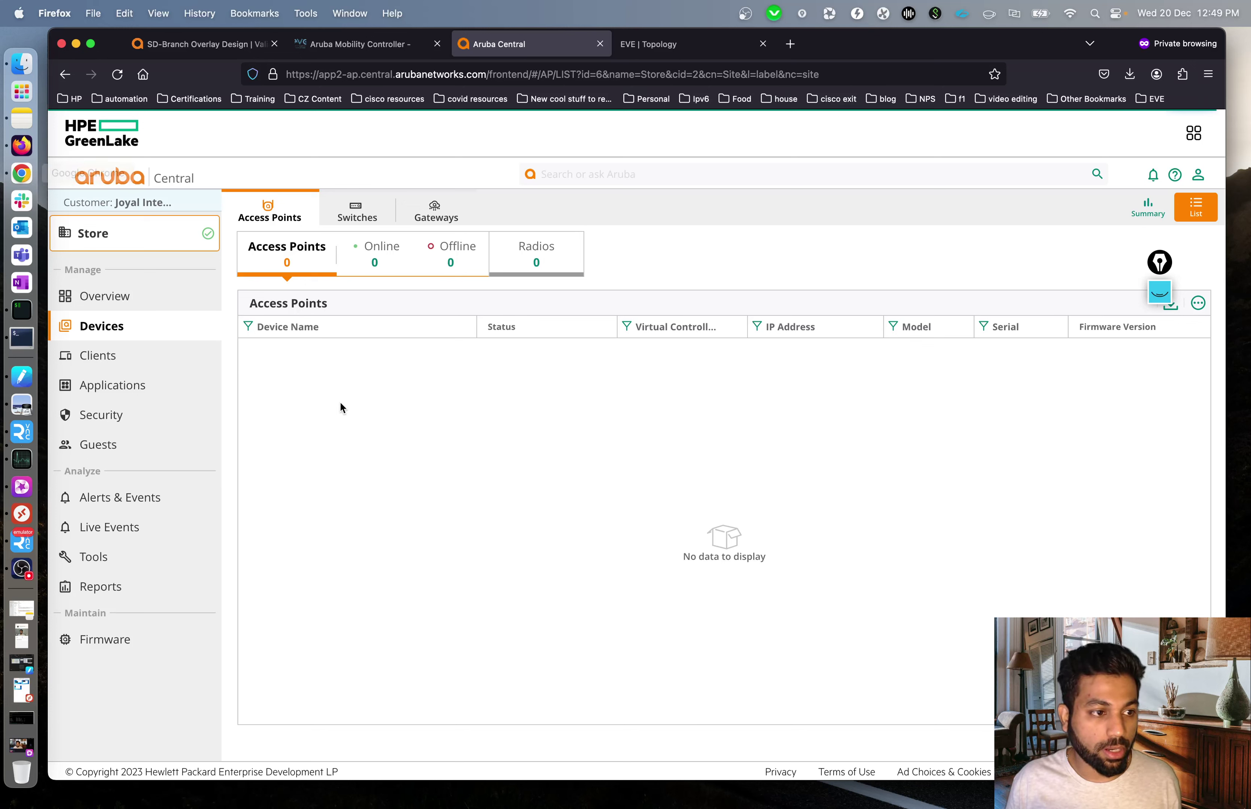
{"action": "left_click", "coordinate": [420, 213]}
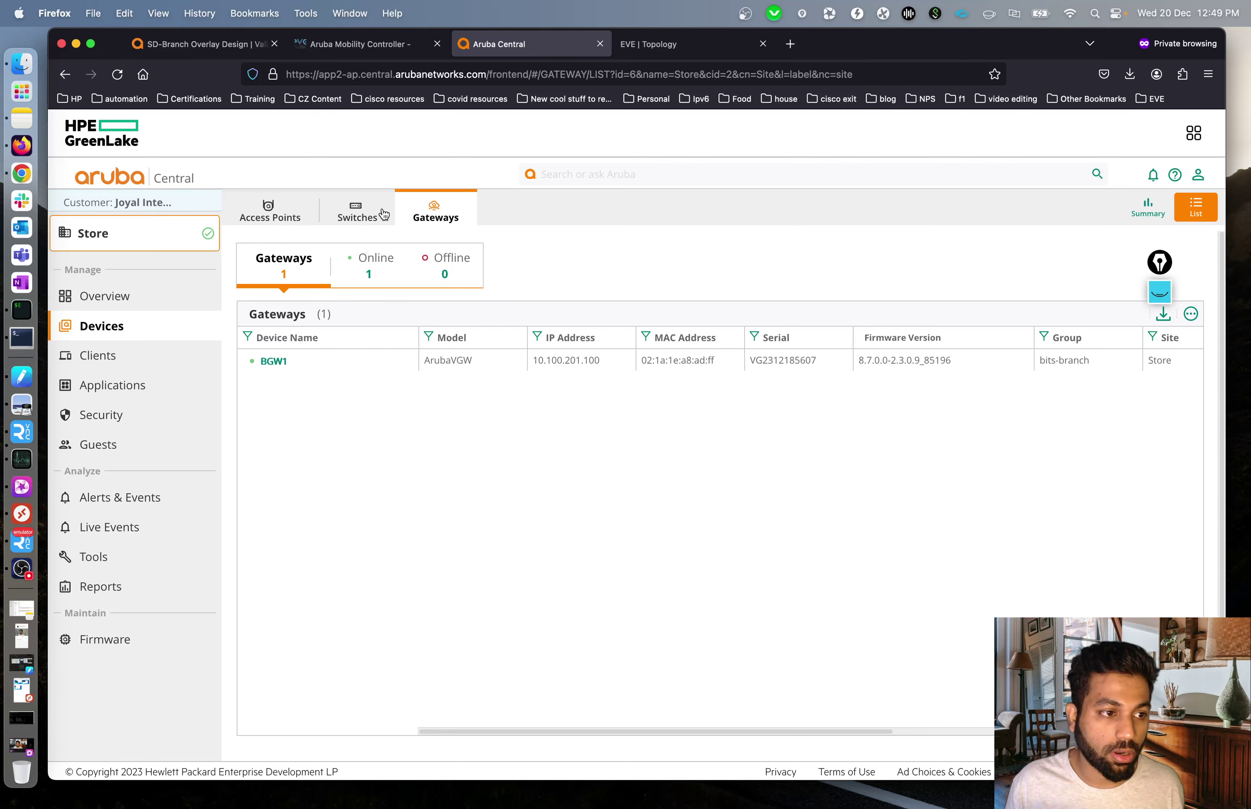
{"action": "left_click", "coordinate": [273, 361]}
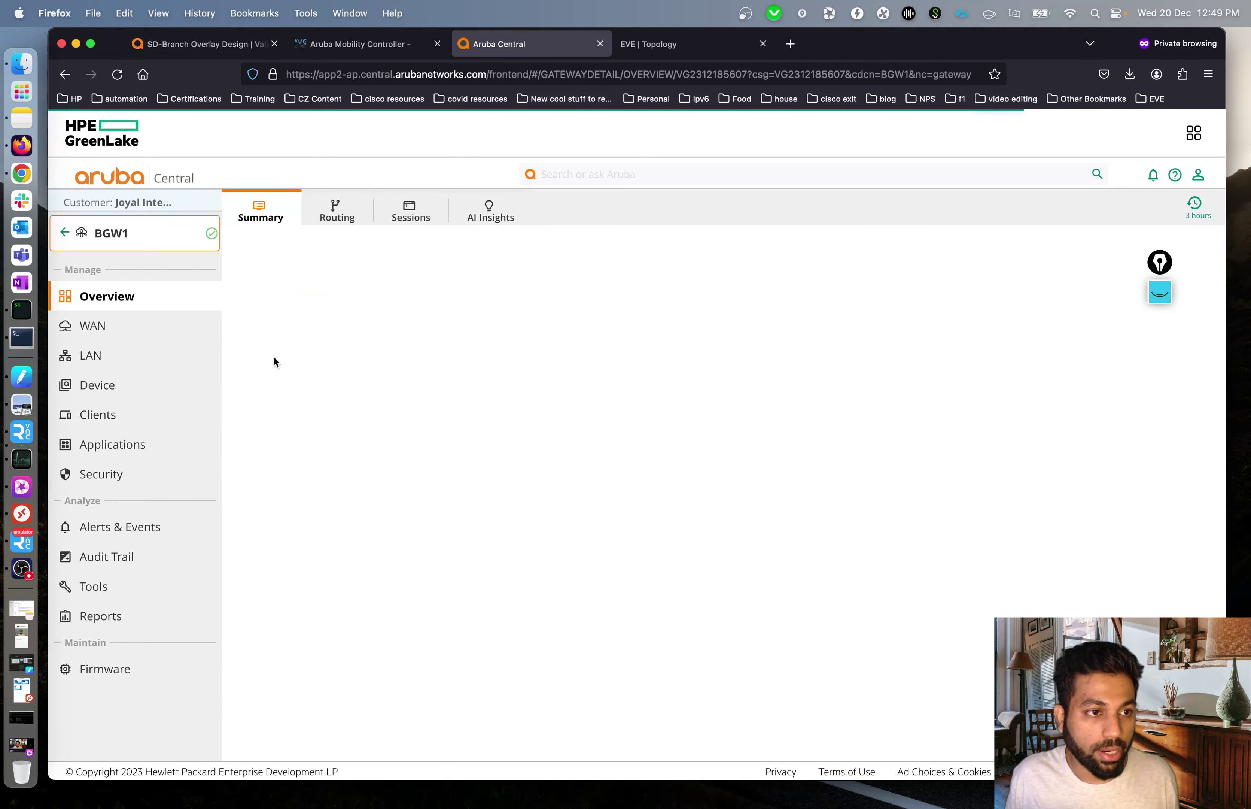
{"action": "key", "text": "ctrl+Tab"}
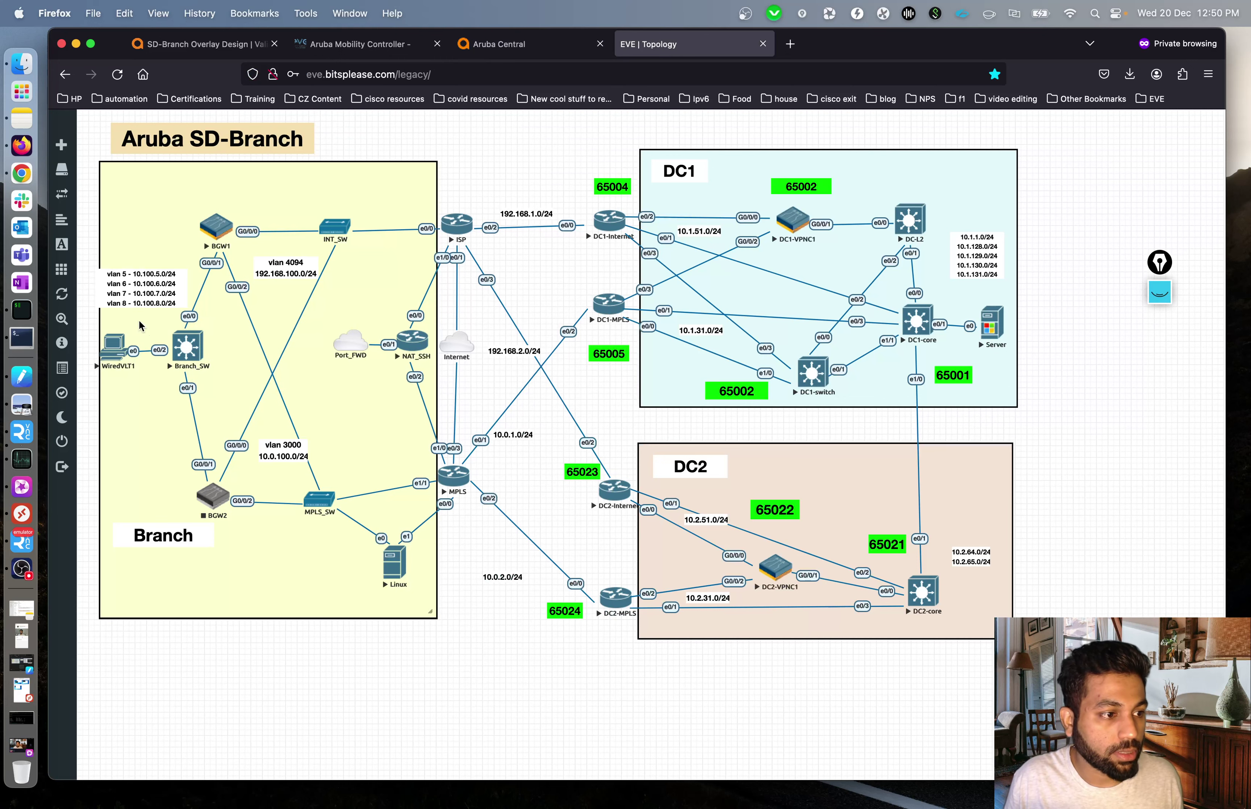
{"action": "left_click", "coordinate": [538, 48]}
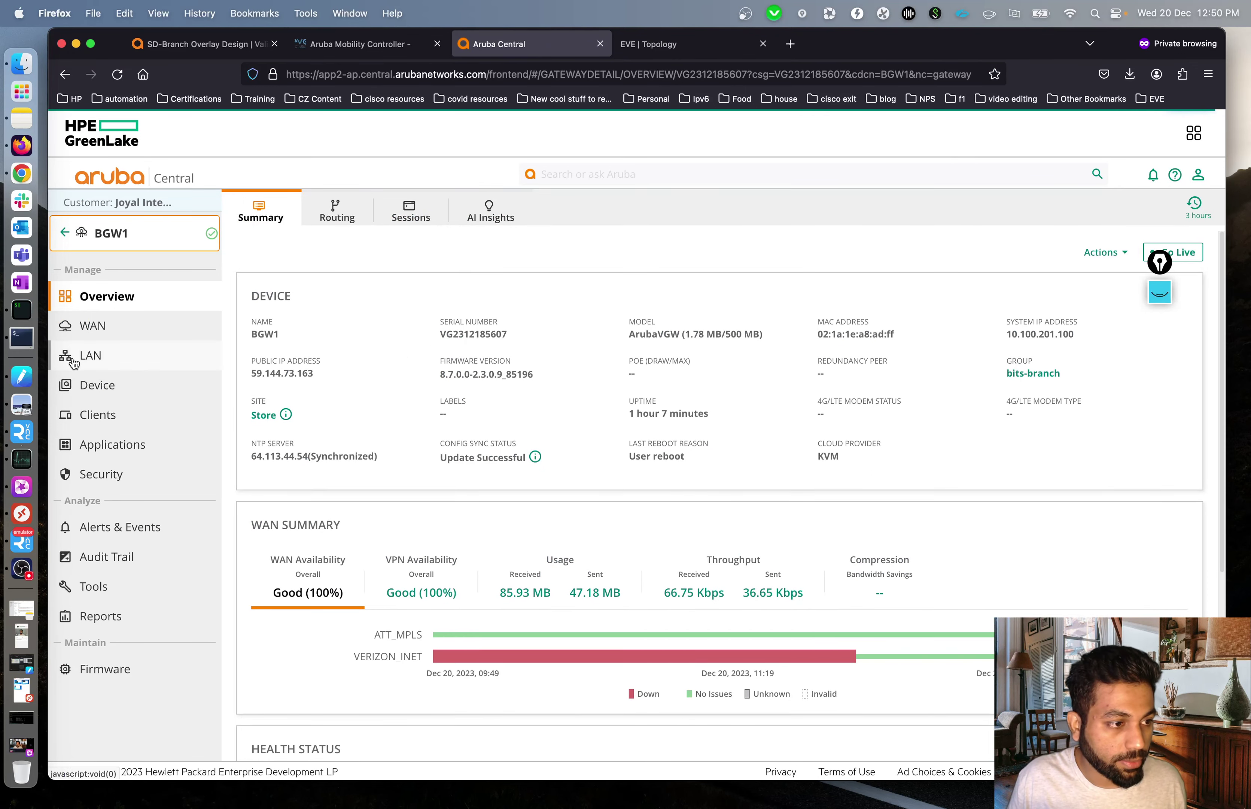
{"action": "left_click", "coordinate": [98, 389]}
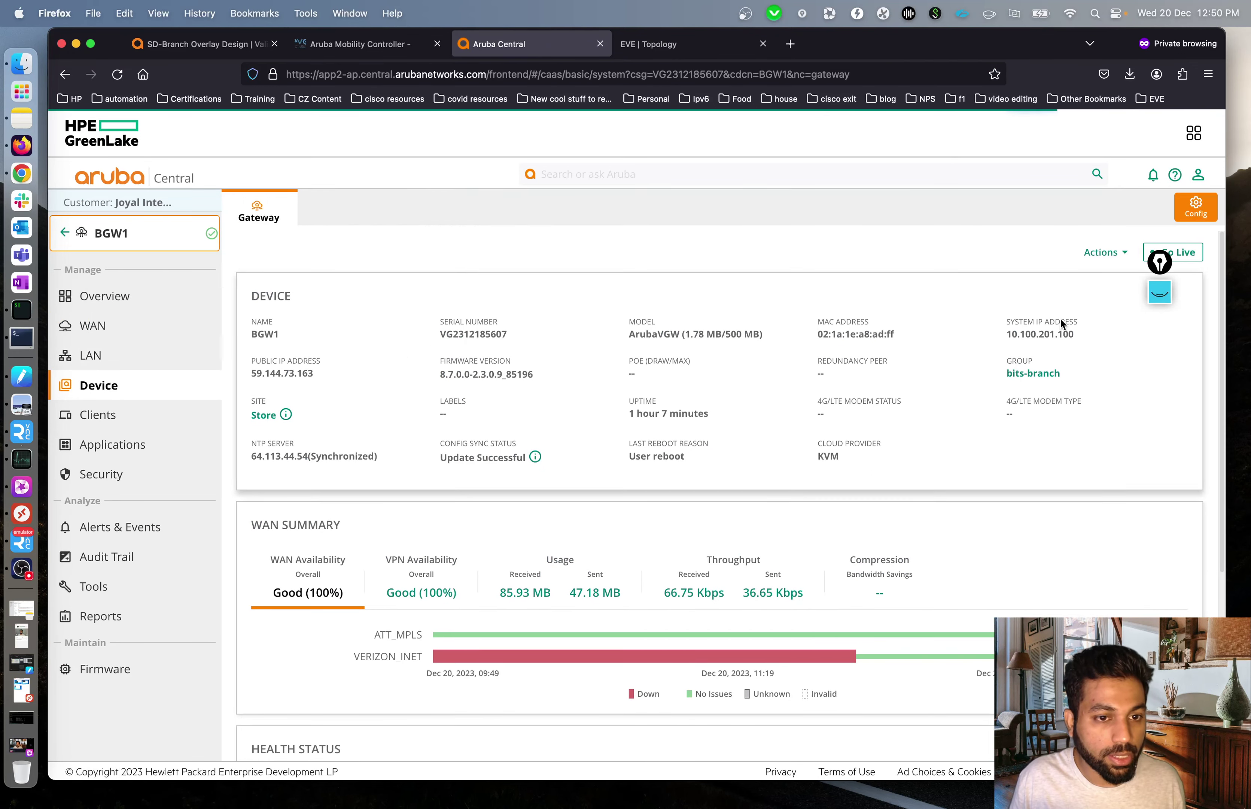
Step: Review GE-0/0/1's trunk settings under Interface > Ports: native VLAN 5, allowed VLANs 5-8,200
{"action": "left_click", "coordinate": [800, 289]}
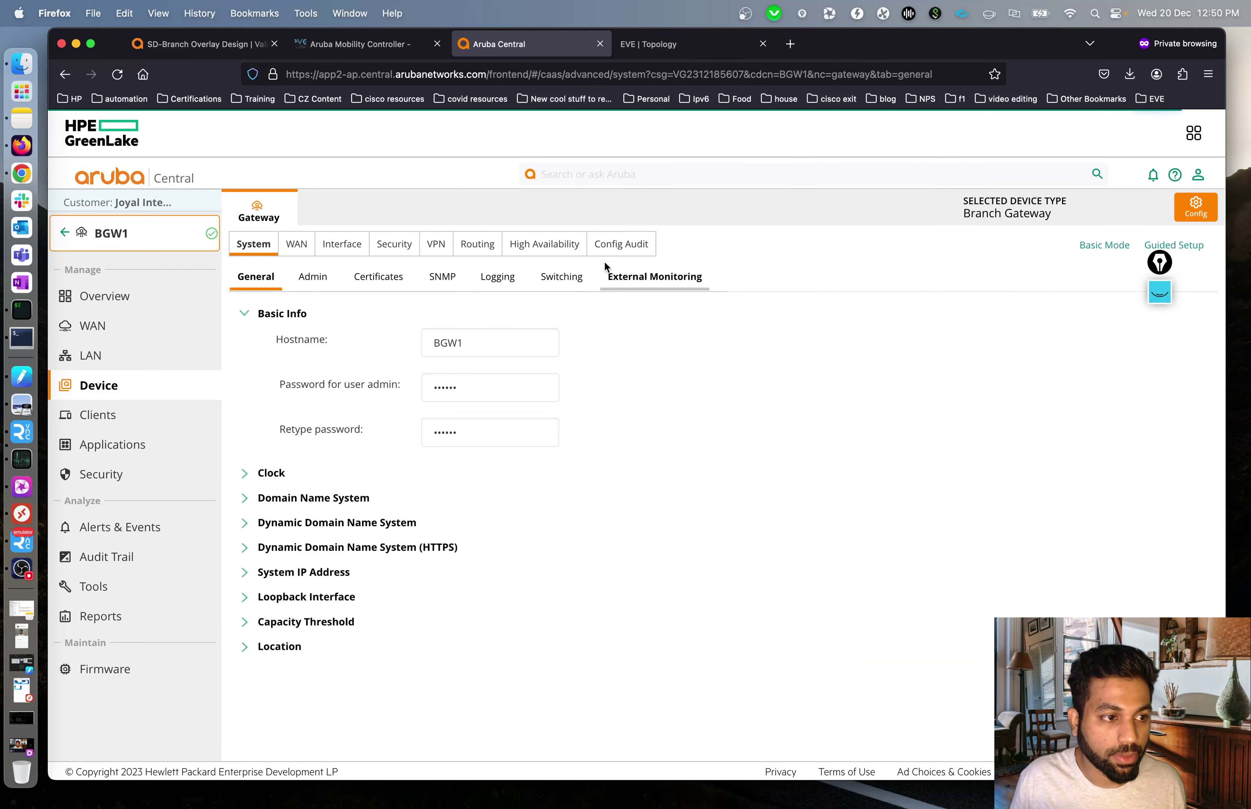
{"action": "left_click", "coordinate": [339, 251]}
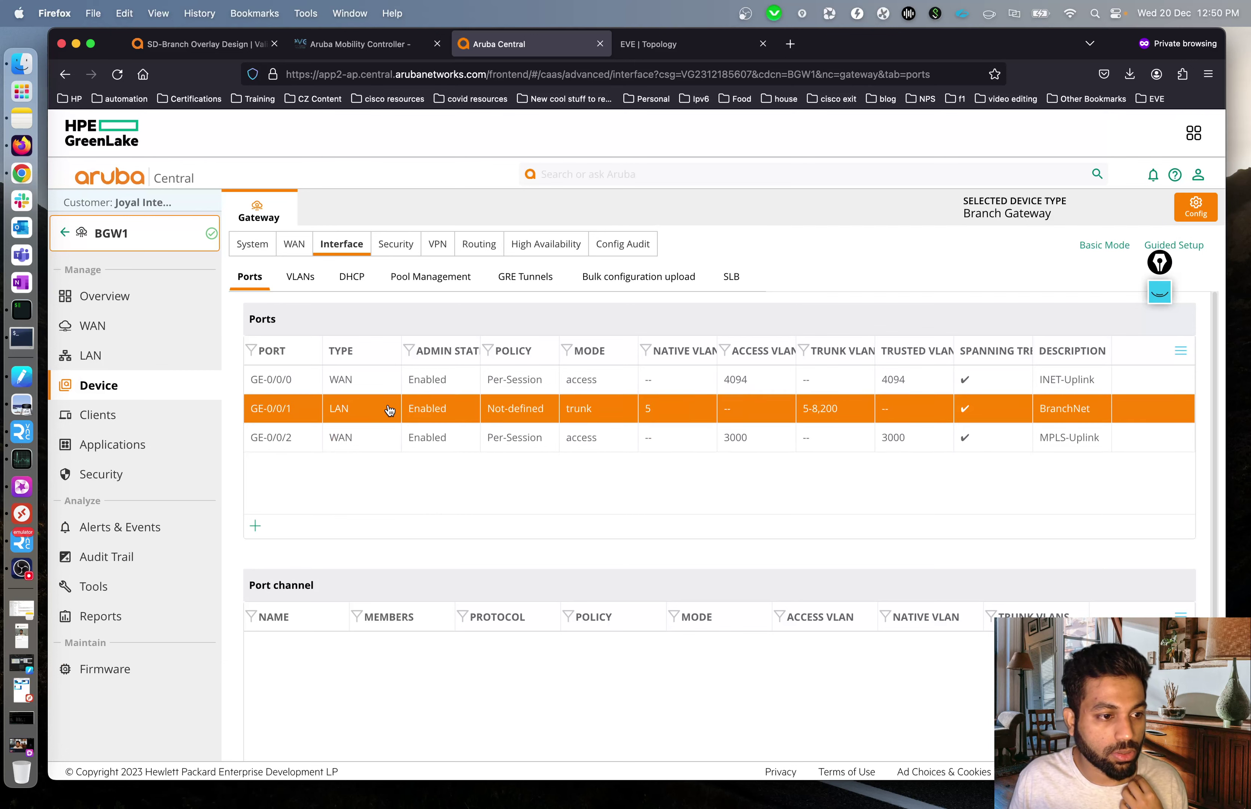
{"action": "left_click", "coordinate": [389, 410]}
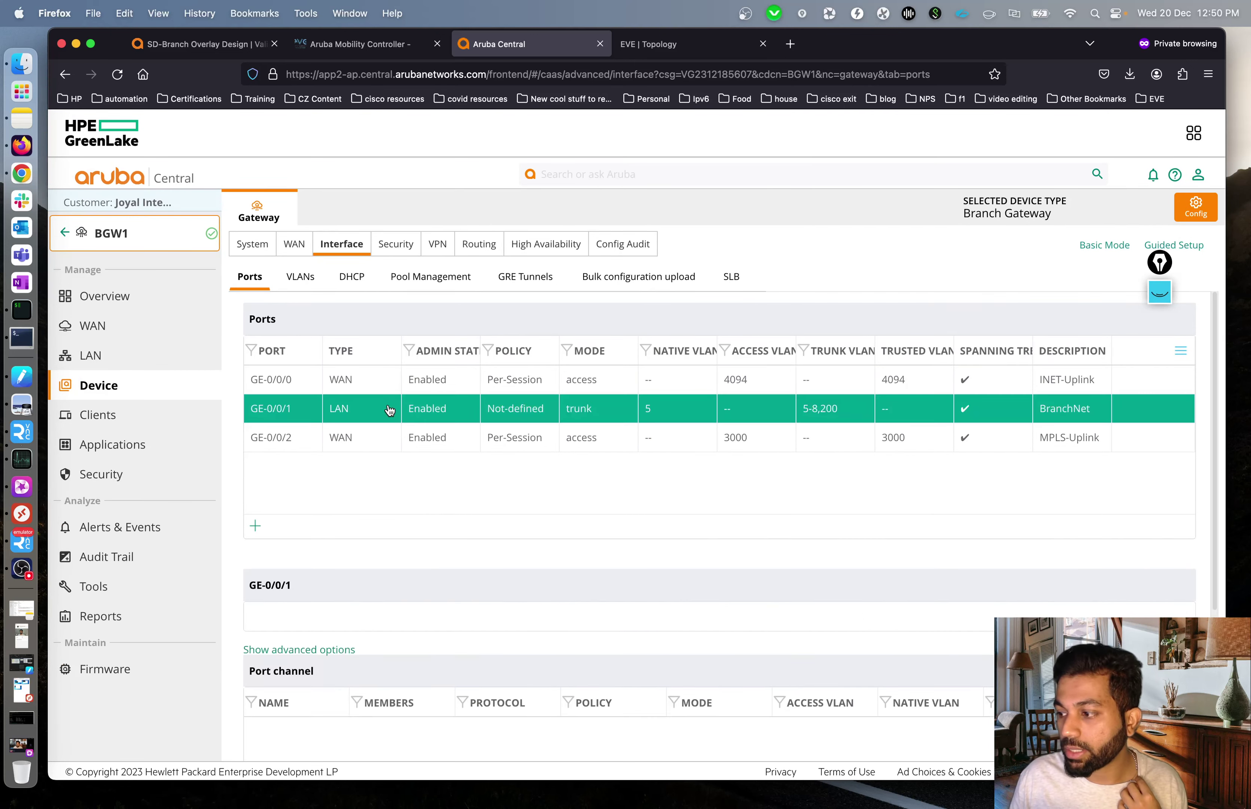
{"action": "scroll", "coordinate": [367, 521], "scroll_direction": "down", "scroll_amount": 5}
{"action": "scroll", "coordinate": [368, 522], "scroll_direction": "up", "scroll_amount": 5}
{"action": "scroll", "coordinate": [547, 529], "scroll_direction": "down", "scroll_amount": 1}
{"action": "scroll", "coordinate": [547, 529], "scroll_direction": "down", "scroll_amount": 5}
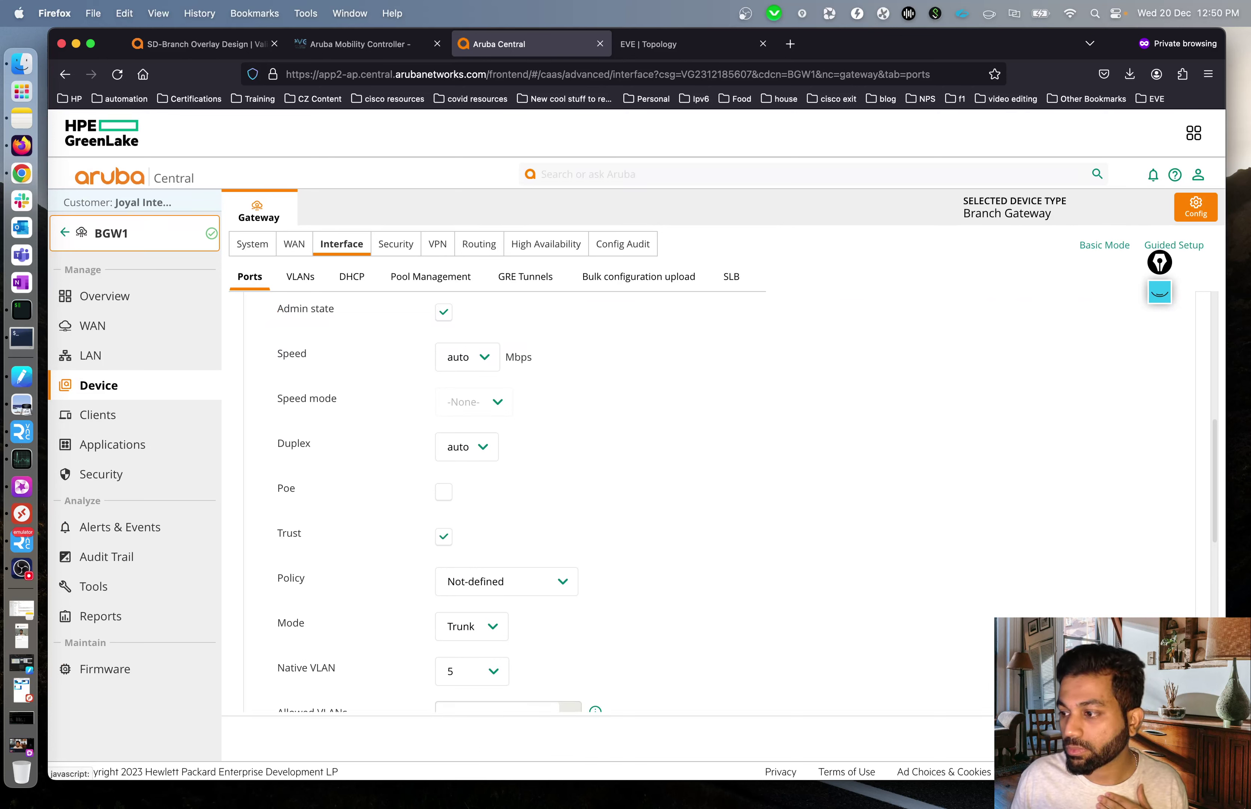
{"action": "left_click", "coordinate": [795, 418]}
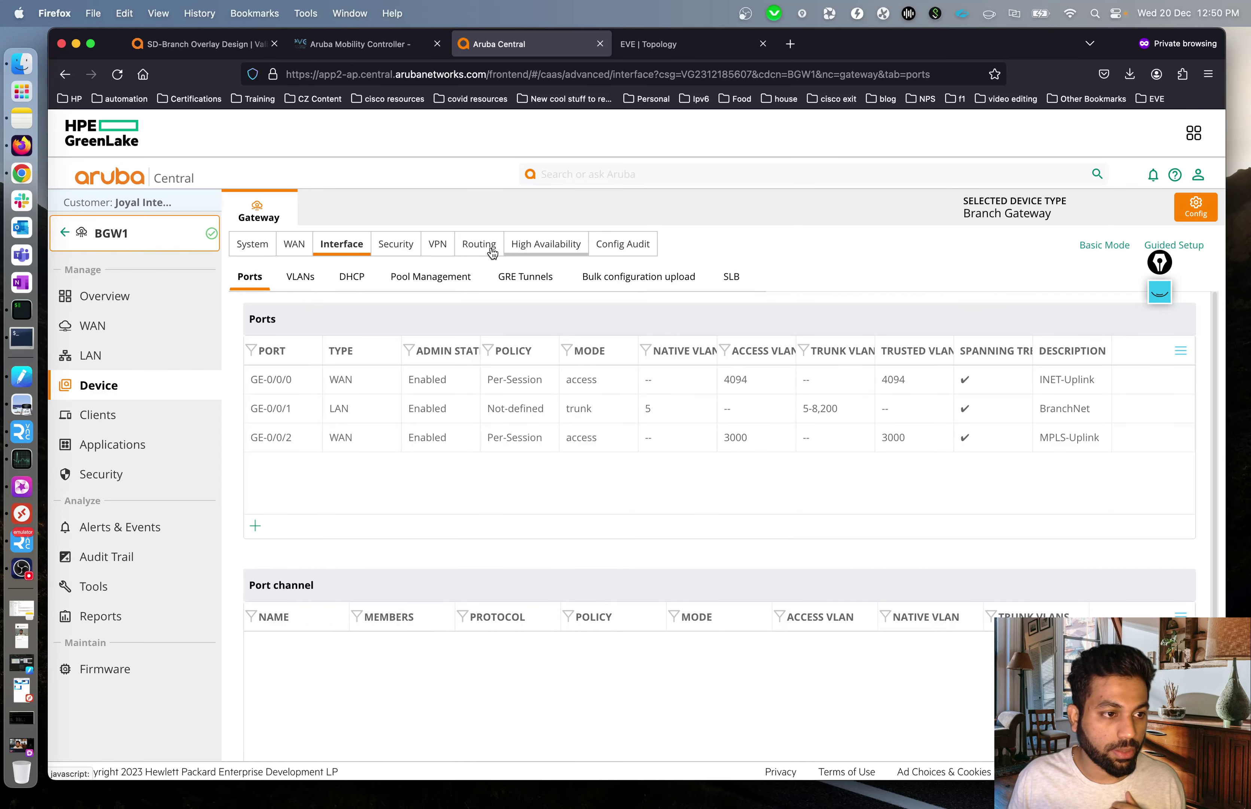
Step: Under Security > Apply Policy, set GE-0/0/1's 5-8,200 VLAN entry to Trusted and save, then return to EVE
{"action": "left_click", "coordinate": [396, 244]}
{"action": "left_click", "coordinate": [551, 281]}
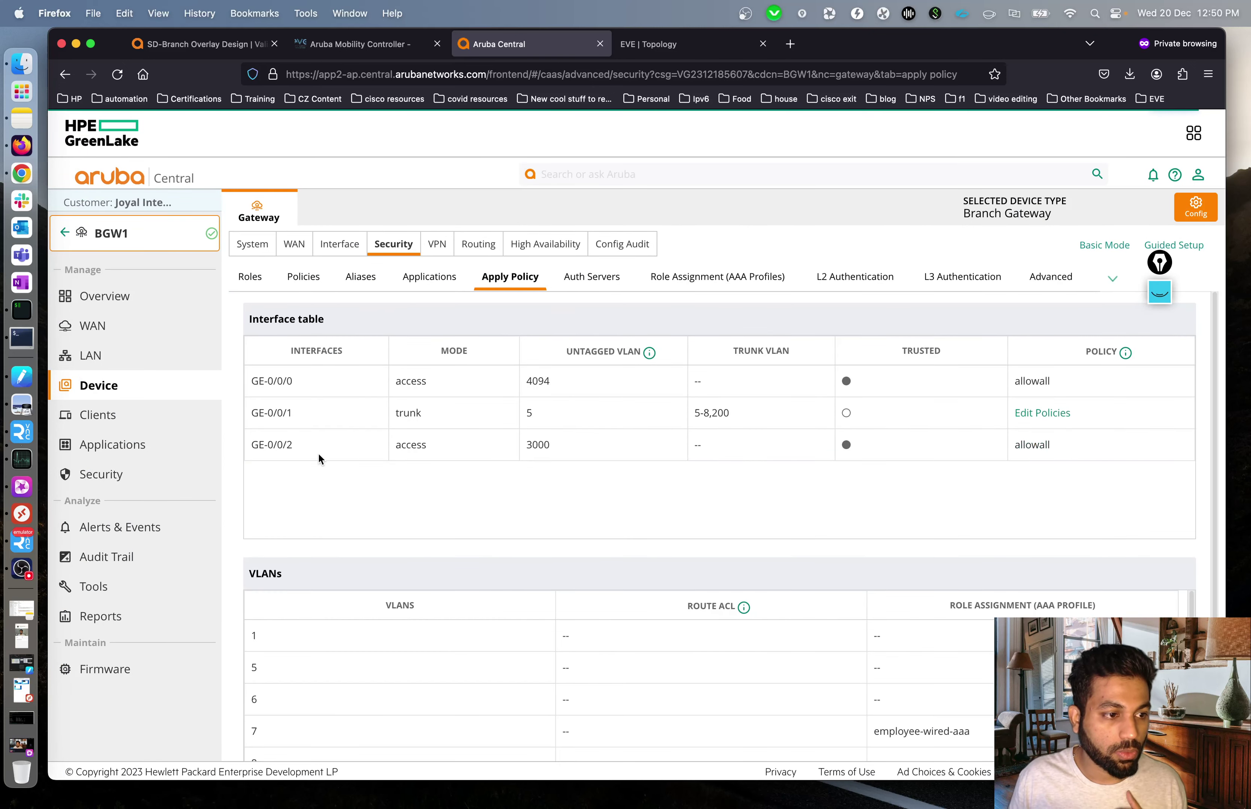
{"action": "left_click", "coordinate": [334, 413]}
{"action": "scroll", "coordinate": [593, 549], "scroll_direction": "down", "scroll_amount": 5}
{"action": "scroll", "coordinate": [594, 548], "scroll_direction": "up", "scroll_amount": 2}
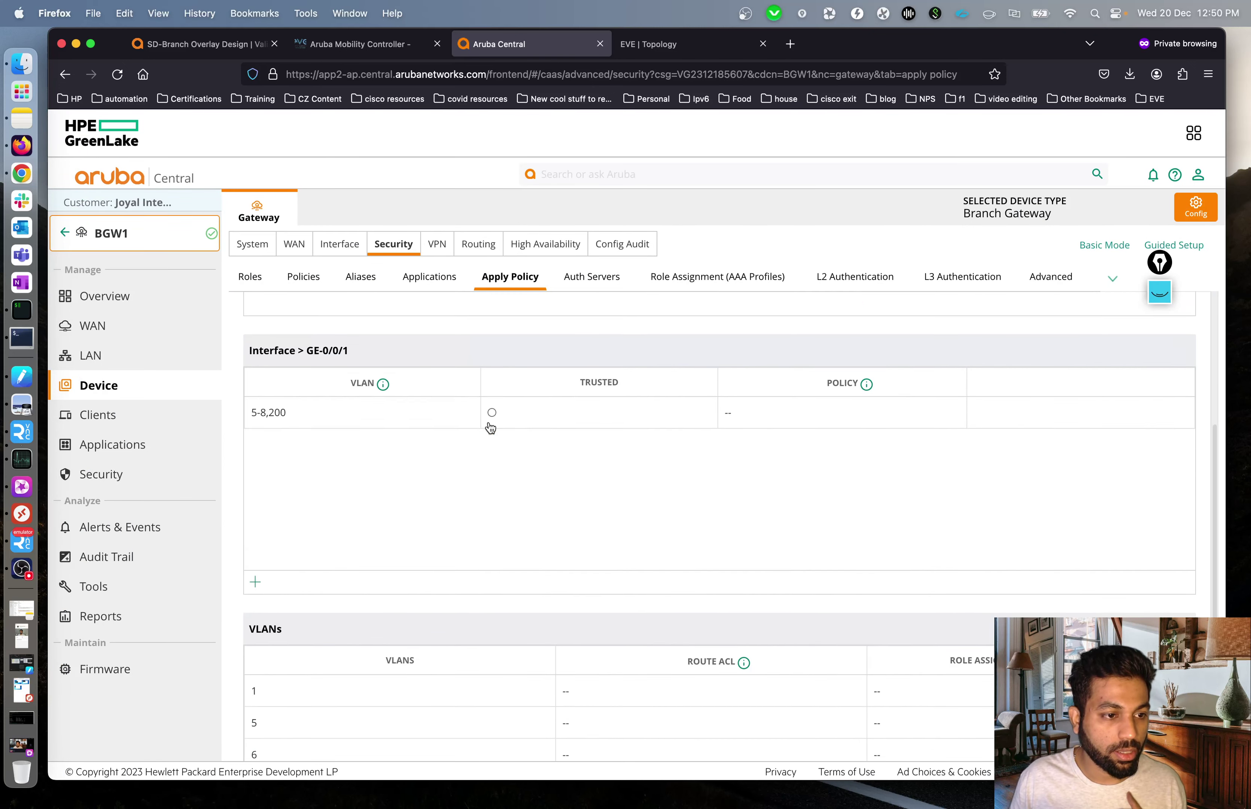
{"action": "left_click", "coordinate": [493, 414]}
{"action": "left_click", "coordinate": [515, 420]}
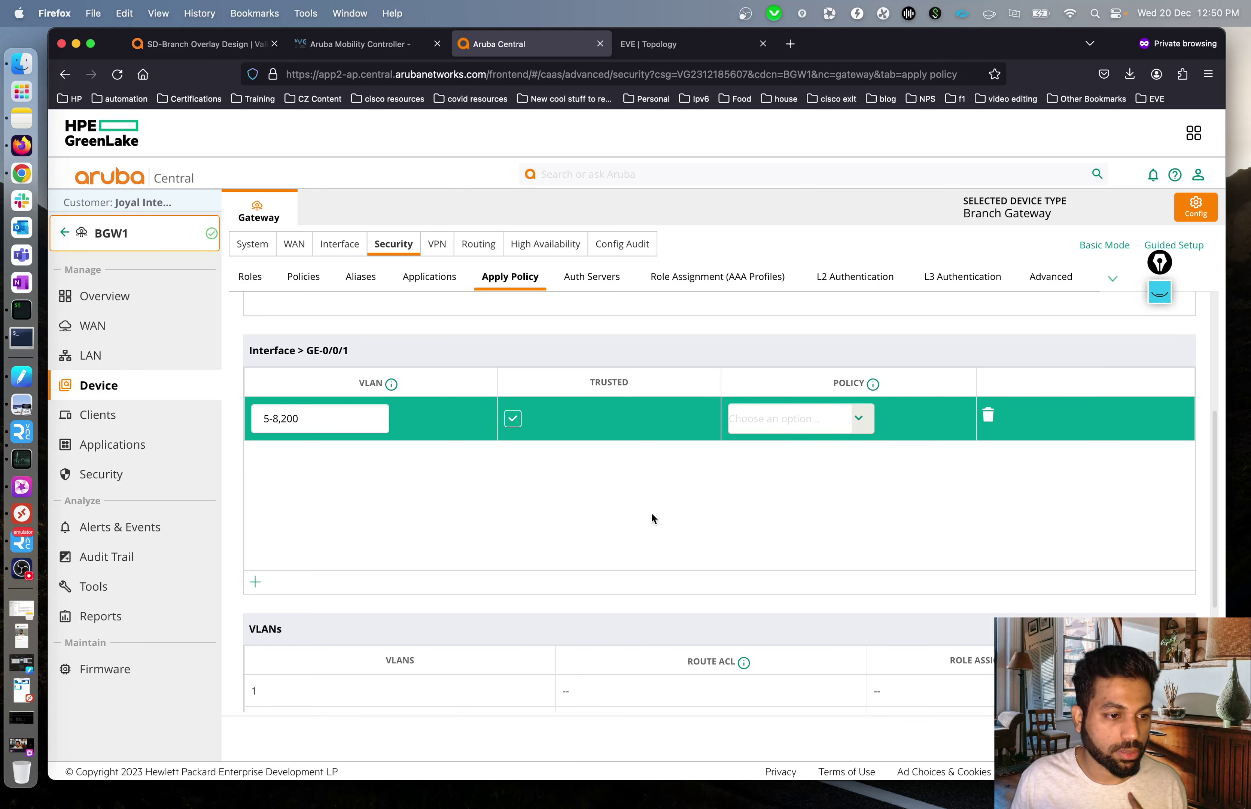
{"action": "left_click", "coordinate": [852, 618]}
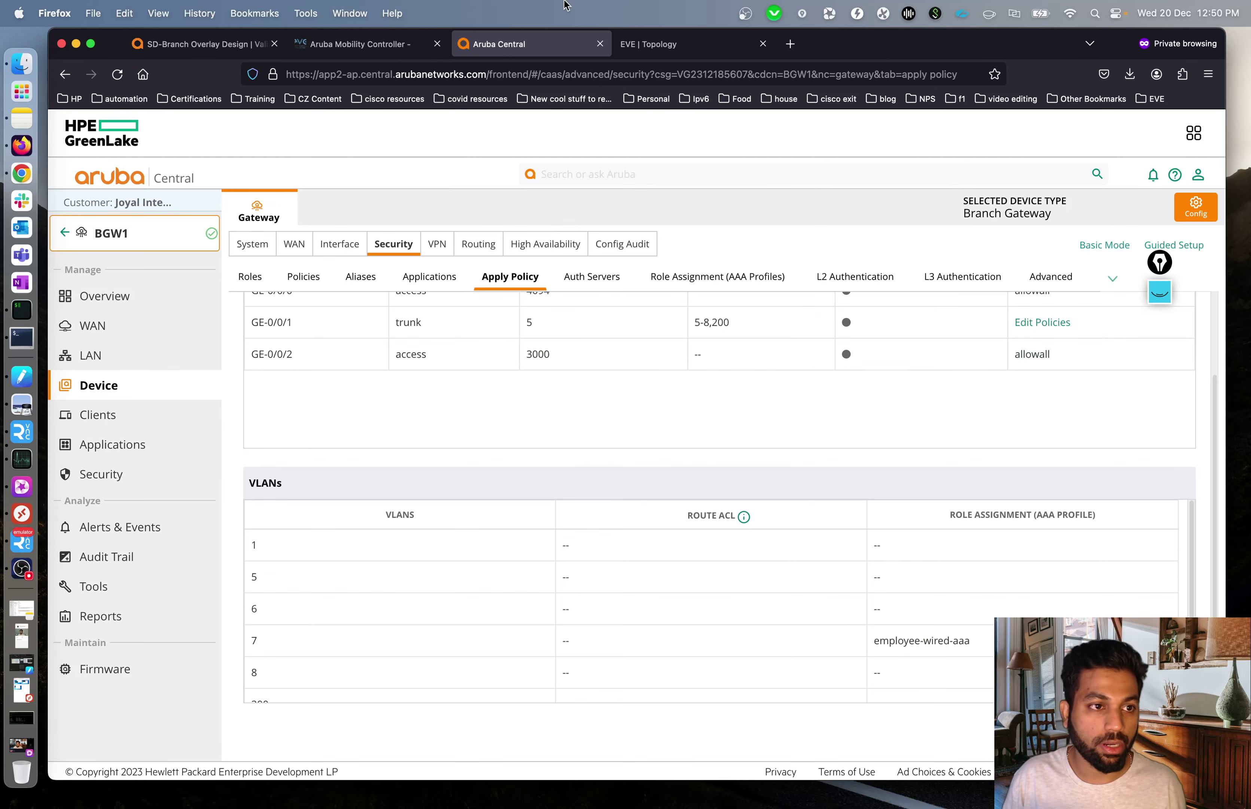
{"action": "left_click", "coordinate": [679, 48]}
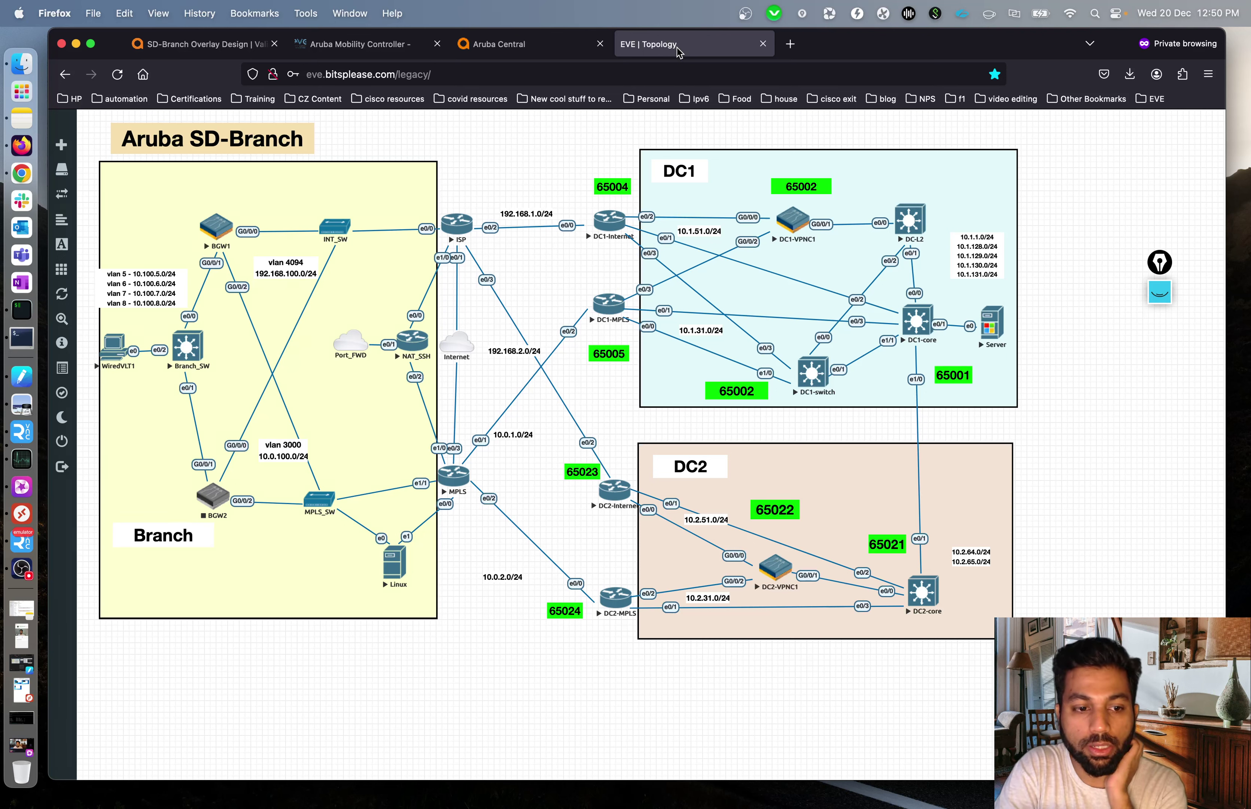